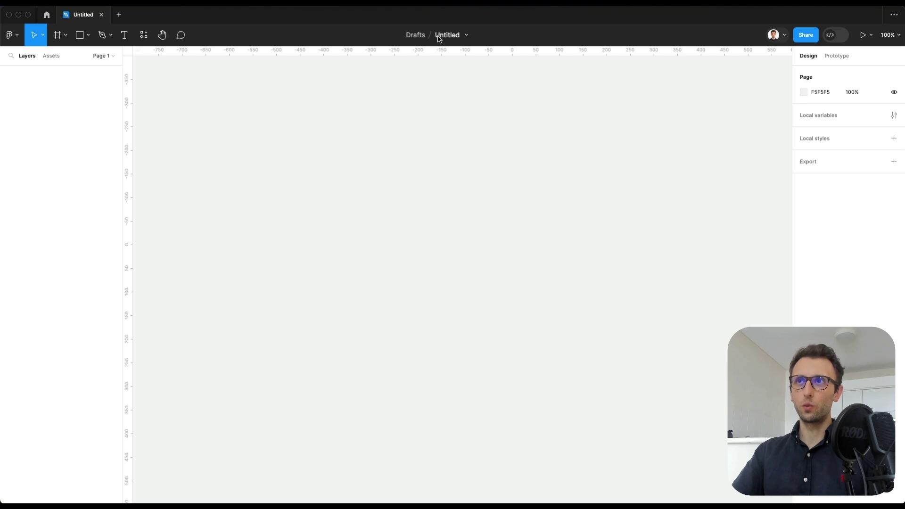
Rename the untitled design file as Web App.
{"action": "left_click", "coordinate": [439, 36]}
{"action": "type", "text": "We"}
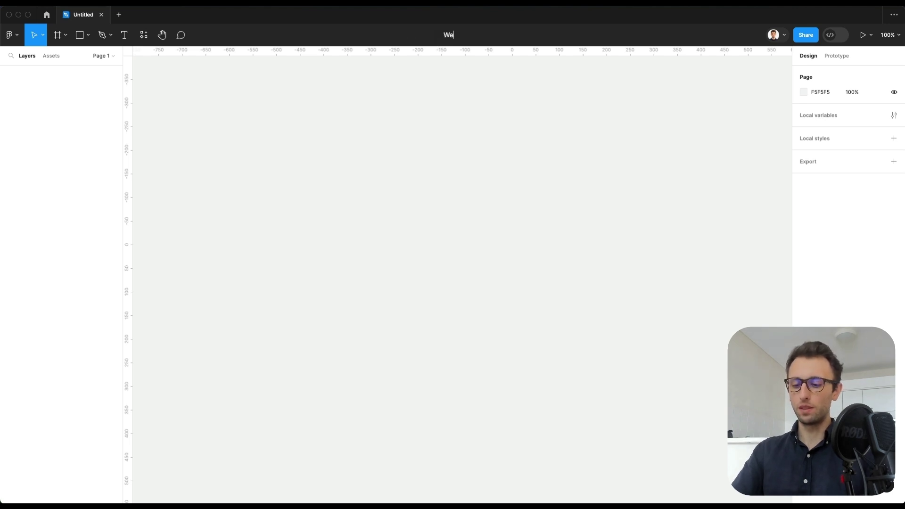
{"action": "type", "text": "b App"}
{"action": "key", "text": "Return"}
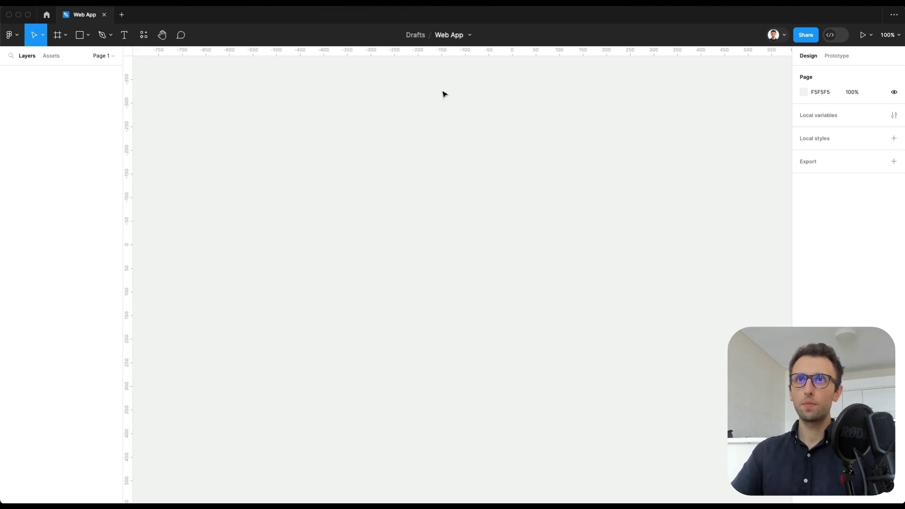
Create a new frame from the 1440 × 1024 Desktop preset.
{"action": "left_click", "coordinate": [59, 37]}
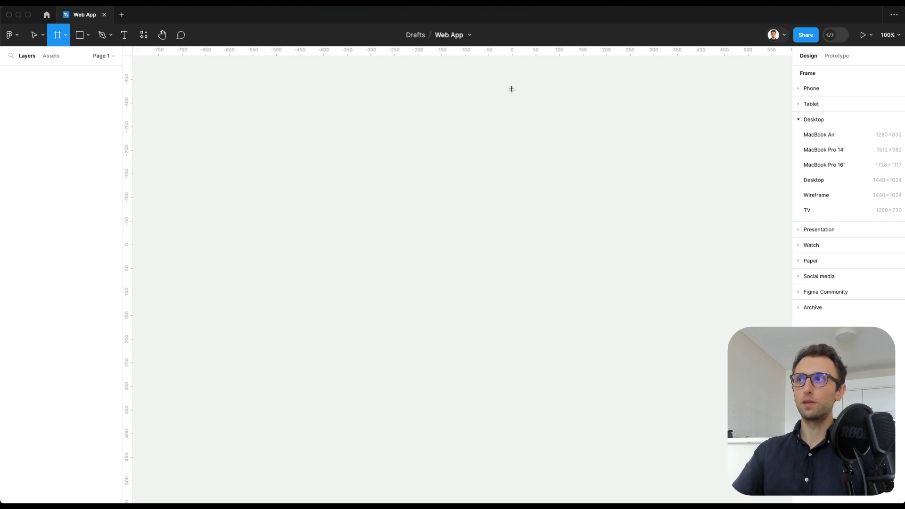
{"action": "left_click", "coordinate": [827, 180]}
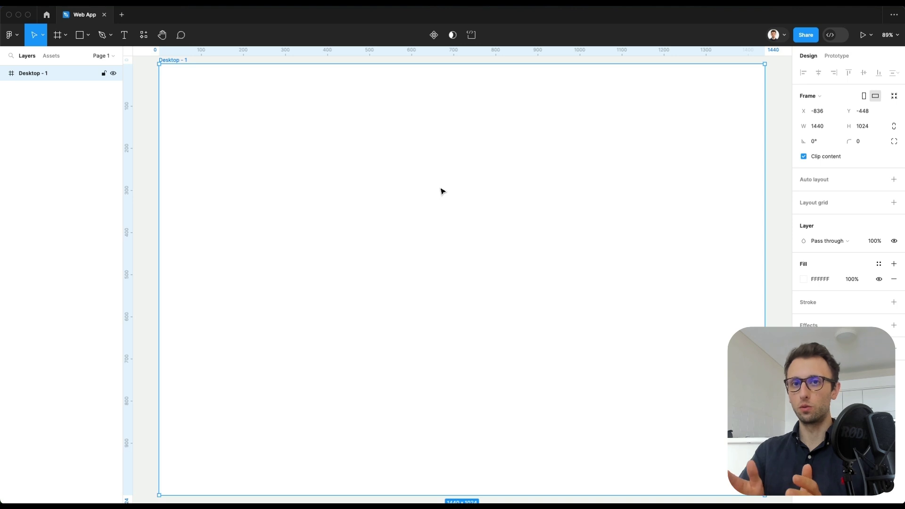
{"action": "scroll", "coordinate": [441, 192], "scroll_direction": "up", "scroll_amount": 2}
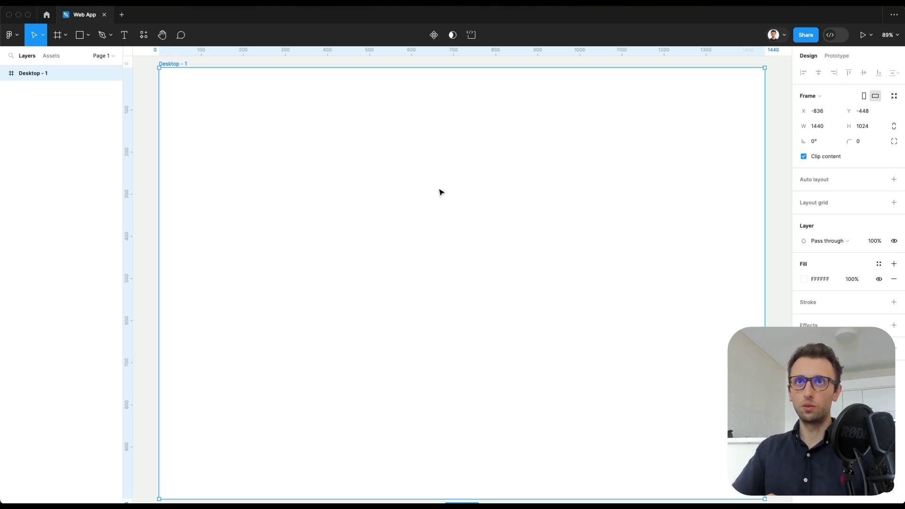
{"action": "scroll", "coordinate": [441, 192], "scroll_direction": "down", "scroll_amount": 1}
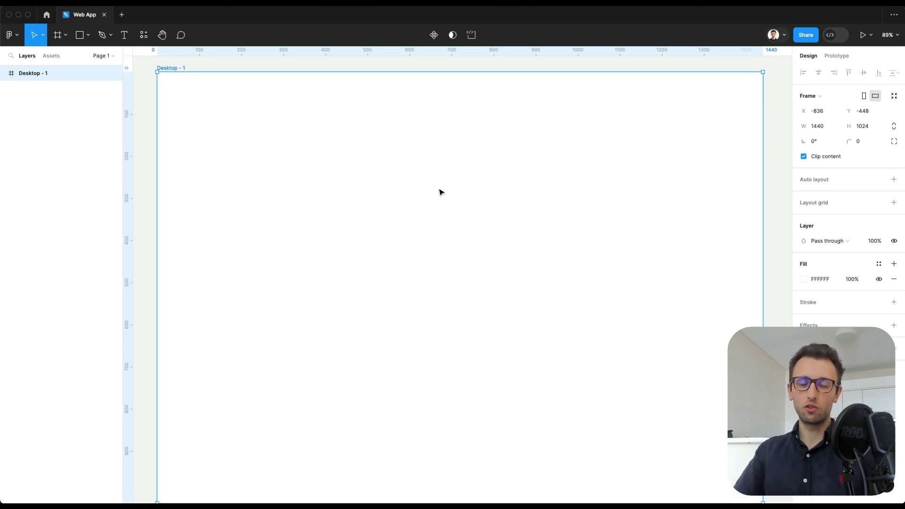
{"action": "scroll", "coordinate": [438, 189], "scroll_direction": "up", "scroll_amount": 1}
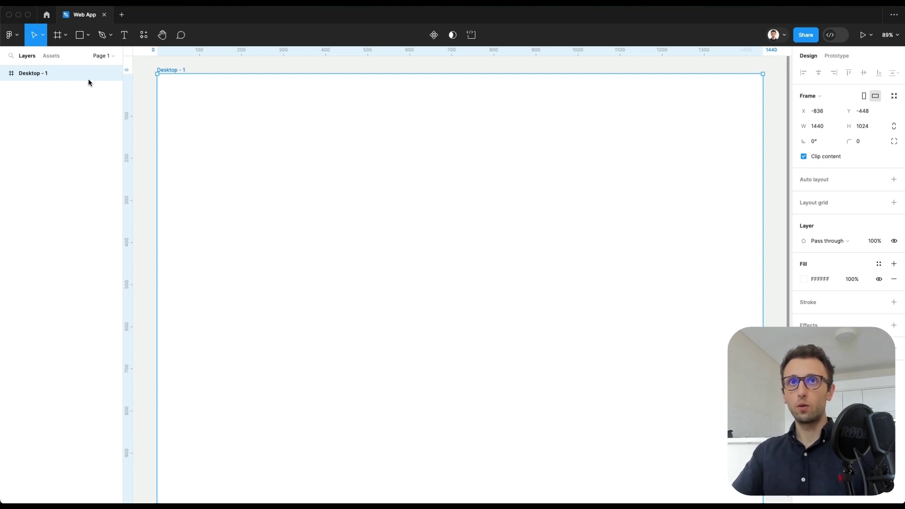
Rename the new desktop frame as Homepage.
{"action": "double_click", "coordinate": [38, 73]}
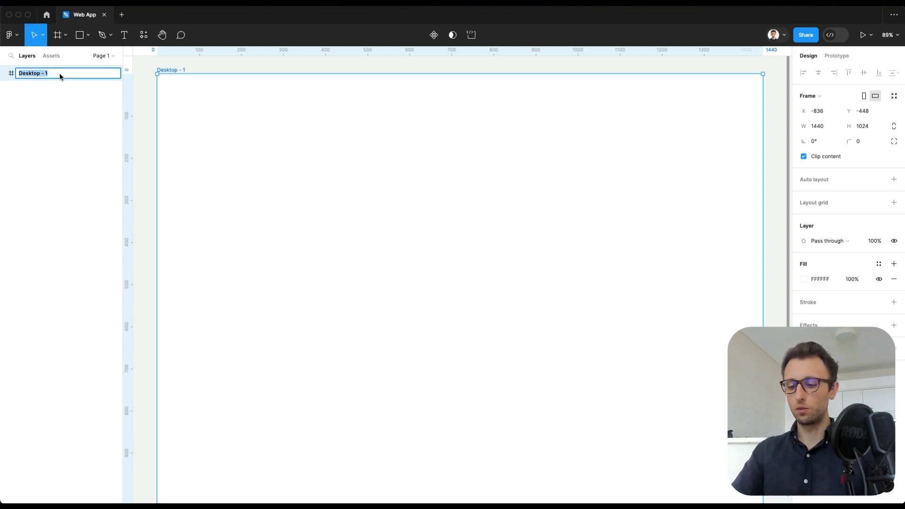
{"action": "type", "text": "Homeap"}
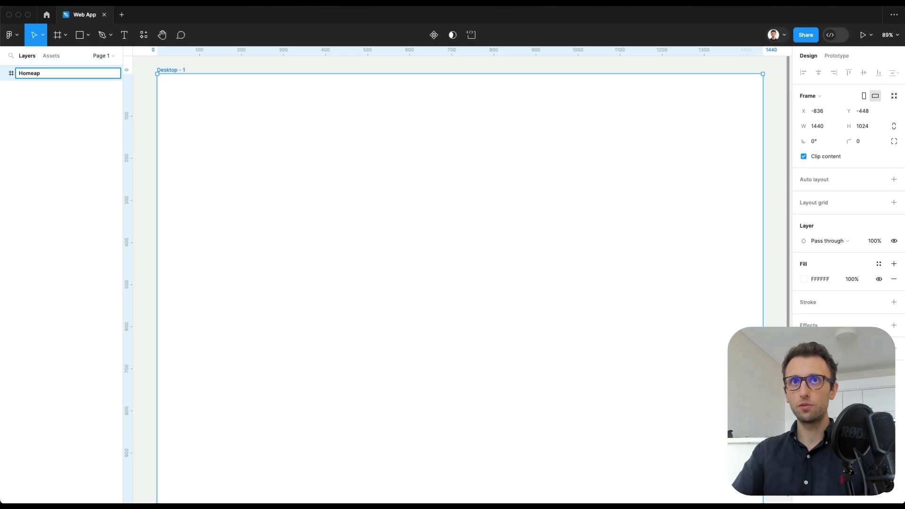
{"action": "key", "text": "BackSpace"}
{"action": "key", "text": "BackSpace"}
{"action": "type", "text": "page"}
{"action": "key", "text": "Return"}
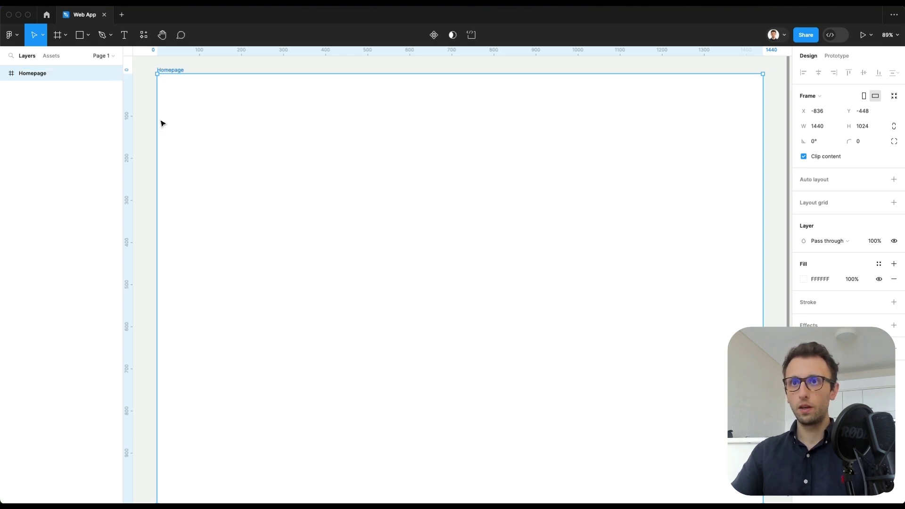
Change the Homepage frame's fill to the dark navy 0D053B.
{"action": "left_click", "coordinate": [804, 279]}
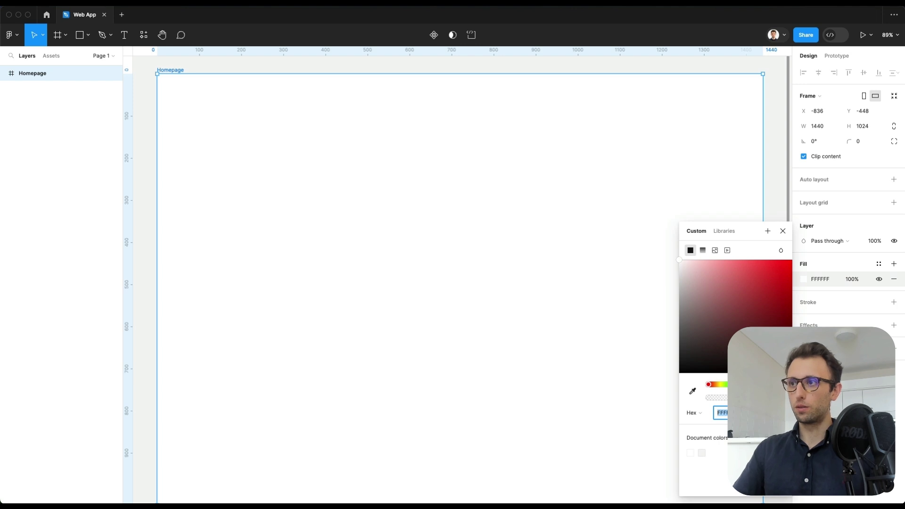
{"action": "left_click", "coordinate": [764, 384]}
{"action": "left_click_drag", "start_coordinate": [717, 302], "coordinate": [780, 348]}
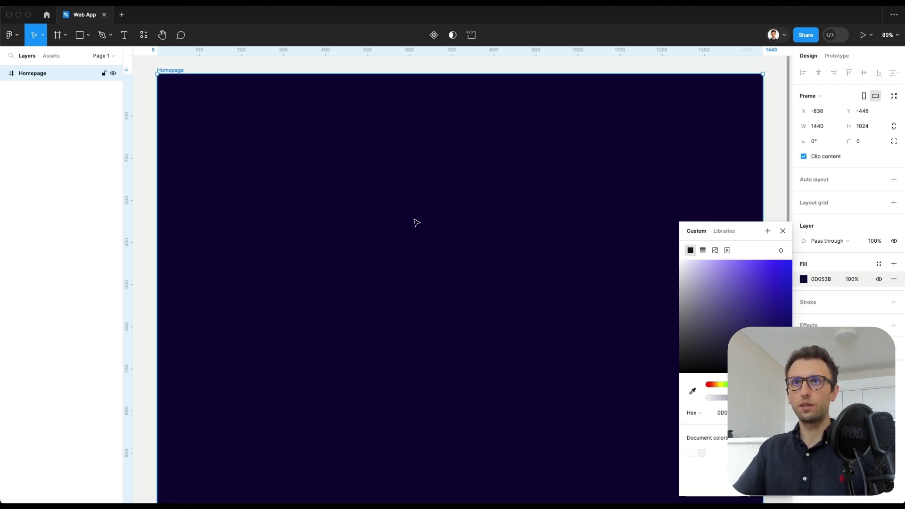
{"action": "key", "text": "Escape"}
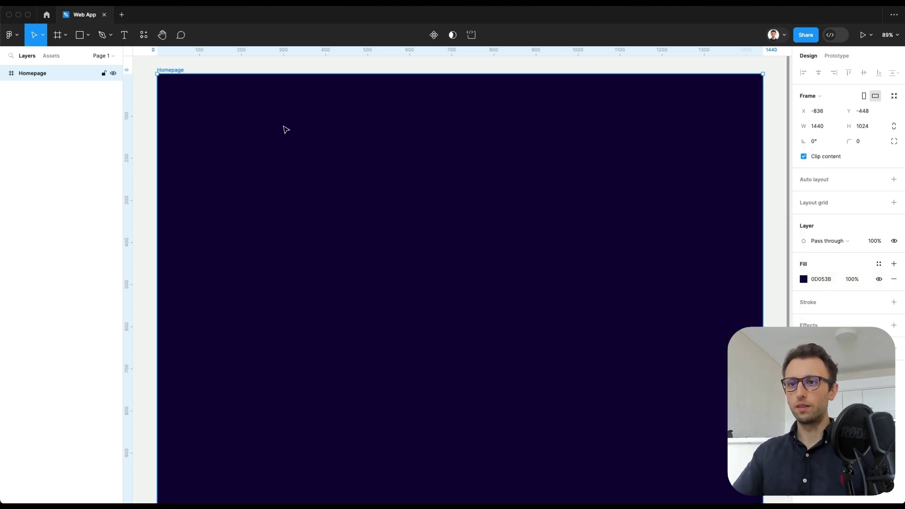
Draw a sidebar rectangle from the Homepage frame's top-left corner, 288 wide and 1024 high.
{"action": "key", "text": "r"}
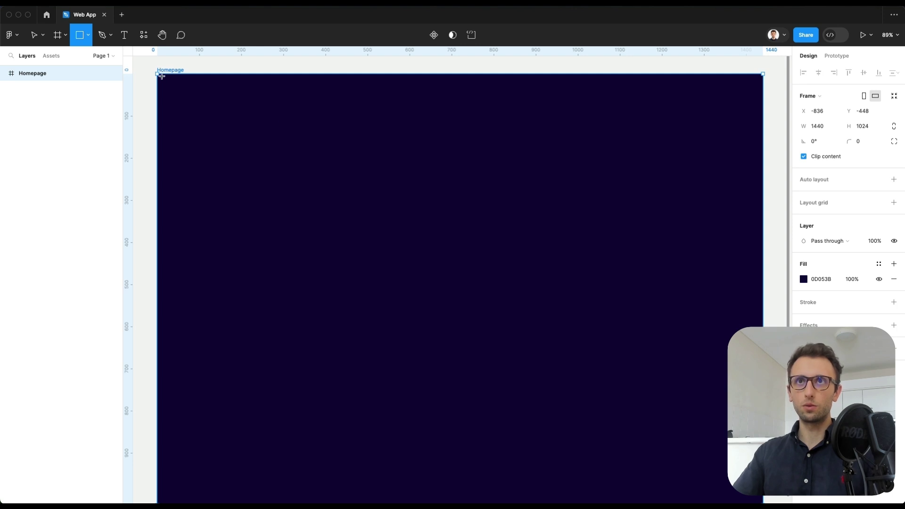
{"action": "mouse_move", "coordinate": [159, 77]}
{"action": "left_mouse_down"}
{"action": "mouse_move", "coordinate": [301, 327]}
{"action": "mouse_move", "coordinate": [310, 439]}
{"action": "left_mouse_up"}
{"action": "scroll", "coordinate": [310, 438], "scroll_direction": "down", "scroll_amount": 3}
{"action": "scroll", "coordinate": [311, 440], "scroll_direction": "down", "scroll_amount": 2}
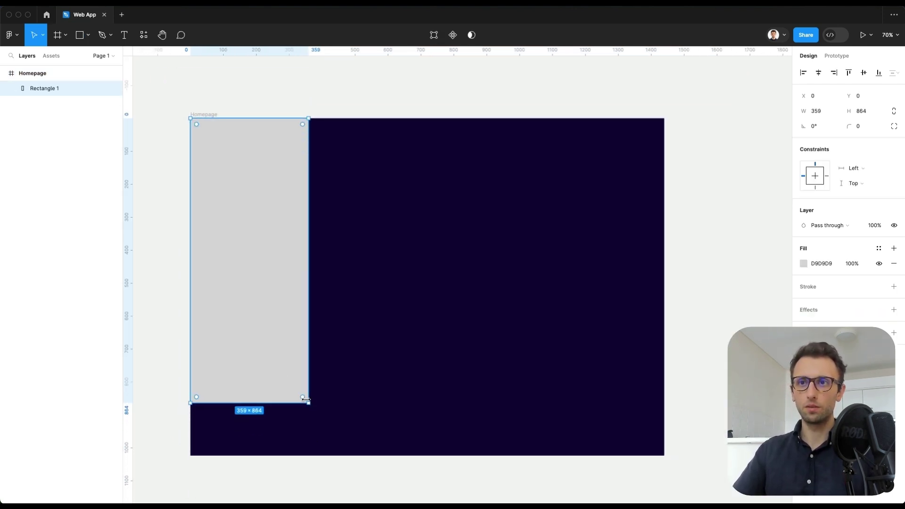
{"action": "left_click_drag", "start_coordinate": [309, 403], "coordinate": [285, 455]}
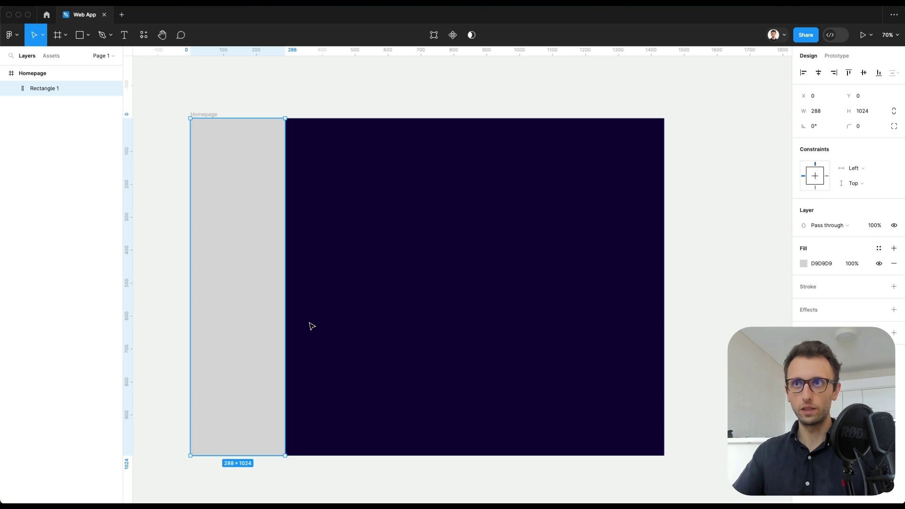
Fill the sidebar rectangle with the sampled frame background colour, then lighten it to 1B1154.
{"action": "key", "text": "i"}
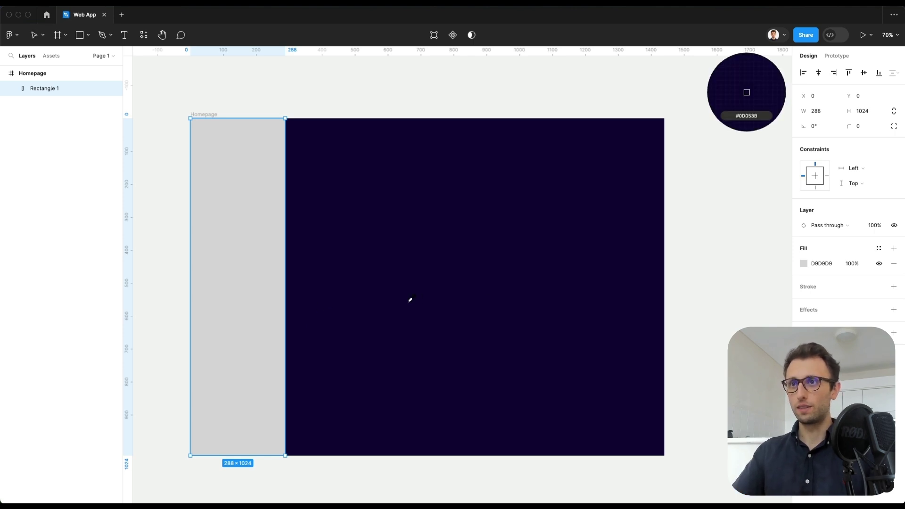
{"action": "left_click", "coordinate": [426, 306]}
{"action": "left_click", "coordinate": [803, 263]}
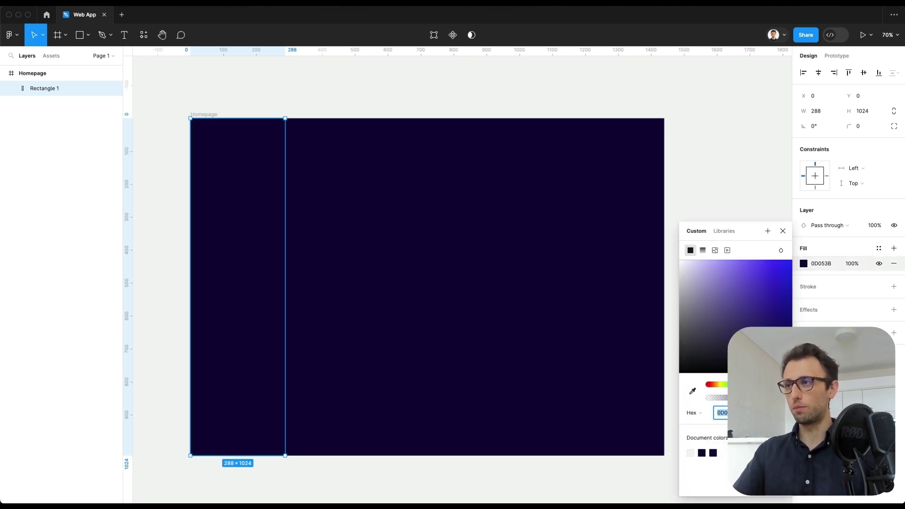
{"action": "type", "text": "1B1154"}
{"action": "key", "text": "Return"}
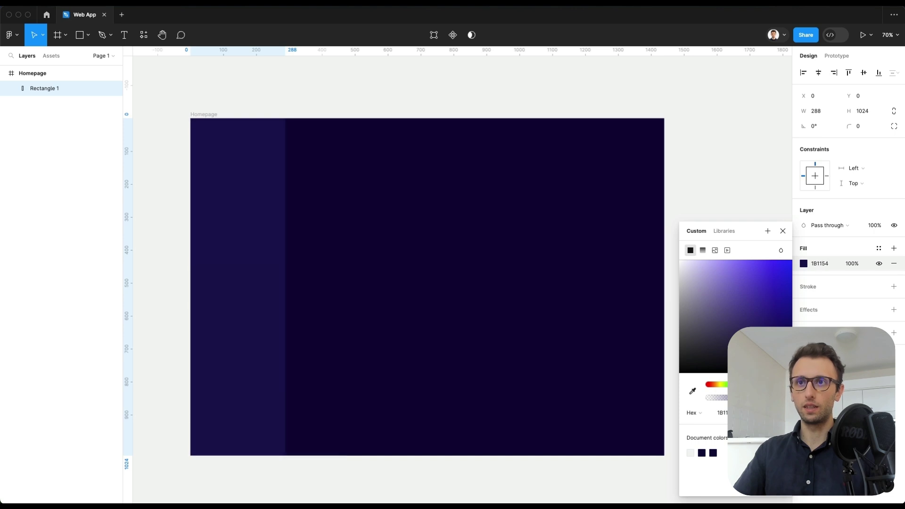
Duplicate the sidebar rectangle and reshape the copy into a header bar running from the sidebar to the frame's right edge.
{"action": "left_click", "coordinate": [434, 275]}
{"action": "left_click", "coordinate": [256, 230]}
{"action": "left_click_drag", "start_coordinate": [257, 231], "coordinate": [357, 226], "text": "alt"}
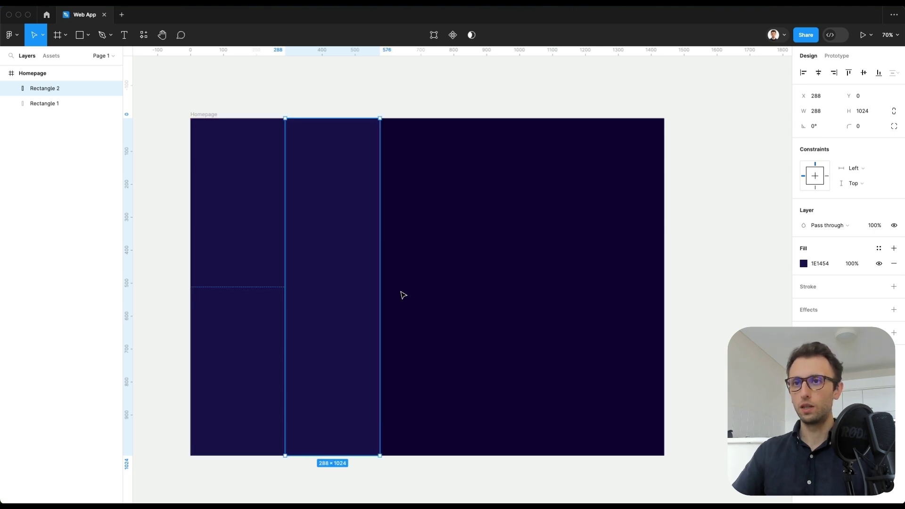
{"action": "key", "text": "Left"}
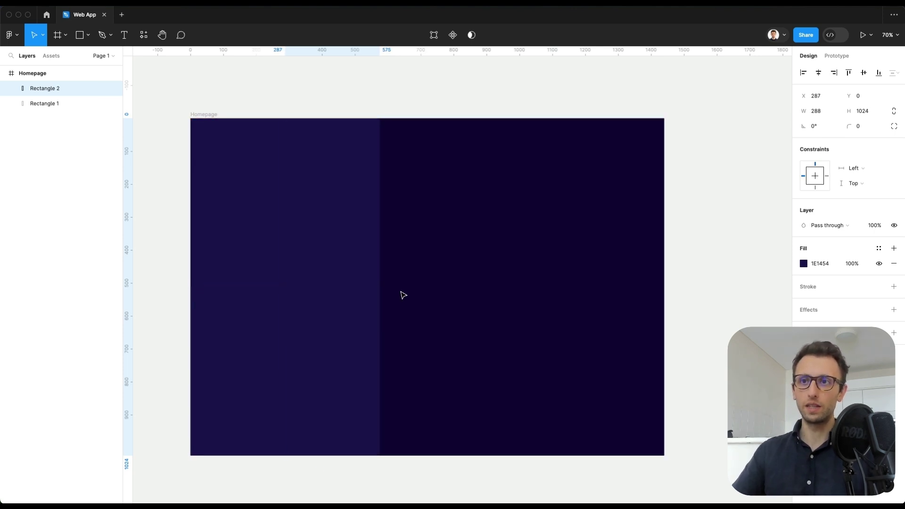
{"action": "left_click_drag", "start_coordinate": [380, 455], "coordinate": [665, 153]}
{"action": "key", "text": "Escape"}
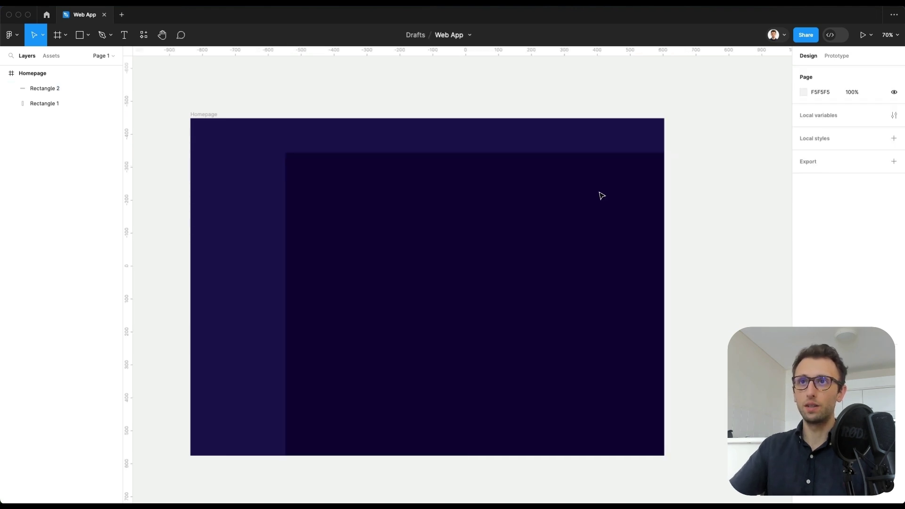
Draw a vertical line, 1024 long, down the sidebar's right edge at about X 284.
{"action": "scroll", "coordinate": [597, 195], "scroll_direction": "left", "scroll_amount": 2}
{"action": "scroll", "coordinate": [428, 193], "scroll_direction": "up", "scroll_amount": 1}
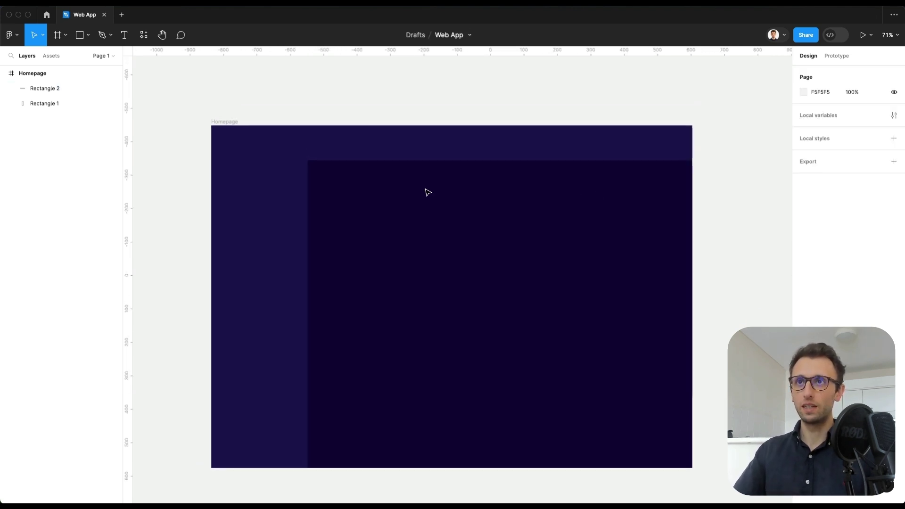
{"action": "scroll", "coordinate": [425, 190], "scroll_direction": "up", "scroll_amount": 2}
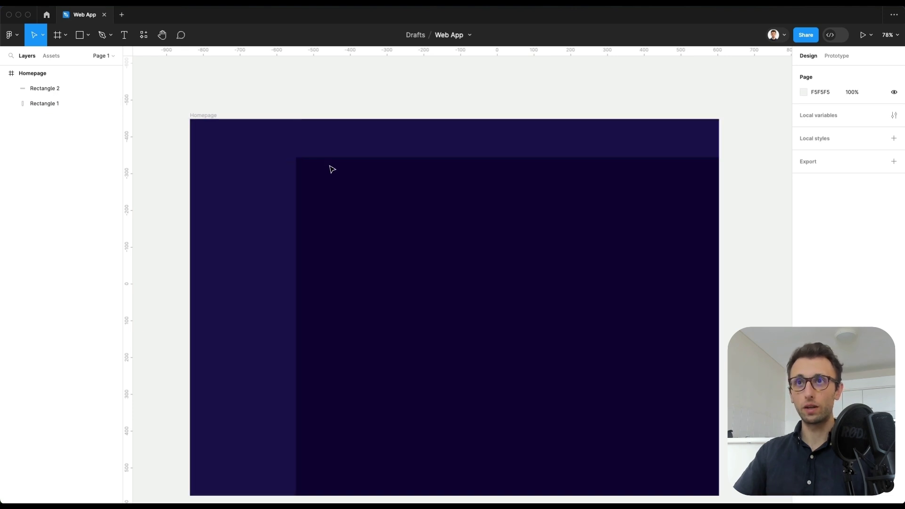
{"action": "key", "text": "l"}
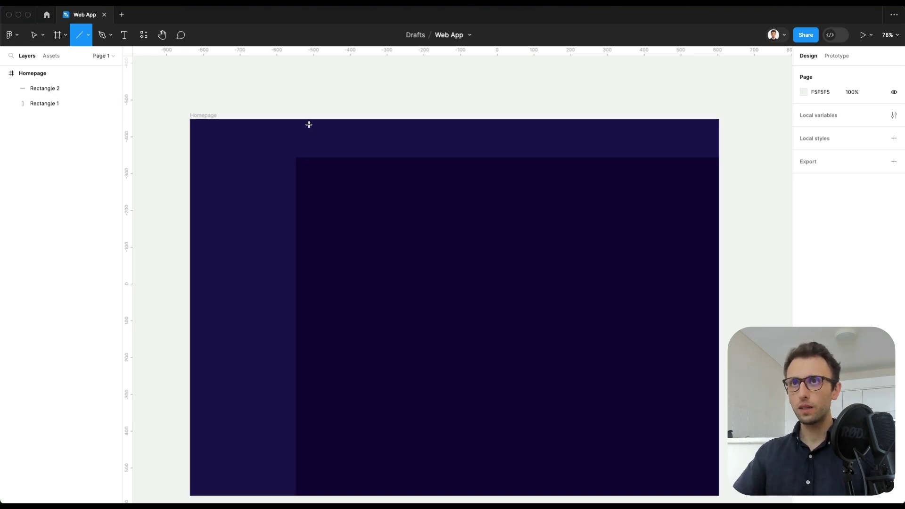
{"action": "left_click_drag", "start_coordinate": [294, 119], "coordinate": [316, 495]}
Give the vertical line a 42377E stroke, lightened from the sampled sidebar colour, with a thickness of 1.5.
{"action": "left_click", "coordinate": [804, 287]}
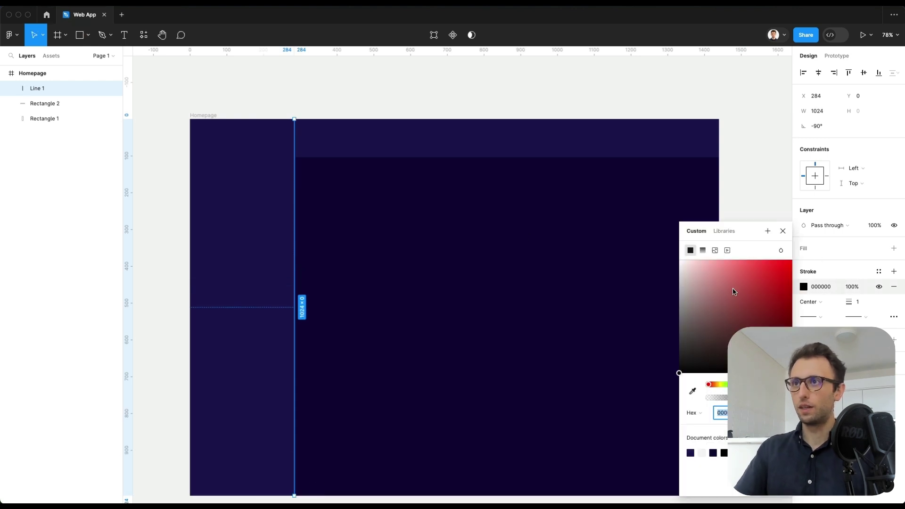
{"action": "key", "text": "i"}
{"action": "left_click", "coordinate": [266, 236]}
{"action": "left_click_drag", "start_coordinate": [743, 325], "coordinate": [744, 317]}
{"action": "scroll", "coordinate": [301, 237], "scroll_direction": "up", "scroll_amount": 5}
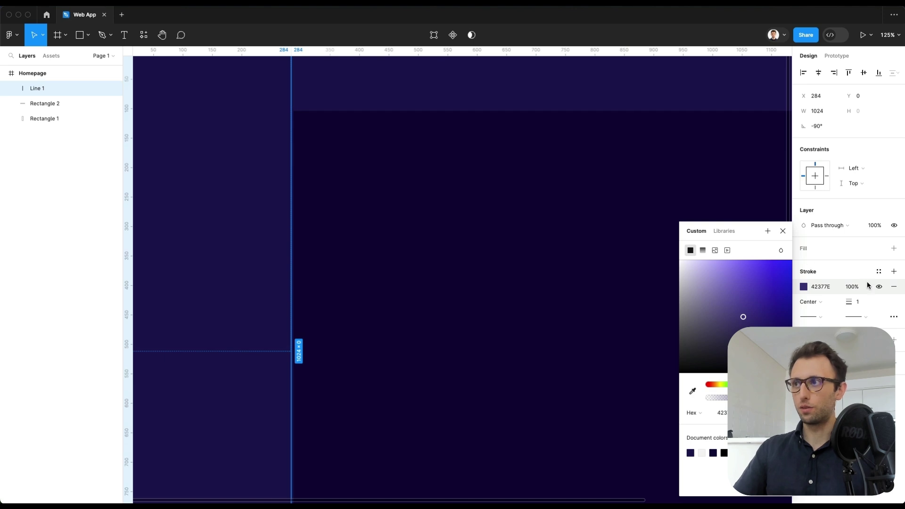
{"action": "left_click", "coordinate": [865, 303]}
{"action": "key", "text": "Return"}
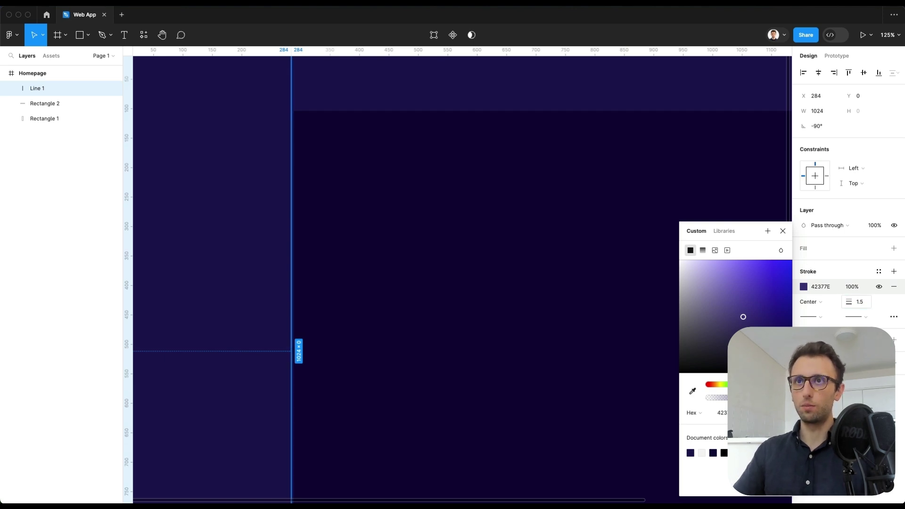
{"action": "left_click", "coordinate": [344, 242]}
{"action": "scroll", "coordinate": [344, 241], "scroll_direction": "down", "scroll_amount": 1}
Duplicate the vertical line and turn the copy into a horizontal divider along the header bar's lower edge.
{"action": "left_click", "coordinate": [296, 225]}
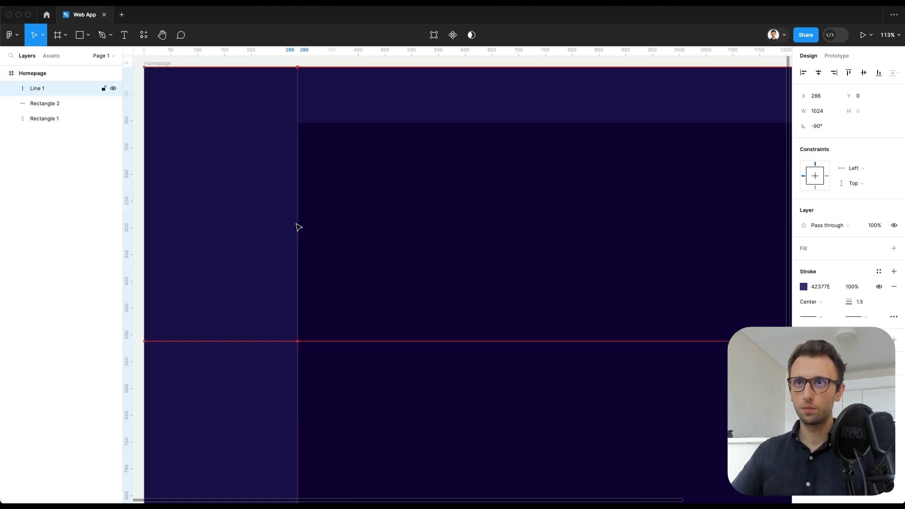
{"action": "scroll", "coordinate": [297, 225], "scroll_direction": "down", "scroll_amount": 1}
{"action": "scroll", "coordinate": [297, 227], "scroll_direction": "down", "scroll_amount": 3}
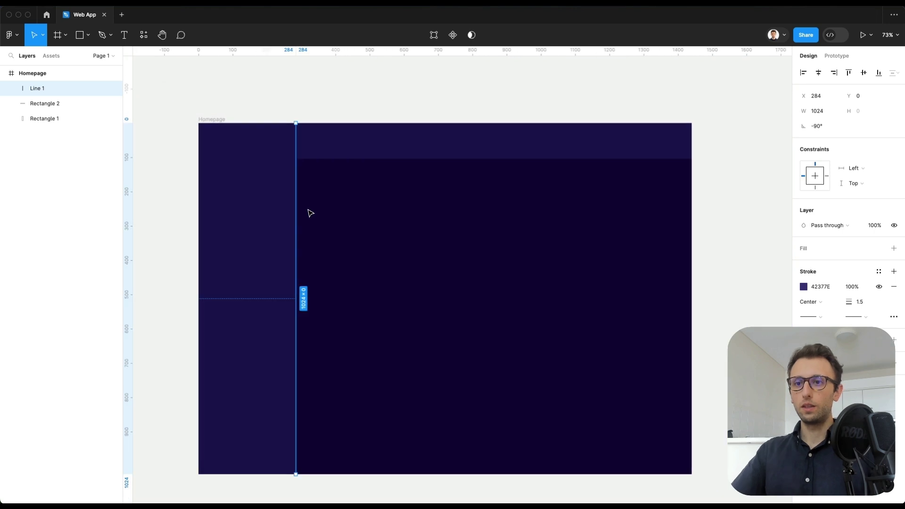
{"action": "key", "text": "ctrl+d"}
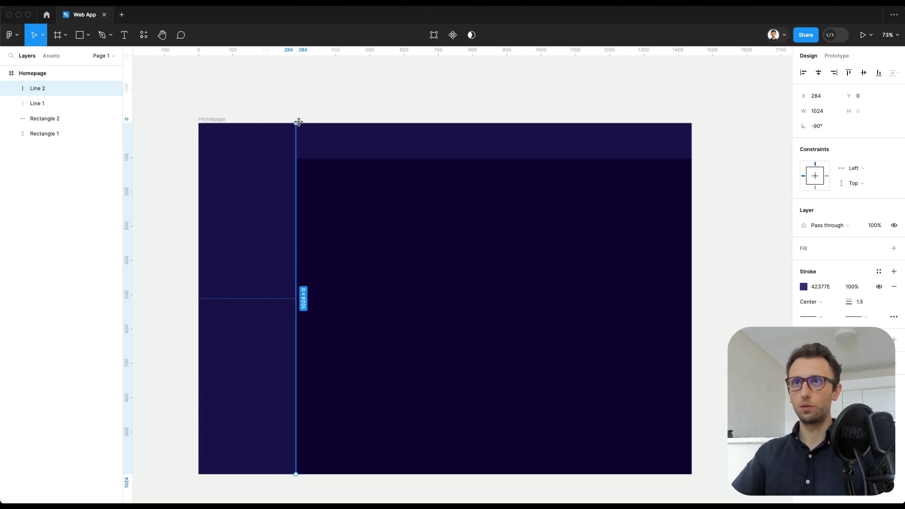
{"action": "left_click_drag", "start_coordinate": [299, 122], "coordinate": [691, 162]}
{"action": "key", "text": "Escape"}
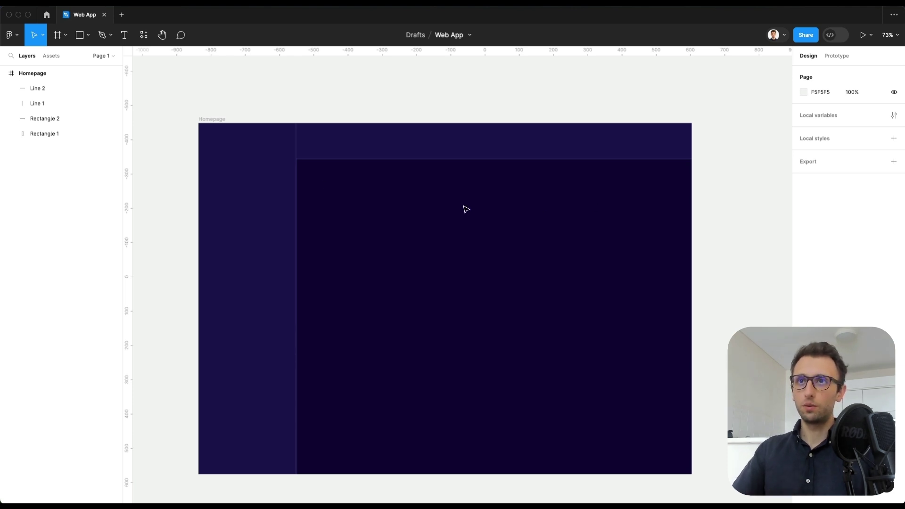
Nudge both divider lines together 3 px to the right to align them with the sidebar's edge.
{"action": "scroll", "coordinate": [304, 170], "scroll_direction": "up", "scroll_amount": 10}
{"action": "left_click", "coordinate": [268, 171]}
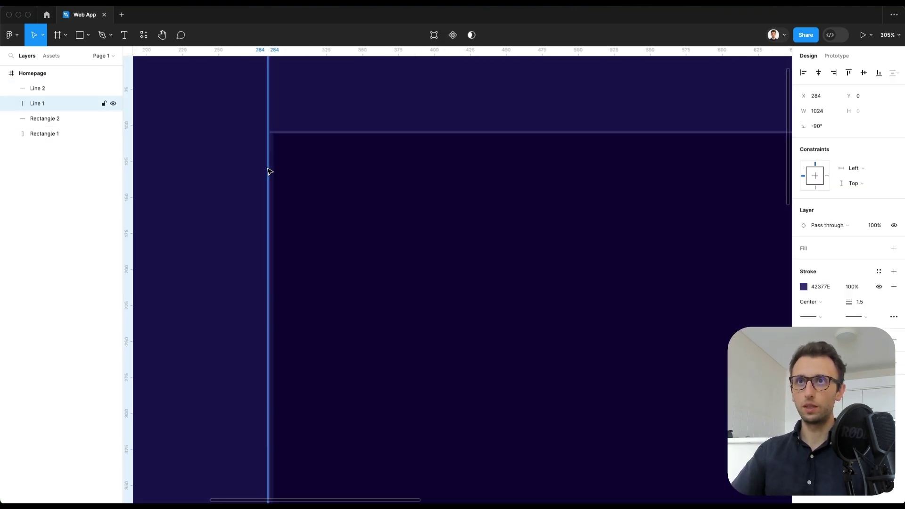
{"action": "left_click", "coordinate": [296, 133], "text": "shift"}
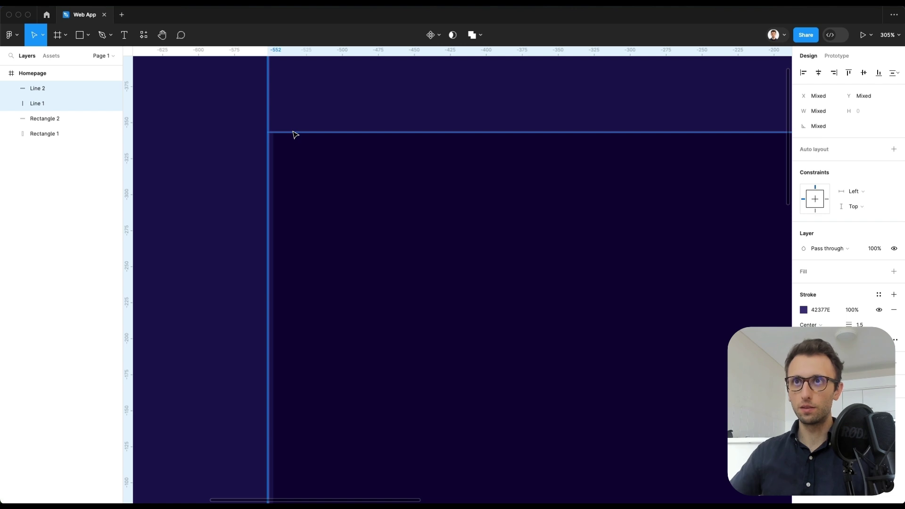
{"action": "key", "text": "Right"}
{"action": "key", "text": "Right"}
{"action": "key", "text": "Right"}
{"action": "key", "text": "shift+1"}
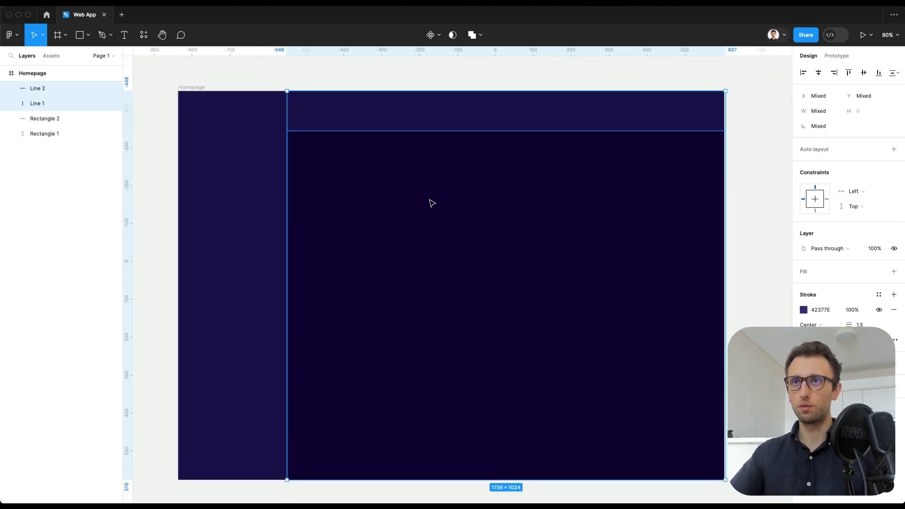
Paste the SMARTNET logo into the homepage frame and move it to the top of the sidebar at about X 43, Y 34.
{"action": "key", "text": "Escape"}
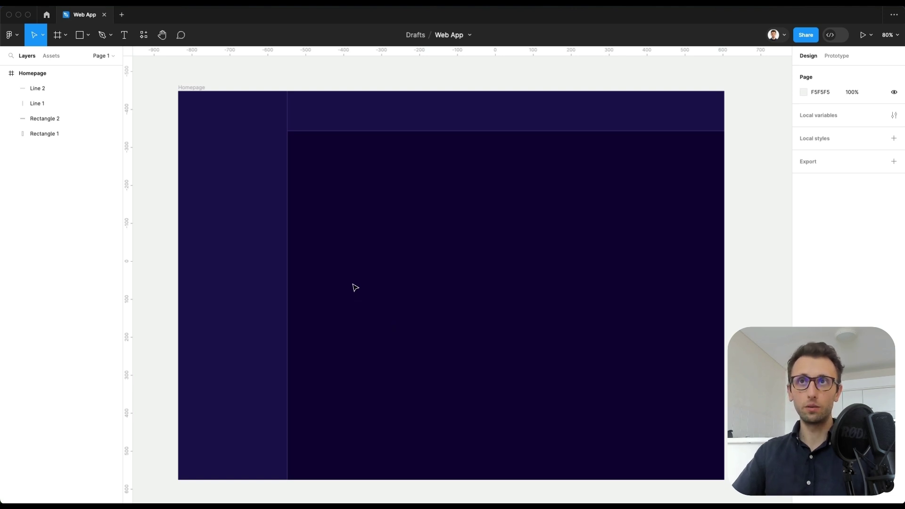
{"action": "scroll", "coordinate": [356, 288], "scroll_direction": "down", "scroll_amount": 1}
{"action": "scroll", "coordinate": [355, 288], "scroll_direction": "up", "scroll_amount": 1}
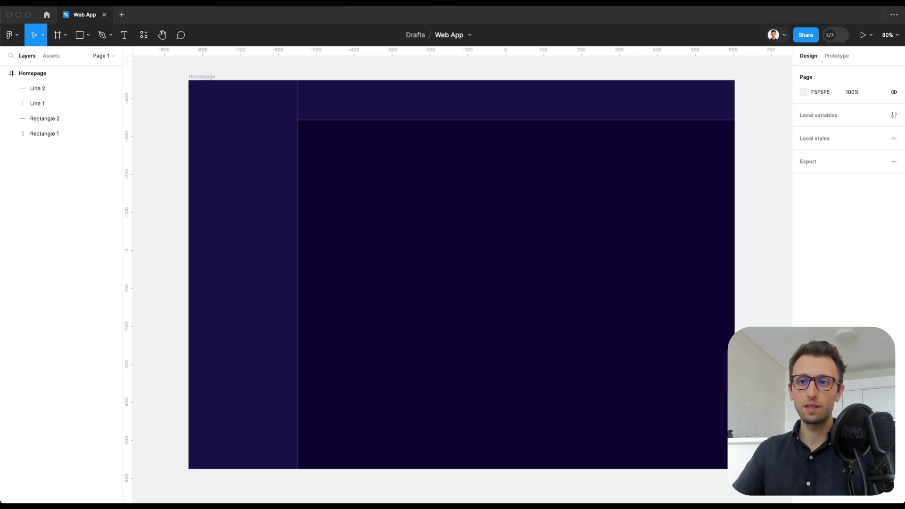
{"action": "left_click", "coordinate": [320, 304]}
{"action": "key", "text": "super+v"}
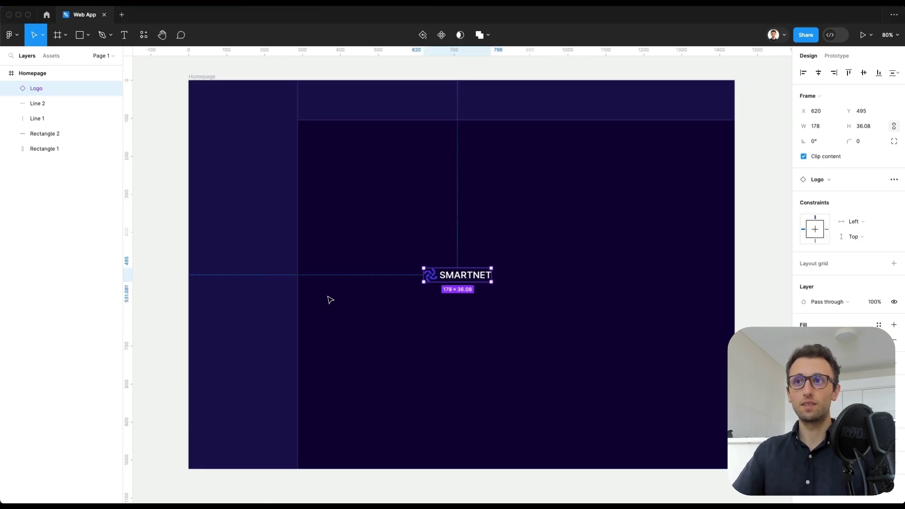
{"action": "left_click_drag", "start_coordinate": [475, 280], "coordinate": [253, 106]}
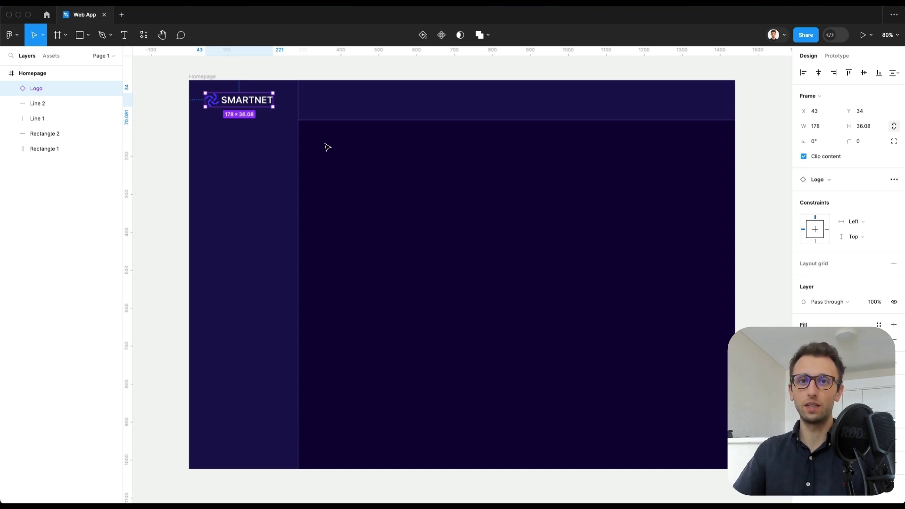
Nudge the logo 7 px to the left to X 36.
{"action": "key", "text": "Left"}
{"action": "key", "text": "Left"}
{"action": "key", "text": "Left"}
{"action": "key", "text": "Left"}
{"action": "key", "text": "Left"}
{"action": "key", "text": "Left"}
{"action": "key", "text": "Left"}
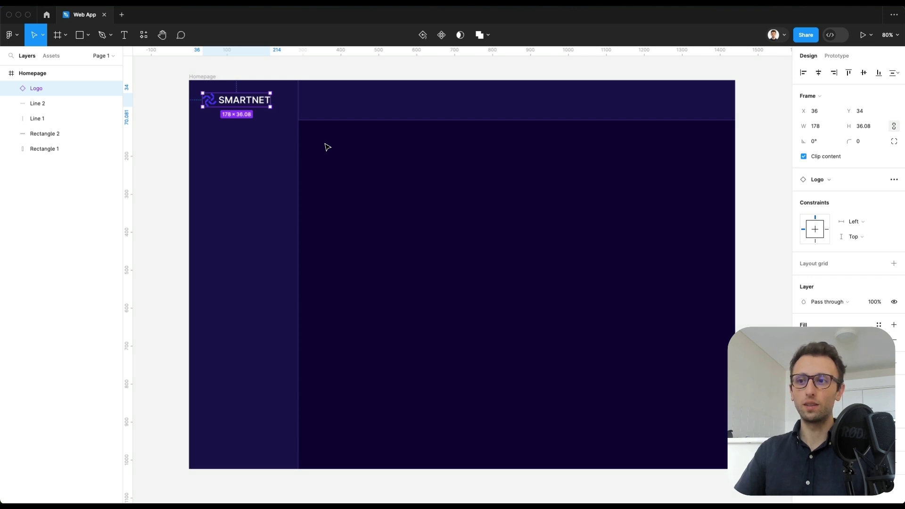
{"action": "left_click", "coordinate": [327, 147]}
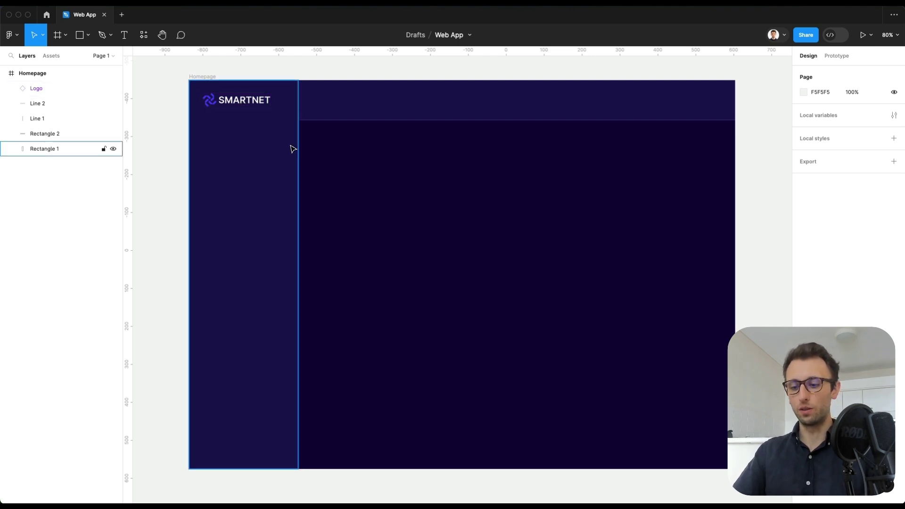
Draw a rectangle about 225 × 49 in the sidebar beneath the logo, at about X 35, Y 104.
{"action": "key", "text": "r"}
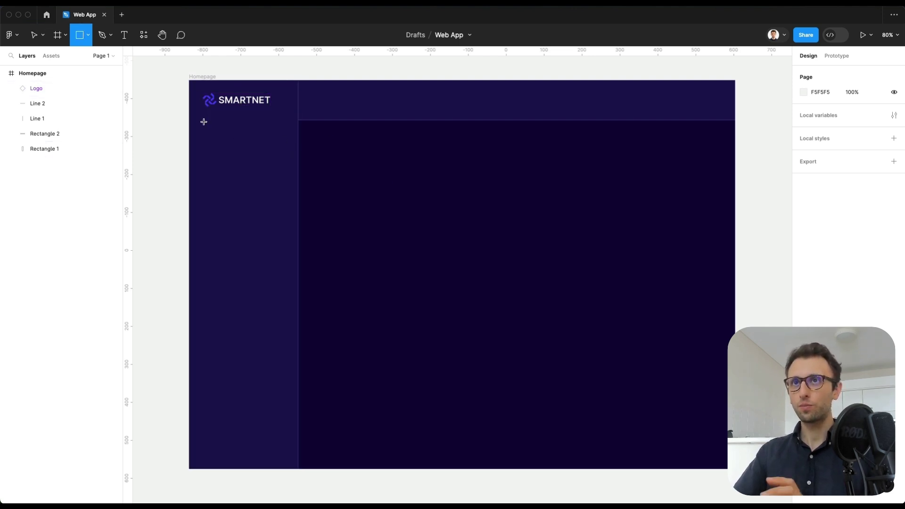
{"action": "key", "text": "v"}
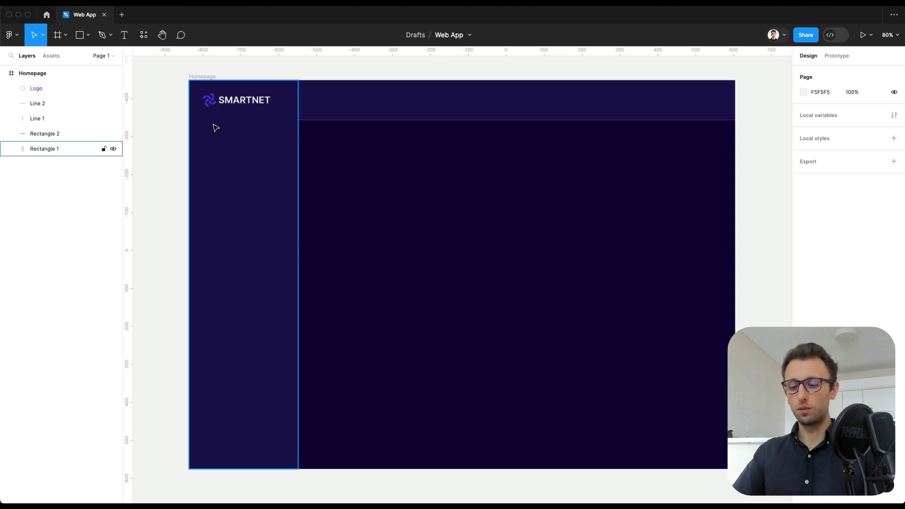
{"action": "key", "text": "r"}
{"action": "left_click_drag", "start_coordinate": [202, 120], "coordinate": [288, 138]}
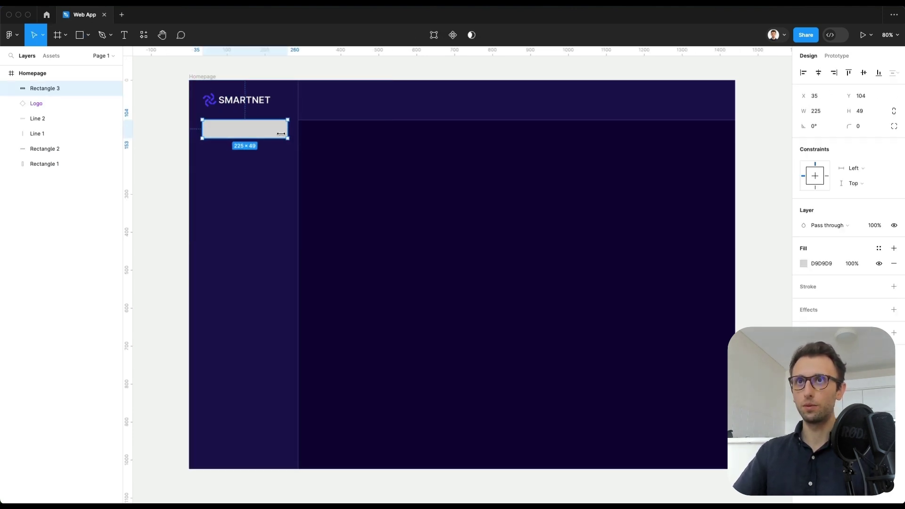
Add a stroke to the new rectangle and fill it with the sampled header bar colour 1E1454.
{"action": "scroll", "coordinate": [281, 134], "scroll_direction": "up", "scroll_amount": 5}
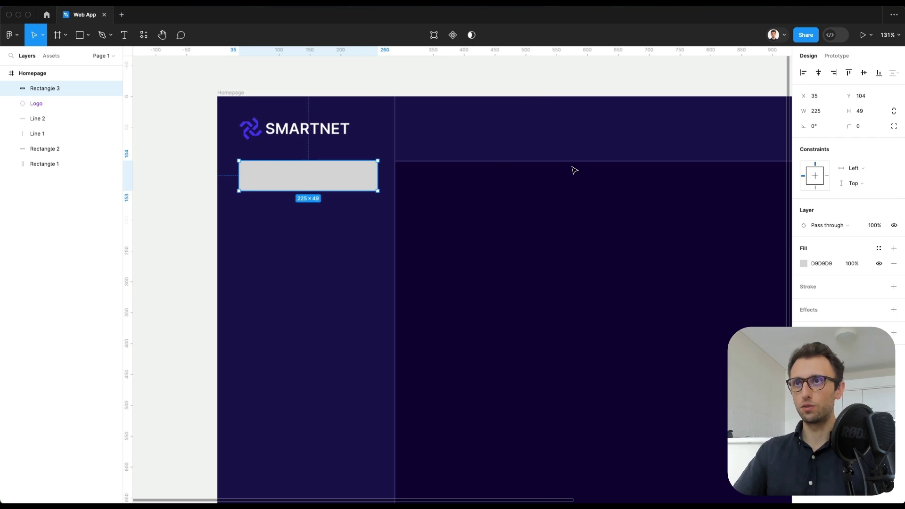
{"action": "left_click", "coordinate": [808, 286]}
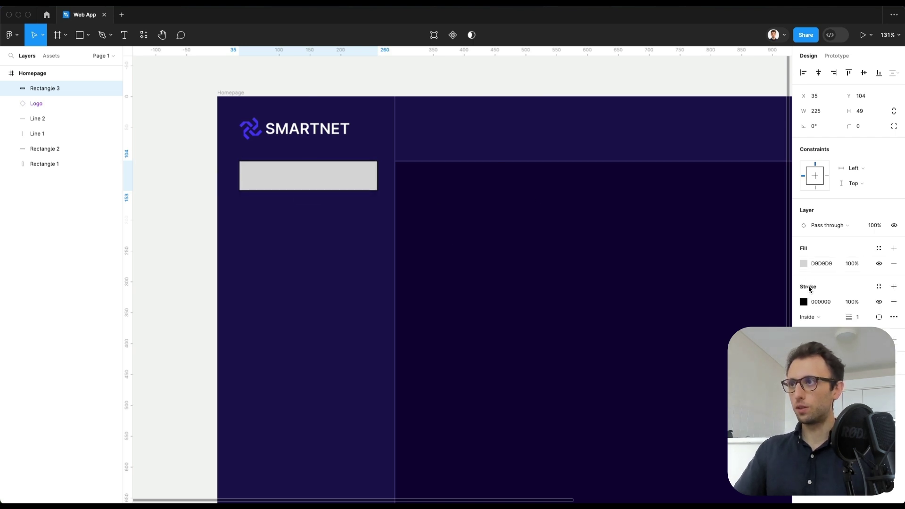
{"action": "left_click", "coordinate": [803, 263]}
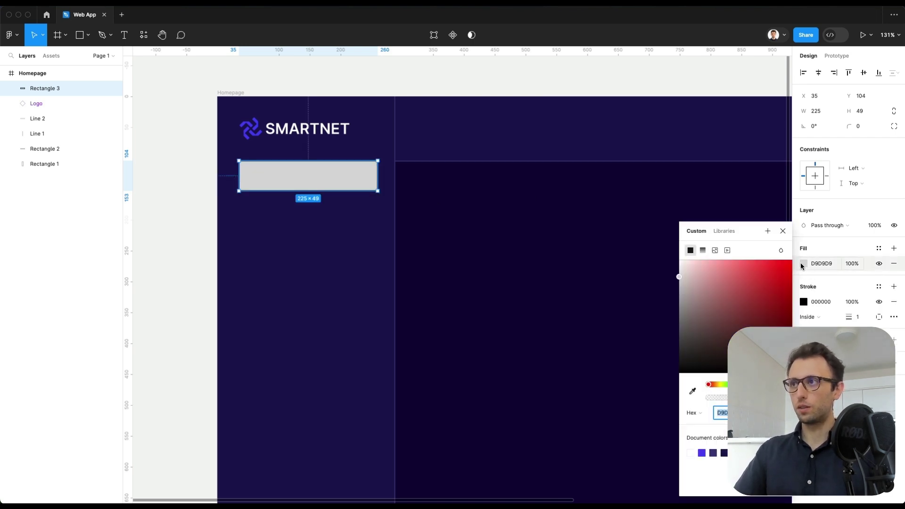
{"action": "key", "text": "i"}
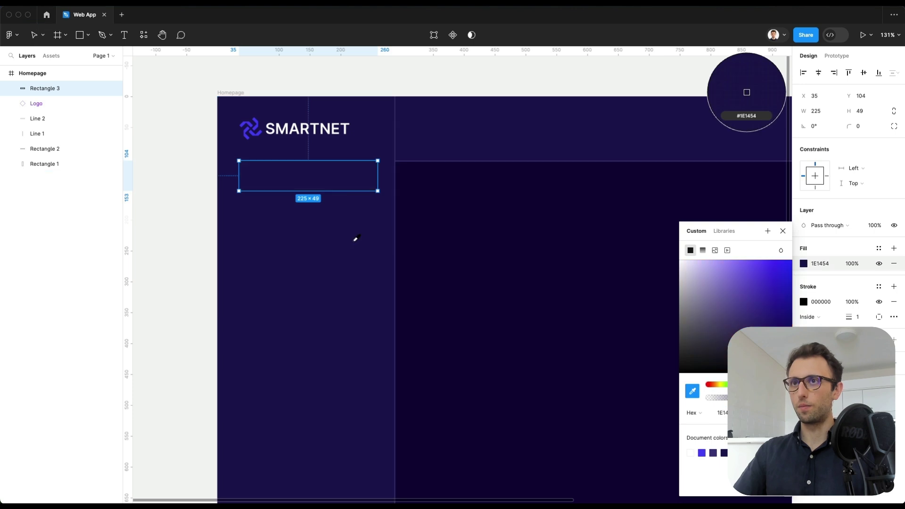
{"action": "left_click", "coordinate": [747, 92]}
Give the rectangle's stroke the divider line's sampled colour 42377E and a thickness of 1.5.
{"action": "left_click", "coordinate": [803, 303]}
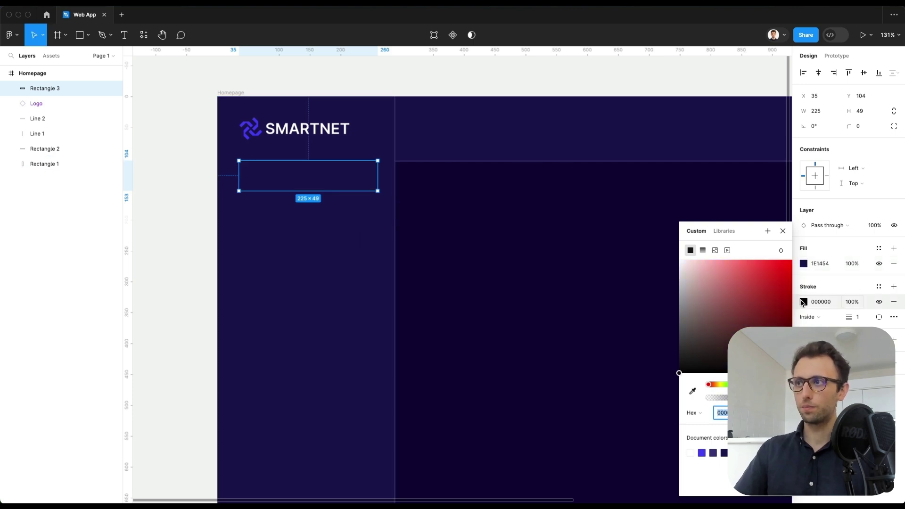
{"action": "key", "text": "i"}
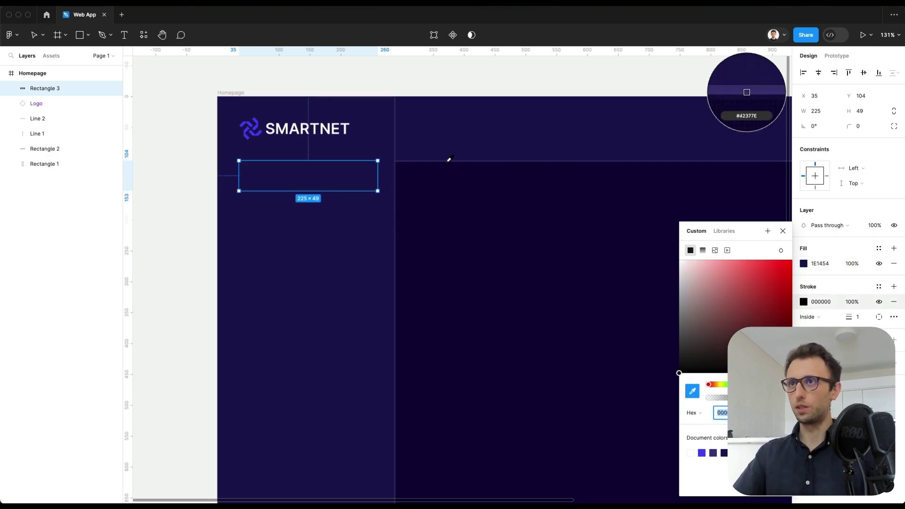
{"action": "left_click", "coordinate": [449, 159]}
{"action": "left_click", "coordinate": [485, 206]}
{"action": "left_click", "coordinate": [363, 184]}
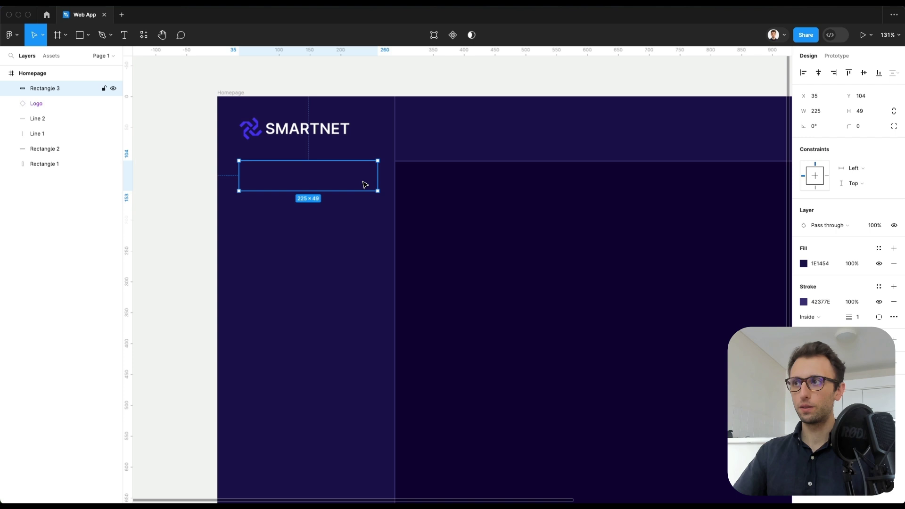
{"action": "left_click", "coordinate": [859, 317]}
{"action": "type", "text": "1.5"}
{"action": "key", "text": "Return"}
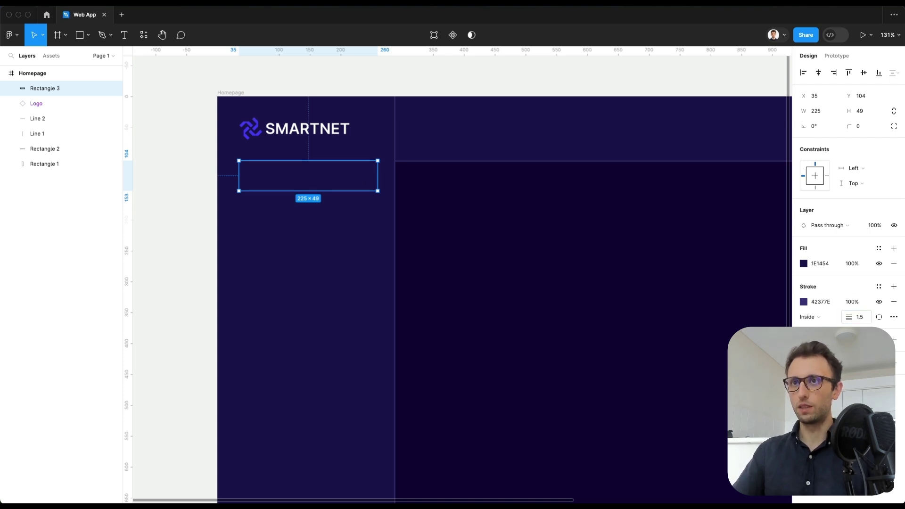
Round the rectangle's corners with a radius of 7.
{"action": "left_click", "coordinate": [525, 277]}
{"action": "left_click", "coordinate": [319, 170]}
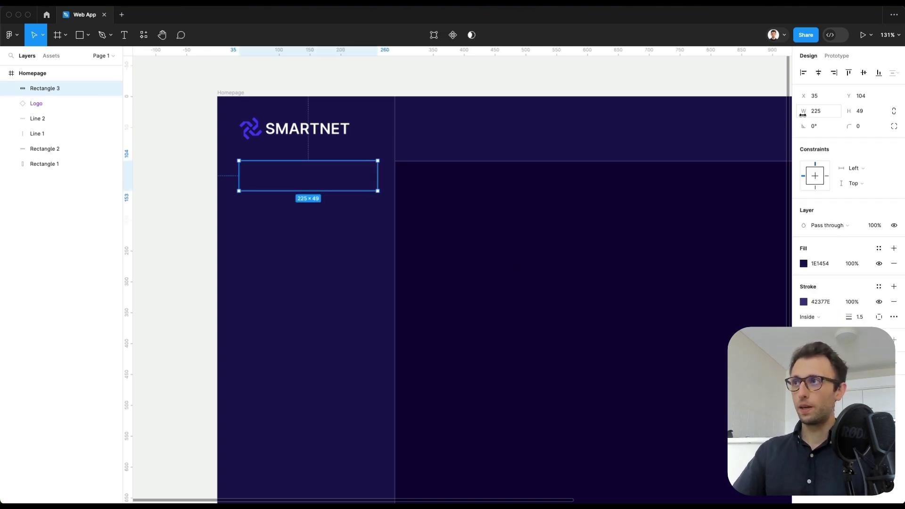
{"action": "left_click_drag", "start_coordinate": [850, 126], "coordinate": [15, 126]}
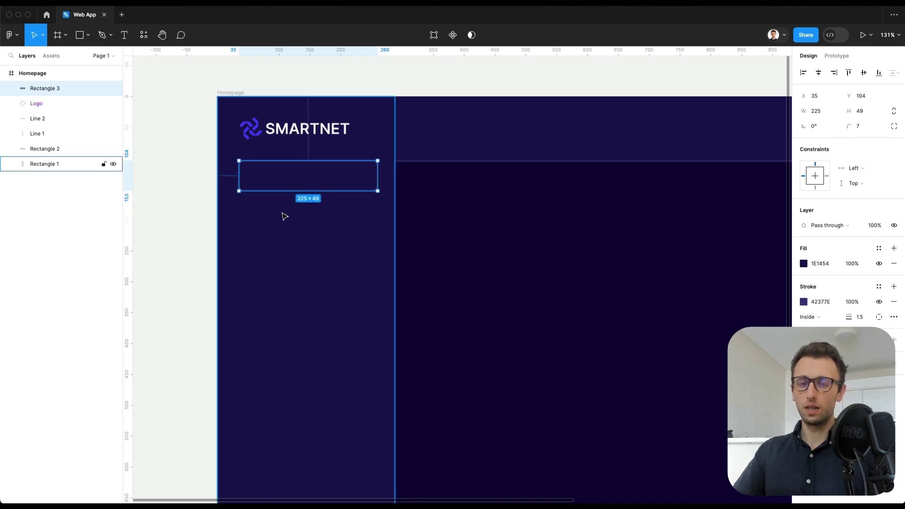
{"action": "left_click", "coordinate": [501, 216]}
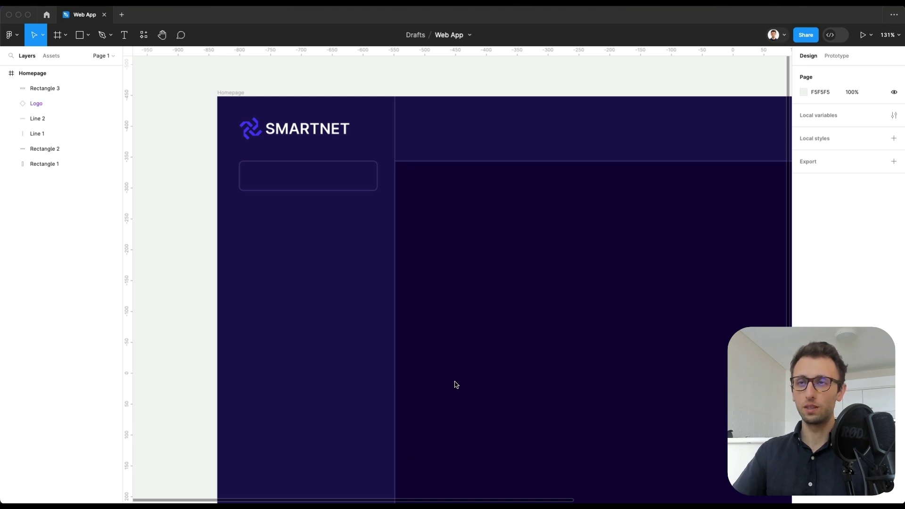
Paste the search icon with its "Search..." placeholder text and position both inside the rounded rectangle, vertically centred near its left end.
{"action": "scroll", "coordinate": [473, 359], "scroll_direction": "up", "scroll_amount": 2}
{"action": "left_click", "coordinate": [310, 231]}
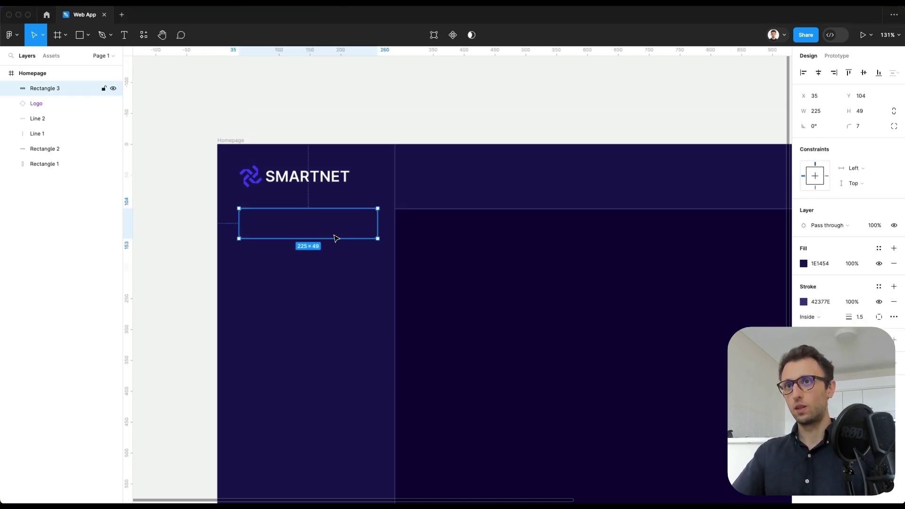
{"action": "scroll", "coordinate": [333, 236], "scroll_direction": "down", "scroll_amount": 2}
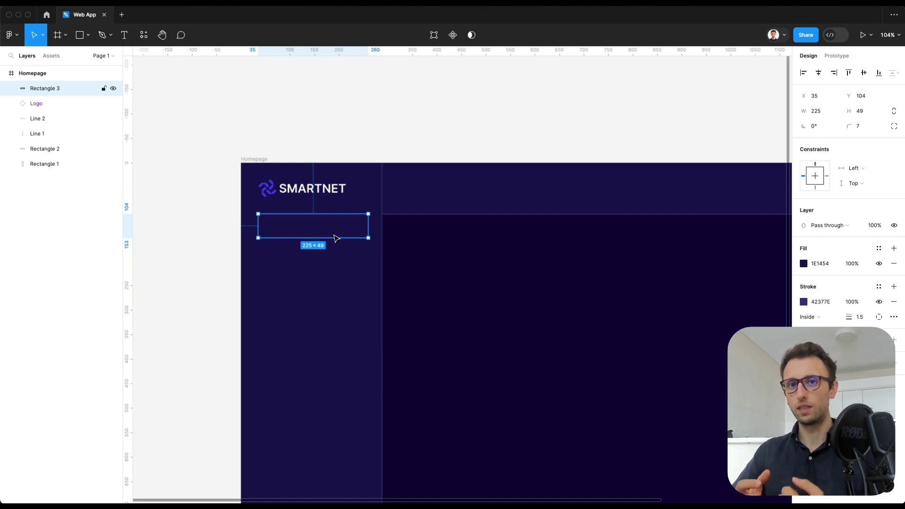
{"action": "key", "text": "ctrl+v"}
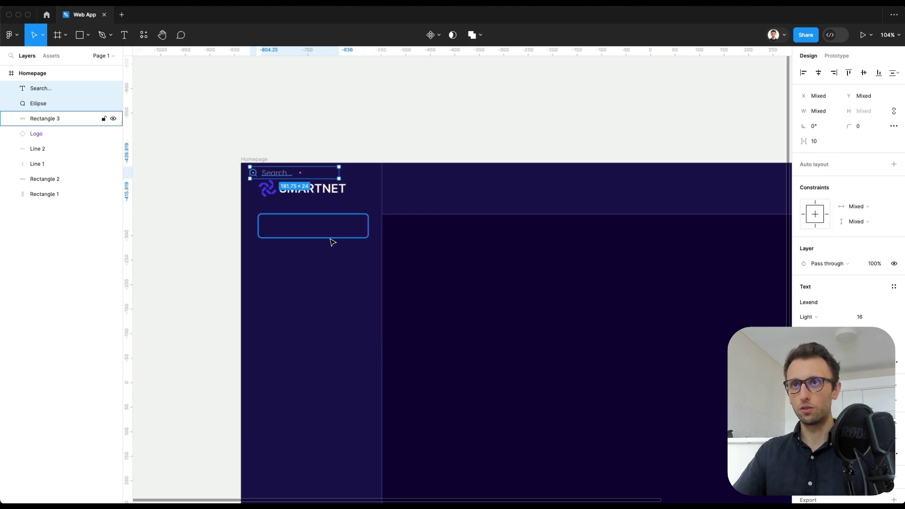
{"action": "left_click_drag", "start_coordinate": [283, 173], "coordinate": [289, 226]}
{"action": "key", "text": "Right"}
{"action": "key", "text": "Right"}
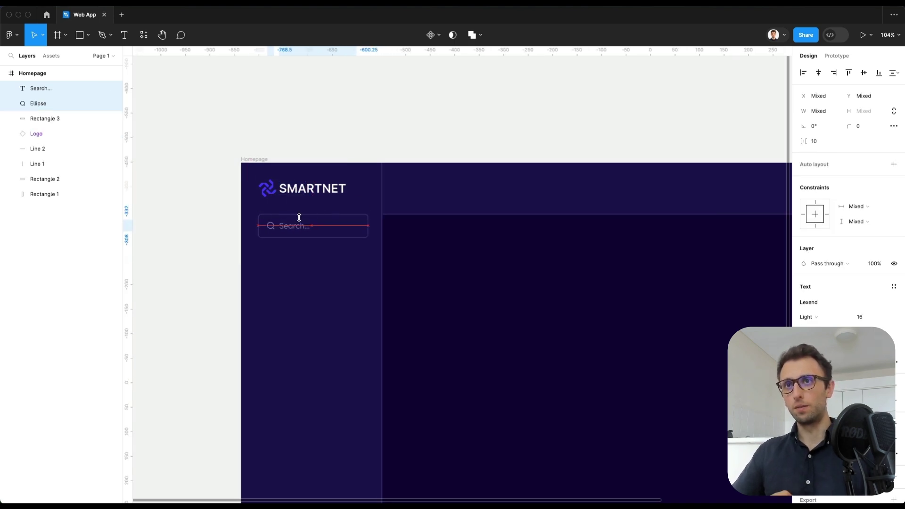
{"action": "key", "text": "Left"}
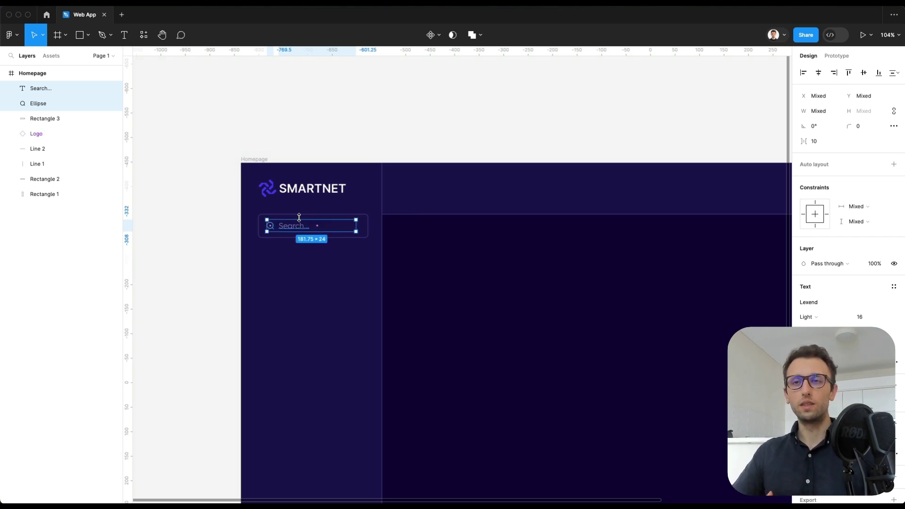
{"action": "left_click", "coordinate": [494, 270]}
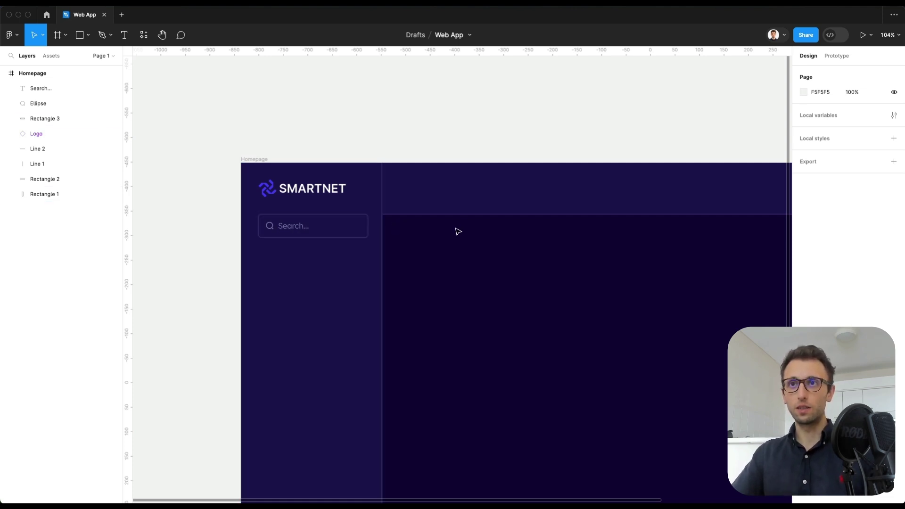
Group the "Search..." text, the search icon and the rounded rectangle into one search field.
{"action": "scroll", "coordinate": [457, 231], "scroll_direction": "down", "scroll_amount": 2}
{"action": "scroll", "coordinate": [457, 231], "scroll_direction": "down", "scroll_amount": 2}
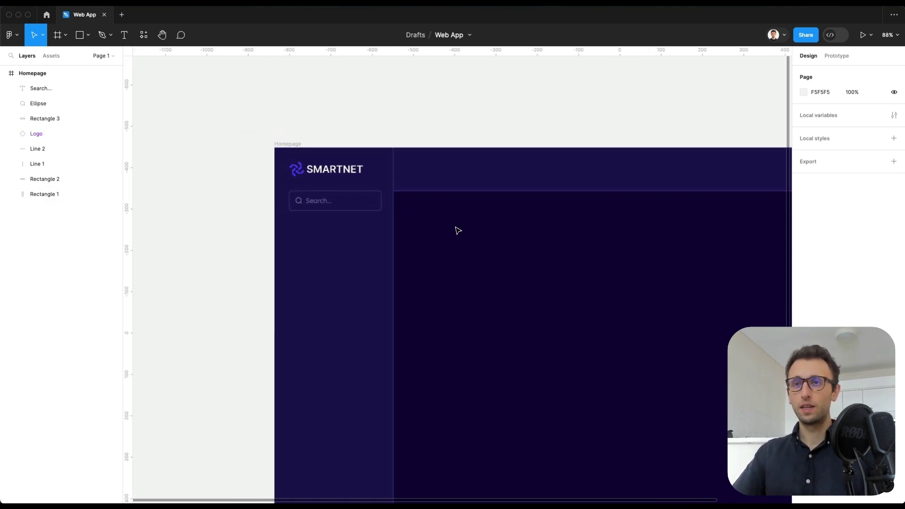
{"action": "scroll", "coordinate": [310, 200], "scroll_direction": "up", "scroll_amount": 3}
{"action": "left_click", "coordinate": [313, 202]}
{"action": "key", "text": "Escape"}
{"action": "left_click", "coordinate": [313, 202]}
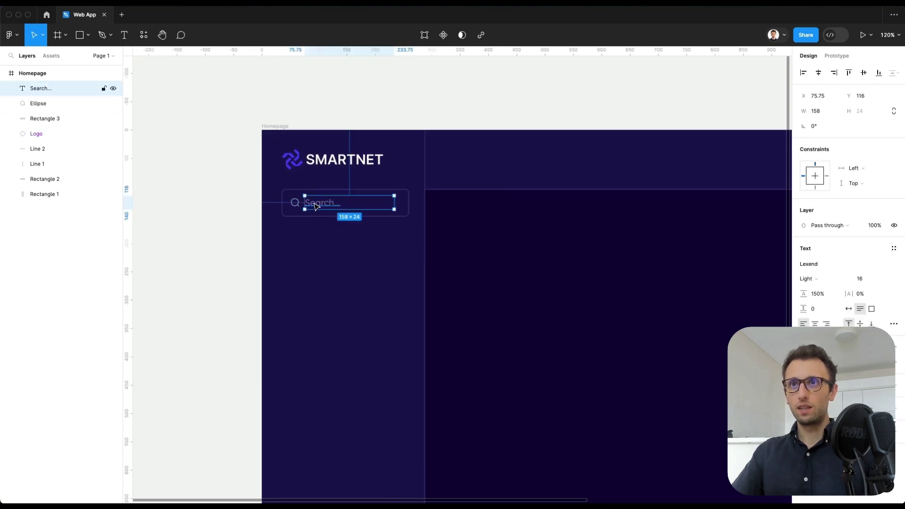
{"action": "left_click", "coordinate": [296, 203], "text": "shift"}
{"action": "left_click", "coordinate": [297, 189], "text": "shift"}
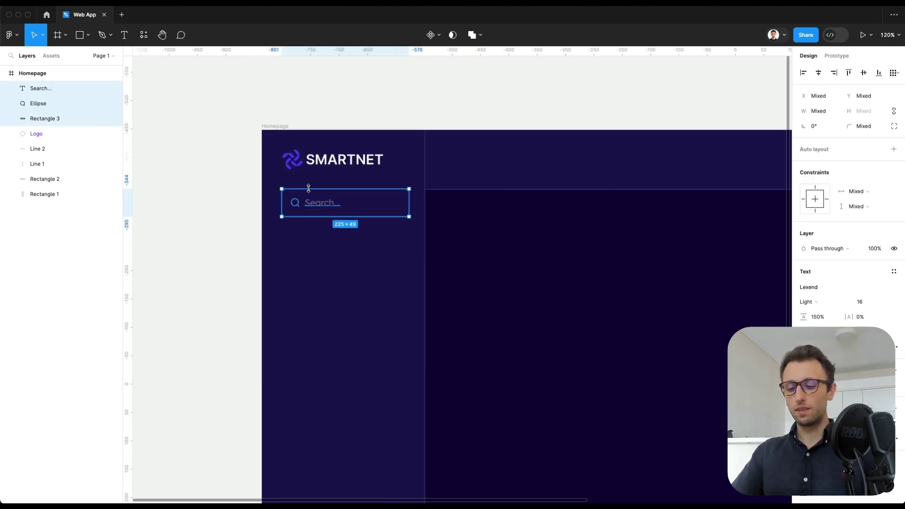
{"action": "key", "text": "super+g"}
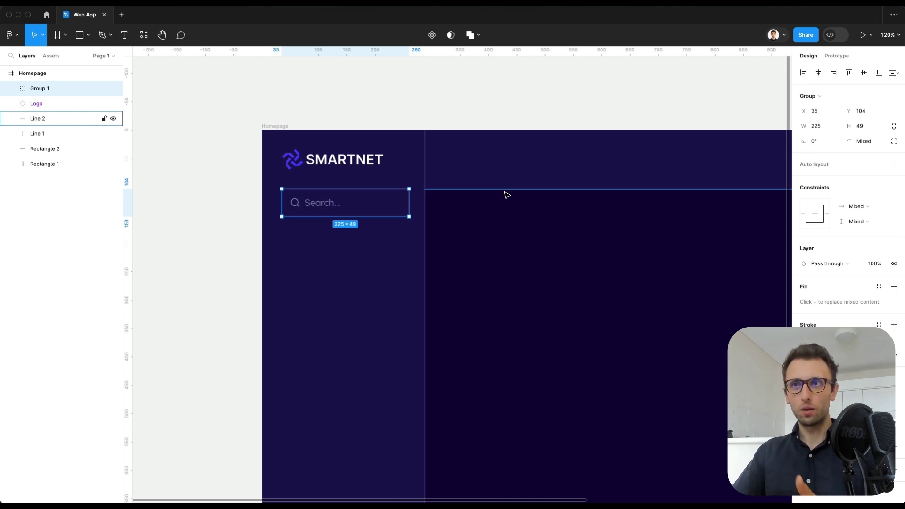
{"action": "left_click", "coordinate": [497, 212]}
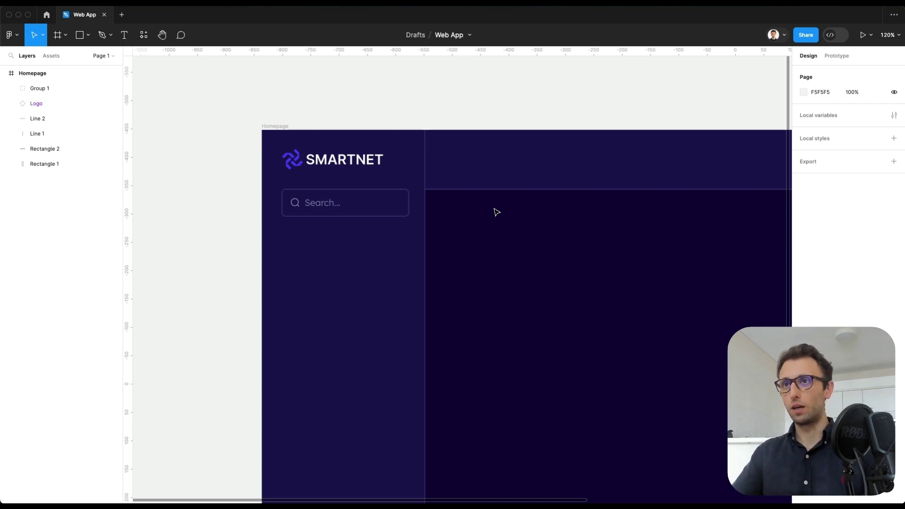
Nudge the search field group and the logo together 3 px to the left.
{"action": "scroll", "coordinate": [497, 213], "scroll_direction": "down", "scroll_amount": 2}
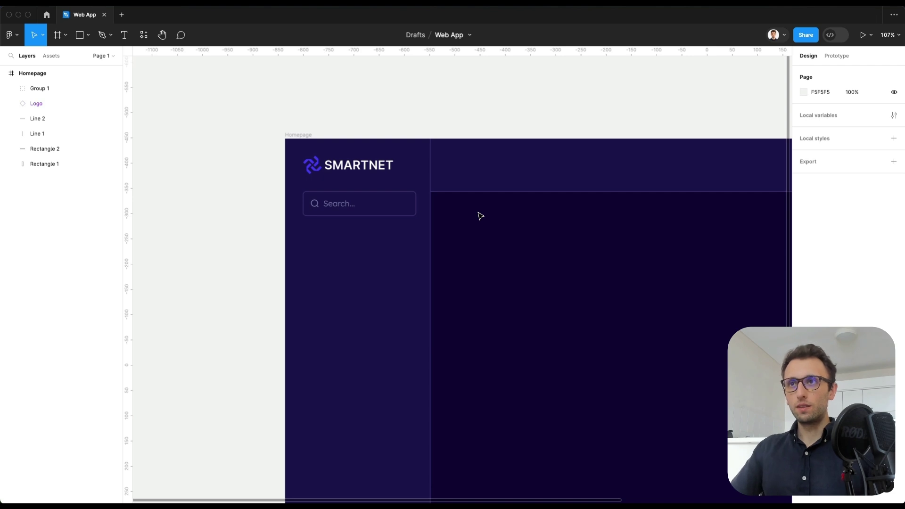
{"action": "scroll", "coordinate": [479, 213], "scroll_direction": "down", "scroll_amount": 2}
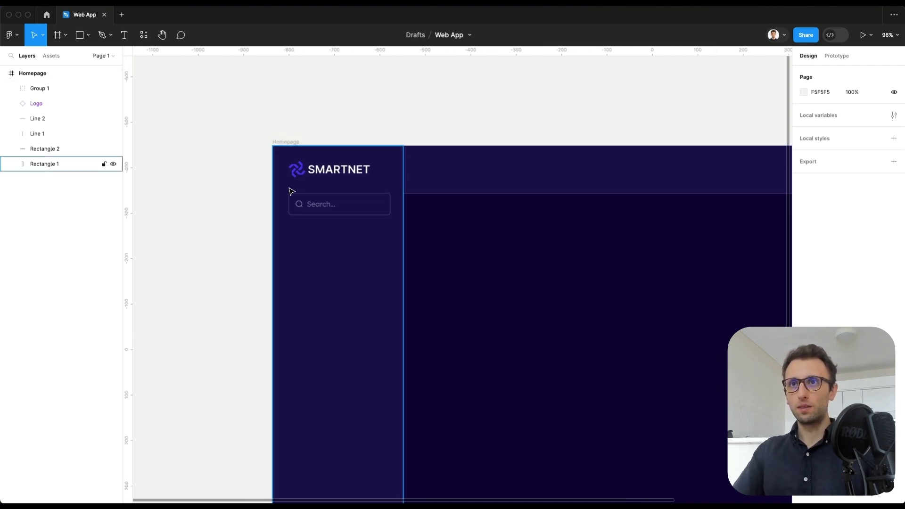
{"action": "left_click", "coordinate": [297, 201]}
{"action": "left_click", "coordinate": [315, 172], "text": "shift"}
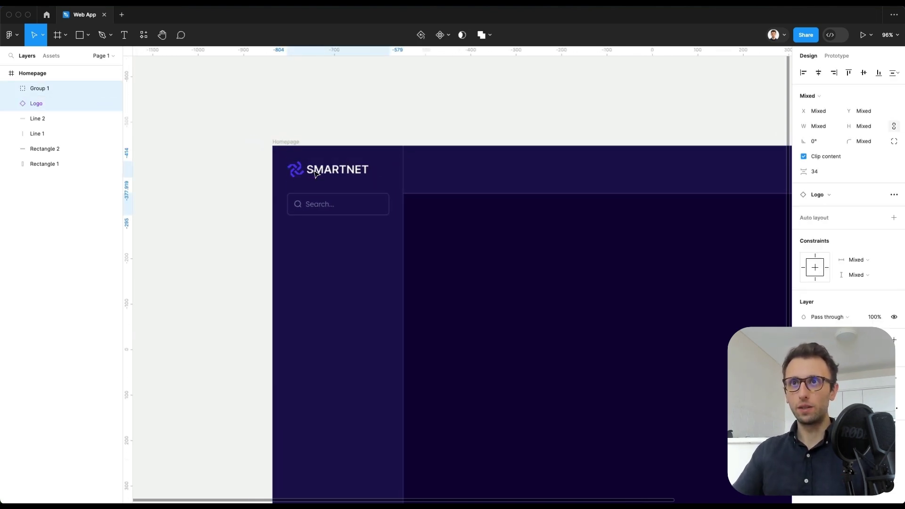
{"action": "left_click", "coordinate": [507, 231]}
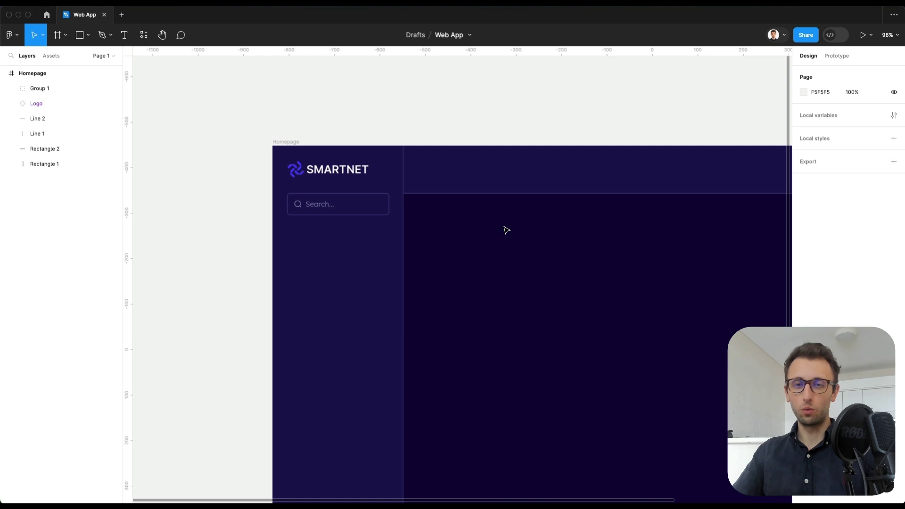
Set the width of the search field's rectangle to 229.
{"action": "scroll", "coordinate": [506, 230], "scroll_direction": "down", "scroll_amount": 2}
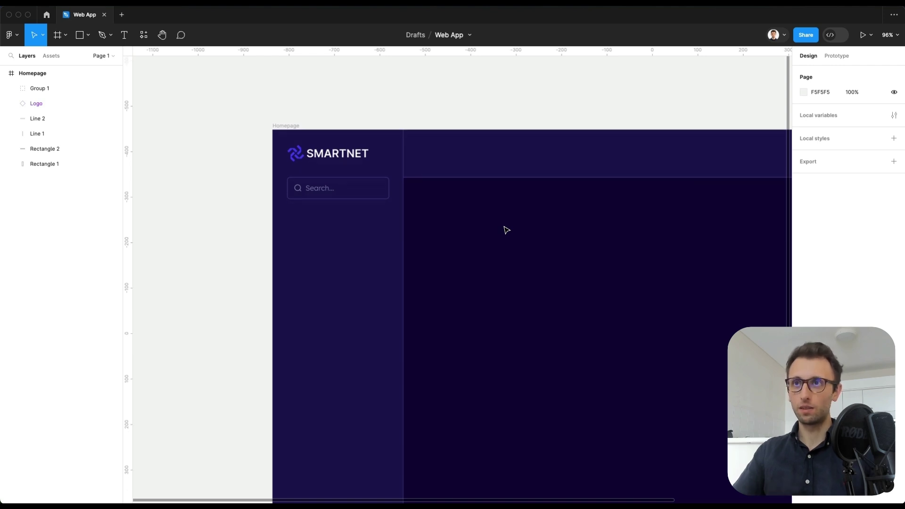
{"action": "left_click", "coordinate": [345, 177]}
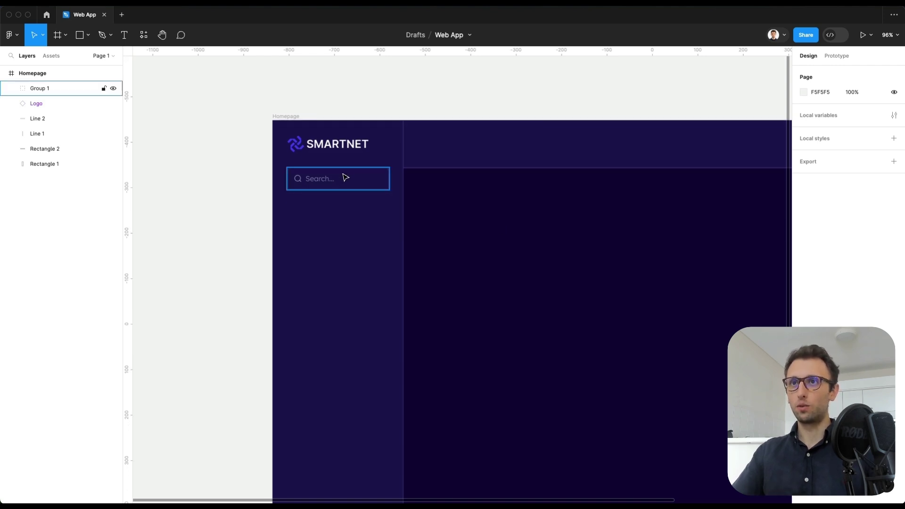
{"action": "double_click", "coordinate": [380, 179]}
{"action": "left_click", "coordinate": [818, 112]}
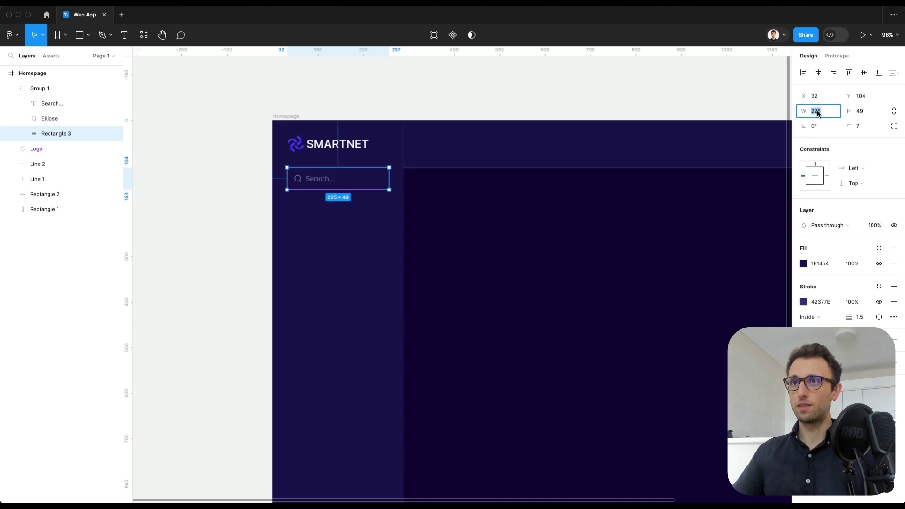
{"action": "type", "text": "229"}
{"action": "key", "text": "Return"}
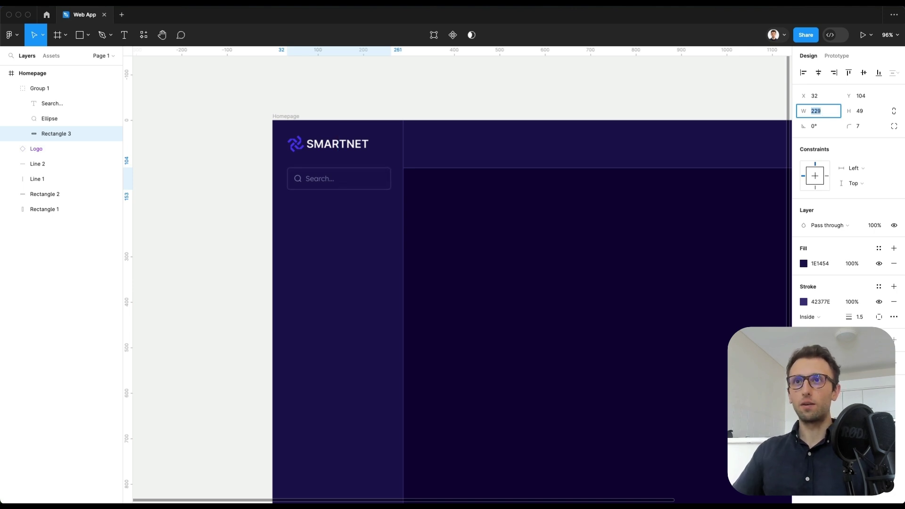
{"action": "left_click", "coordinate": [564, 209]}
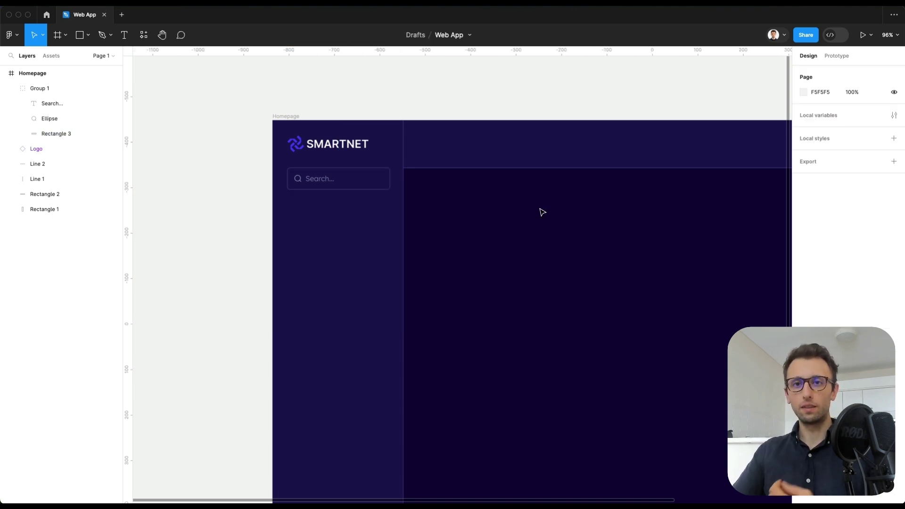
{"action": "scroll", "coordinate": [541, 211], "scroll_direction": "down", "scroll_amount": 1}
{"action": "scroll", "coordinate": [537, 210], "scroll_direction": "down", "scroll_amount": 1}
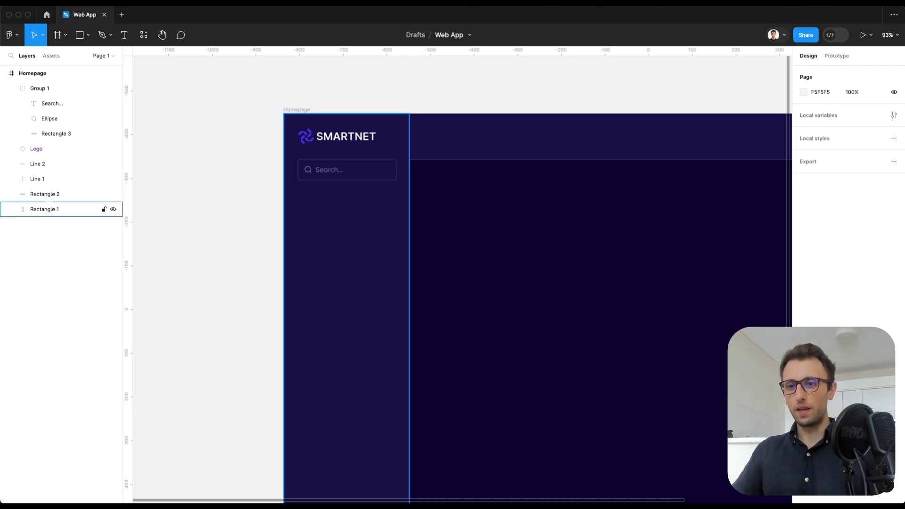
{"action": "left_click", "coordinate": [335, 214]}
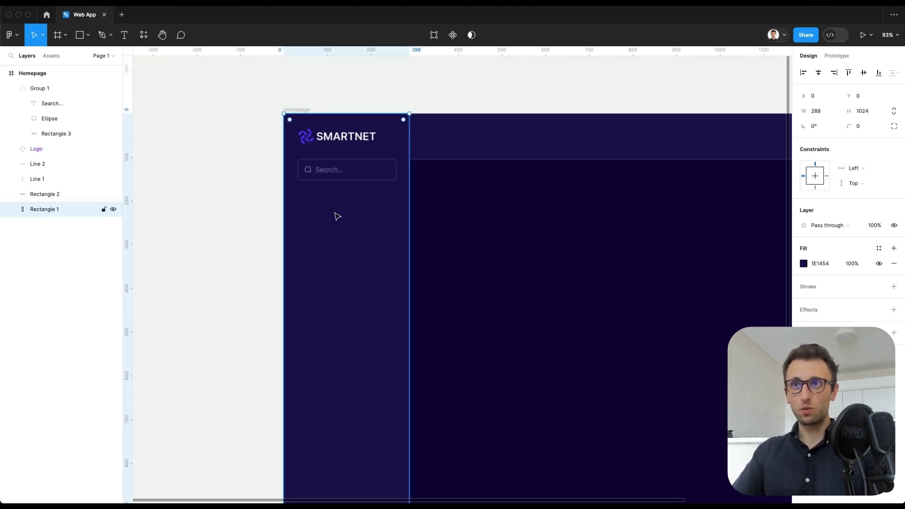
{"action": "key", "text": "ctrl+v"}
{"action": "key", "text": "ctrl+z"}
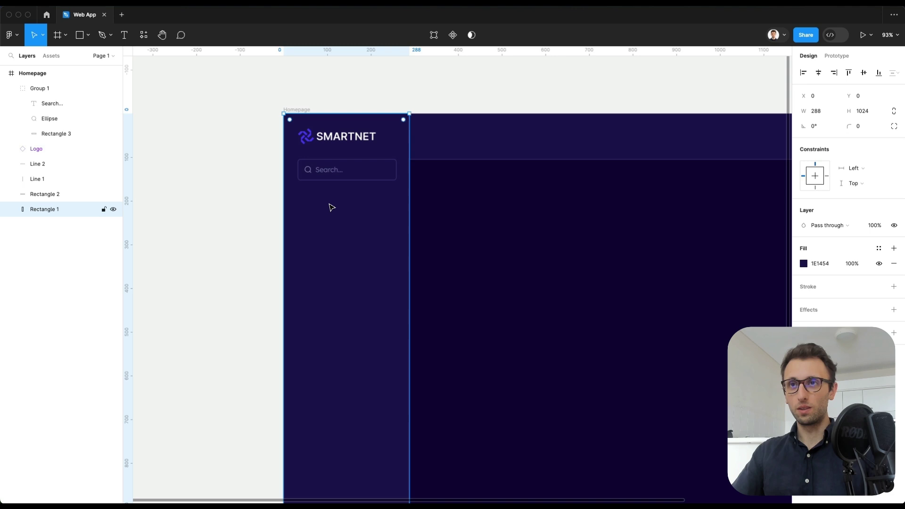
Duplicate the "Search..." text below the search field at X 32, Y 172 and change the copy's wording to "Menu".
{"action": "left_click", "coordinate": [332, 172], "text": "ctrl"}
{"action": "key", "text": "ctrl+c"}
{"action": "left_click", "coordinate": [348, 206]}
{"action": "key", "text": "ctrl+v"}
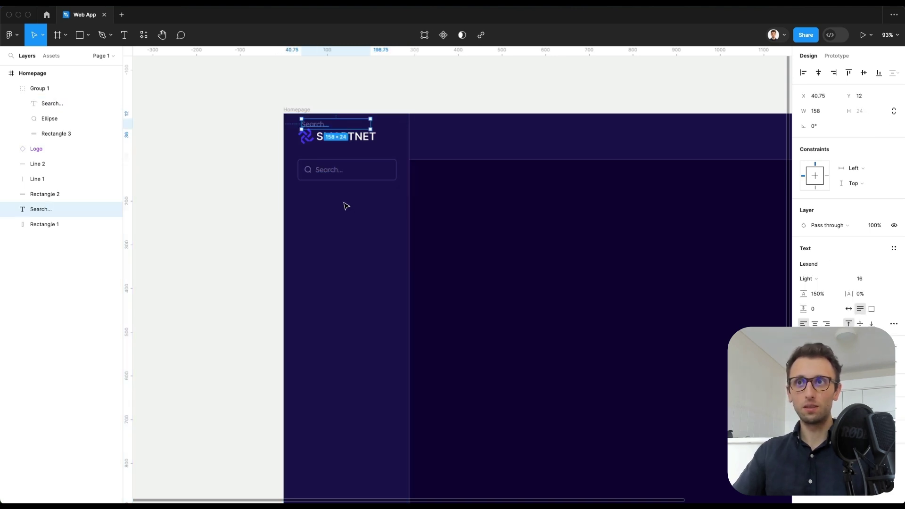
{"action": "left_click_drag", "start_coordinate": [321, 124], "coordinate": [317, 199]}
{"action": "double_click", "coordinate": [315, 195]}
{"action": "scroll", "coordinate": [315, 195], "scroll_direction": "up", "scroll_amount": 3}
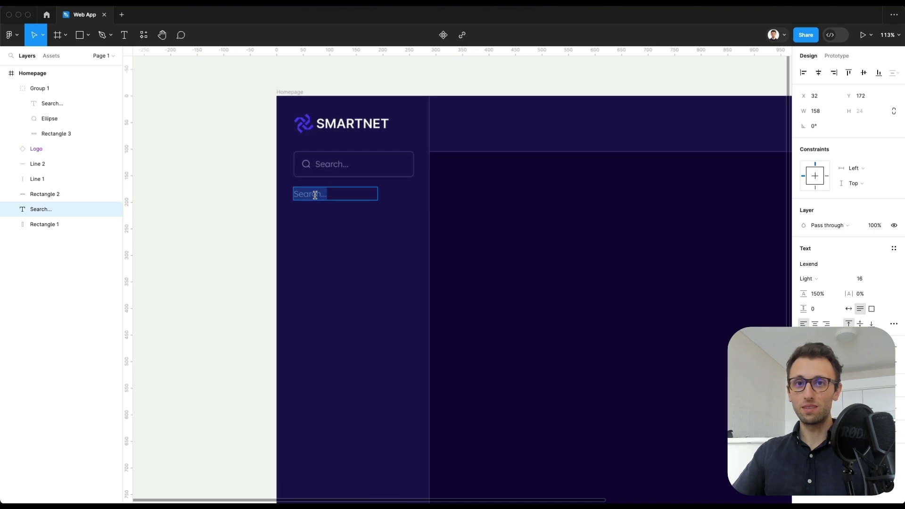
{"action": "type", "text": "Menu"}
{"action": "key", "text": "Escape"}
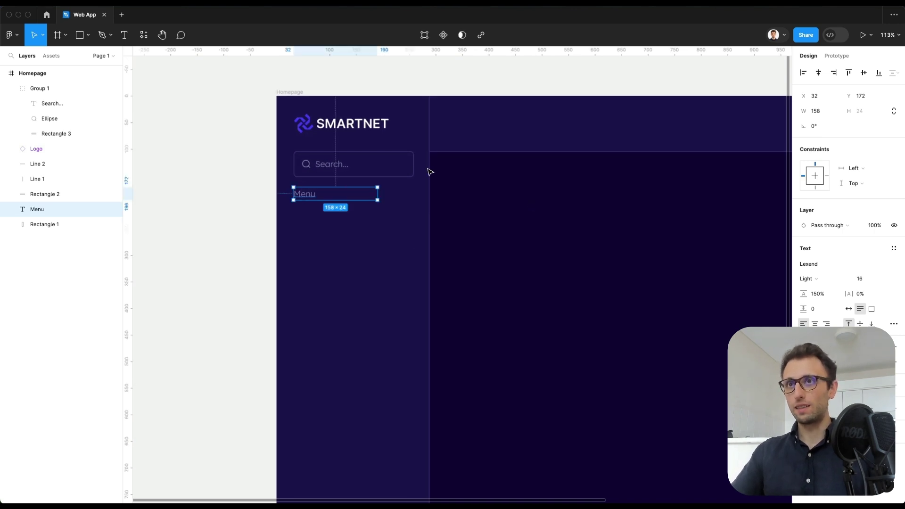
Recolour the "Menu" text with the white sampled from the SMARTNET logo and move it slightly further below the search field.
{"action": "key", "text": "i"}
{"action": "left_click", "coordinate": [343, 124]}
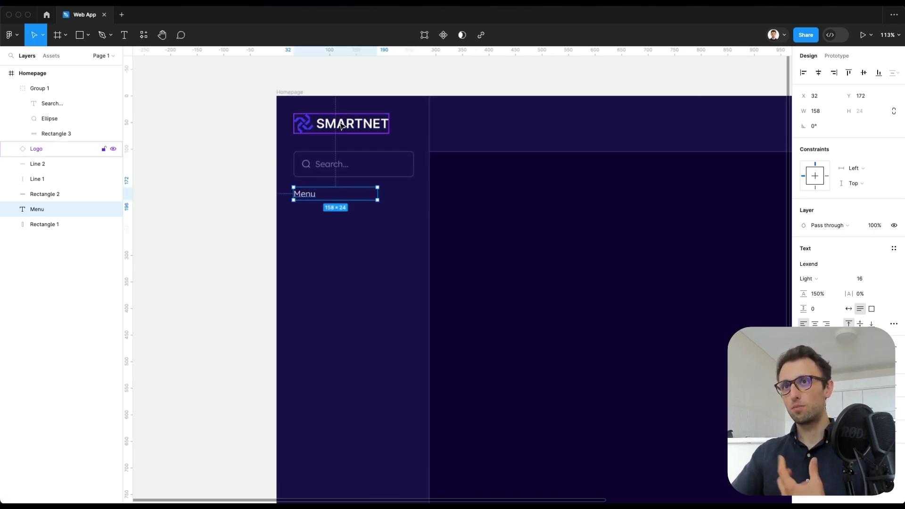
{"action": "left_click", "coordinate": [571, 220]}
{"action": "scroll", "coordinate": [533, 224], "scroll_direction": "down", "scroll_amount": 2}
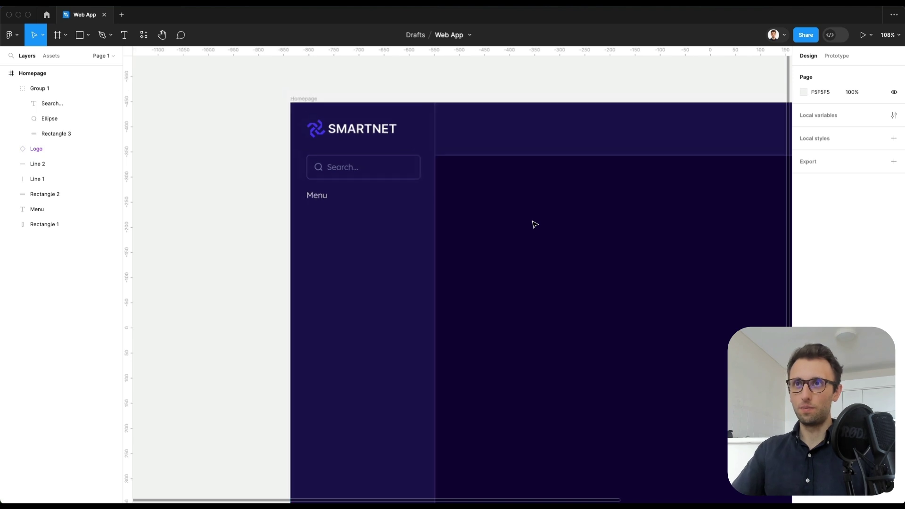
{"action": "left_click", "coordinate": [352, 200]}
{"action": "left_click_drag", "start_coordinate": [352, 201], "coordinate": [352, 201]}
{"action": "scroll", "coordinate": [544, 250], "scroll_direction": "down", "scroll_amount": 3}
{"action": "left_click", "coordinate": [484, 237]}
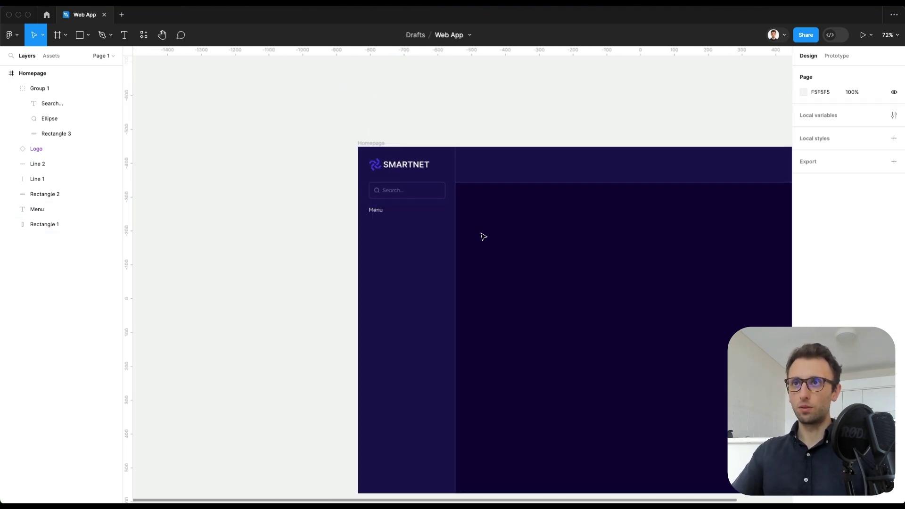
Draw a 225 × 50 rectangle under the "Menu" text at X 34, Y 213.
{"action": "scroll", "coordinate": [412, 226], "scroll_direction": "up", "scroll_amount": 3}
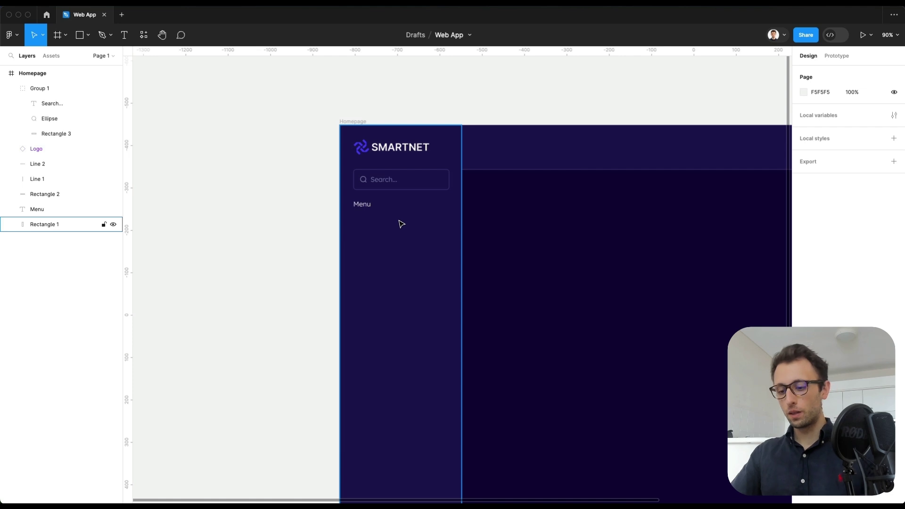
{"action": "key", "text": "r"}
{"action": "mouse_move", "coordinate": [354, 215]}
{"action": "left_mouse_down"}
{"action": "mouse_move", "coordinate": [416, 254]}
{"action": "mouse_move", "coordinate": [450, 236]}
{"action": "left_mouse_up"}
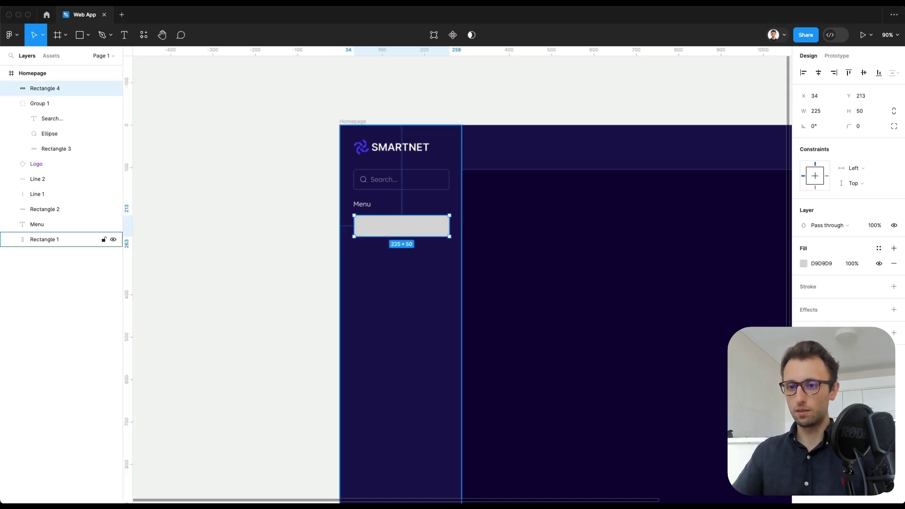
{"action": "left_click", "coordinate": [519, 369]}
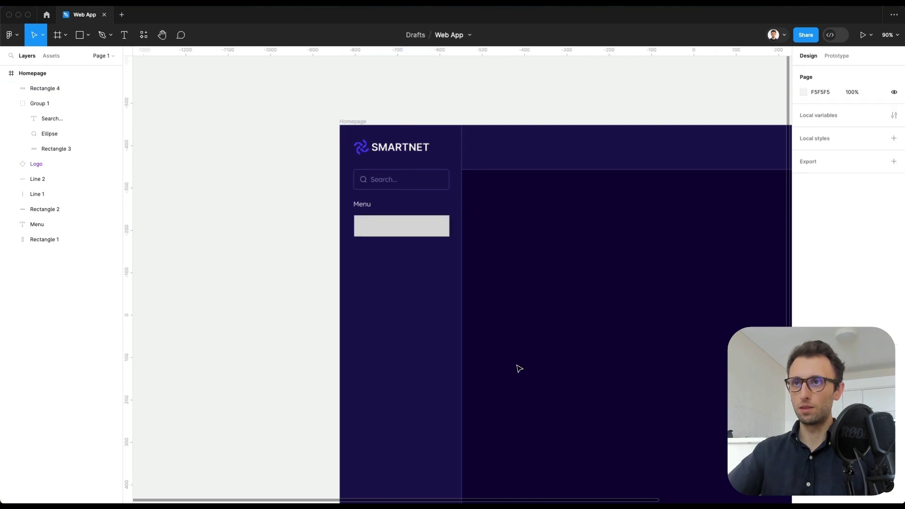
Paste the purple Dashboard navigation button and place it on the empty canvas left of the Homepage frame as a reference.
{"action": "left_click", "coordinate": [420, 228]}
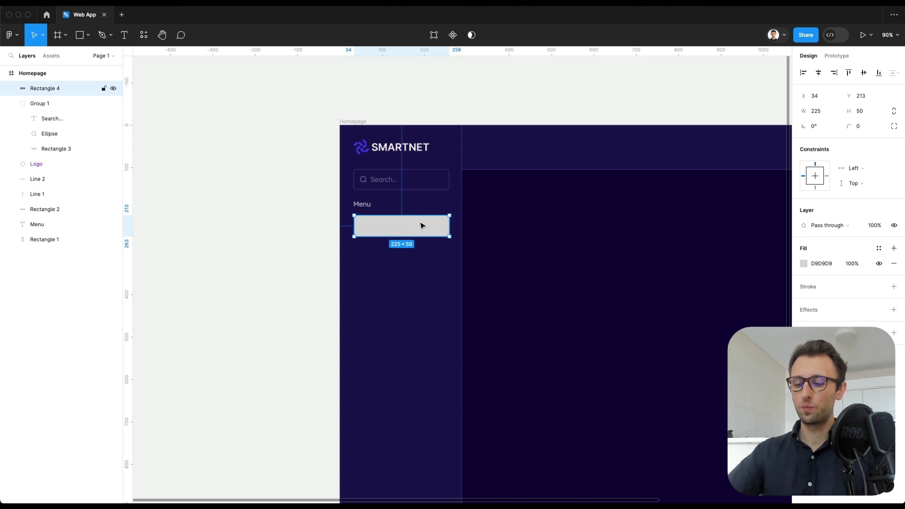
{"action": "left_click", "coordinate": [514, 227]}
{"action": "key", "text": "ctrl+v"}
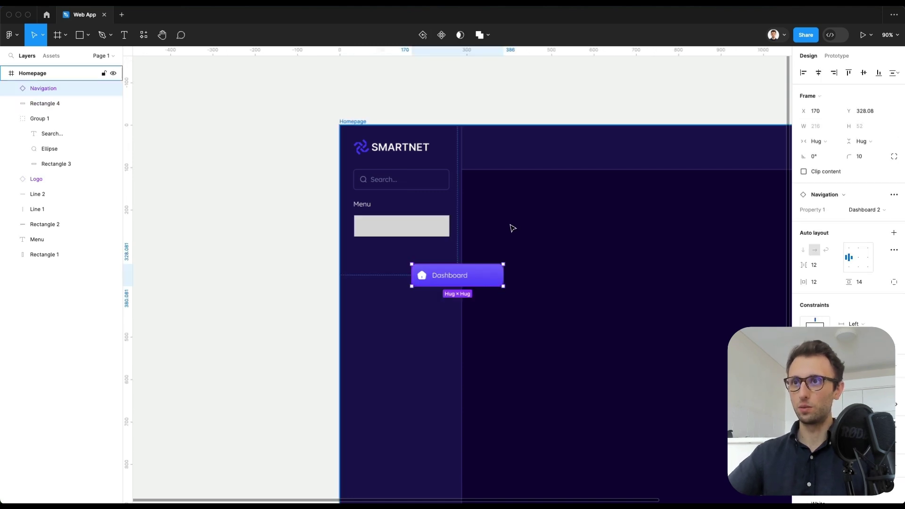
{"action": "left_click_drag", "start_coordinate": [456, 281], "coordinate": [281, 231]}
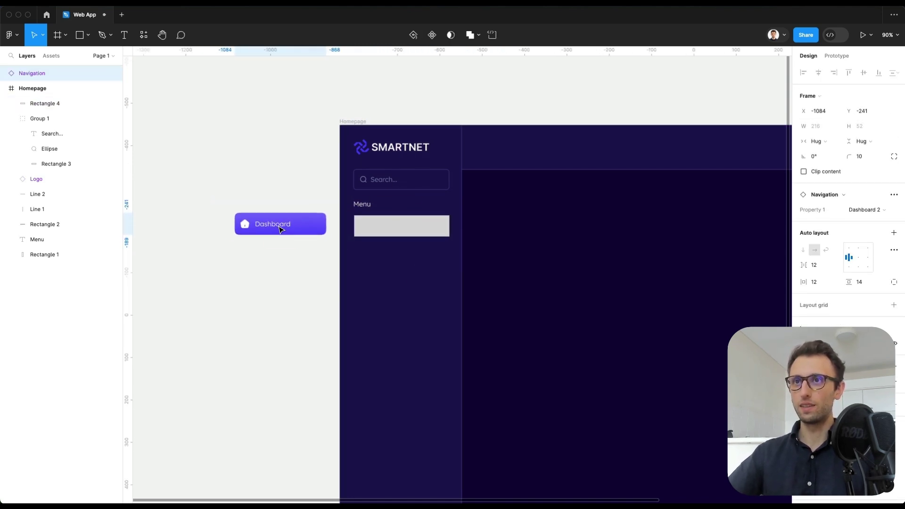
Duplicate the "Menu" text and place the copy inside the grey rectangle at X 70, Y 223.
{"action": "scroll", "coordinate": [302, 225], "scroll_direction": "up", "scroll_amount": 5}
{"action": "left_click", "coordinate": [467, 236]}
{"action": "scroll", "coordinate": [378, 228], "scroll_direction": "up", "scroll_amount": 5}
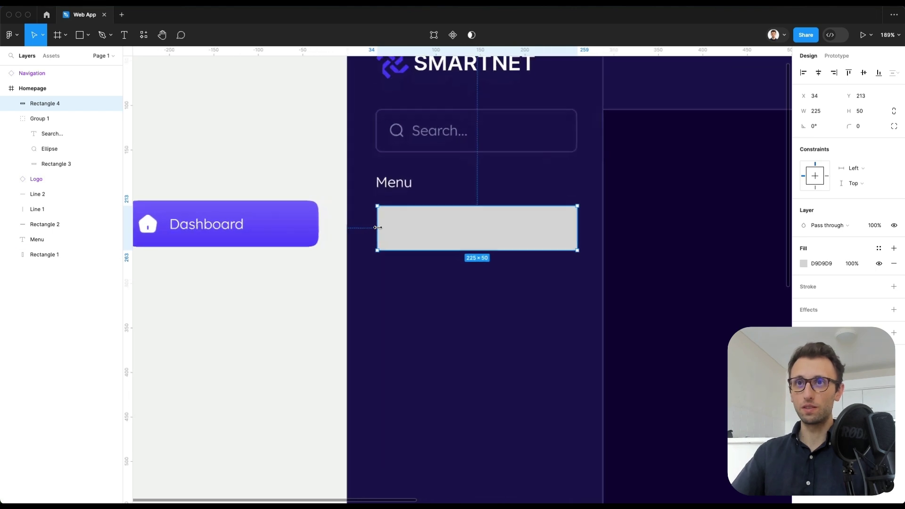
{"action": "left_click", "coordinate": [406, 190]}
{"action": "key", "text": "ctrl+c"}
{"action": "left_click", "coordinate": [441, 233]}
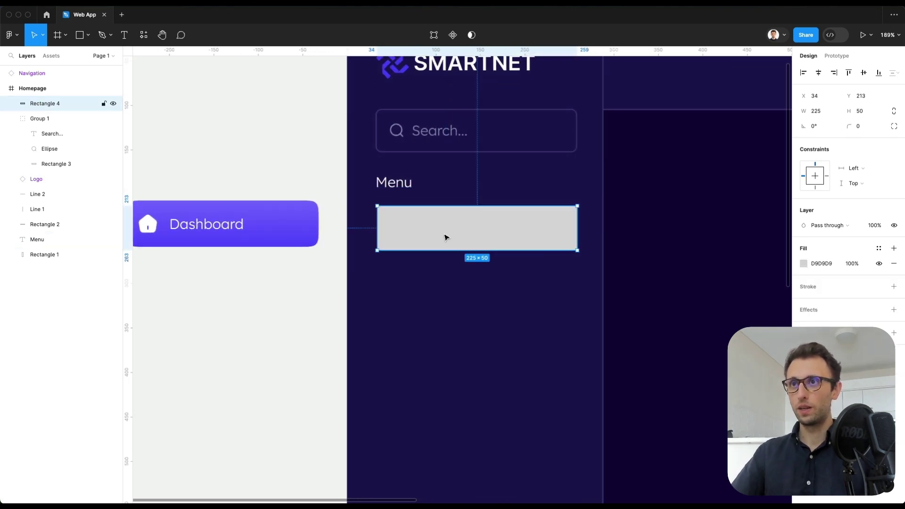
{"action": "key", "text": "ctrl+v"}
{"action": "left_click_drag", "start_coordinate": [399, 186], "coordinate": [433, 229]}
Narrow the copied "Menu" text box to 53 and set it to auto width.
{"action": "left_click_drag", "start_coordinate": [549, 226], "coordinate": [456, 226]}
{"action": "scroll", "coordinate": [456, 227], "scroll_direction": "down", "scroll_amount": 3}
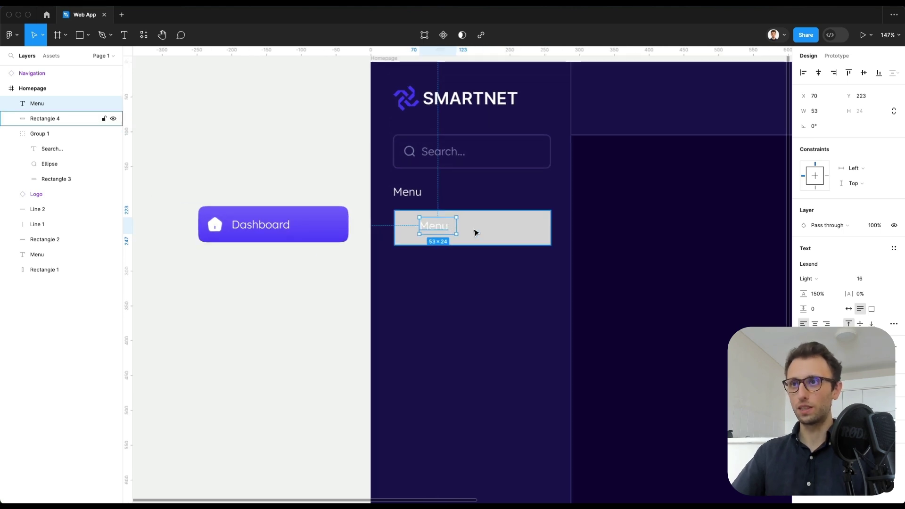
{"action": "left_click", "coordinate": [848, 308]}
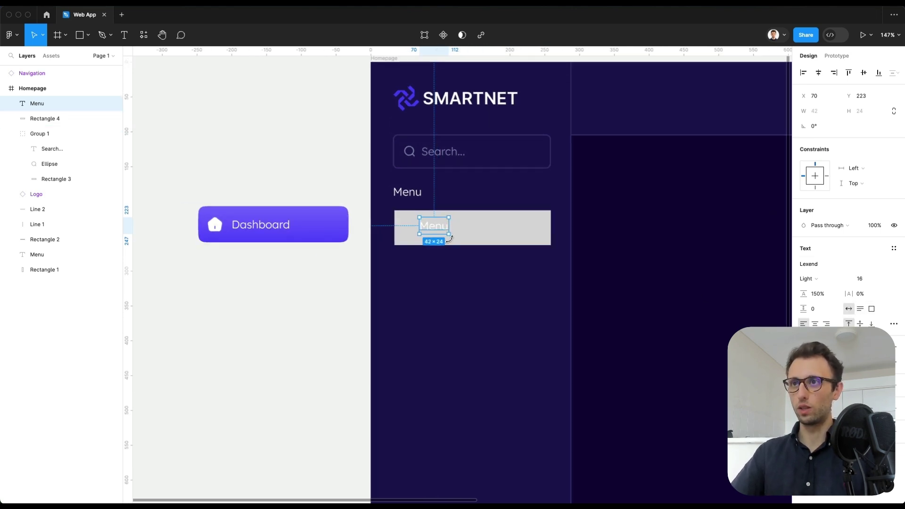
Copy the home icon from the reference button and place it before the text in the grey rectangle at X 43, Y 223.
{"action": "double_click", "coordinate": [215, 225]}
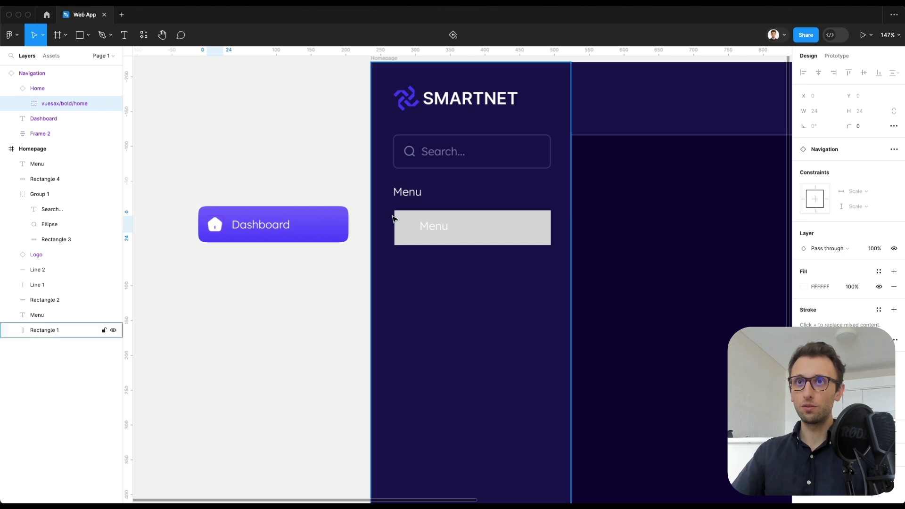
{"action": "scroll", "coordinate": [396, 219], "scroll_direction": "up", "scroll_amount": 5}
{"action": "left_click", "coordinate": [501, 250]}
{"action": "key", "text": "ctrl+v"}
{"action": "left_click_drag", "start_coordinate": [461, 277], "coordinate": [448, 256]}
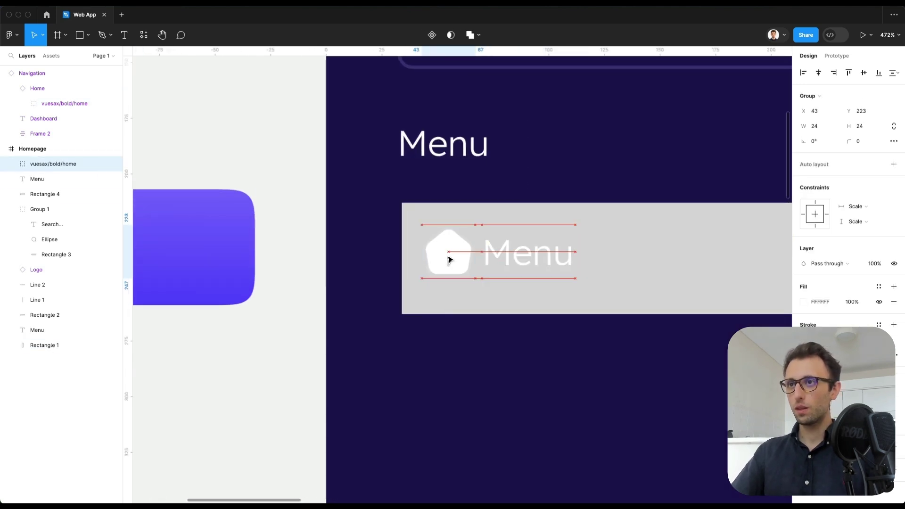
Change the wording of the text in the grey rectangle to "Dashboard".
{"action": "scroll", "coordinate": [451, 259], "scroll_direction": "down", "scroll_amount": 3}
{"action": "scroll", "coordinate": [448, 260], "scroll_direction": "down", "scroll_amount": 3}
{"action": "left_click", "coordinate": [481, 255]}
{"action": "key", "text": "Return"}
{"action": "type", "text": "Da"}
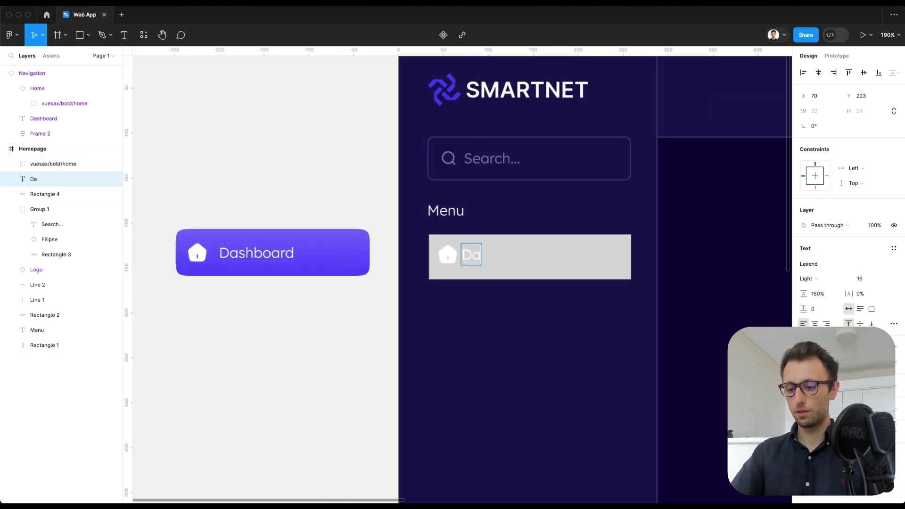
{"action": "type", "text": "shboard"}
{"action": "key", "text": "Escape"}
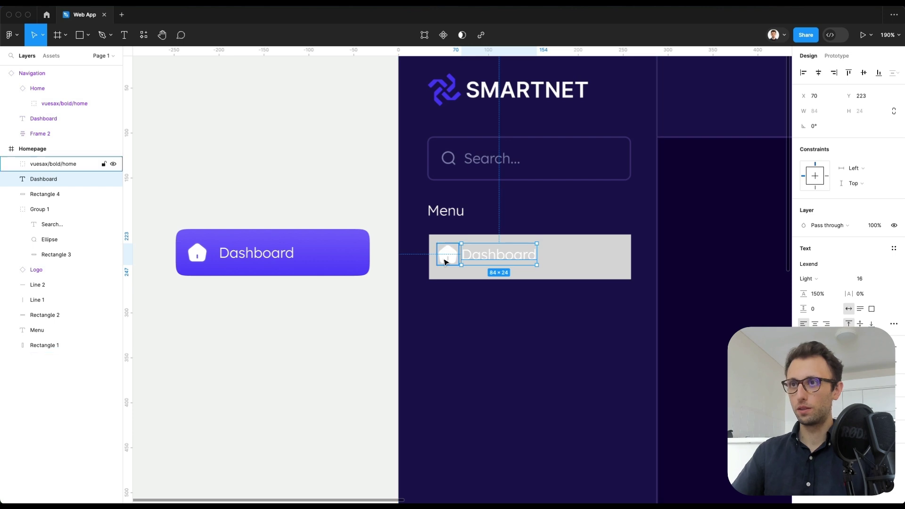
Nudge the home icon and "Dashboard" text 2 px down and 2 px right, and shift the text away from the icon to X 83.
{"action": "left_click", "coordinate": [447, 258], "text": "shift"}
{"action": "key", "text": "Down"}
{"action": "key", "text": "Down"}
{"action": "key", "text": "Right"}
{"action": "key", "text": "Right"}
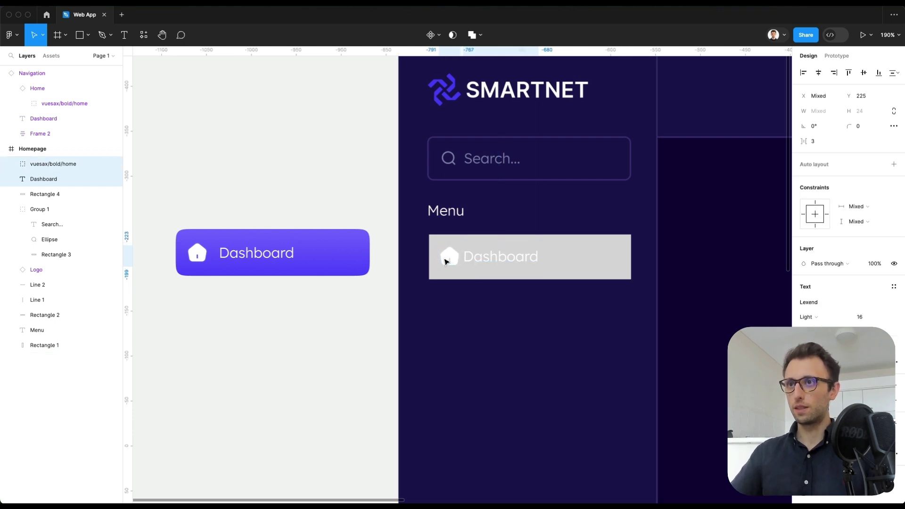
{"action": "left_click", "coordinate": [495, 256]}
{"action": "left_click_drag", "start_coordinate": [521, 257], "coordinate": [528, 259]}
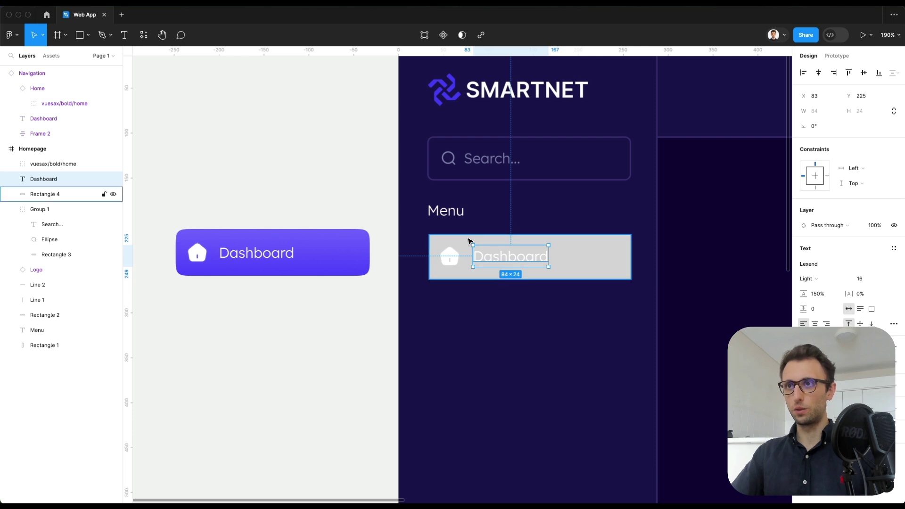
Give the grey rectangle a linear gradient fill and sample its first stop from the lighter purple at the reference button's top.
{"action": "left_click", "coordinate": [471, 239]}
{"action": "left_click", "coordinate": [804, 264]}
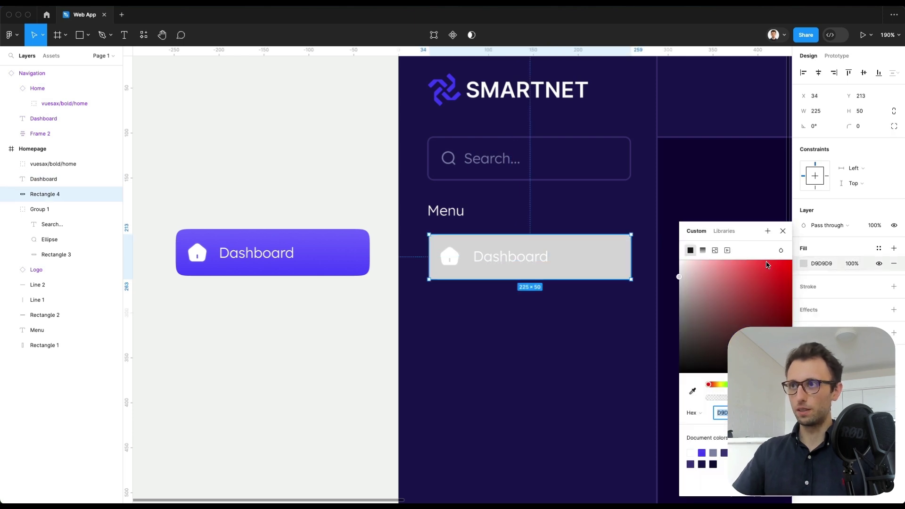
{"action": "left_click", "coordinate": [703, 249]}
{"action": "key", "text": "i"}
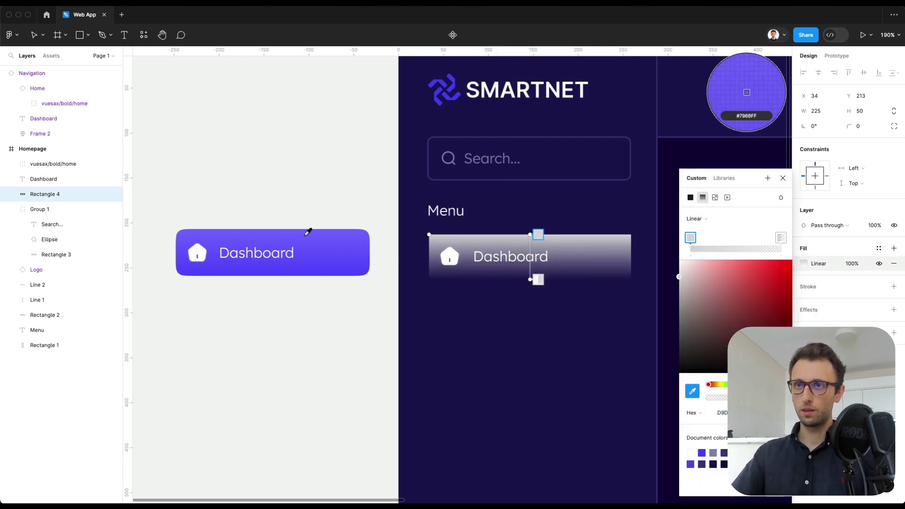
{"action": "left_click", "coordinate": [351, 234]}
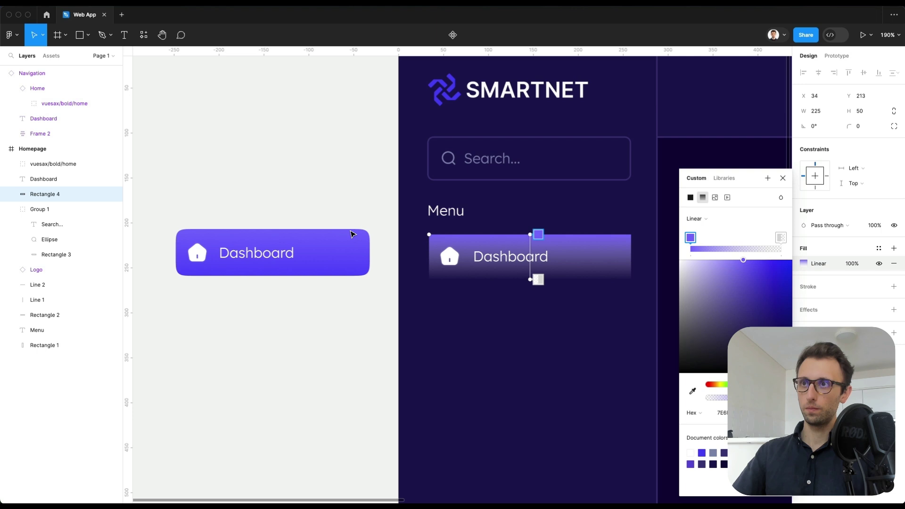
Set the gradient's second stop to the 594CFF purple sampled from the reference button's lower edge.
{"action": "left_click", "coordinate": [781, 237]}
{"action": "key", "text": "i"}
{"action": "left_click", "coordinate": [325, 272]}
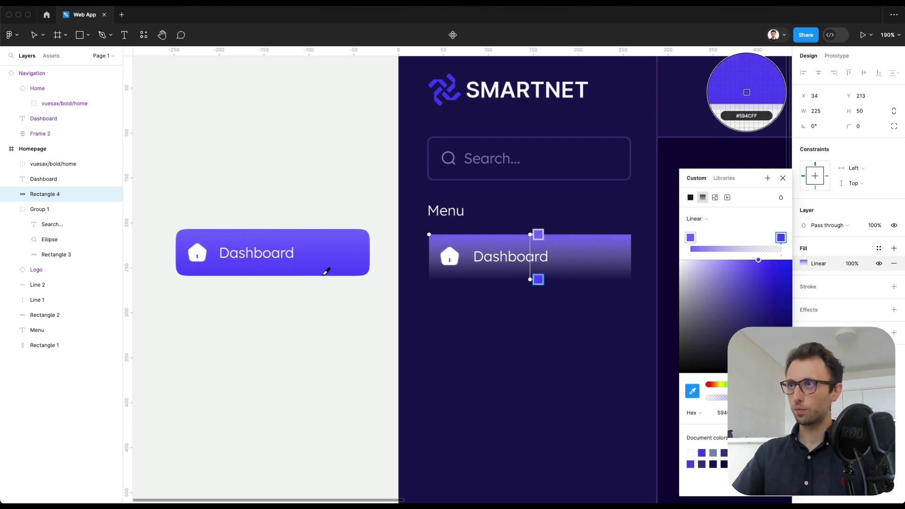
{"action": "scroll", "coordinate": [519, 299], "scroll_direction": "right", "scroll_amount": 3}
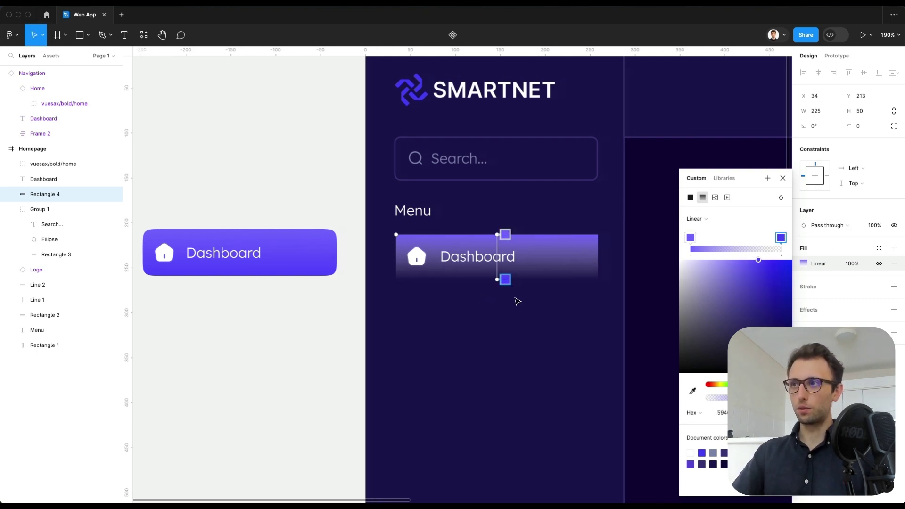
Make the rectangle's linear gradient end on the opaque purple stop instead of the transparent one, and set its corner radius to 10.
{"action": "left_click", "coordinate": [762, 247]}
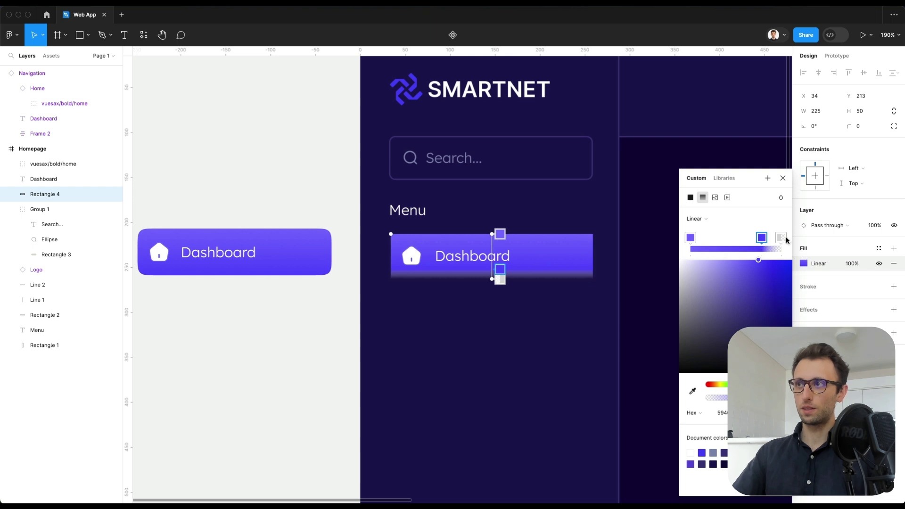
{"action": "left_click", "coordinate": [781, 239]}
{"action": "key", "text": "Delete"}
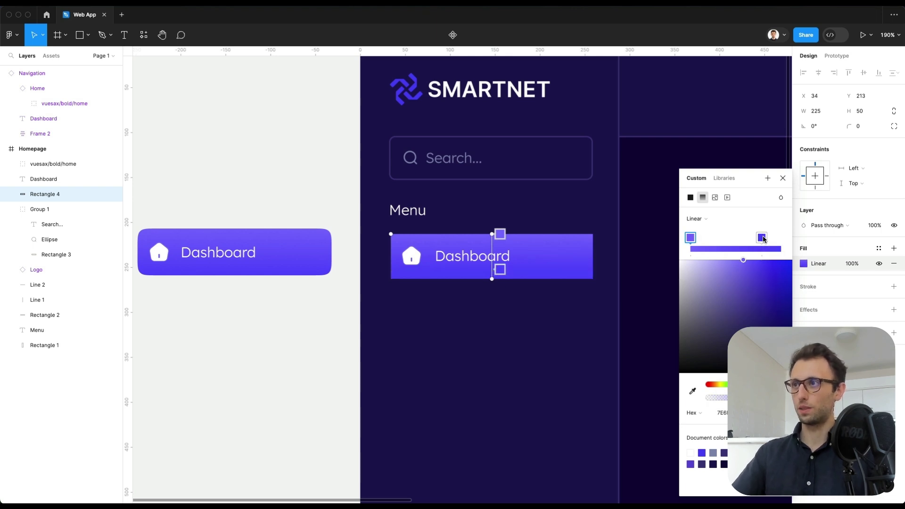
{"action": "left_click_drag", "start_coordinate": [762, 237], "coordinate": [781, 238]}
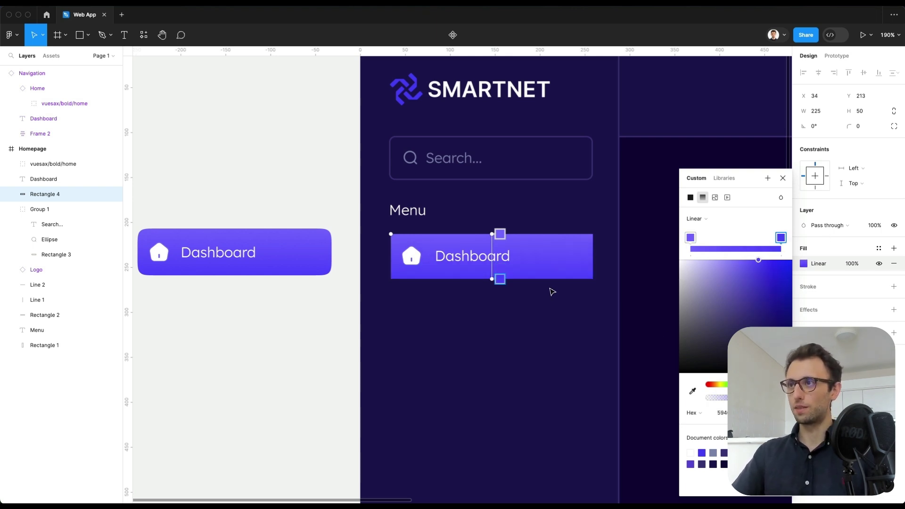
{"action": "left_click", "coordinate": [554, 271]}
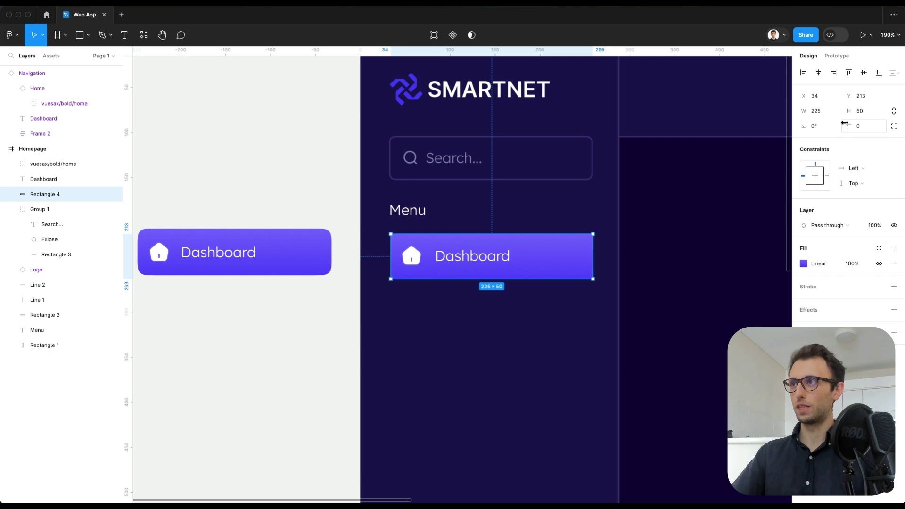
{"action": "left_click_drag", "start_coordinate": [844, 124], "coordinate": [36, 122]}
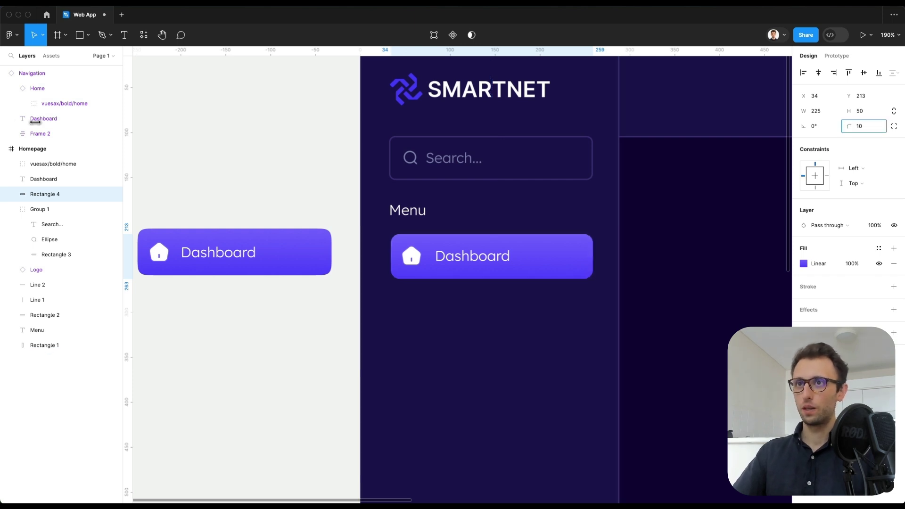
Combine the purple rectangle, home icon and "Dashboard" text into an auto layout frame and widen the frame to 225 px.
{"action": "scroll", "coordinate": [663, 208], "scroll_direction": "down", "scroll_amount": 2}
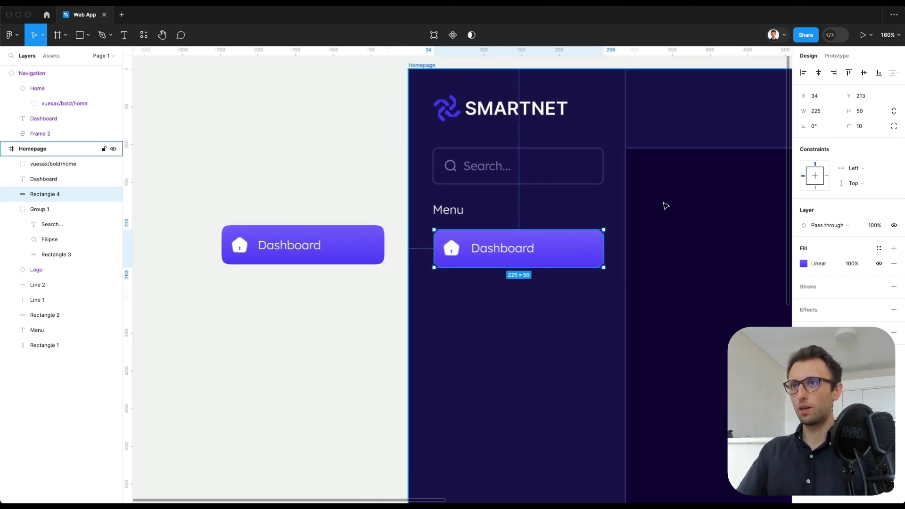
{"action": "left_click", "coordinate": [492, 255], "text": "shift"}
{"action": "left_click", "coordinate": [452, 251], "text": "shift"}
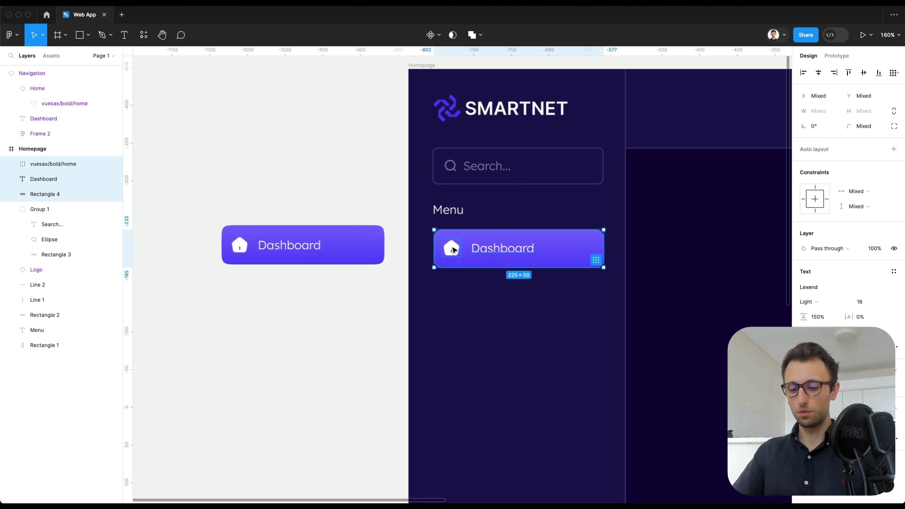
{"action": "right_click", "coordinate": [493, 247]}
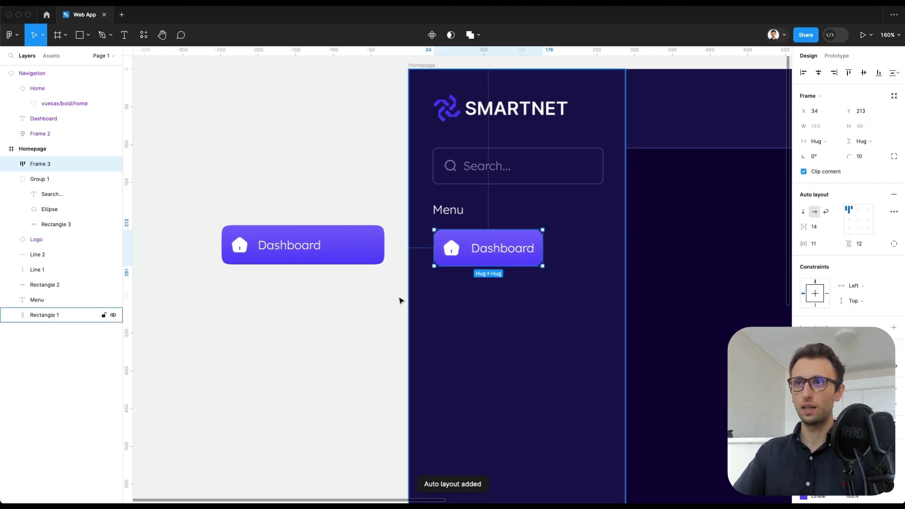
{"action": "left_click_drag", "start_coordinate": [542, 245], "coordinate": [604, 244]}
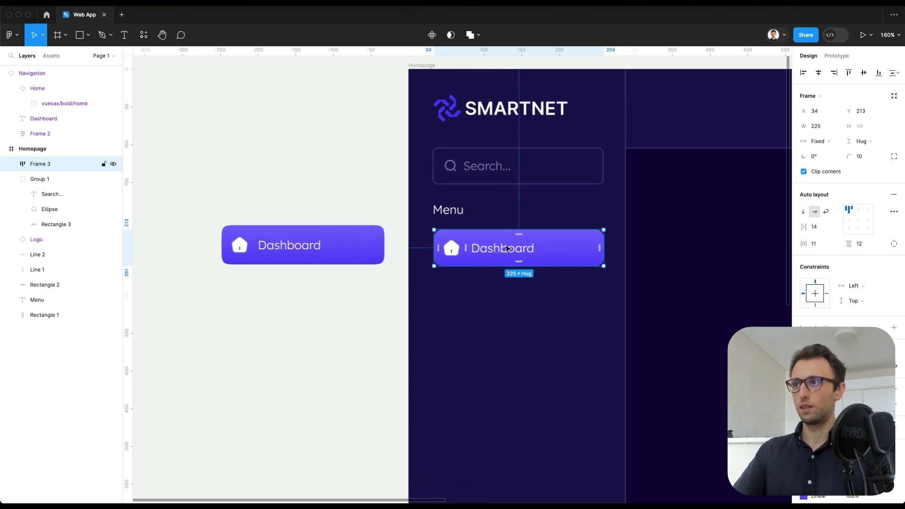
{"action": "scroll", "coordinate": [525, 226], "scroll_direction": "right", "scroll_amount": 3}
{"action": "left_click", "coordinate": [619, 256]}
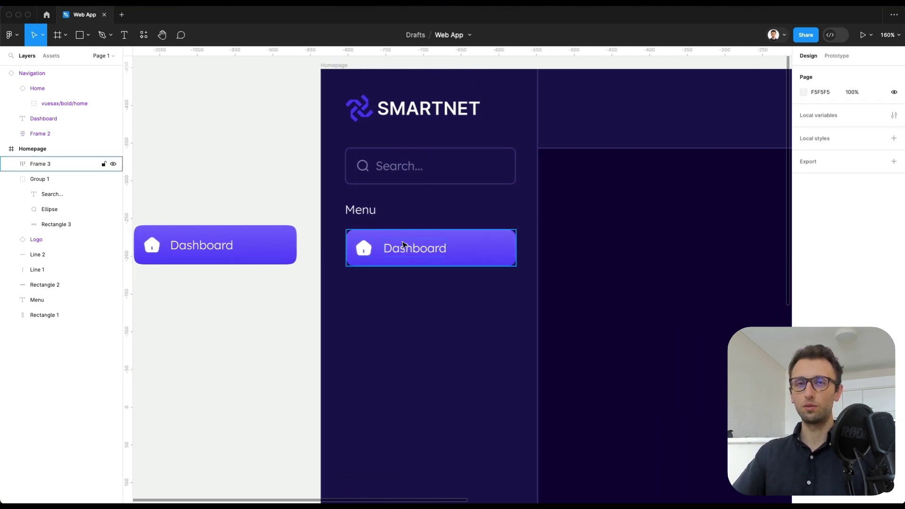
{"action": "left_click", "coordinate": [404, 245]}
{"action": "scroll", "coordinate": [404, 245], "scroll_direction": "down", "scroll_amount": 3}
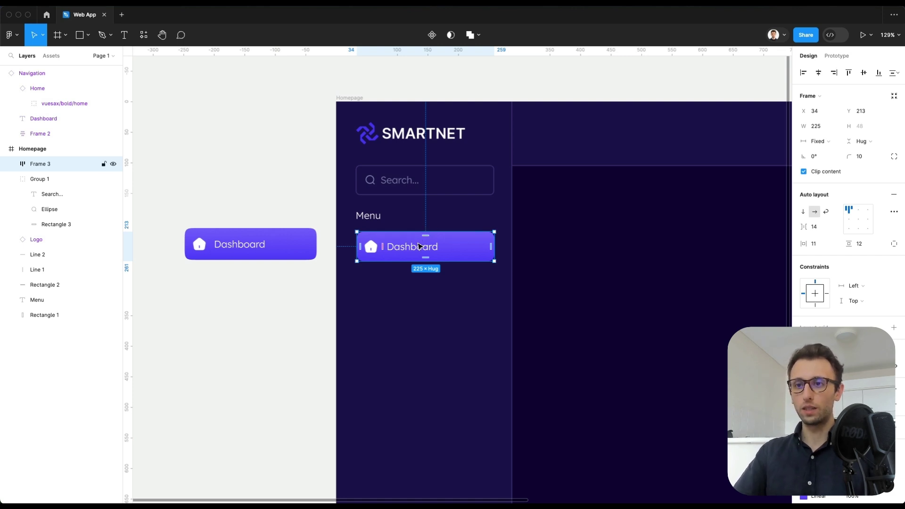
{"action": "left_click_drag", "start_coordinate": [420, 245], "coordinate": [419, 282], "text": "alt"}
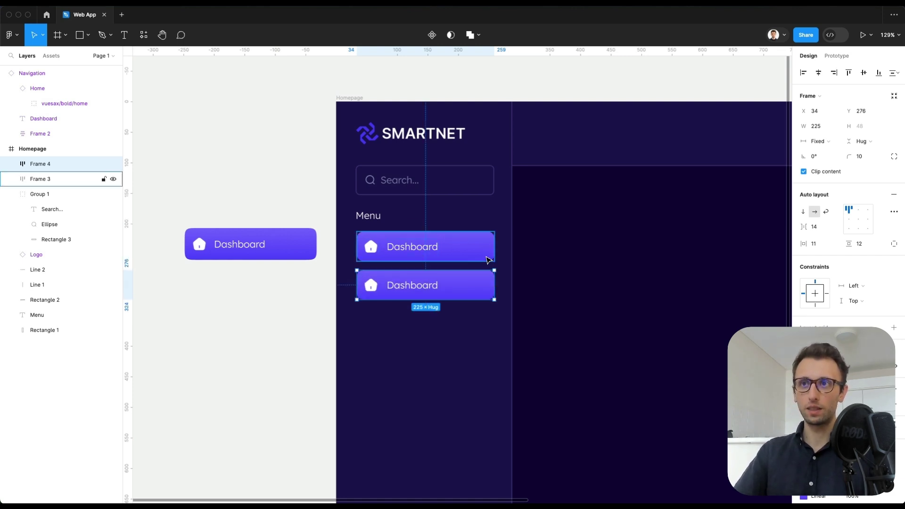
{"action": "key", "text": "ctrl+z"}
{"action": "left_click", "coordinate": [293, 298]}
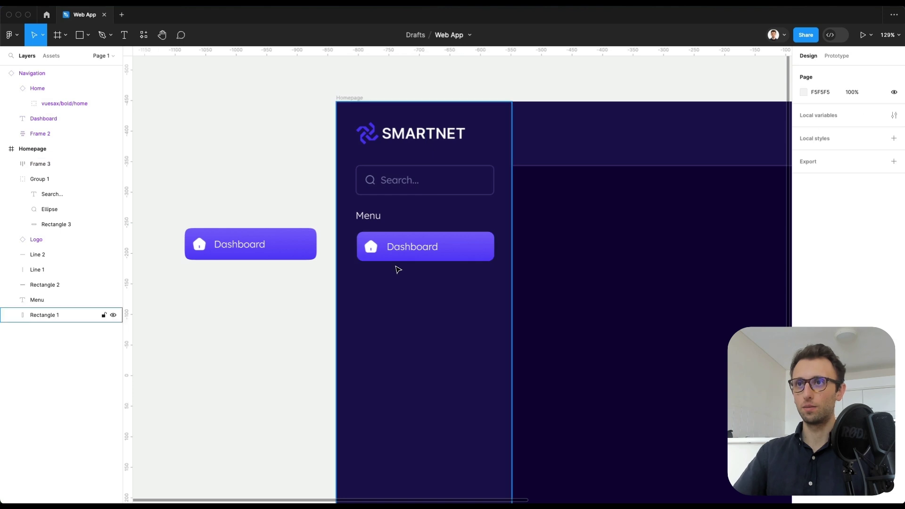
Copy the button's home icon and "Dashboard" text, and place the copy below the Dashboard button, aligned with the originals.
{"action": "left_click", "coordinate": [371, 247], "text": "ctrl"}
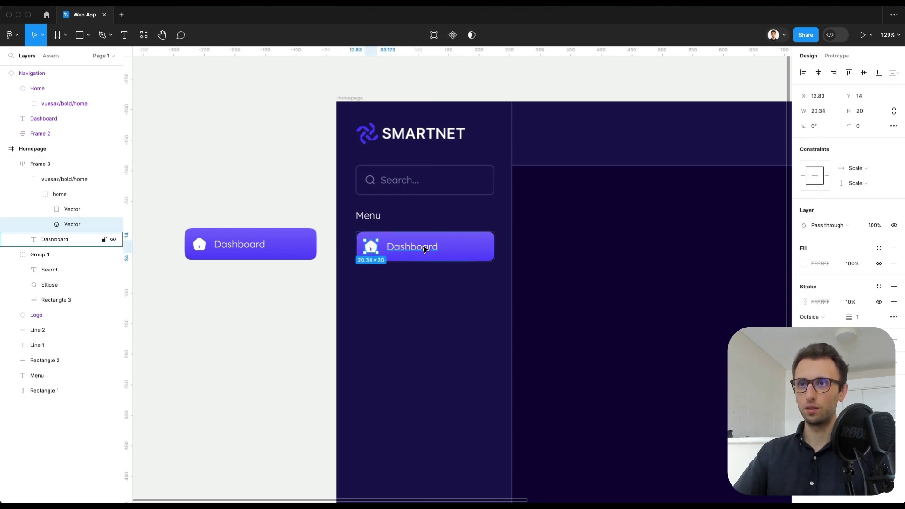
{"action": "left_click", "coordinate": [422, 248], "text": "ctrl+shift"}
{"action": "scroll", "coordinate": [428, 289], "scroll_direction": "down", "scroll_amount": 3}
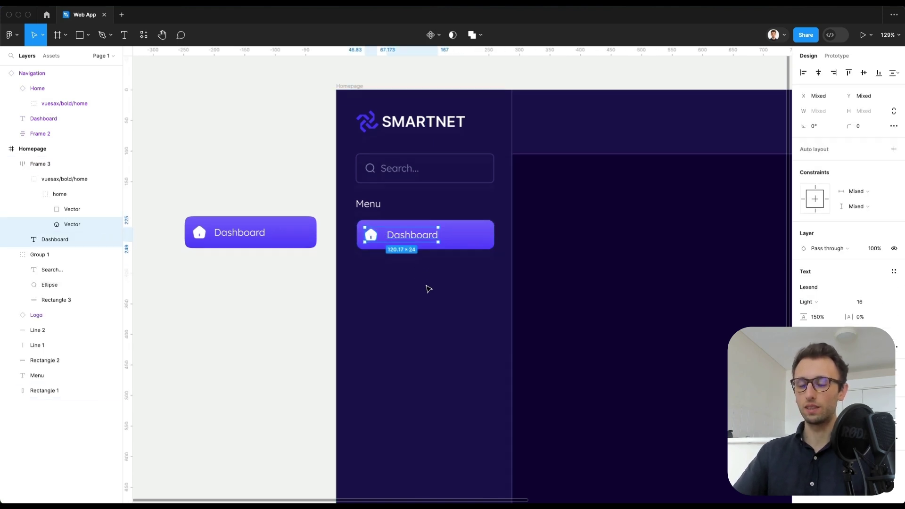
{"action": "left_click", "coordinate": [428, 289]}
{"action": "key", "text": "ctrl+v"}
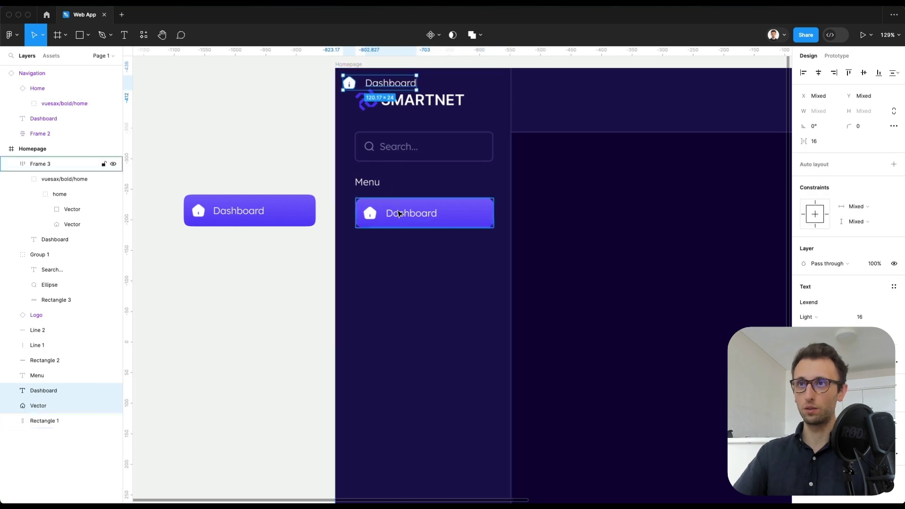
{"action": "left_click_drag", "start_coordinate": [384, 83], "coordinate": [405, 251]}
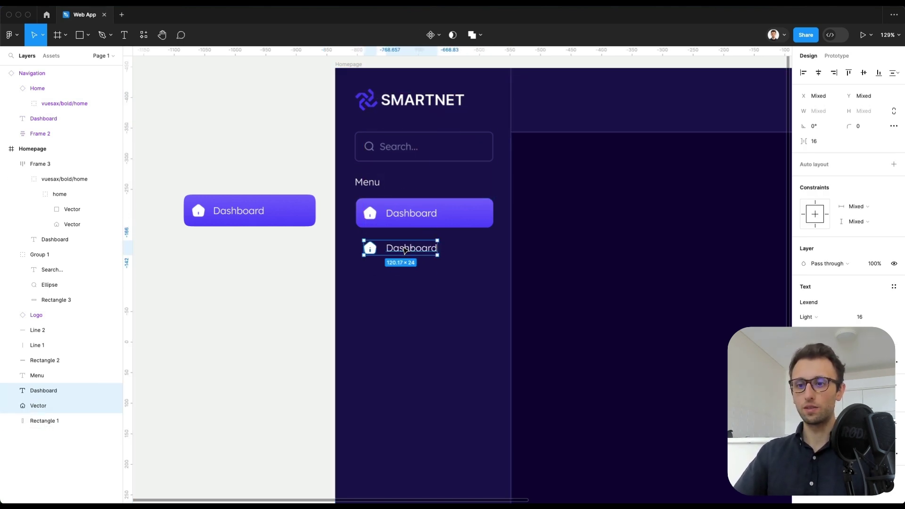
Change the wording of the copied menu text below the button to "Data Security".
{"action": "double_click", "coordinate": [409, 248]}
{"action": "type", "text": "Data "}
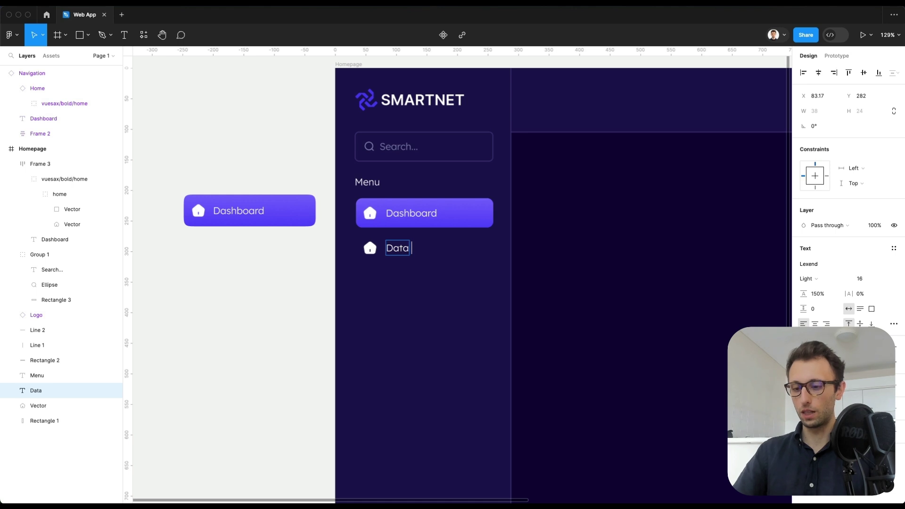
{"action": "type", "text": "Security"}
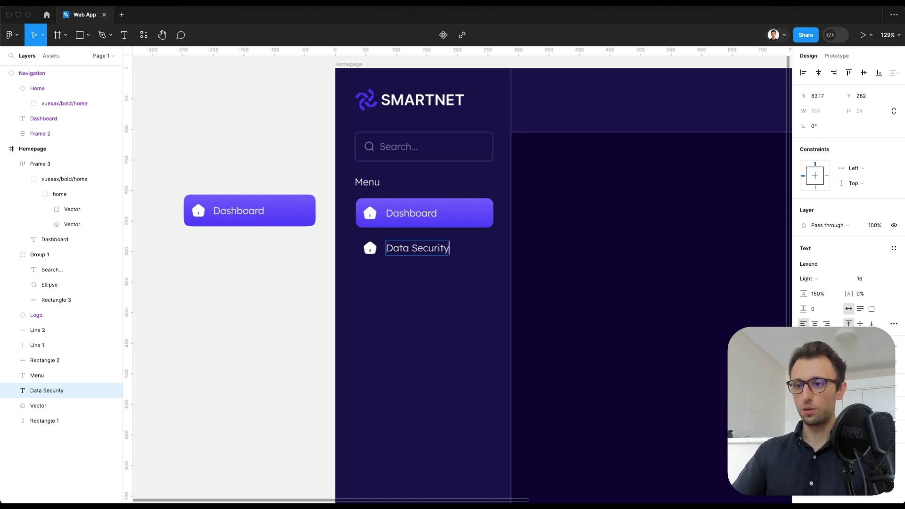
{"action": "left_click", "coordinate": [611, 287]}
Duplicate the "Data Security" row with its icon three times downwards at equal 45 px spacing.
{"action": "scroll", "coordinate": [509, 254], "scroll_direction": "down", "scroll_amount": 2}
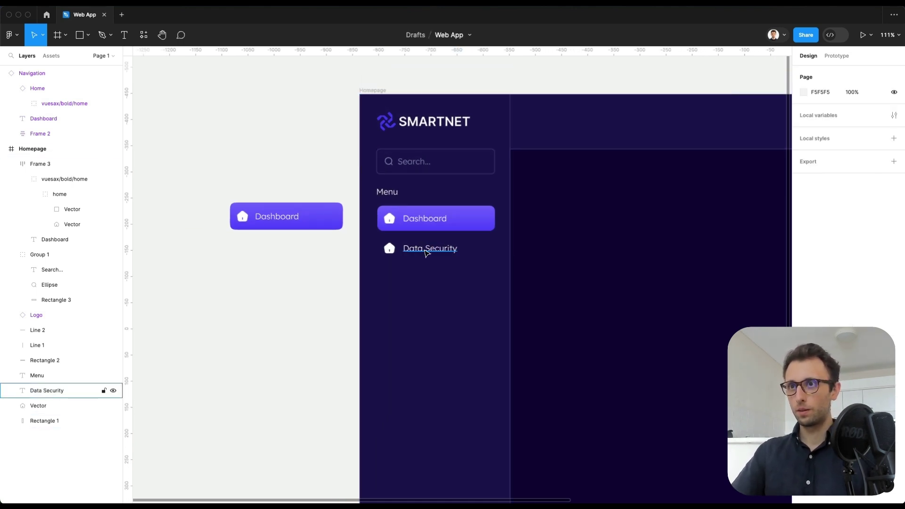
{"action": "left_click", "coordinate": [429, 251]}
{"action": "left_click", "coordinate": [384, 250], "text": "shift"}
{"action": "left_click_drag", "start_coordinate": [385, 250], "coordinate": [423, 276], "text": "alt"}
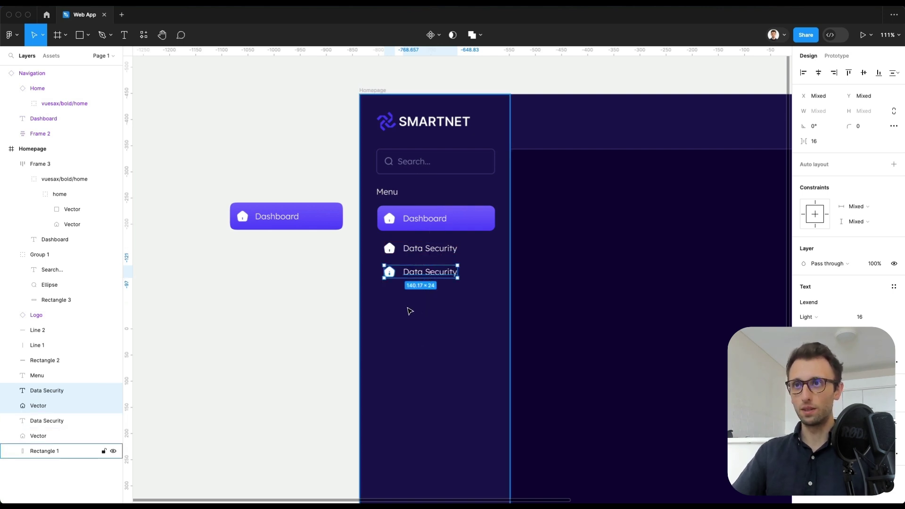
{"action": "key", "text": "super+d"}
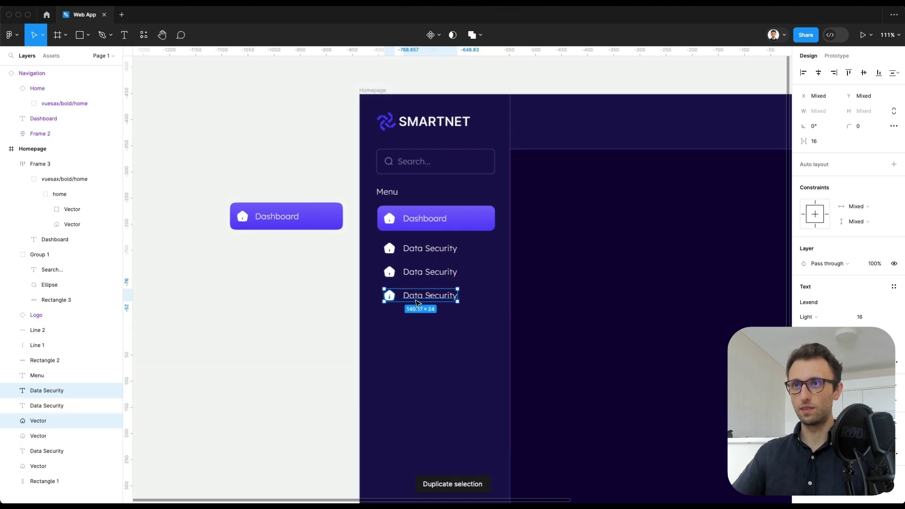
{"action": "key", "text": "super+d"}
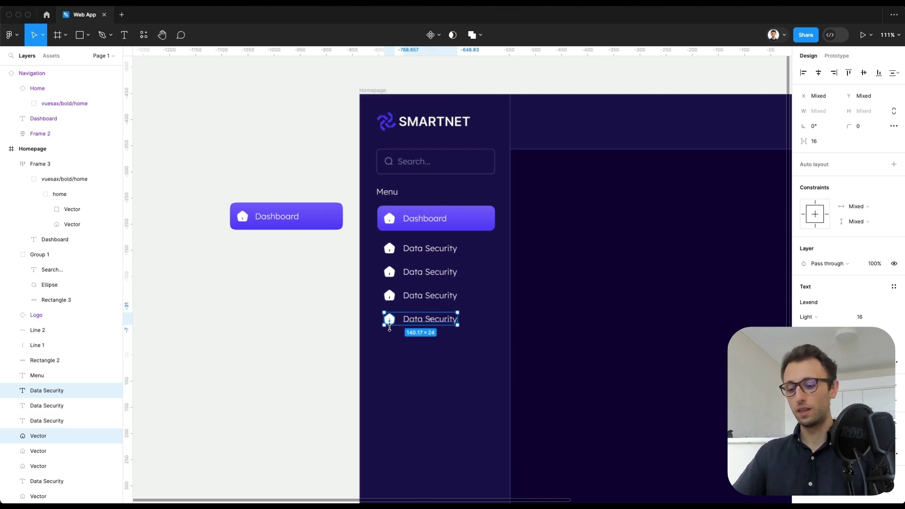
Group the icon and text of each of the two lowest rows, and delete the home icons from the three copied rows.
{"action": "left_click_drag", "start_coordinate": [389, 319], "coordinate": [388, 296]}
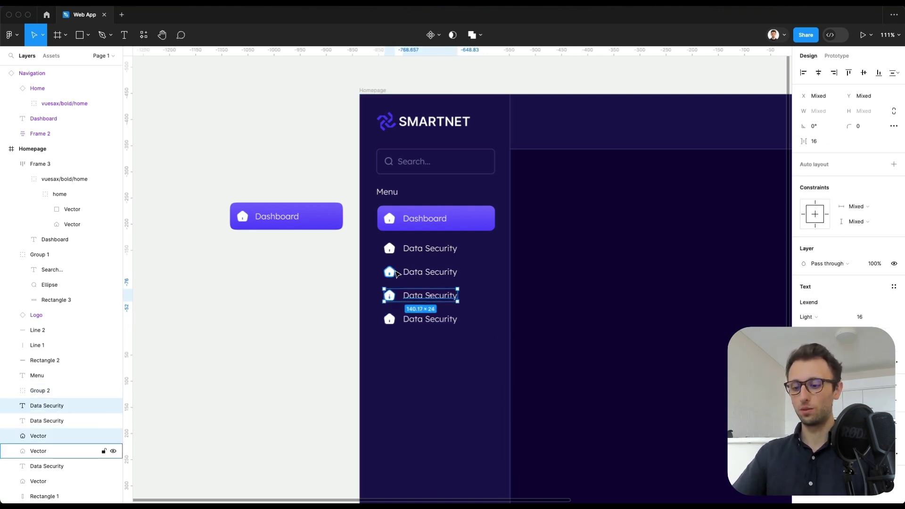
{"action": "key", "text": "ctrl+g"}
{"action": "left_click", "coordinate": [391, 272]}
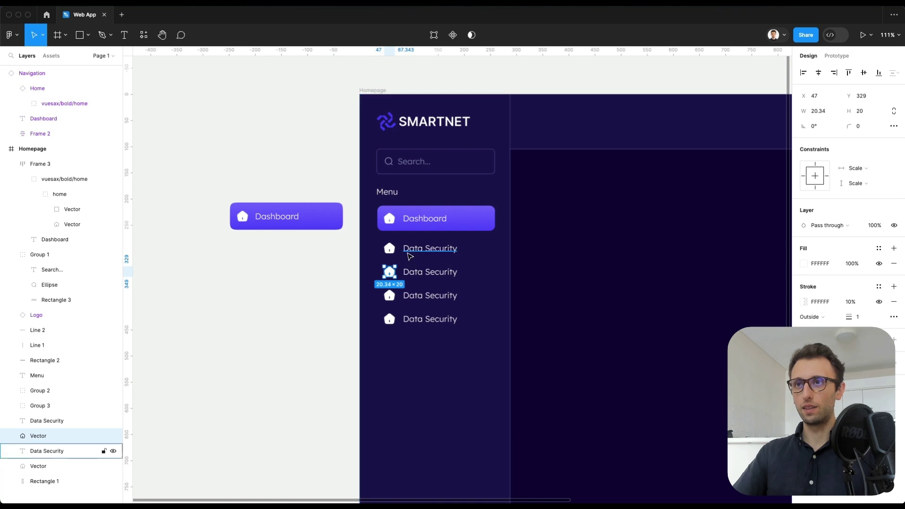
{"action": "left_click", "coordinate": [45, 481]}
{"action": "left_click_drag", "start_coordinate": [347, 266], "coordinate": [402, 353]}
{"action": "key", "text": "Delete"}
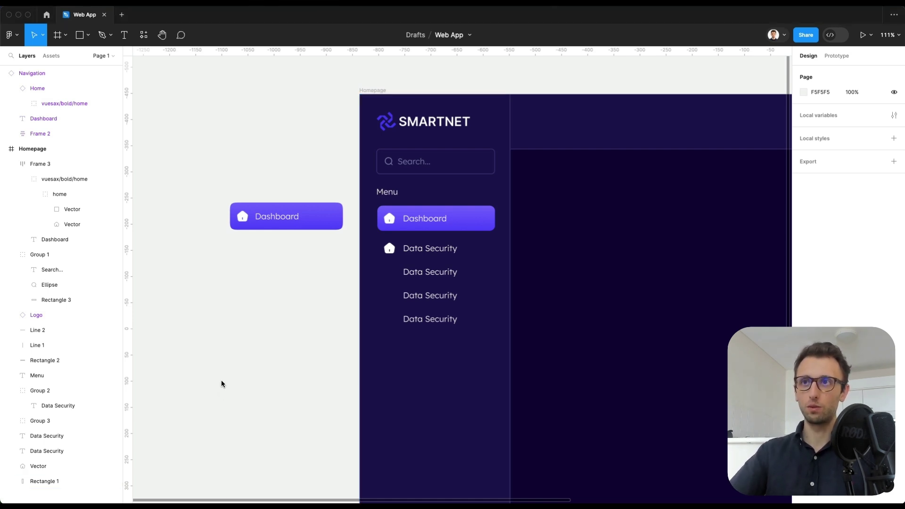
Paste the open-lock icon and the Shadow IT and User Behavior navigation items beside the Homepage frame, and select the lock icon.
{"action": "key", "text": "super+v"}
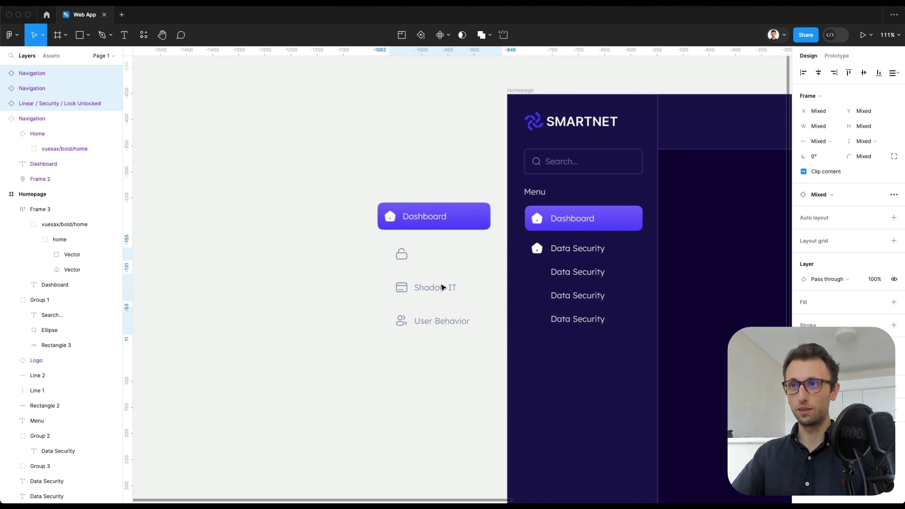
{"action": "scroll", "coordinate": [442, 287], "scroll_direction": "up", "scroll_amount": 3}
{"action": "double_click", "coordinate": [395, 249]}
{"action": "left_click", "coordinate": [391, 243]}
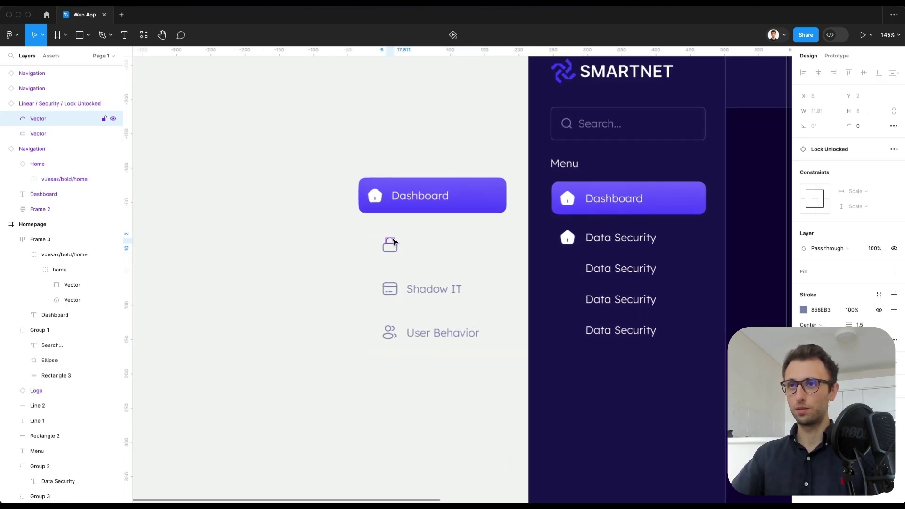
{"action": "left_click", "coordinate": [406, 247]}
{"action": "left_click", "coordinate": [393, 249]}
{"action": "scroll", "coordinate": [610, 236], "scroll_direction": "up", "scroll_amount": 5}
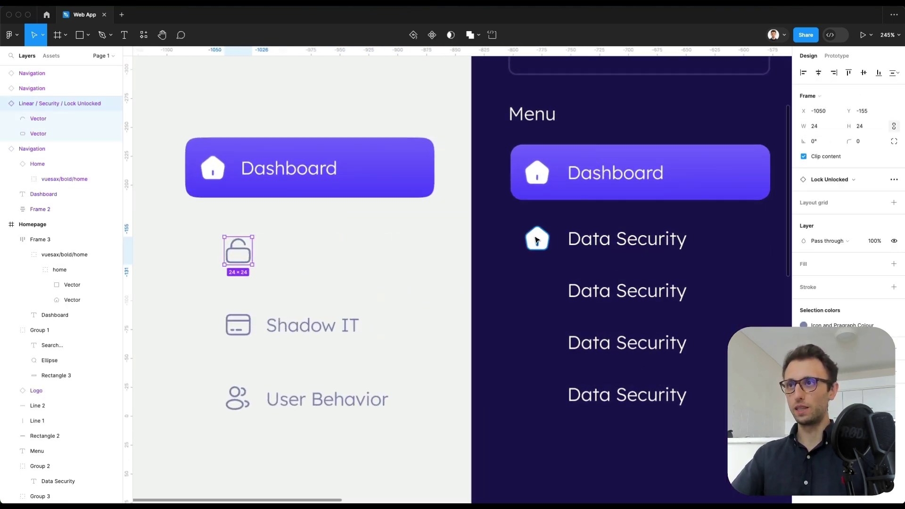
Replace the home icon beside the first "Data Security" text with a copy of the lock icon at X 45, Y 282.
{"action": "left_click", "coordinate": [536, 237]}
{"action": "key", "text": "Delete"}
{"action": "left_click", "coordinate": [240, 252]}
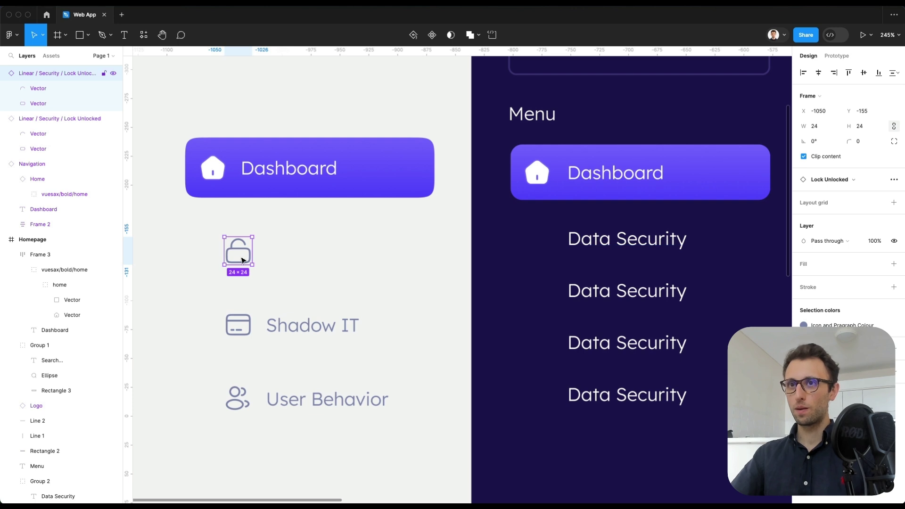
{"action": "left_click_drag", "start_coordinate": [240, 252], "coordinate": [540, 242]}
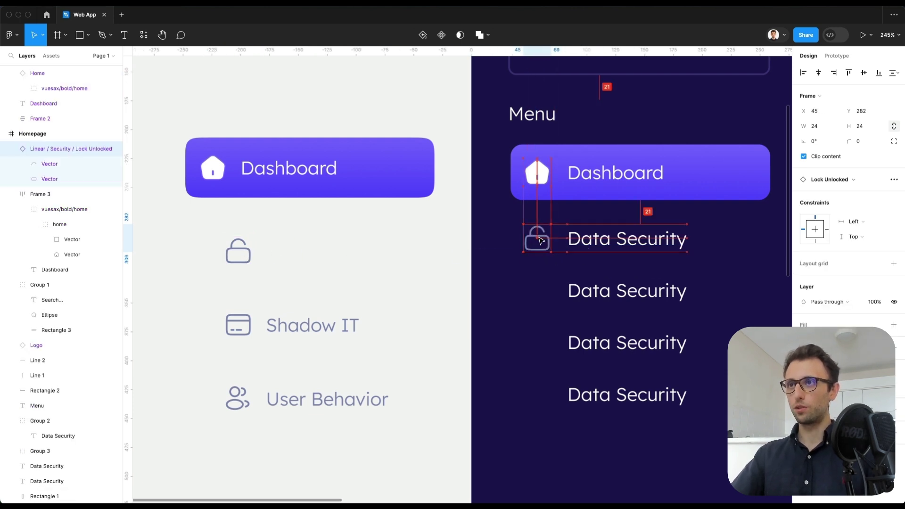
Paste the card icon into the Homepage frame and place it beside the second "Data Security" text at X 47, Y 327.
{"action": "left_click", "coordinate": [547, 288]}
{"action": "key", "text": "super+v"}
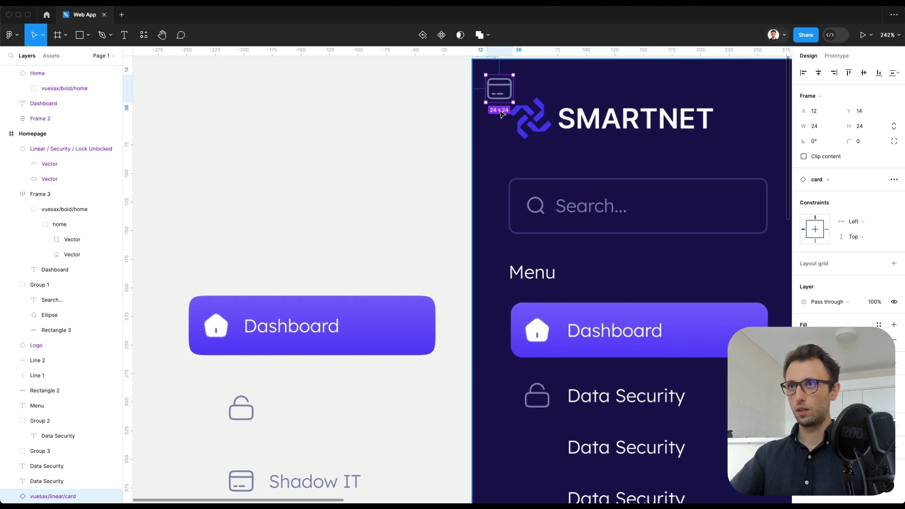
{"action": "left_click_drag", "start_coordinate": [502, 92], "coordinate": [542, 353]}
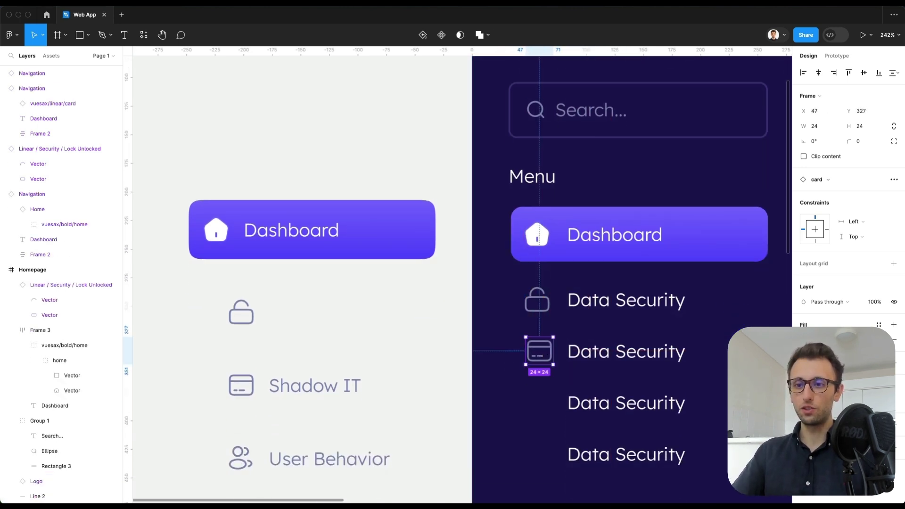
Place a copy of the users icon beside the third "Data Security" text at X 47, Y 372, and delete the fourth "Data Security" text.
{"action": "scroll", "coordinate": [543, 363], "scroll_direction": "down", "scroll_amount": 3}
{"action": "scroll", "coordinate": [542, 363], "scroll_direction": "right", "scroll_amount": 2}
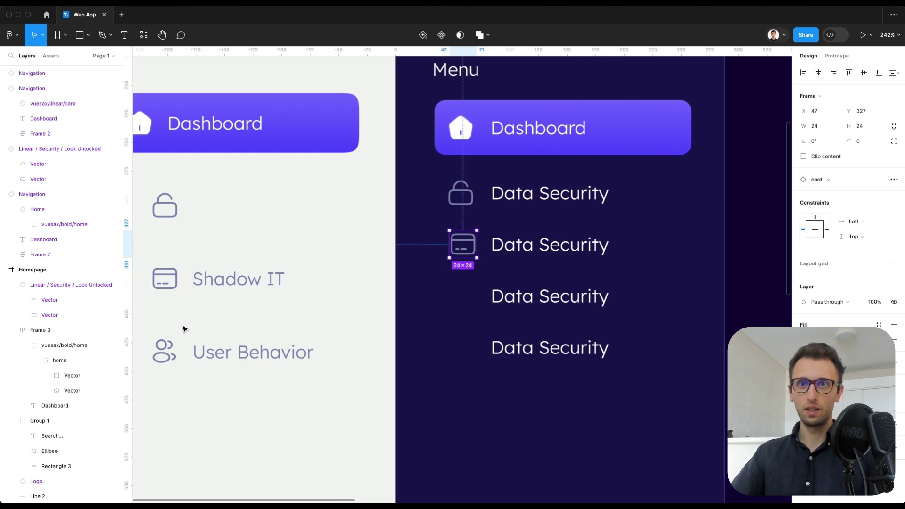
{"action": "left_click", "coordinate": [173, 357]}
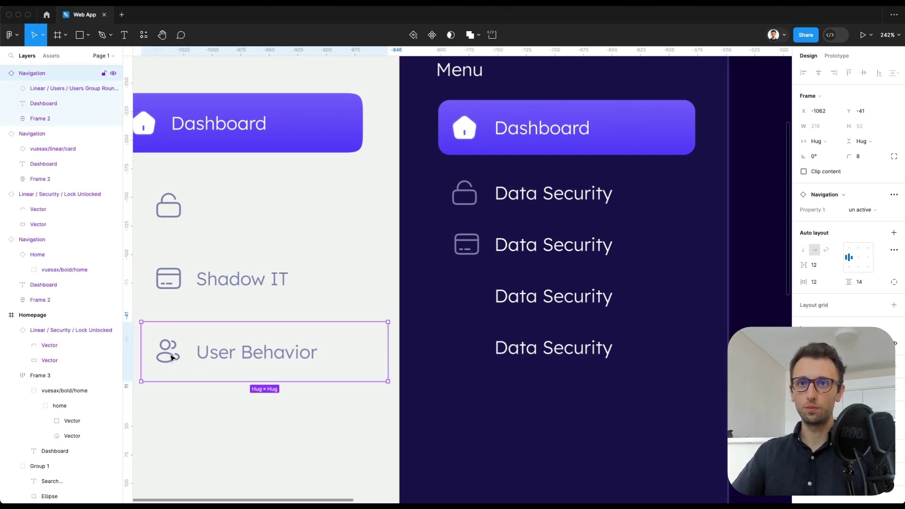
{"action": "left_click", "coordinate": [466, 252]}
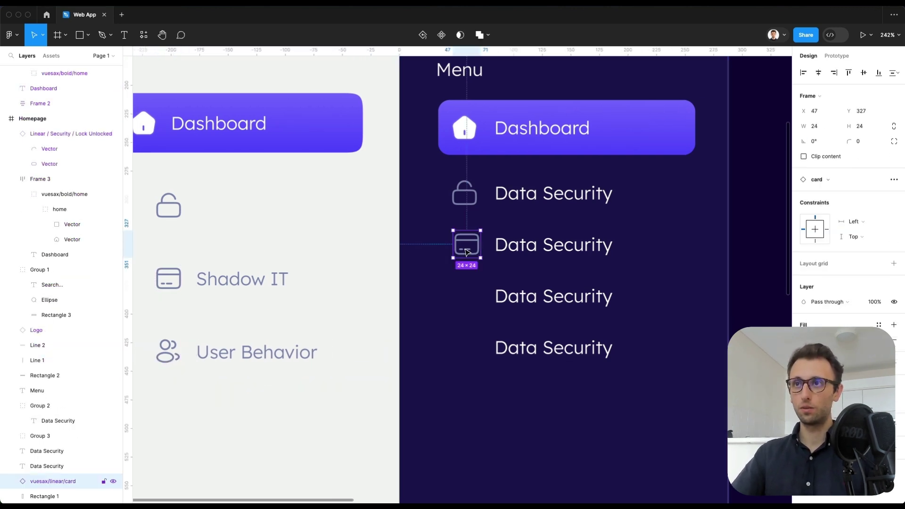
{"action": "scroll", "coordinate": [466, 252], "scroll_direction": "up", "scroll_amount": 5}
{"action": "scroll", "coordinate": [542, 283], "scroll_direction": "down", "scroll_amount": 3}
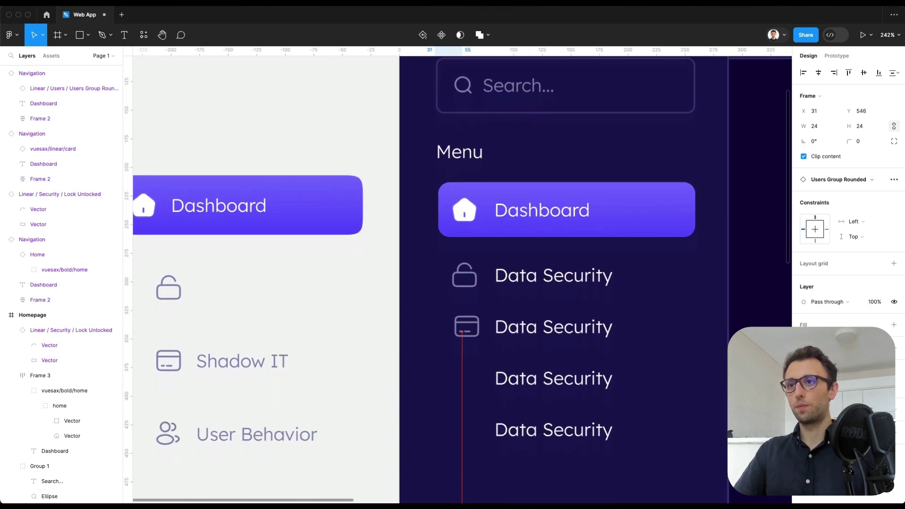
{"action": "left_click_drag", "start_coordinate": [467, 502], "coordinate": [469, 341]}
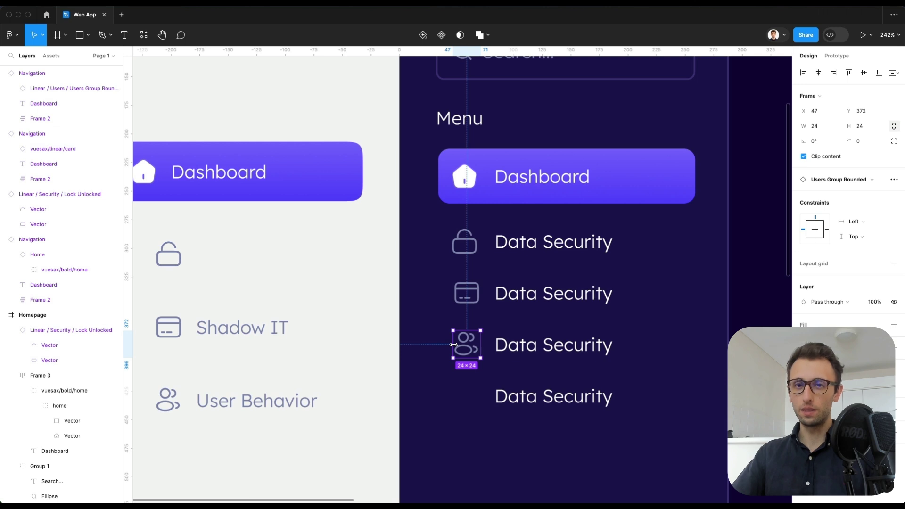
{"action": "left_click", "coordinate": [538, 405]}
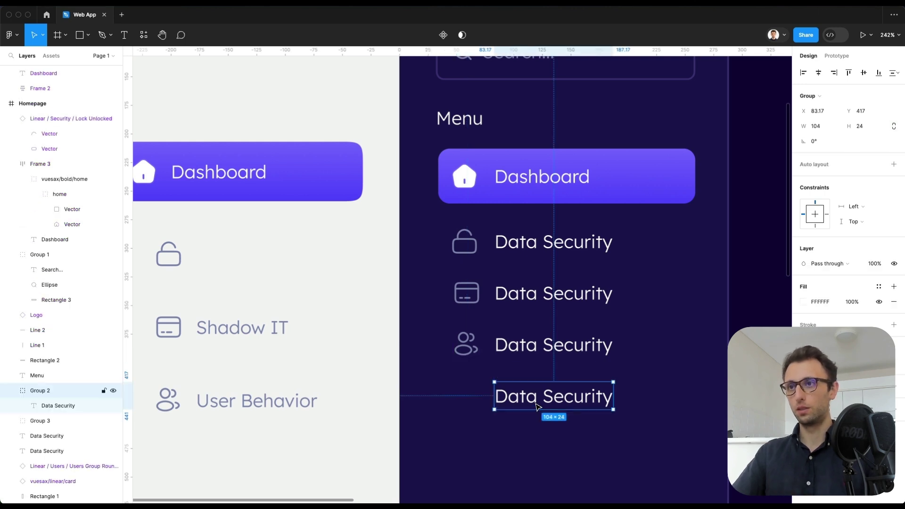
{"action": "key", "text": "Delete"}
Change the second "Data Security" text to "Shadow IT" and the third one to "User Behaviour".
{"action": "scroll", "coordinate": [538, 406], "scroll_direction": "down", "scroll_amount": 6}
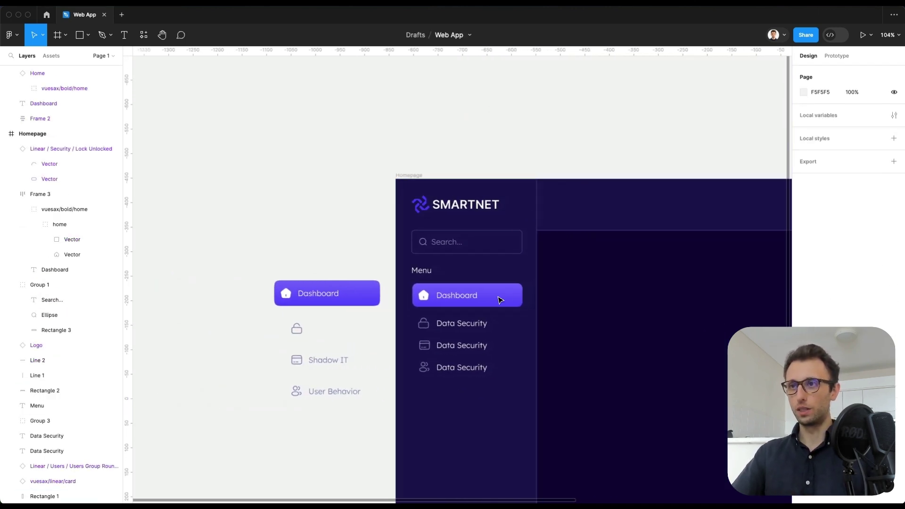
{"action": "left_click", "coordinate": [448, 352]}
{"action": "double_click", "coordinate": [448, 352]}
{"action": "type", "text": "S"}
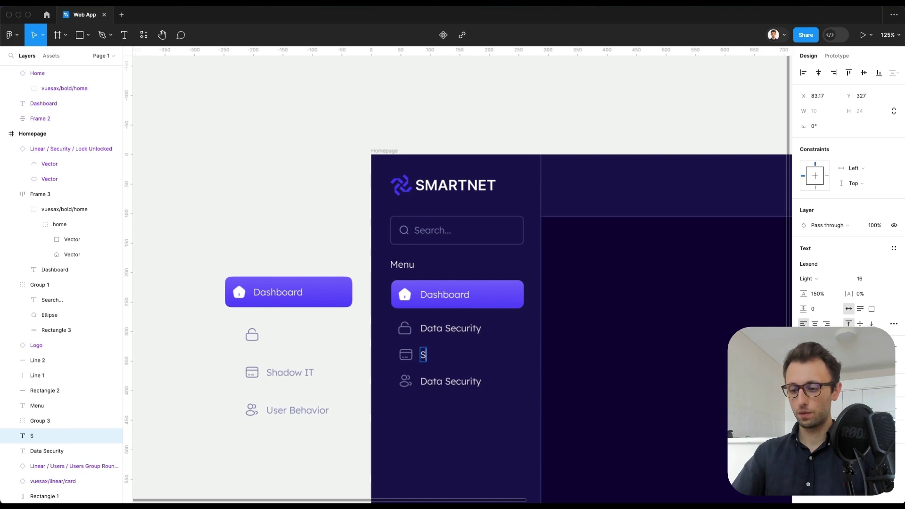
{"action": "type", "text": "hadow I"}
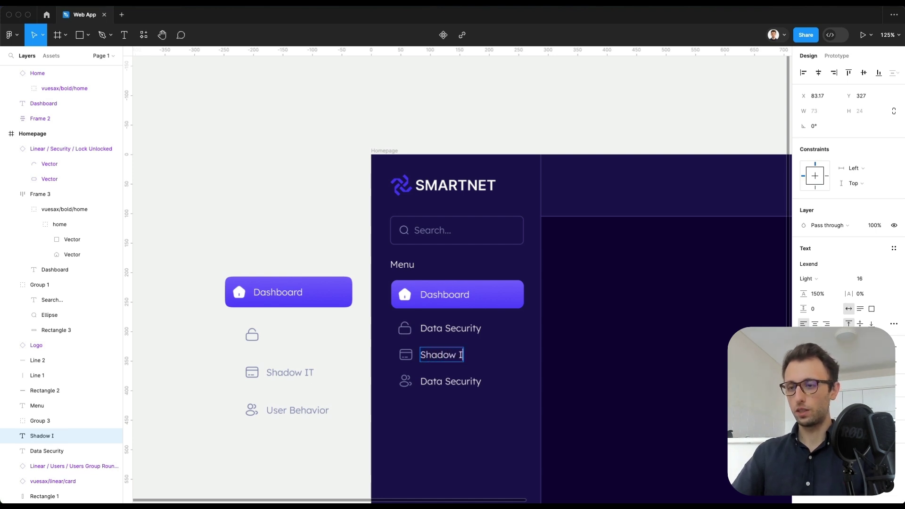
{"action": "type", "text": "T"}
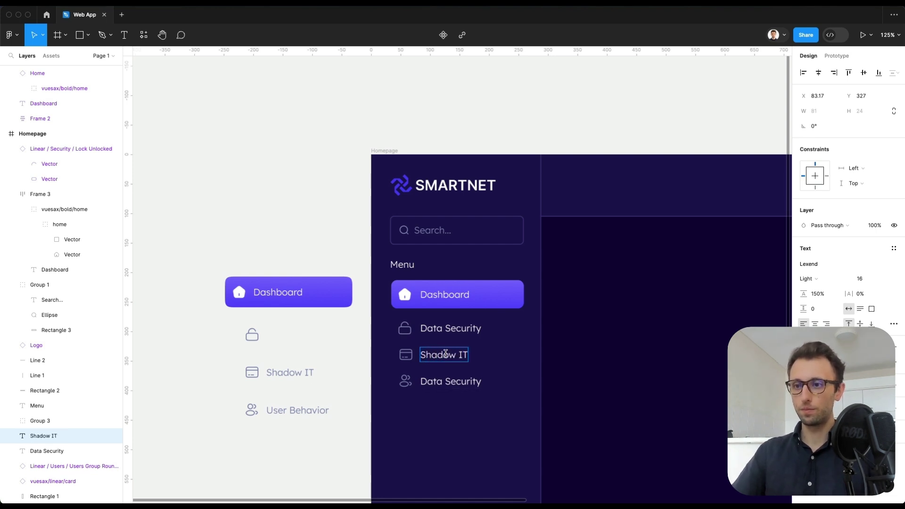
{"action": "double_click", "coordinate": [458, 380]}
{"action": "type", "text": "User B"}
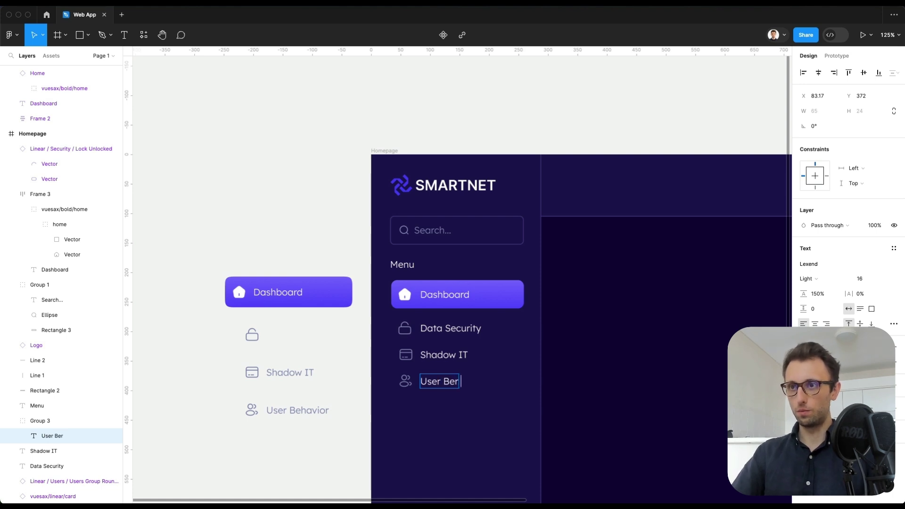
{"action": "type", "text": "ehaviour"}
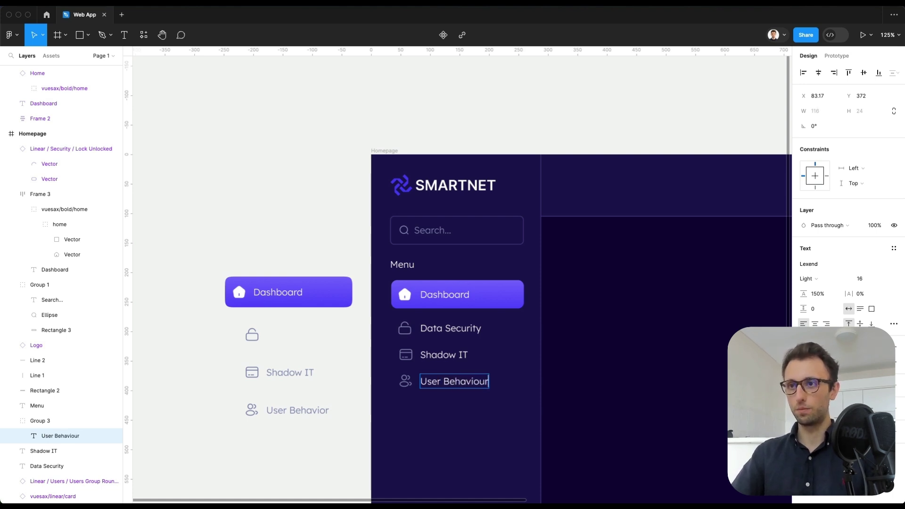
Delete the reference Dashboard button, lock icon and navigation items beside the Homepage frame.
{"action": "left_click", "coordinate": [325, 417]}
{"action": "left_click_drag", "start_coordinate": [194, 261], "coordinate": [353, 452]}
{"action": "key", "text": "Delete"}
Duplicate the "Menu" heading below the User Behaviour row at X 32, Y 417, and change its text to "Manage".
{"action": "scroll", "coordinate": [351, 417], "scroll_direction": "down", "scroll_amount": 4}
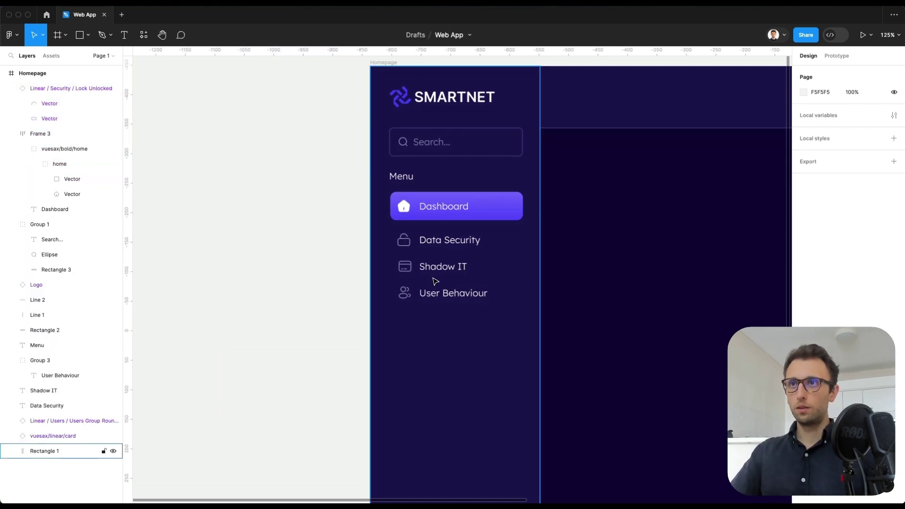
{"action": "scroll", "coordinate": [434, 269], "scroll_direction": "down", "scroll_amount": 2}
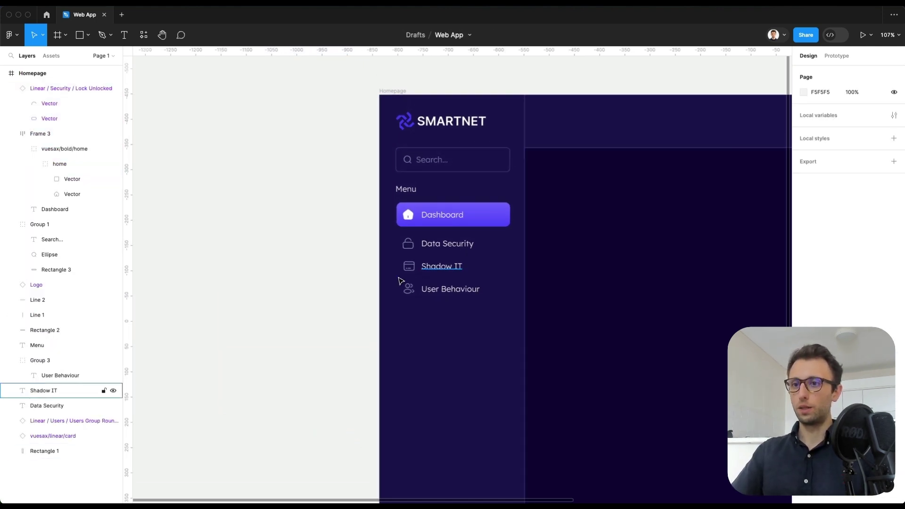
{"action": "left_click", "coordinate": [406, 191]}
{"action": "left_click_drag", "start_coordinate": [405, 191], "coordinate": [412, 314]}
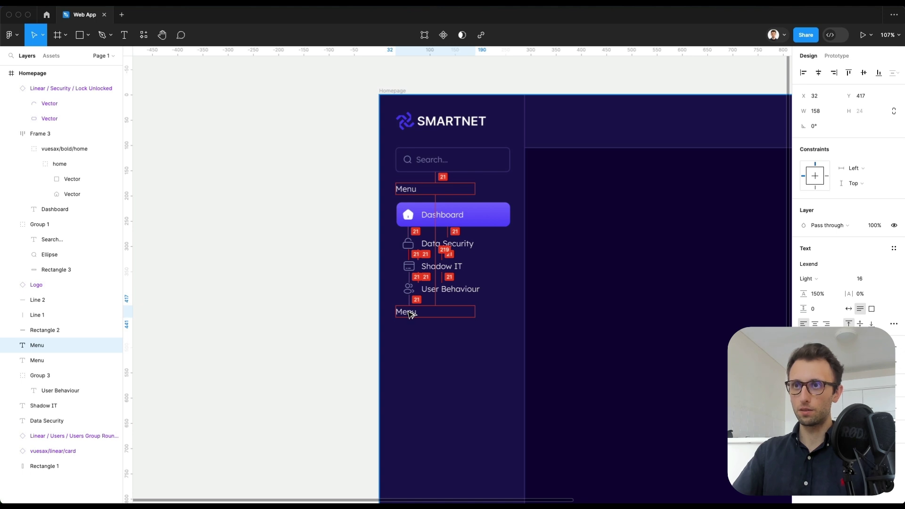
{"action": "double_click", "coordinate": [407, 311]}
{"action": "type", "text": "Manage"}
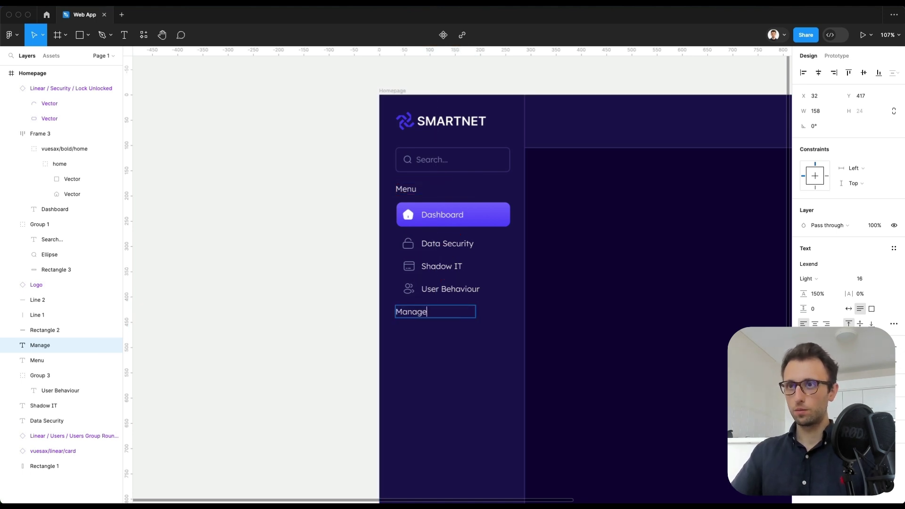
{"action": "key", "text": "Escape"}
Duplicate the Data Security, Shadow IT and User Behaviour rows with their icons directly below the "Manage" heading.
{"action": "left_click", "coordinate": [357, 243]}
{"action": "left_click_drag", "start_coordinate": [357, 244], "coordinate": [505, 290]}
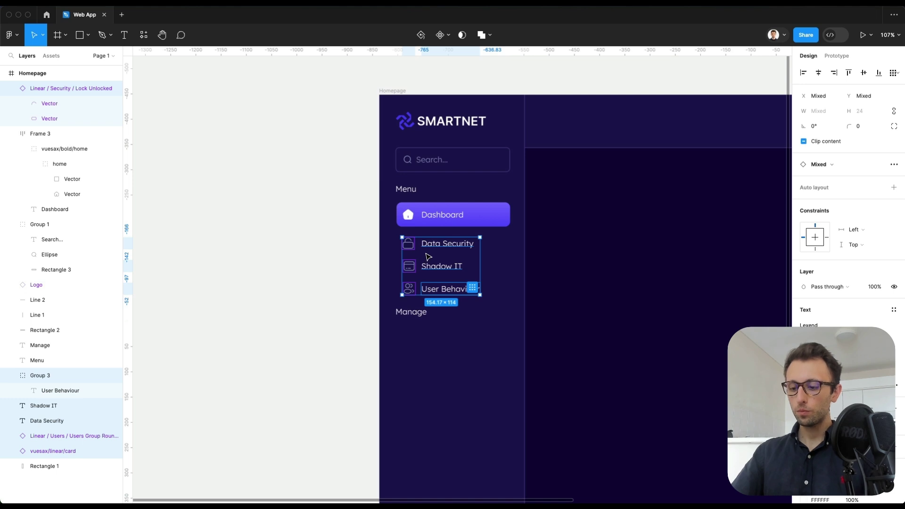
{"action": "left_click_drag", "start_coordinate": [355, 240], "coordinate": [462, 256]}
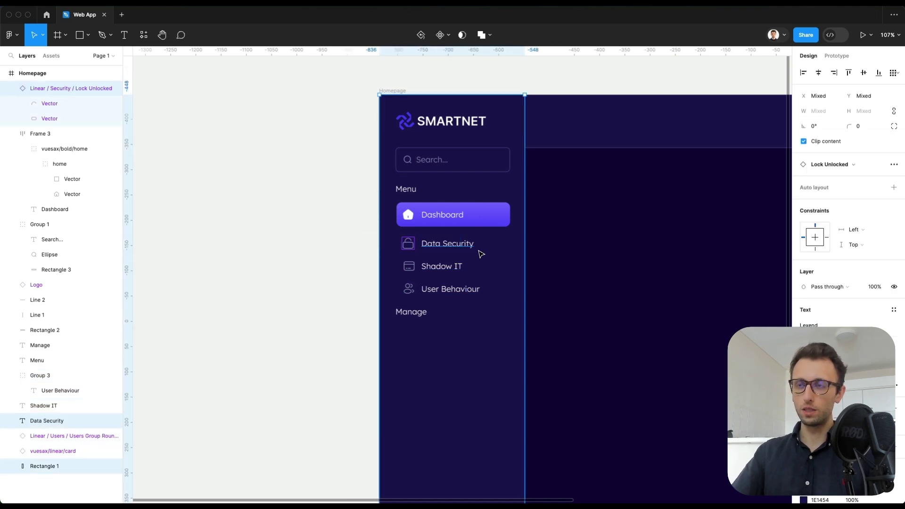
{"action": "left_click", "coordinate": [347, 243]}
{"action": "left_click_drag", "start_coordinate": [349, 239], "coordinate": [482, 303]}
{"action": "left_click", "coordinate": [516, 289], "text": "shift"}
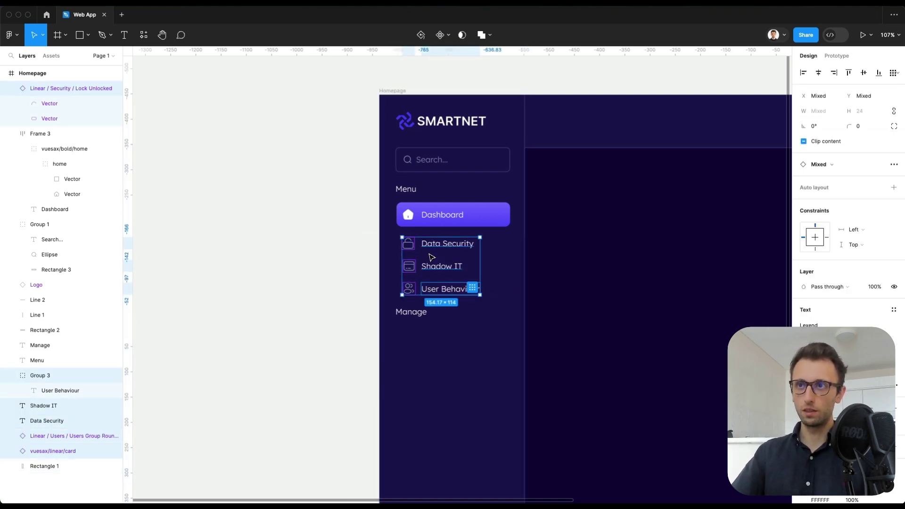
{"action": "left_click_drag", "start_coordinate": [430, 257], "coordinate": [434, 343]}
Change the first two row texts under "Manage" to "Destinations" and "Protection".
{"action": "scroll", "coordinate": [435, 344], "scroll_direction": "down", "scroll_amount": 2}
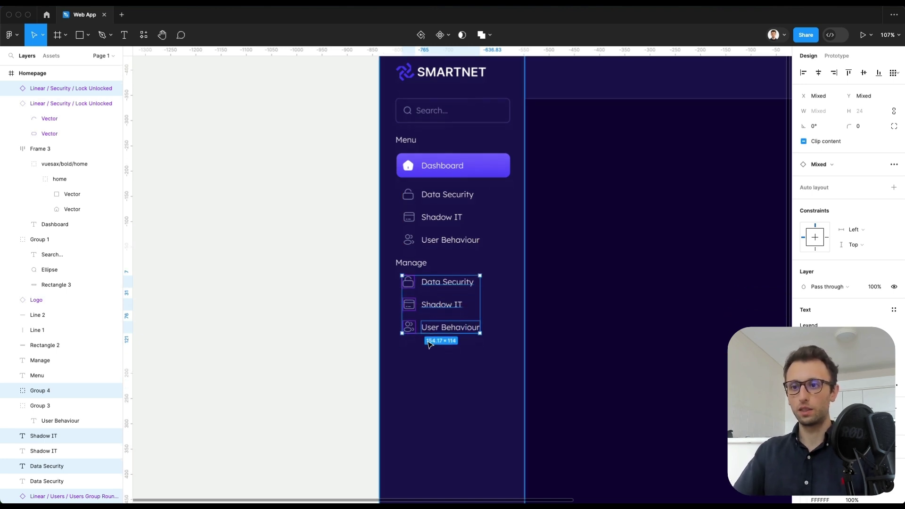
{"action": "double_click", "coordinate": [429, 282]}
{"action": "double_click", "coordinate": [428, 283]}
{"action": "type", "text": "Des"}
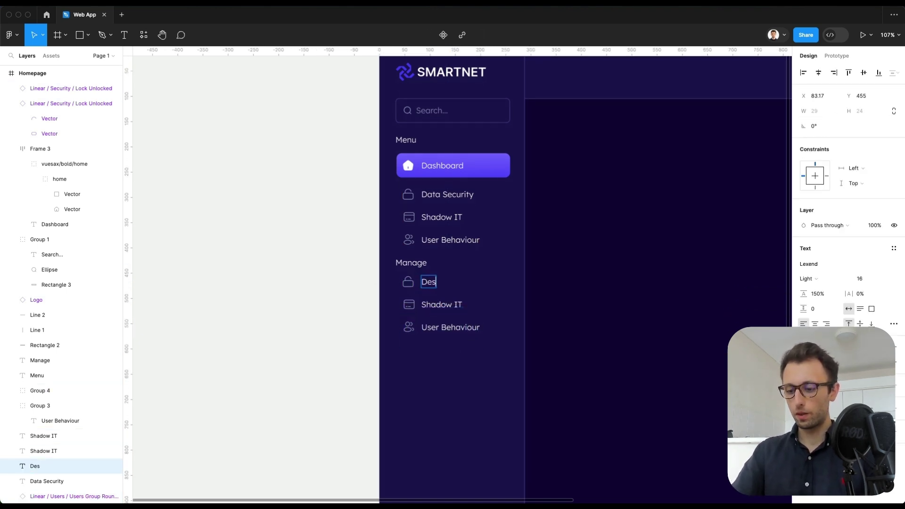
{"action": "type", "text": "tinations"}
{"action": "double_click", "coordinate": [431, 304]}
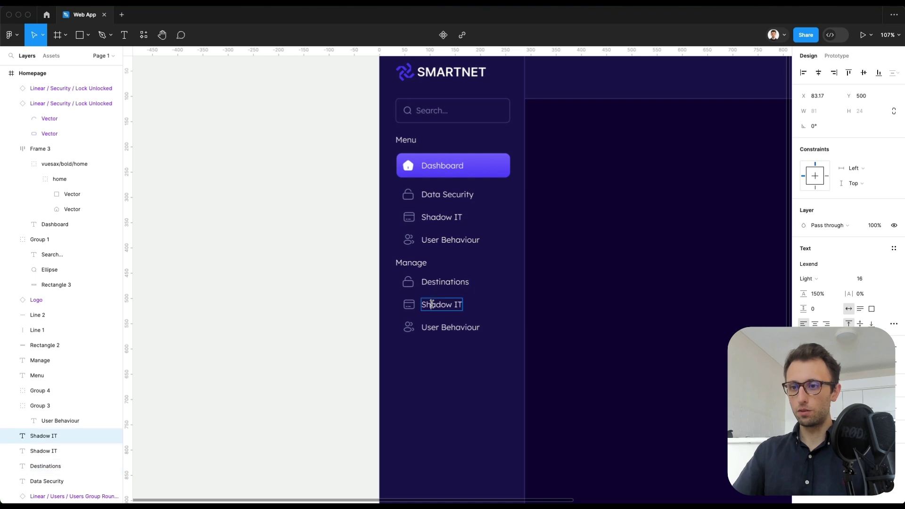
{"action": "double_click", "coordinate": [431, 304]}
{"action": "type", "text": "Protection"}
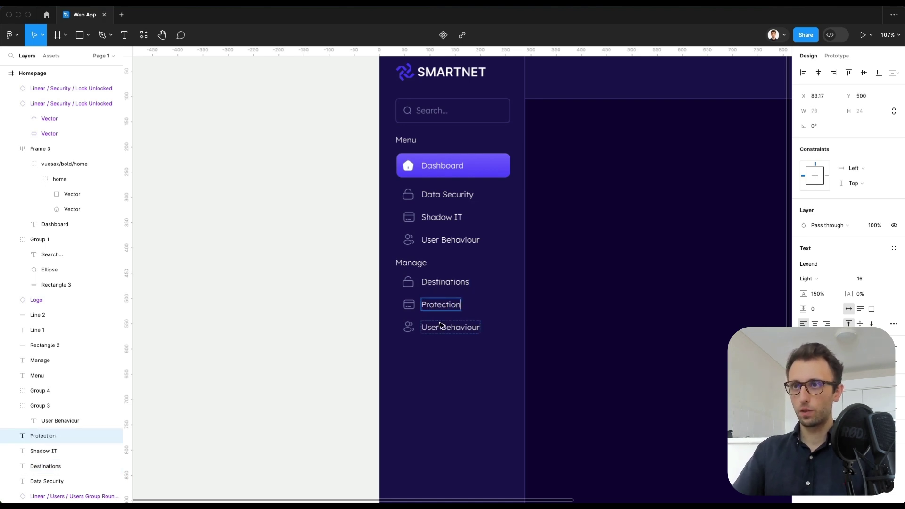
Change the third row text under "Manage" to "Data Classification" and deselect it.
{"action": "double_click", "coordinate": [439, 325]}
{"action": "double_click", "coordinate": [439, 326]}
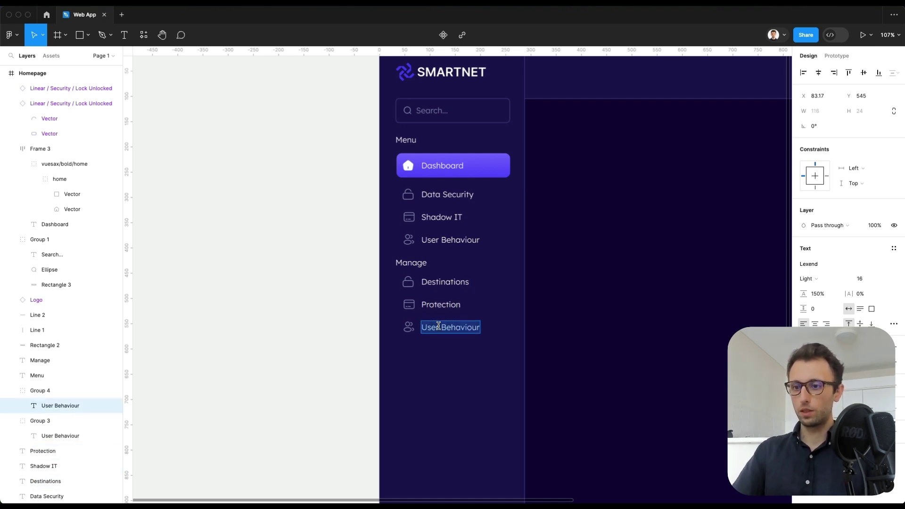
{"action": "type", "text": "Data Class"}
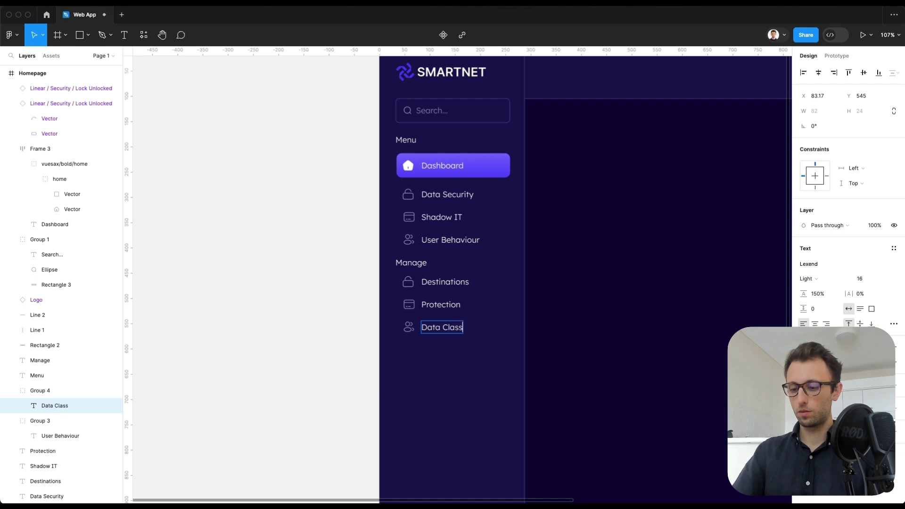
{"action": "type", "text": "ification"}
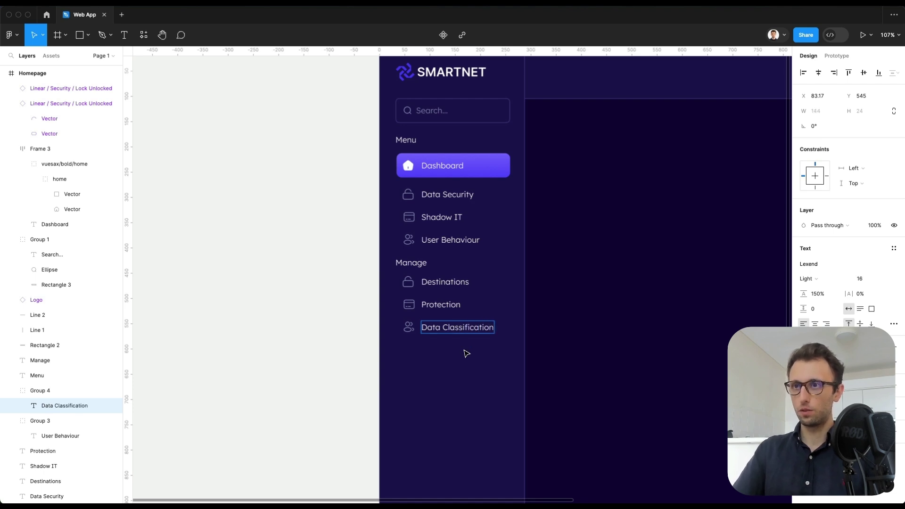
{"action": "left_click", "coordinate": [383, 335]}
{"action": "scroll", "coordinate": [420, 327], "scroll_direction": "right", "scroll_amount": 1}
{"action": "scroll", "coordinate": [420, 326], "scroll_direction": "down", "scroll_amount": 1}
{"action": "left_click", "coordinate": [320, 311]}
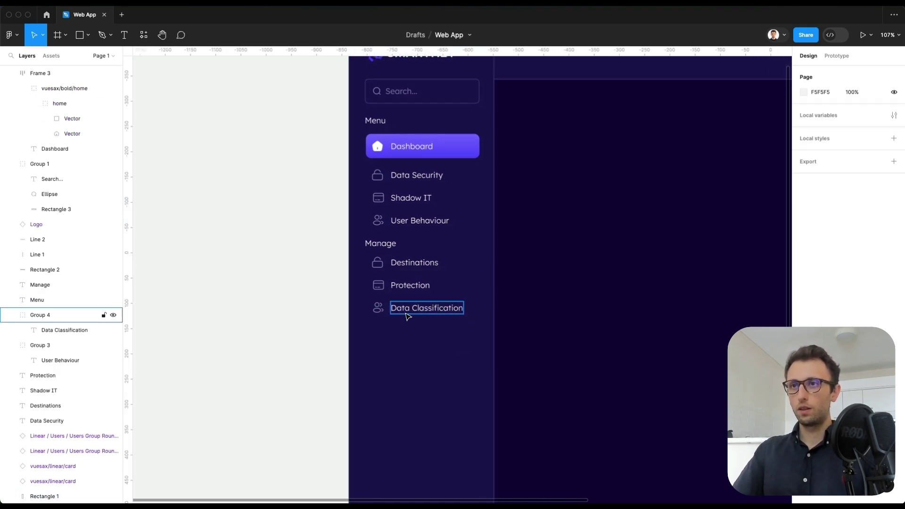
Ungroup the "Data Classification" text in the Manage section.
{"action": "left_click", "coordinate": [407, 311]}
{"action": "left_click", "coordinate": [411, 285], "text": "shift"}
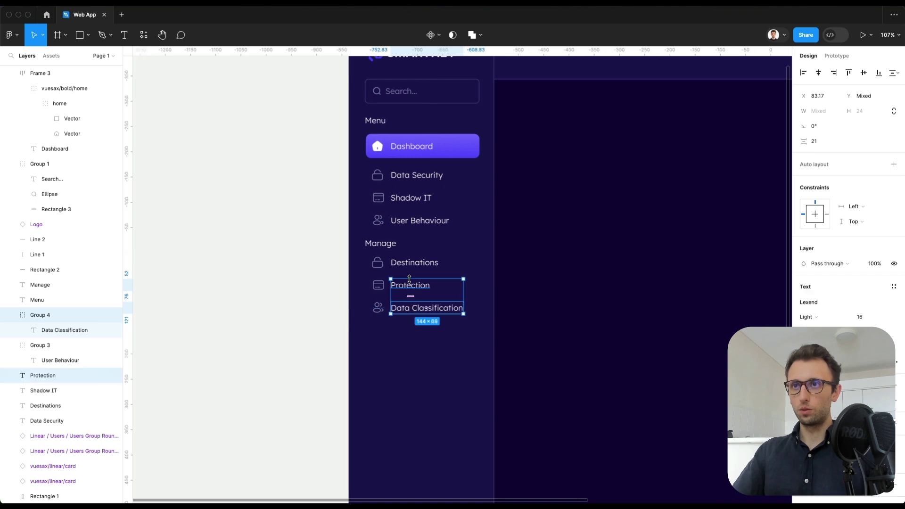
{"action": "left_click", "coordinate": [417, 265], "text": "shift"}
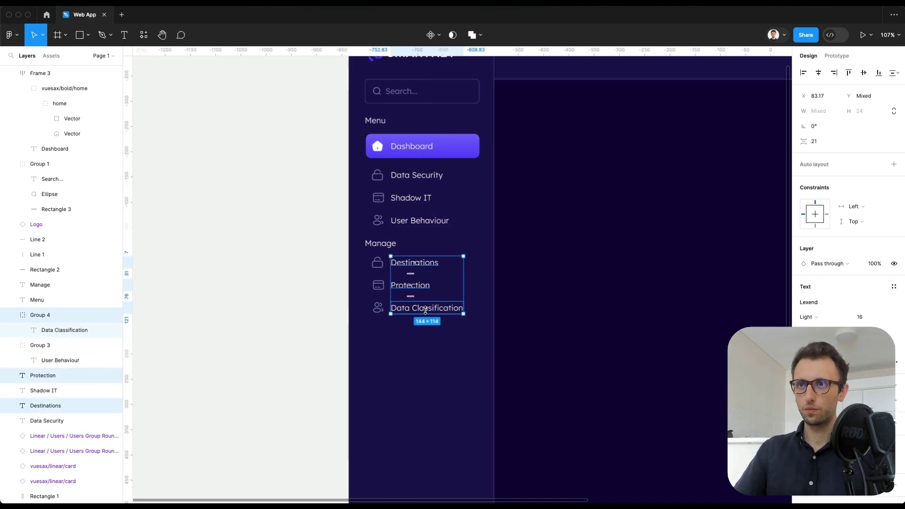
{"action": "left_click", "coordinate": [449, 307]}
{"action": "key", "text": "super+shift+g"}
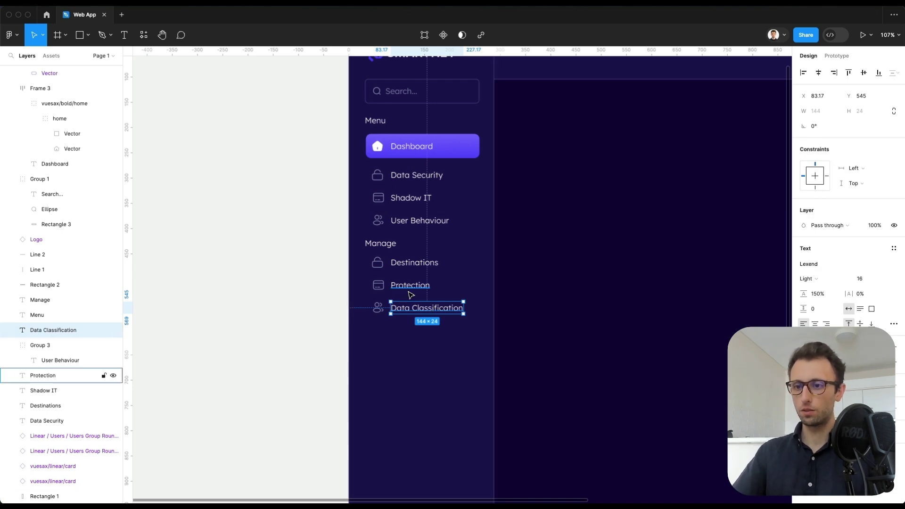
Duplicate the "Data Classification" text below itself at Y 590 and change the copy to "Devices".
{"action": "left_click_drag", "start_coordinate": [429, 309], "coordinate": [426, 329], "text": "alt"}
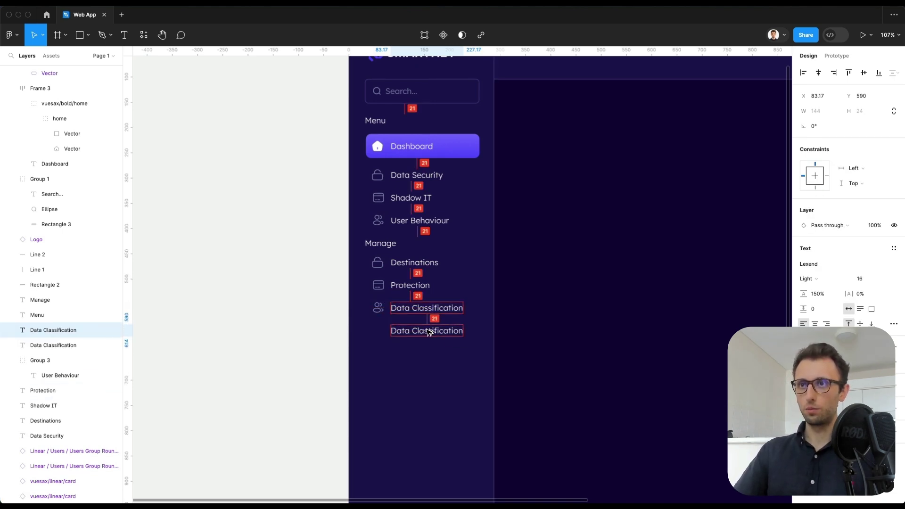
{"action": "double_click", "coordinate": [426, 328]}
{"action": "type", "text": "Devices"}
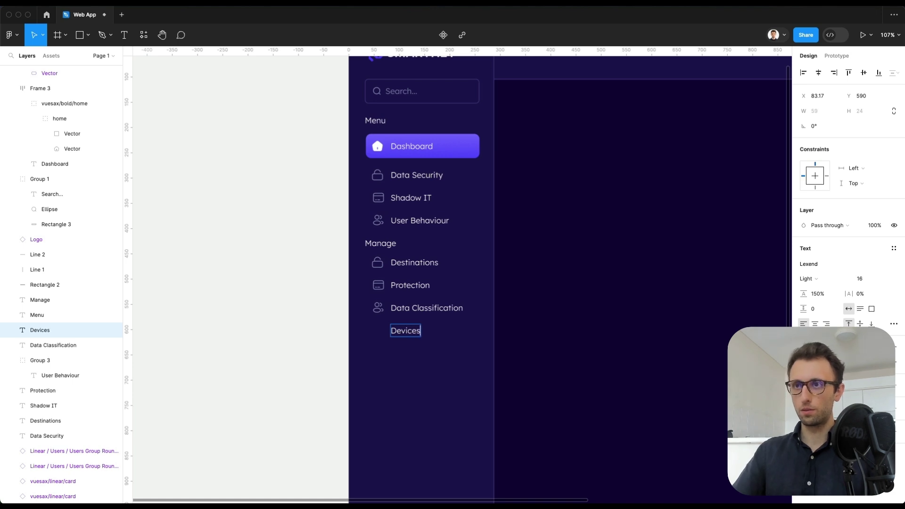
{"action": "key", "text": "Escape"}
{"action": "left_click", "coordinate": [293, 338]}
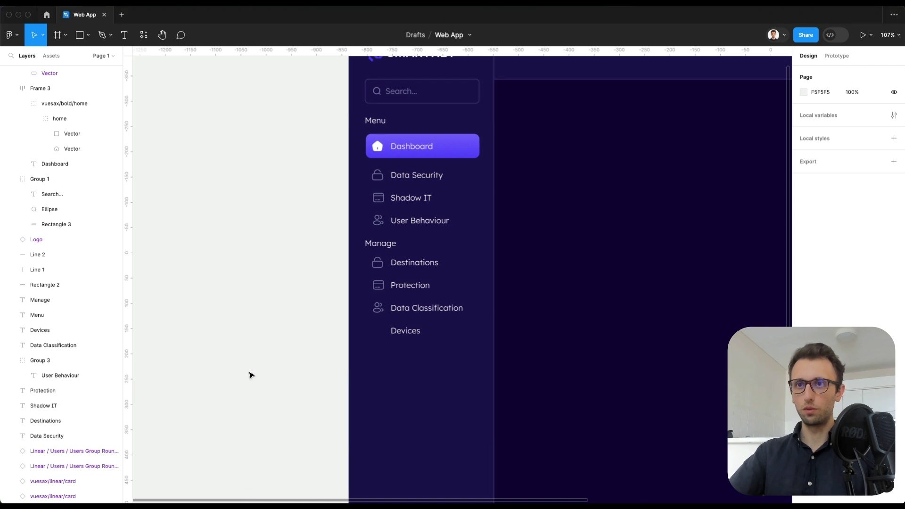
Paste the frame with the reference Manage navigation items and place it beside the Homepage frame.
{"action": "key", "text": "super+v"}
{"action": "left_click_drag", "start_coordinate": [477, 270], "coordinate": [295, 260]}
{"action": "key", "text": "Escape"}
Replace the lock icon beside "Destinations" in the Manage section with a copy of the reference frame's briefcase icon.
{"action": "left_click", "coordinate": [232, 221]}
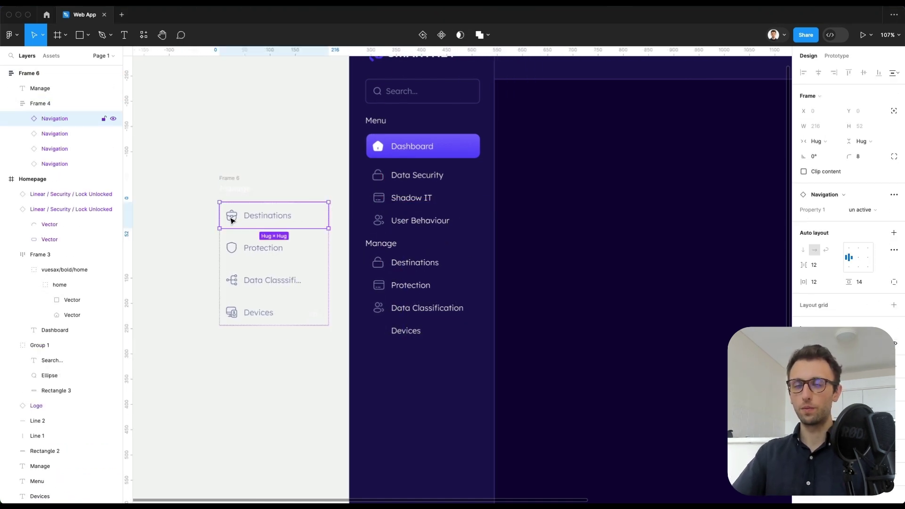
{"action": "double_click", "coordinate": [230, 216]}
{"action": "scroll", "coordinate": [399, 249], "scroll_direction": "up", "scroll_amount": 1}
{"action": "scroll", "coordinate": [400, 249], "scroll_direction": "up", "scroll_amount": 5}
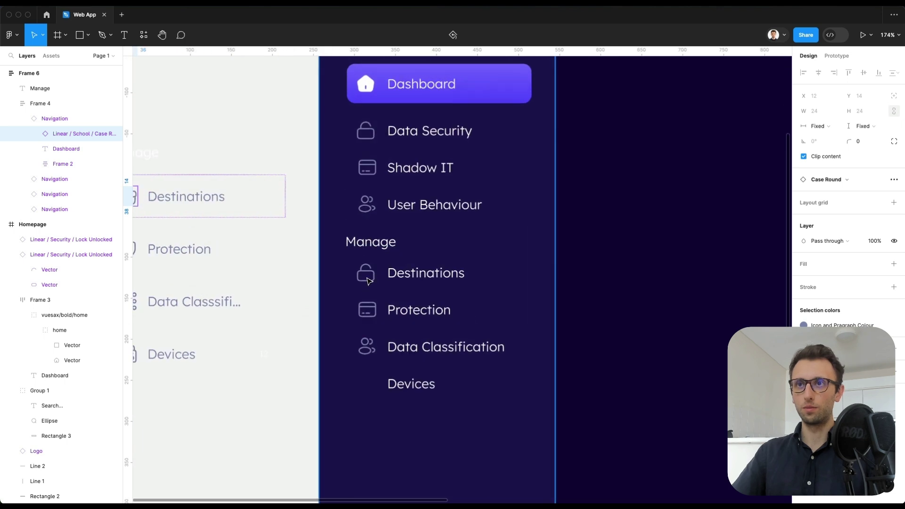
{"action": "left_click", "coordinate": [373, 271]}
{"action": "double_click", "coordinate": [373, 271]}
{"action": "key", "text": "Delete"}
{"action": "key", "text": "super+v"}
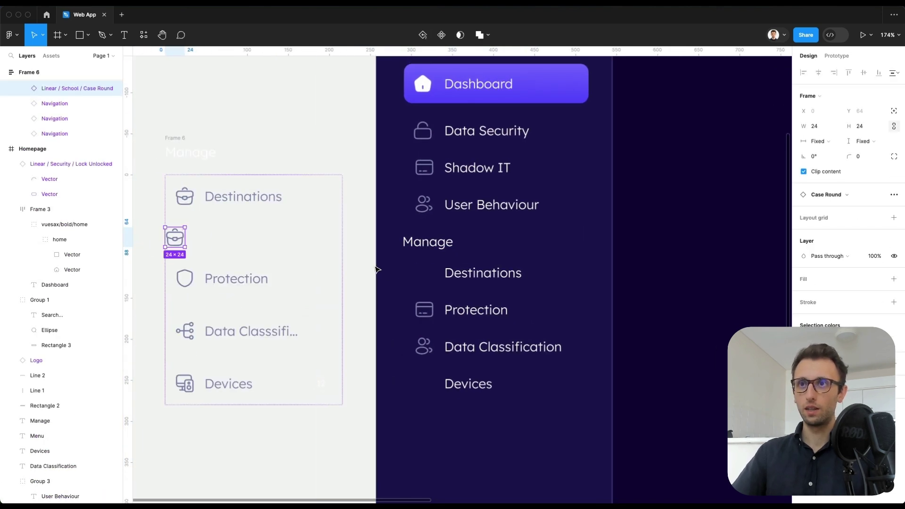
{"action": "left_click_drag", "start_coordinate": [183, 241], "coordinate": [429, 274]}
Replace the card icon beside "Protection" with a copy of the reference frame's shield icon.
{"action": "left_click", "coordinate": [259, 236]}
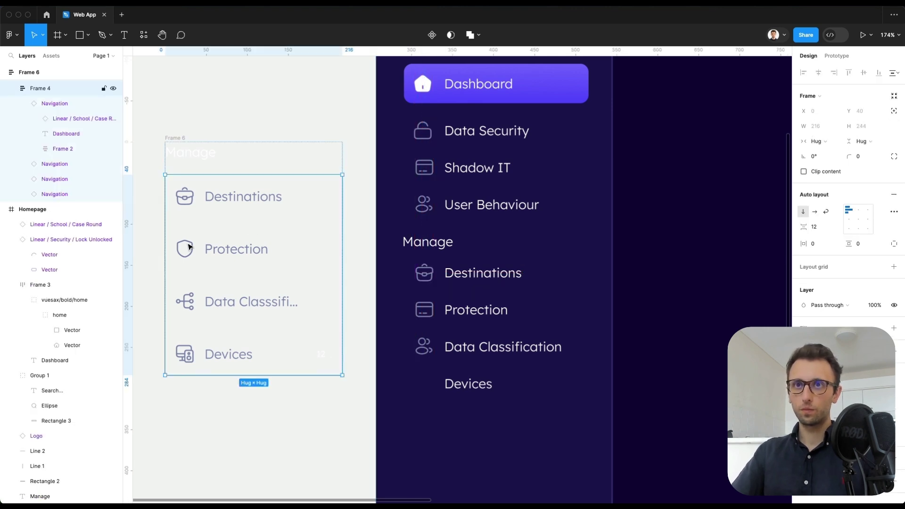
{"action": "left_click", "coordinate": [185, 248]}
{"action": "left_click", "coordinate": [185, 248]}
{"action": "left_click", "coordinate": [422, 308]}
{"action": "key", "text": "Delete"}
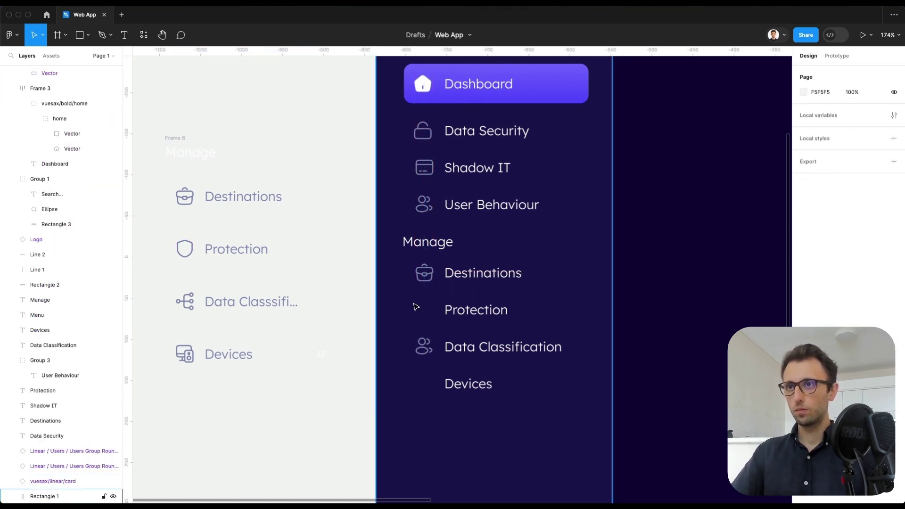
{"action": "key", "text": "super+v"}
{"action": "left_click_drag", "start_coordinate": [177, 287], "coordinate": [428, 310]}
Replace the users icon beside "Data Classification" with a copy of the reference frame's branching data icon.
{"action": "left_click", "coordinate": [186, 307]}
{"action": "double_click", "coordinate": [185, 307]}
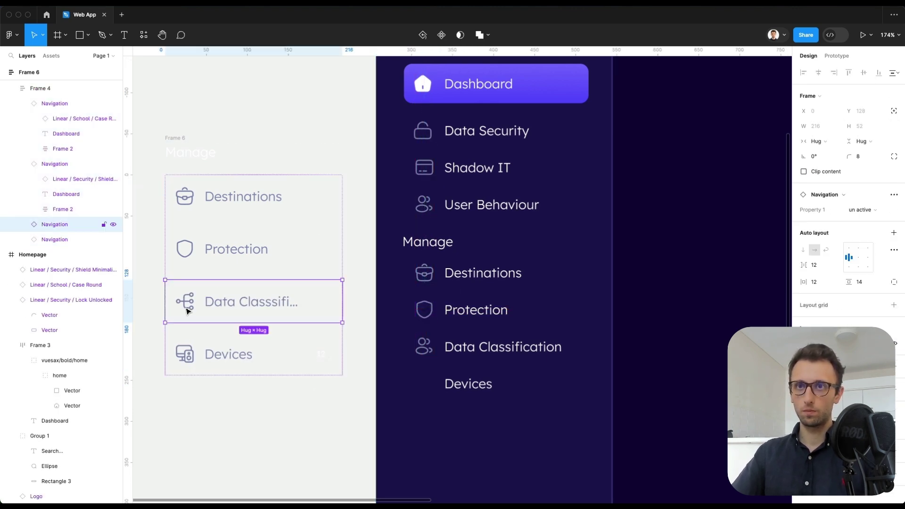
{"action": "double_click", "coordinate": [186, 307]}
{"action": "left_click", "coordinate": [424, 347]}
{"action": "key", "text": "Delete"}
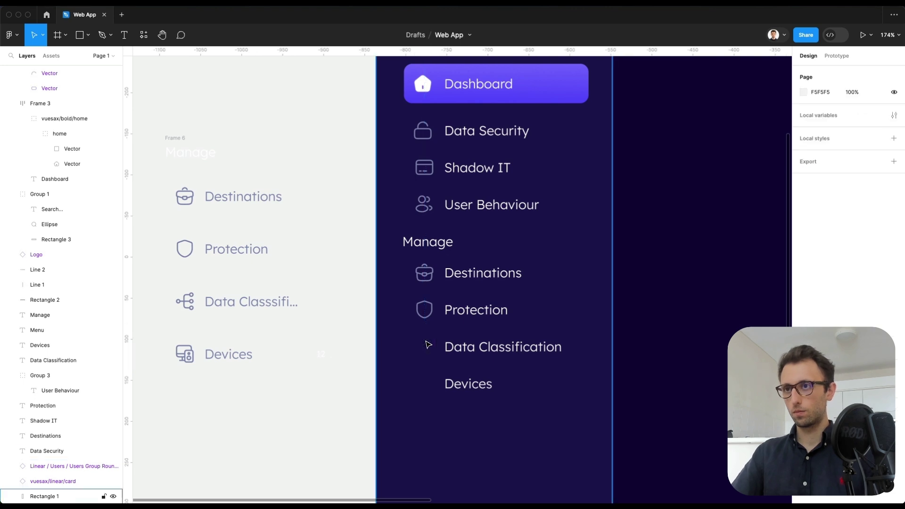
{"action": "left_click", "coordinate": [427, 345]}
{"action": "key", "text": "super+v"}
{"action": "left_click_drag", "start_coordinate": [396, 85], "coordinate": [427, 361]}
Copy the reference frame's devices icon into the sidebar beside the "Devices" text at X 48, Y 590, and deselect it.
{"action": "left_click", "coordinate": [188, 363]}
{"action": "key", "text": "ctrl+c"}
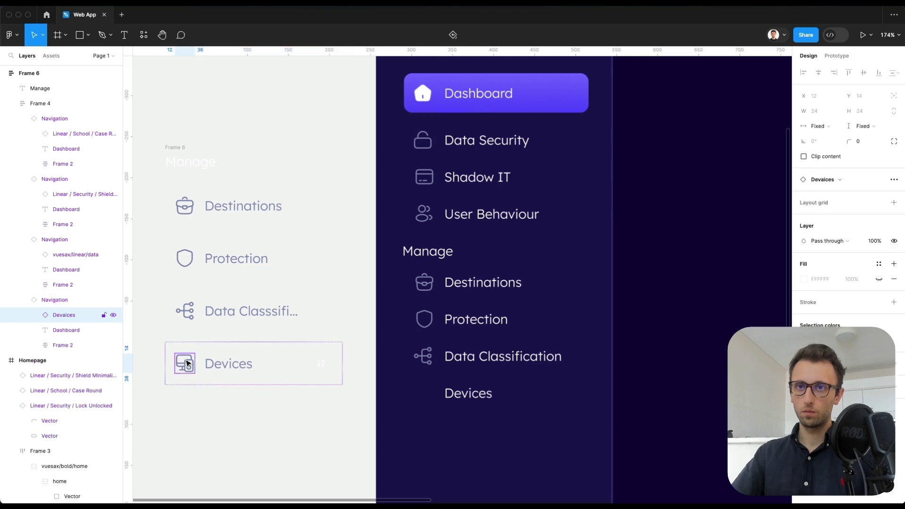
{"action": "left_click", "coordinate": [427, 380]}
{"action": "key", "text": "ctrl+v"}
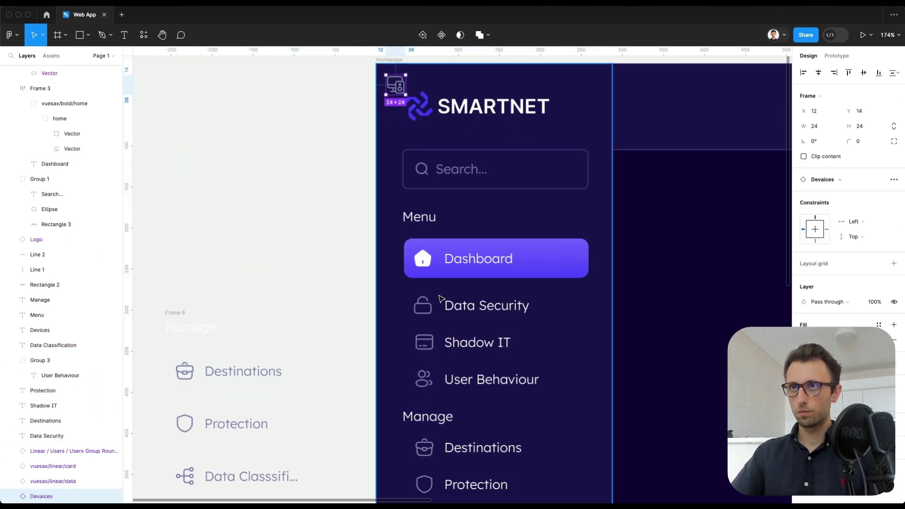
{"action": "left_click_drag", "start_coordinate": [395, 84], "coordinate": [429, 364]}
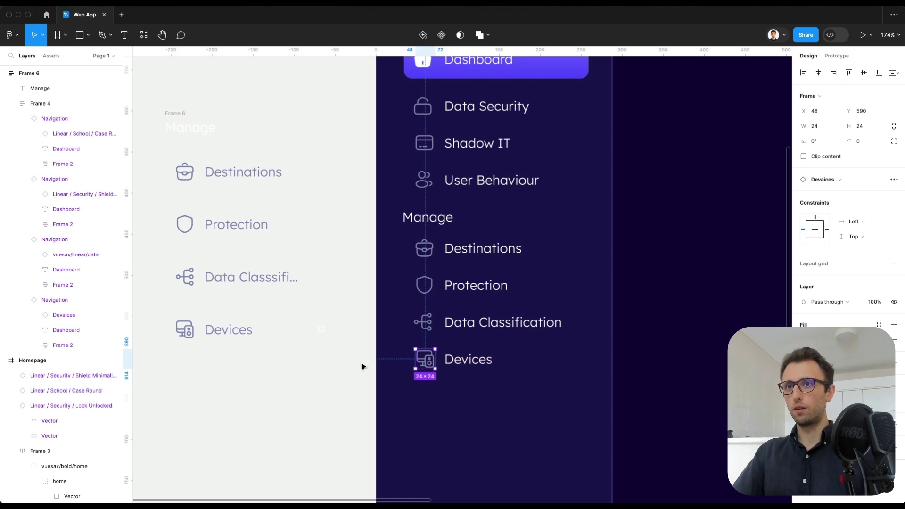
{"action": "left_click", "coordinate": [362, 365]}
{"action": "scroll", "coordinate": [359, 366], "scroll_direction": "down", "scroll_amount": 5}
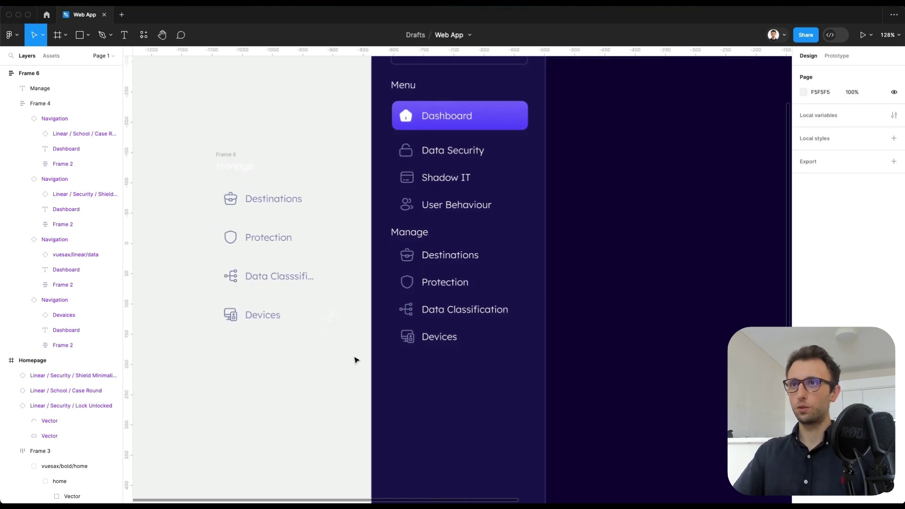
{"action": "scroll", "coordinate": [357, 364], "scroll_direction": "down", "scroll_amount": 3}
{"action": "left_click", "coordinate": [371, 282]}
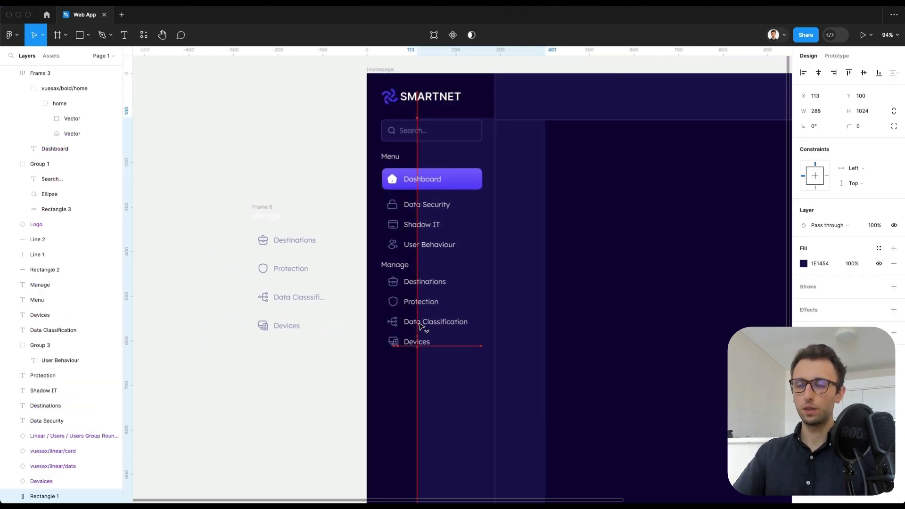
{"action": "key", "text": "Escape"}
{"action": "scroll", "coordinate": [377, 278], "scroll_direction": "down", "scroll_amount": 2}
{"action": "scroll", "coordinate": [376, 278], "scroll_direction": "right", "scroll_amount": 1}
{"action": "scroll", "coordinate": [376, 278], "scroll_direction": "down", "scroll_amount": 1}
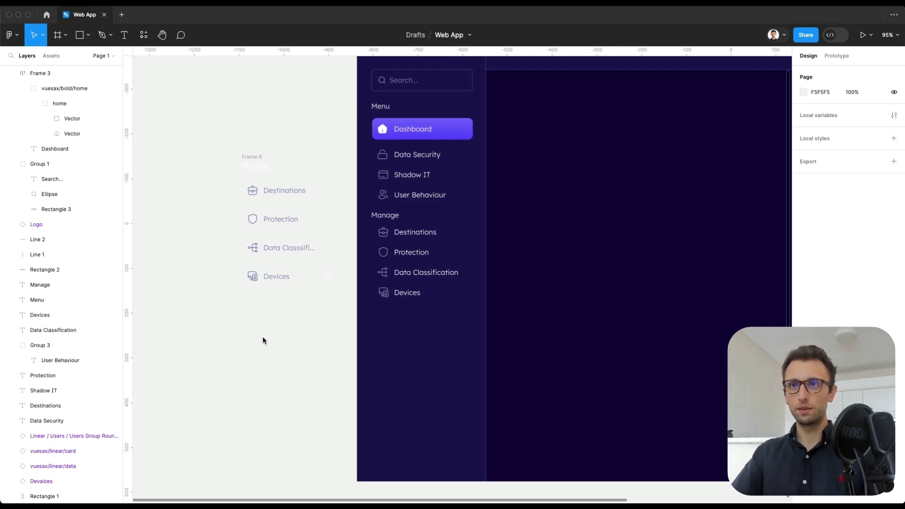
Paste the reference "Go Pro" card and place it beside the Homepage frame, below the reference navigation items, at X -1085, Y 225.
{"action": "key", "text": "ctrl+v"}
{"action": "left_click_drag", "start_coordinate": [472, 284], "coordinate": [308, 376]}
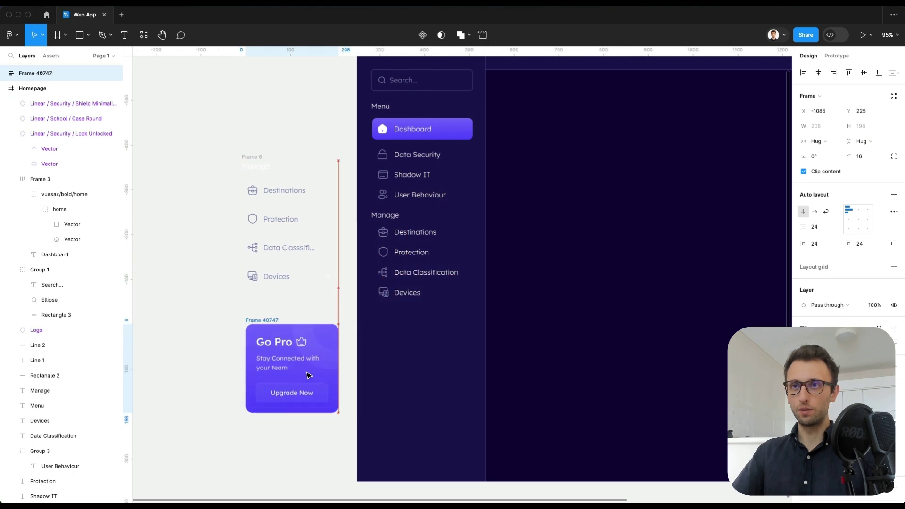
Draw a rectangle about 202 × 200 in the sidebar below "Devices" and set its corner radius to 18.
{"action": "scroll", "coordinate": [347, 352], "scroll_direction": "up", "scroll_amount": 2}
{"action": "scroll", "coordinate": [348, 352], "scroll_direction": "up", "scroll_amount": 2}
{"action": "scroll", "coordinate": [358, 344], "scroll_direction": "up", "scroll_amount": 1}
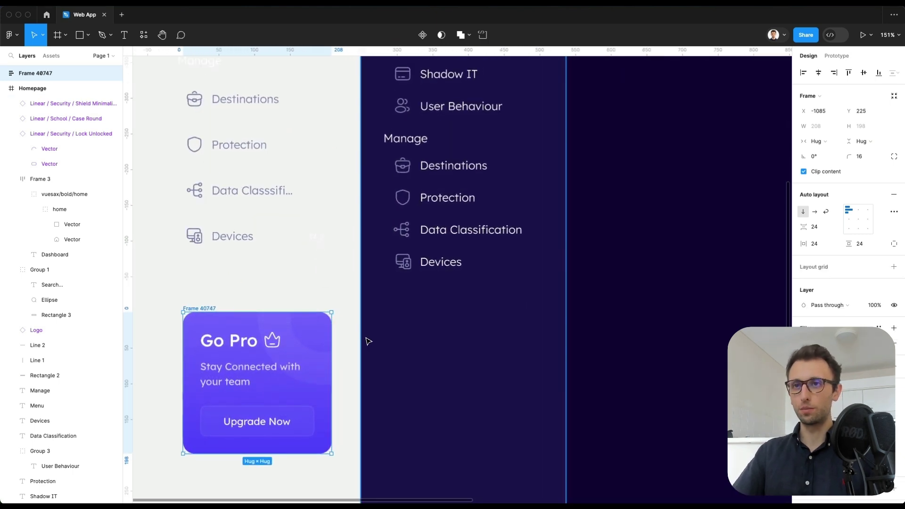
{"action": "key", "text": "r"}
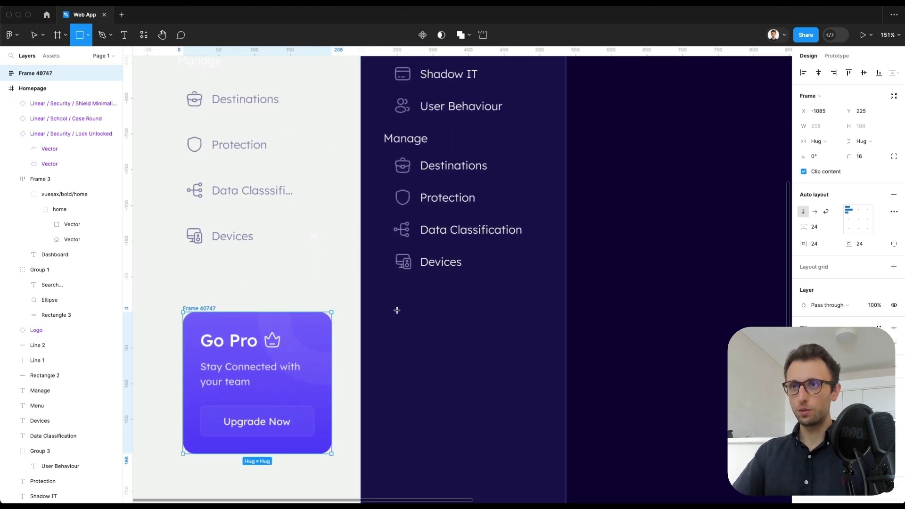
{"action": "left_click_drag", "start_coordinate": [397, 310], "coordinate": [541, 455]}
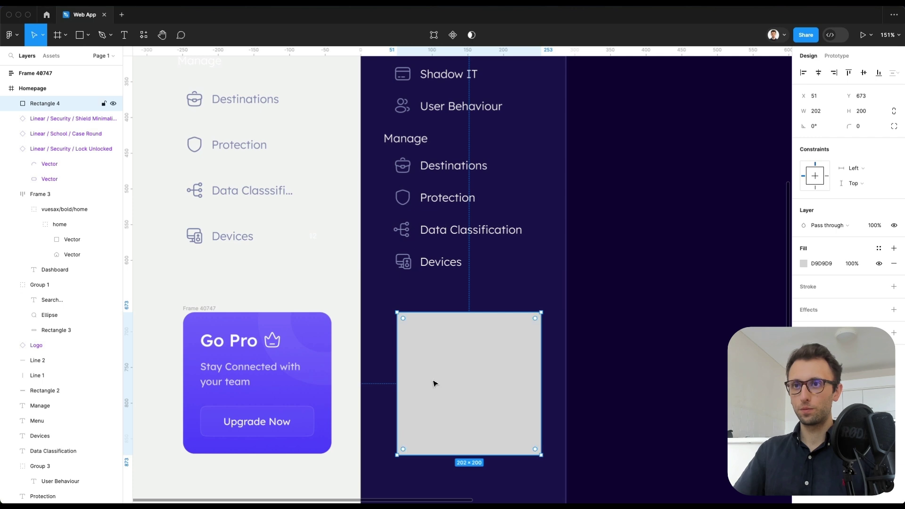
{"action": "left_click_drag", "start_coordinate": [849, 126], "coordinate": [110, 124]}
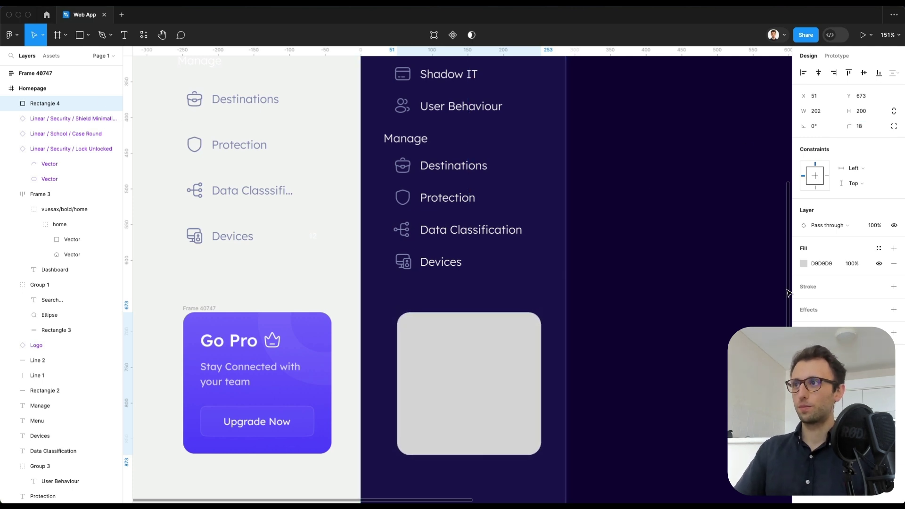
Fill the new rectangle with a linear gradient, sampling its start and end colours from the upper and lower parts of the reference card.
{"action": "left_click", "coordinate": [803, 264]}
{"action": "left_click", "coordinate": [703, 250]}
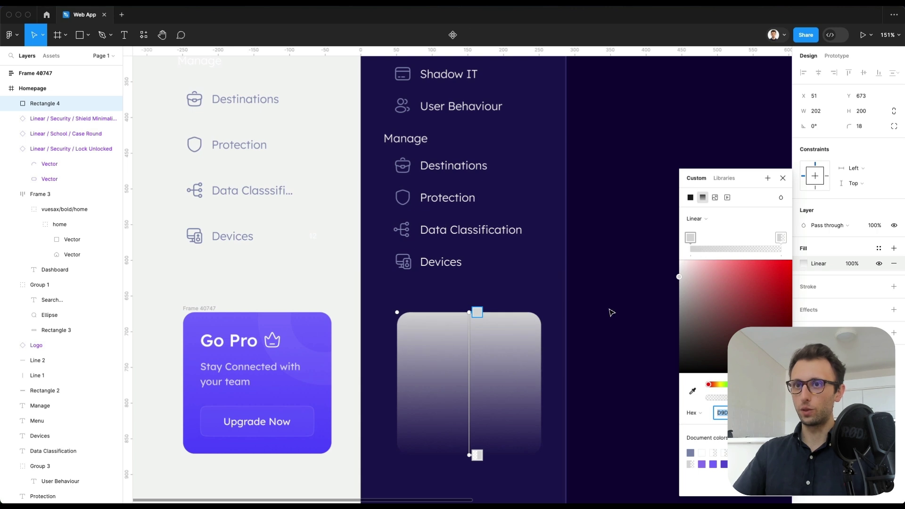
{"action": "left_click", "coordinate": [691, 238]}
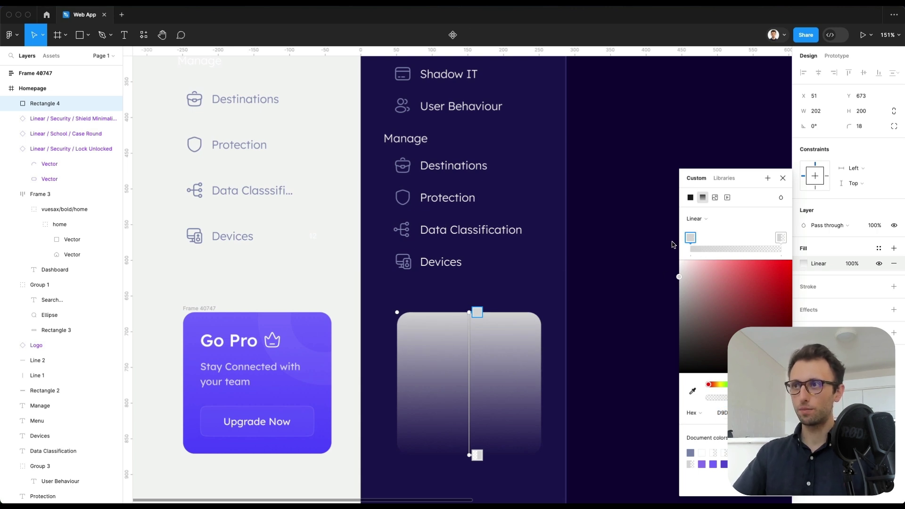
{"action": "key", "text": "i"}
{"action": "left_click", "coordinate": [228, 313]}
{"action": "scroll", "coordinate": [417, 255], "scroll_direction": "down", "scroll_amount": 2}
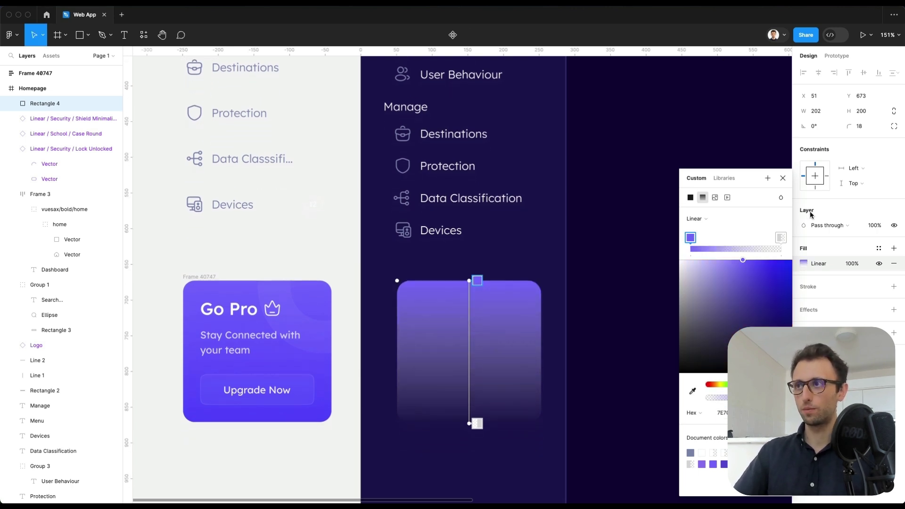
{"action": "left_click", "coordinate": [780, 238]}
{"action": "key", "text": "i"}
{"action": "left_click", "coordinate": [286, 415]}
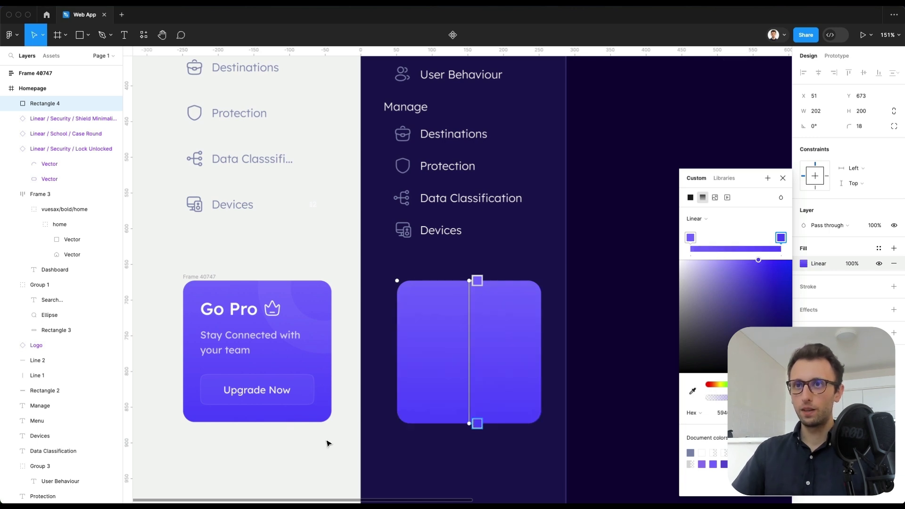
{"action": "key", "text": "Escape"}
Duplicate the "Devices" text onto the upper part of the gradient card at X 77, Y 694, and change the copy to "Go Pro".
{"action": "left_click", "coordinate": [439, 229]}
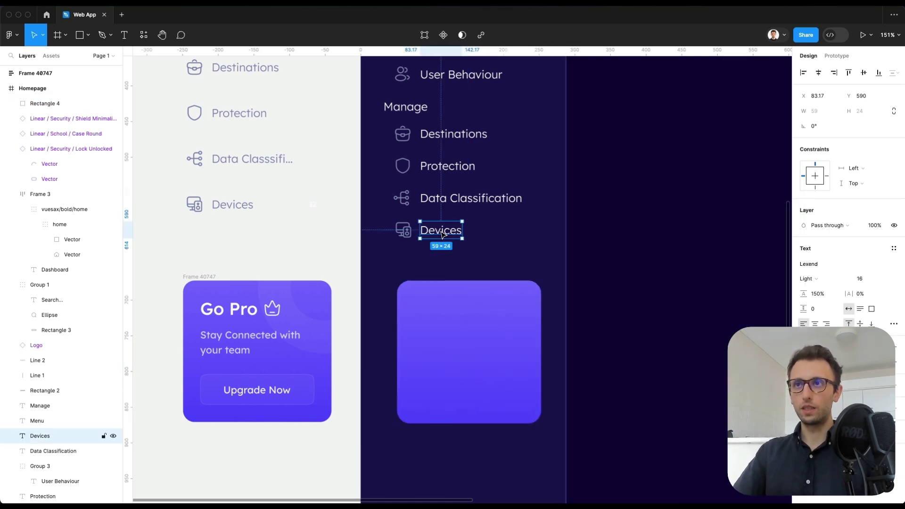
{"action": "left_click", "coordinate": [451, 305]}
{"action": "left_click", "coordinate": [441, 230]}
{"action": "left_click_drag", "start_coordinate": [440, 230], "coordinate": [436, 305]}
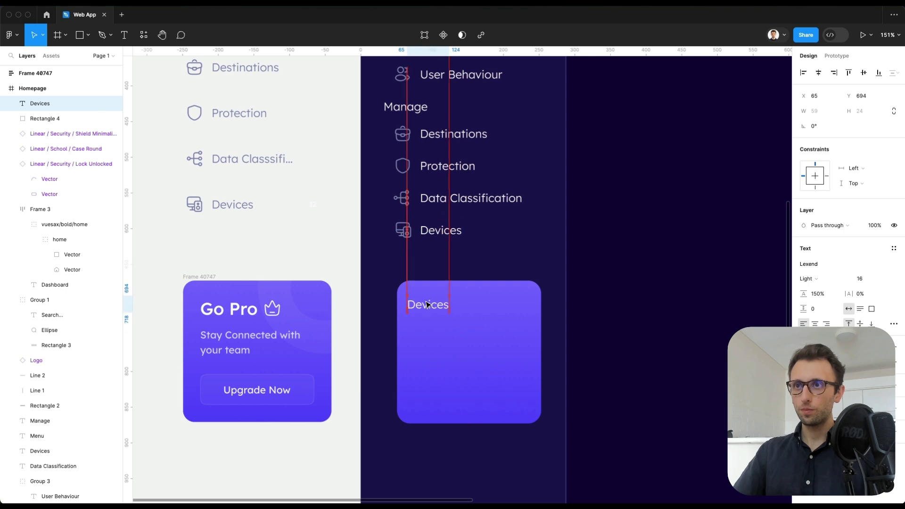
{"action": "type", "text": "Go"}
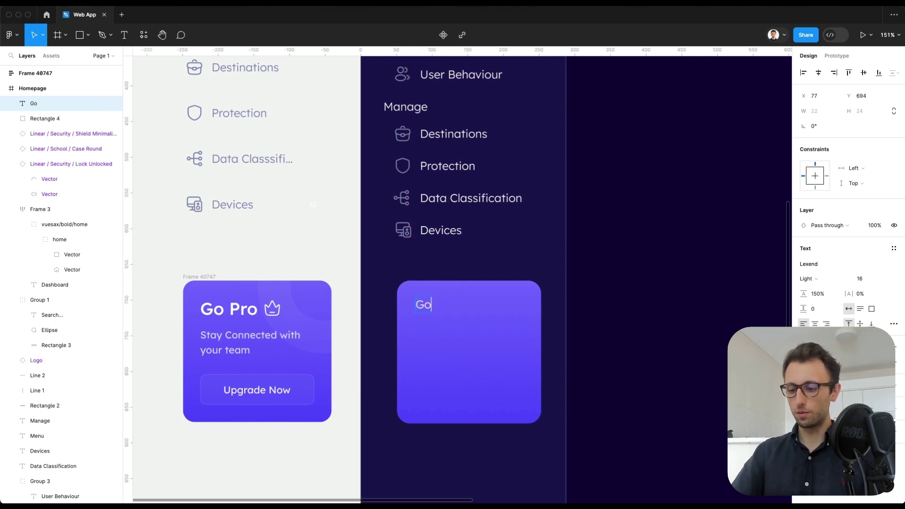
{"action": "type", "text": " Pro"}
{"action": "key", "text": "Escape"}
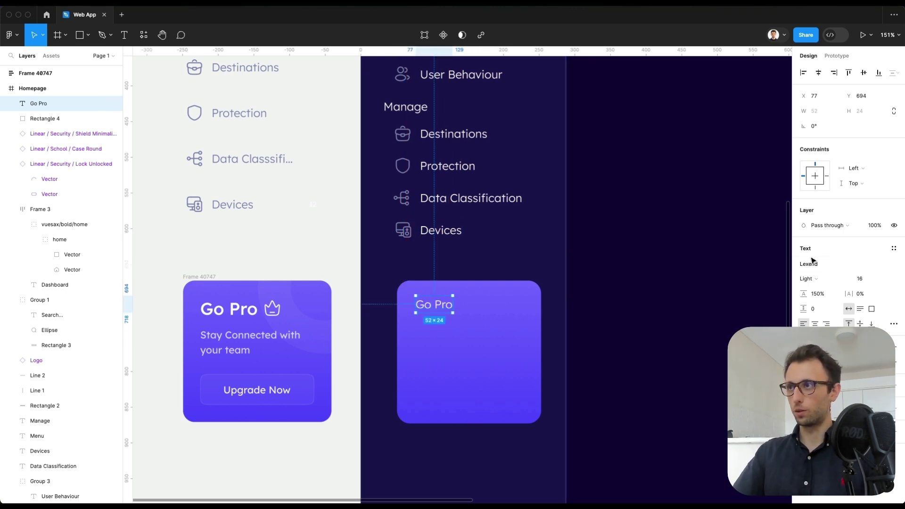
Set the "Go Pro" text to Medium weight and size 27, and nudge it up to Y 692.
{"action": "left_click", "coordinate": [810, 279]}
{"action": "left_click", "coordinate": [823, 312]}
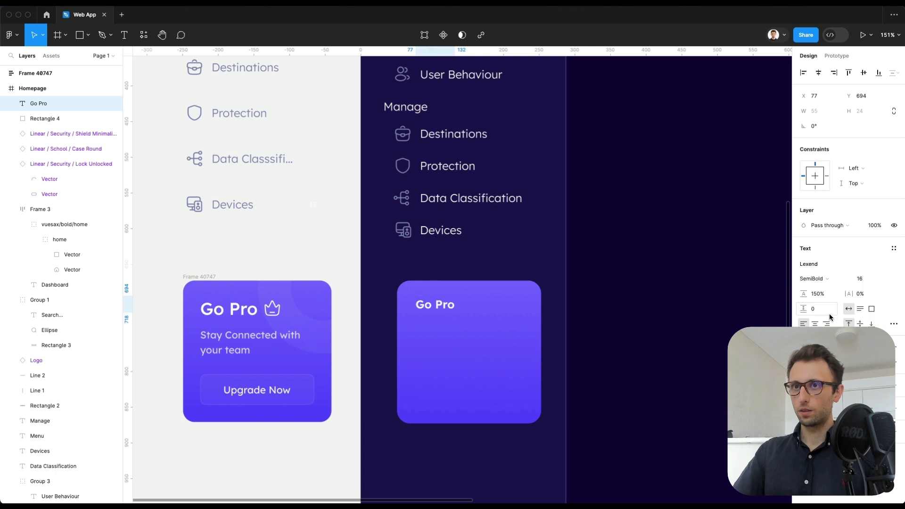
{"action": "left_click", "coordinate": [838, 279]}
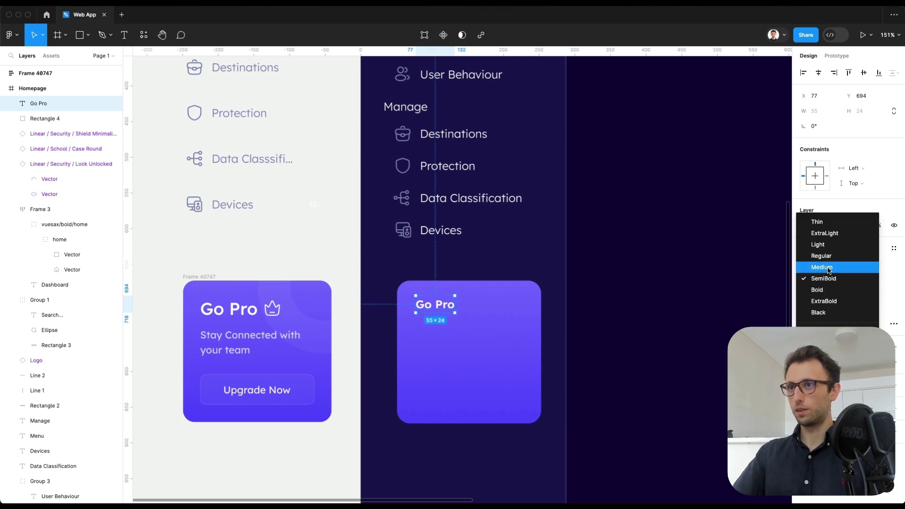
{"action": "left_click", "coordinate": [830, 267]}
{"action": "left_click", "coordinate": [879, 281]}
{"action": "key", "text": "Up"}
{"action": "key", "text": "Up"}
{"action": "key", "text": "Up"}
{"action": "key", "text": "Up"}
{"action": "key", "text": "Up"}
{"action": "key", "text": "Up"}
{"action": "key", "text": "Up"}
{"action": "key", "text": "Up"}
{"action": "key", "text": "Up"}
{"action": "key", "text": "Up"}
{"action": "key", "text": "Up"}
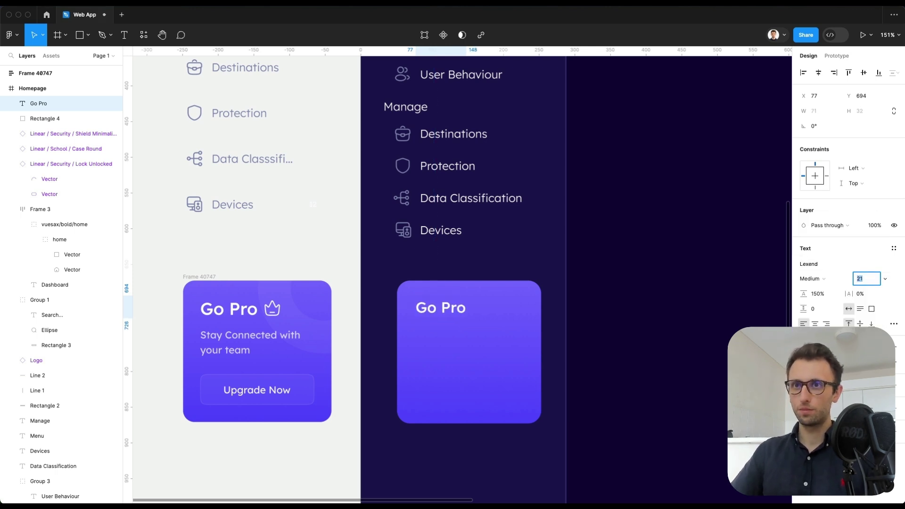
{"action": "key", "text": "Escape"}
{"action": "key", "text": "Up"}
{"action": "key", "text": "Up"}
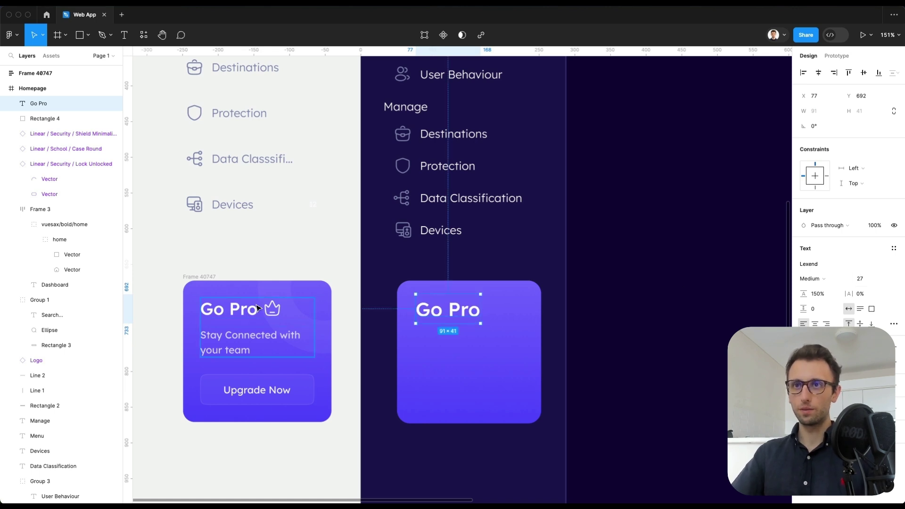
Copy the crown icon from the reference card and place it beside the new "Go Pro" heading at X 177, Y 700.
{"action": "left_click", "coordinate": [271, 309]}
{"action": "key", "text": "ctrl+c"}
{"action": "left_click", "coordinate": [467, 309]}
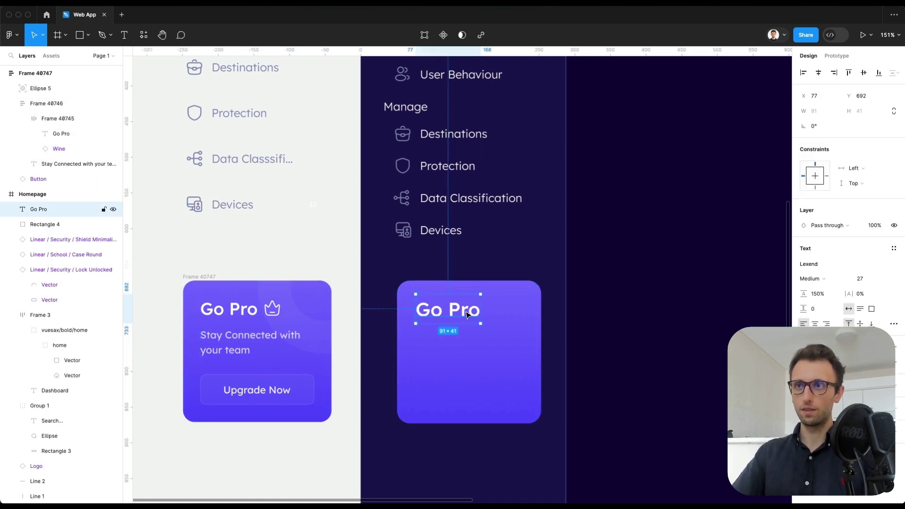
{"action": "key", "text": "ctrl+v"}
{"action": "left_click_drag", "start_coordinate": [433, 87], "coordinate": [495, 380]}
Duplicate the "Data Classification" text onto the gradient card below the "Go Pro" heading at X 77, Y 738.
{"action": "scroll", "coordinate": [494, 378], "scroll_direction": "down", "scroll_amount": 2}
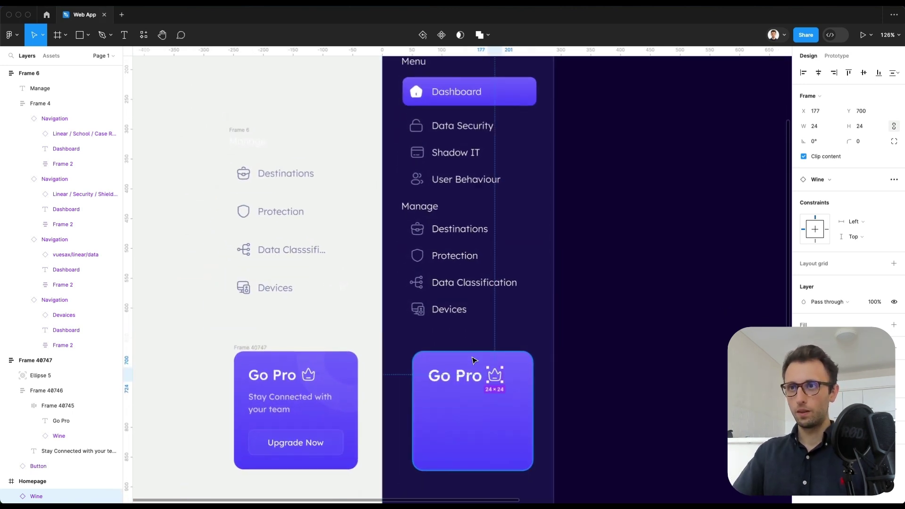
{"action": "scroll", "coordinate": [472, 330], "scroll_direction": "up", "scroll_amount": 2}
{"action": "left_click", "coordinate": [472, 282]}
{"action": "left_click", "coordinate": [458, 378]}
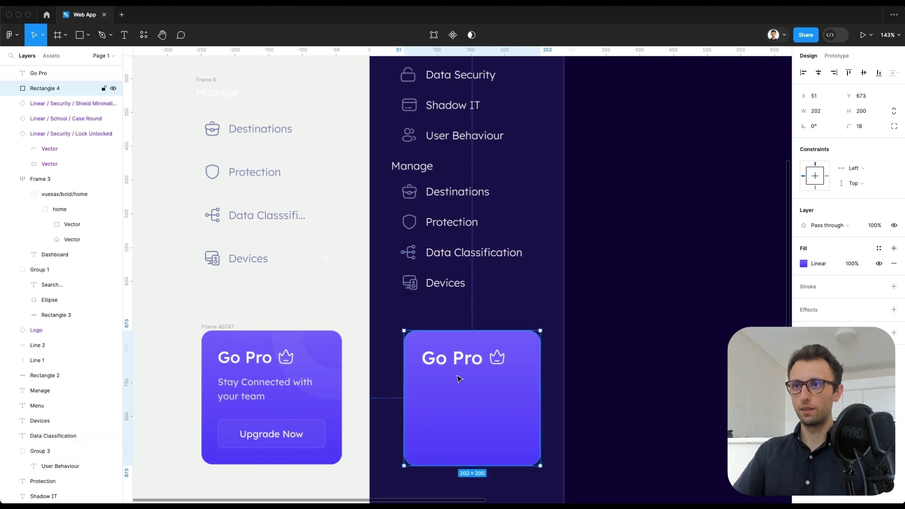
{"action": "left_click", "coordinate": [469, 258]}
{"action": "left_click_drag", "start_coordinate": [470, 258], "coordinate": [461, 386]}
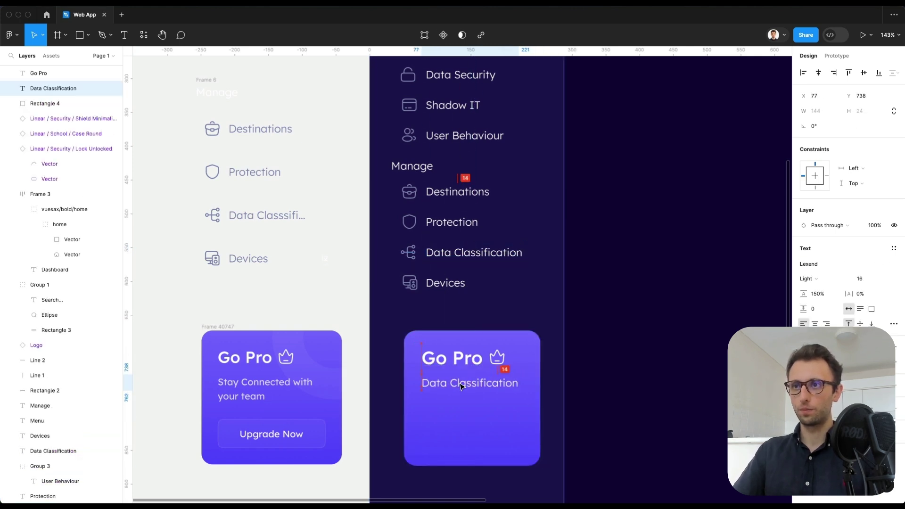
Replace the duplicated "Data Classification" copy on the gradient card with "Stay Connected with your team", taken from the reference card.
{"action": "double_click", "coordinate": [461, 387]}
{"action": "left_click", "coordinate": [246, 383]}
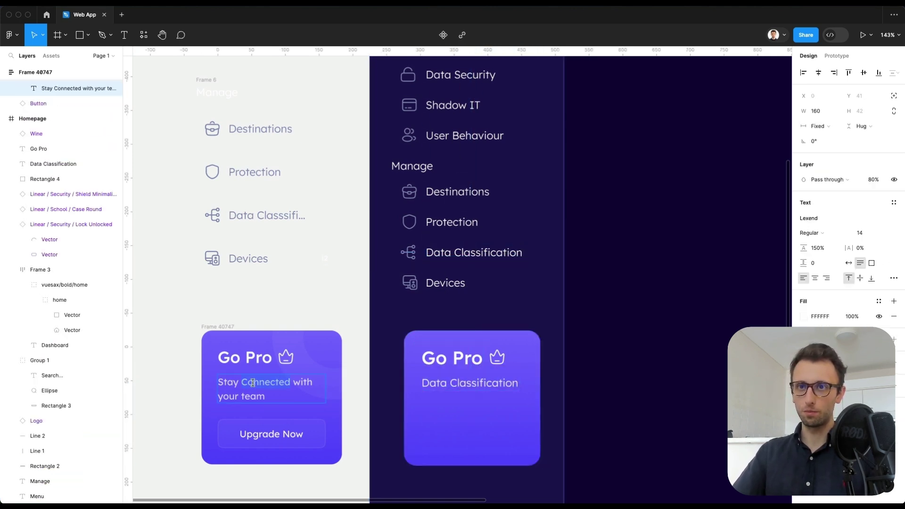
{"action": "left_click", "coordinate": [454, 385]}
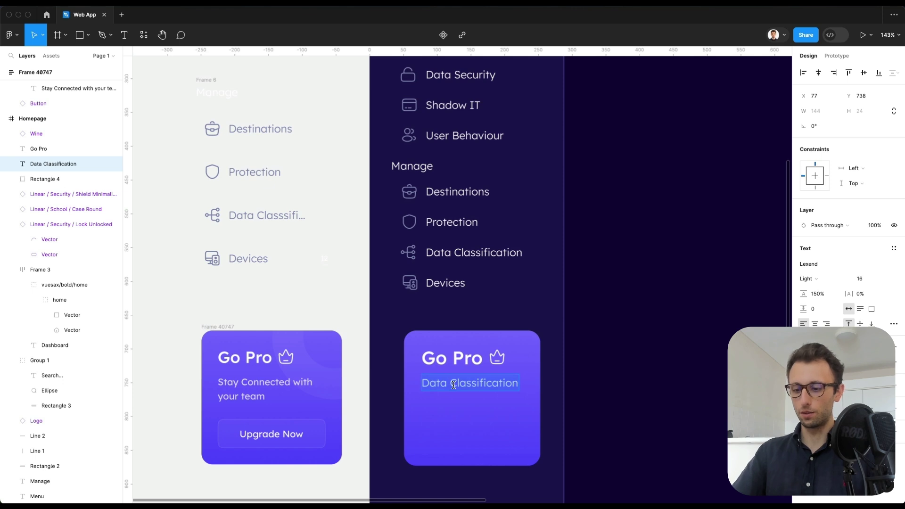
{"action": "key", "text": "super+v"}
{"action": "key", "text": "super+a"}
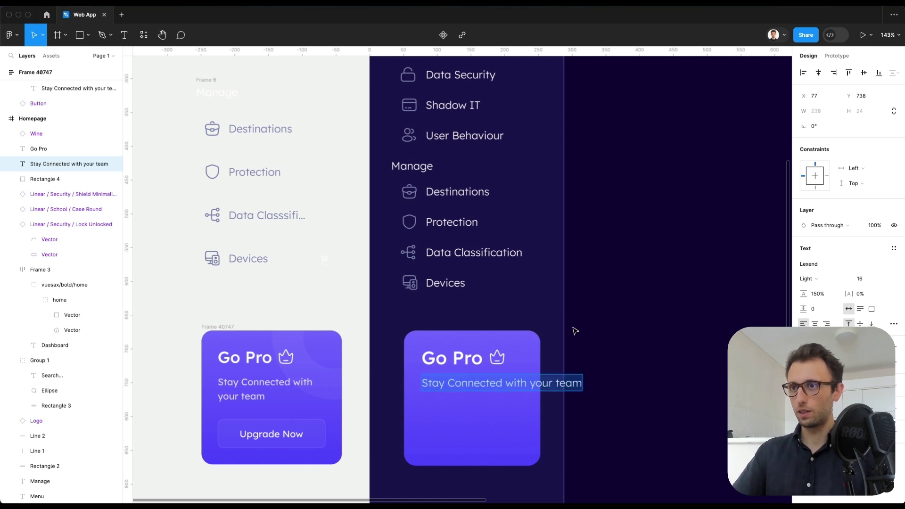
{"action": "key", "text": "Escape"}
Narrow the "Stay Connected with your team" text box to 161 wide so it wraps onto two lines, and set its size to 14.
{"action": "left_click_drag", "start_coordinate": [579, 383], "coordinate": [530, 382]}
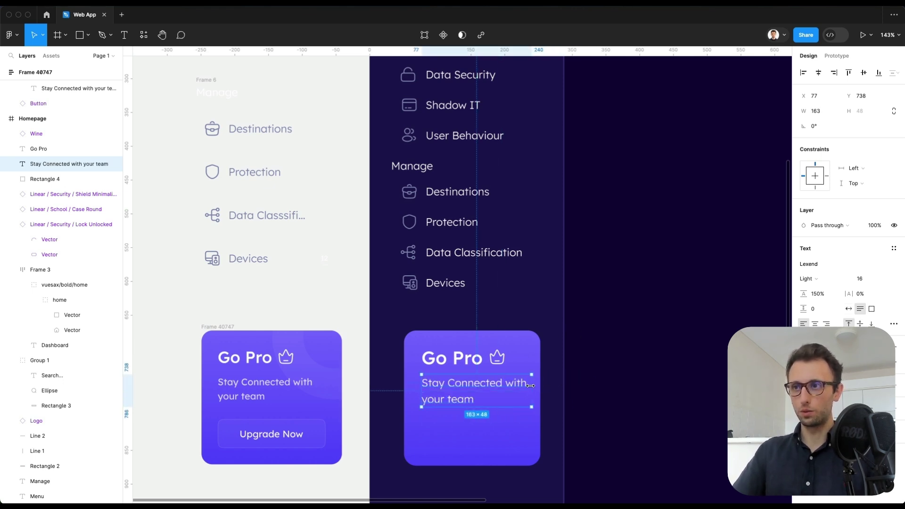
{"action": "scroll", "coordinate": [530, 380], "scroll_direction": "down", "scroll_amount": 2}
{"action": "left_click", "coordinate": [870, 282]}
{"action": "key", "text": "Down"}
{"action": "key", "text": "Down"}
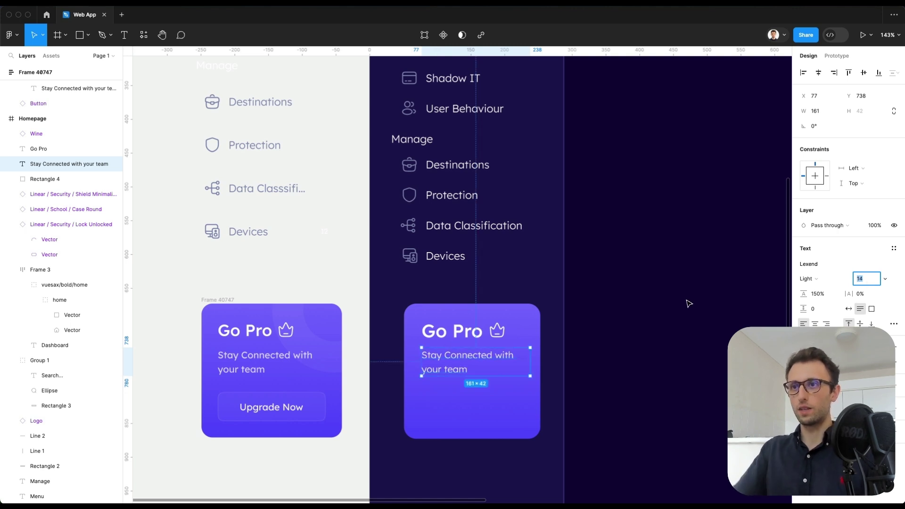
Duplicate the gradient card rectangle and shrink the copy to a 157 × 46 button at X 77, Y 801, with corner radius 9.
{"action": "left_click", "coordinate": [437, 389]}
{"action": "key", "text": "super+d"}
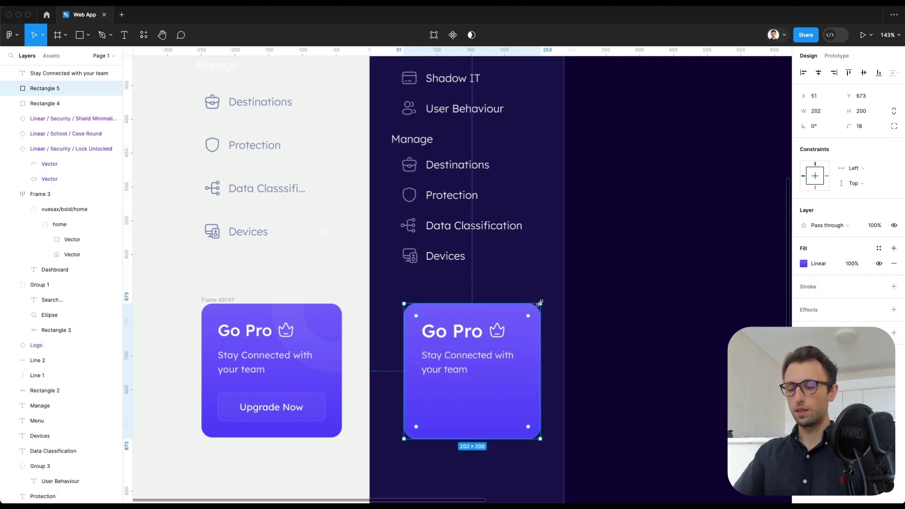
{"action": "left_click_drag", "start_coordinate": [540, 305], "coordinate": [526, 405]}
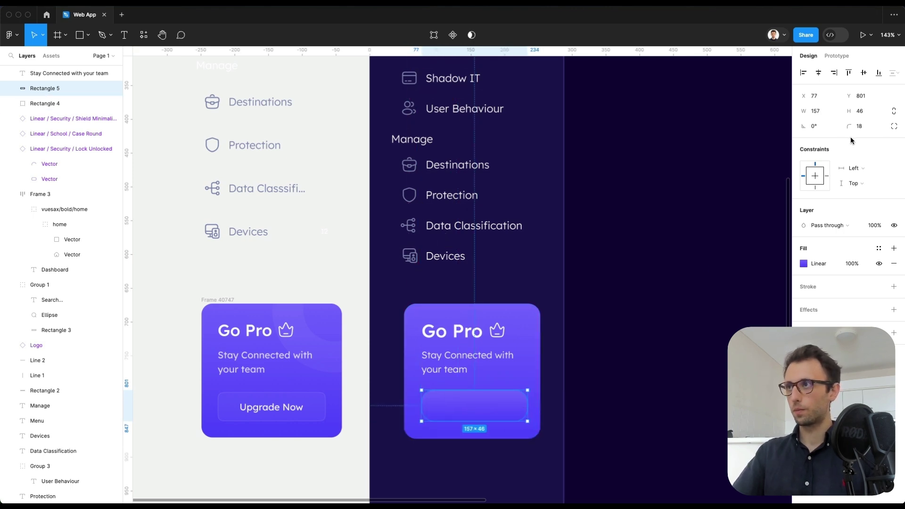
{"action": "left_click_drag", "start_coordinate": [850, 126], "coordinate": [818, 132]}
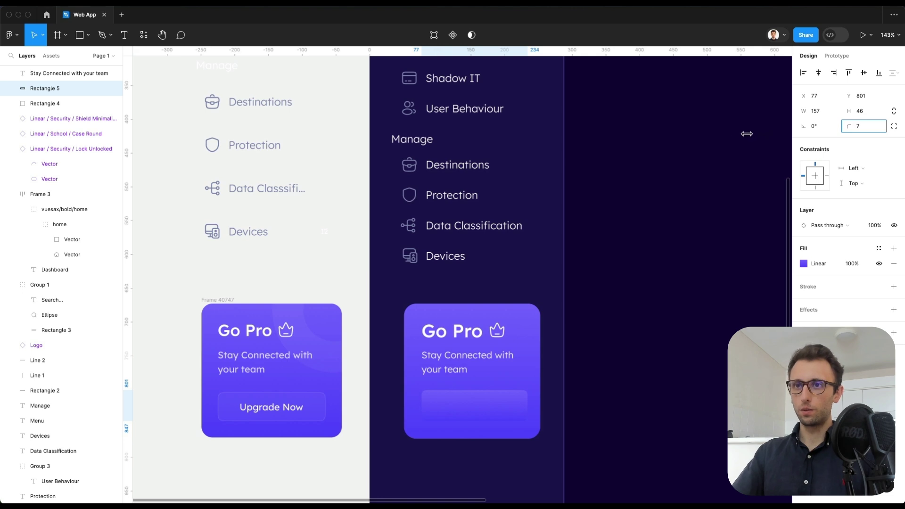
{"action": "key", "text": "Return"}
Add a 1 px inside stroke to the button rectangle in white FFFFFF at 24% opacity.
{"action": "left_click", "coordinate": [894, 287]}
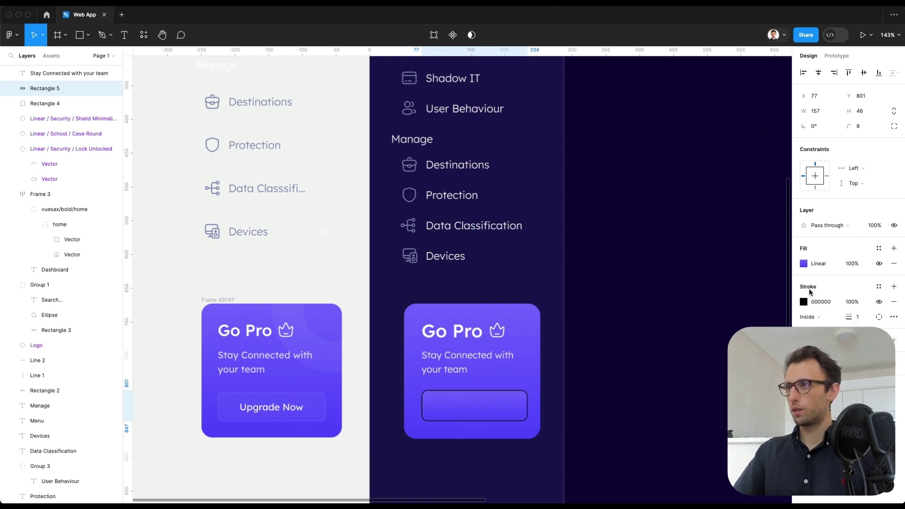
{"action": "left_click", "coordinate": [803, 302]}
{"action": "type", "text": "F6C1C1"}
{"action": "key", "text": "Return"}
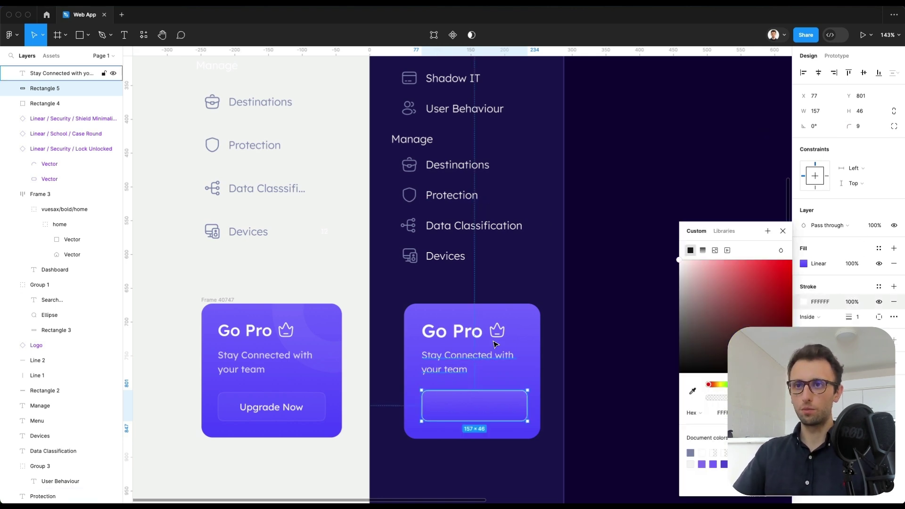
{"action": "mouse_move", "coordinate": [694, 280]}
{"action": "left_mouse_down"}
{"action": "mouse_move", "coordinate": [668, 299]}
{"action": "mouse_move", "coordinate": [678, 263]}
{"action": "left_mouse_up"}
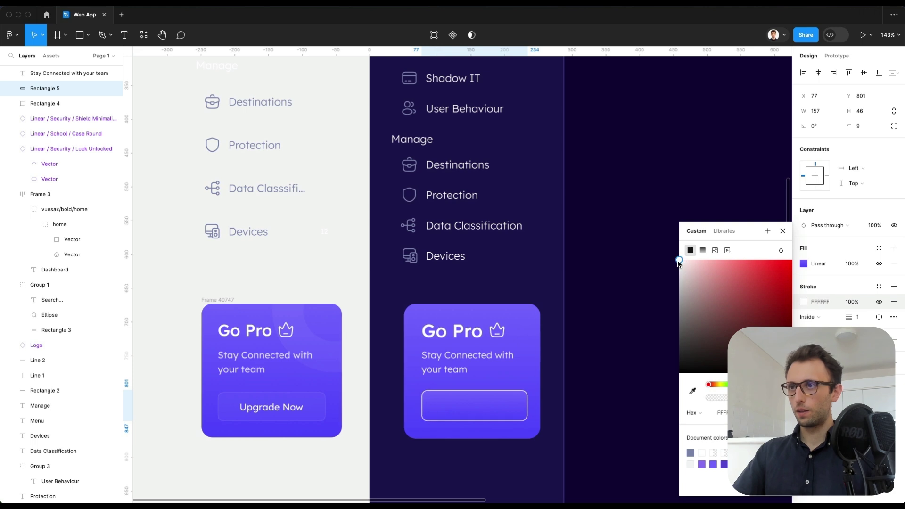
{"action": "left_click_drag", "start_coordinate": [786, 397], "coordinate": [726, 399]}
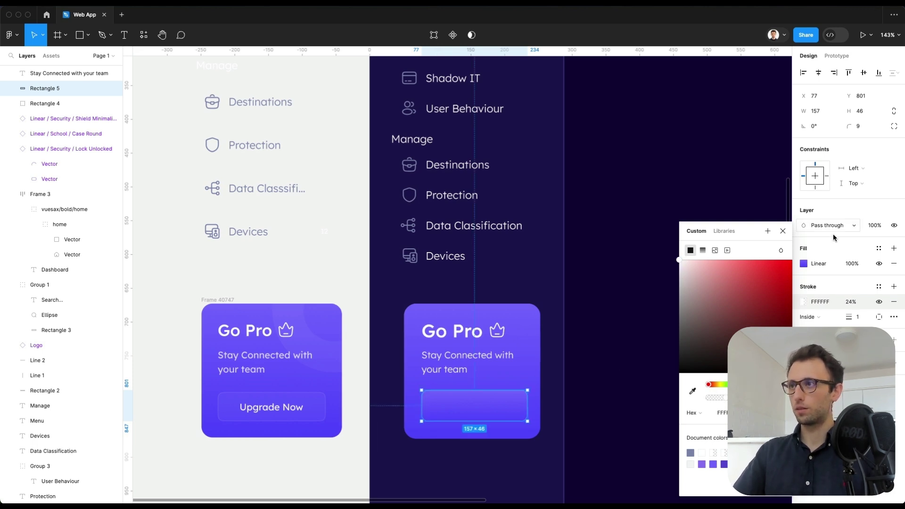
Replace the button rectangle's gradient fill with a solid white FFFFFF fill at 5% opacity.
{"action": "left_click", "coordinate": [894, 264]}
{"action": "scroll", "coordinate": [481, 380], "scroll_direction": "down", "scroll_amount": 2}
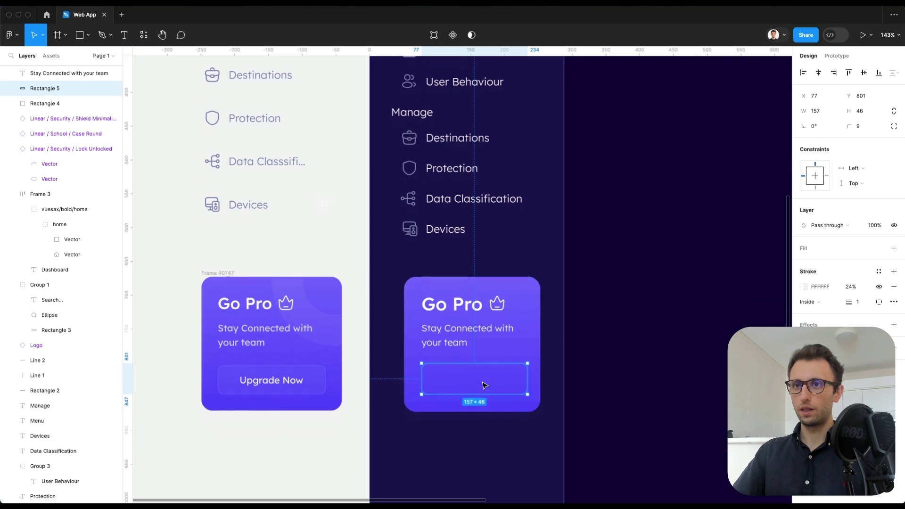
{"action": "left_click", "coordinate": [814, 250]}
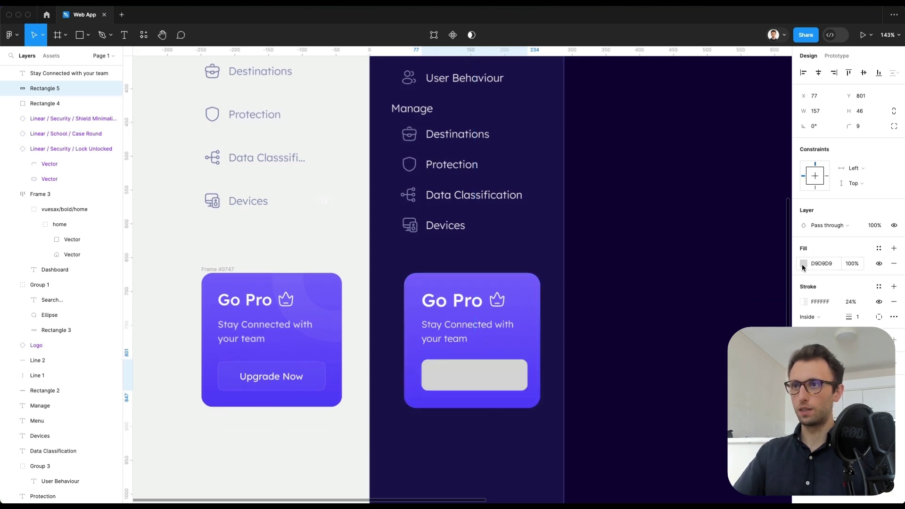
{"action": "left_click", "coordinate": [804, 268]}
{"action": "mouse_move", "coordinate": [682, 266]}
{"action": "left_mouse_down"}
{"action": "mouse_move", "coordinate": [653, 247]}
{"action": "mouse_move", "coordinate": [769, 320]}
{"action": "mouse_move", "coordinate": [684, 237]}
{"action": "mouse_move", "coordinate": [673, 274]}
{"action": "left_mouse_up"}
{"action": "left_click_drag", "start_coordinate": [719, 394], "coordinate": [714, 403]}
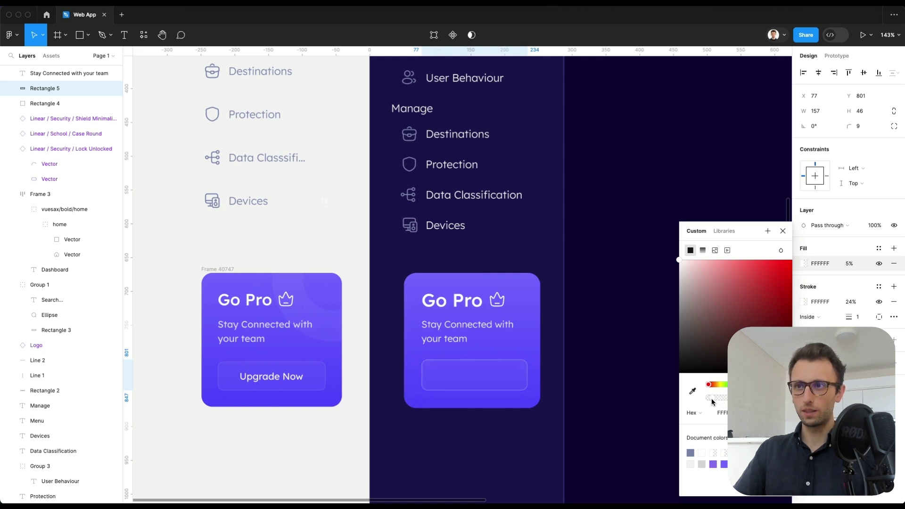
{"action": "left_click_drag", "start_coordinate": [713, 401], "coordinate": [712, 401]}
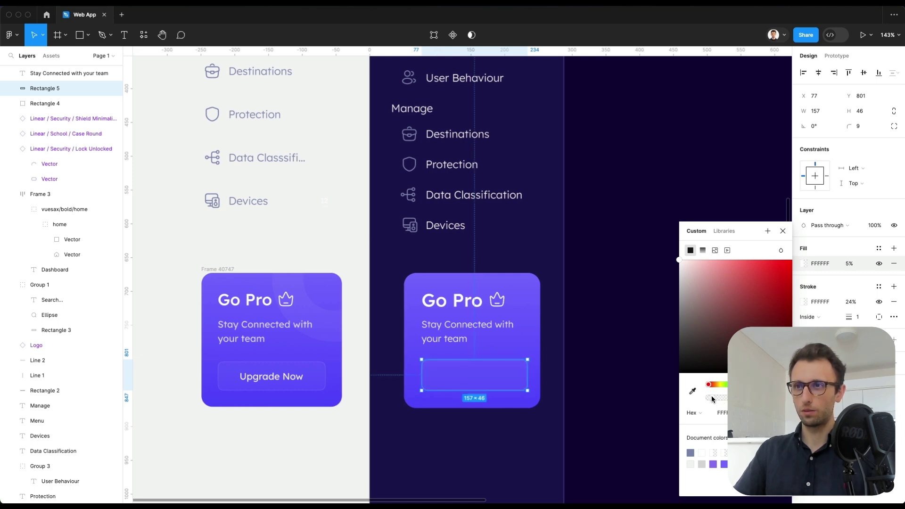
{"action": "left_click", "coordinate": [338, 440]}
{"action": "left_click", "coordinate": [477, 366]}
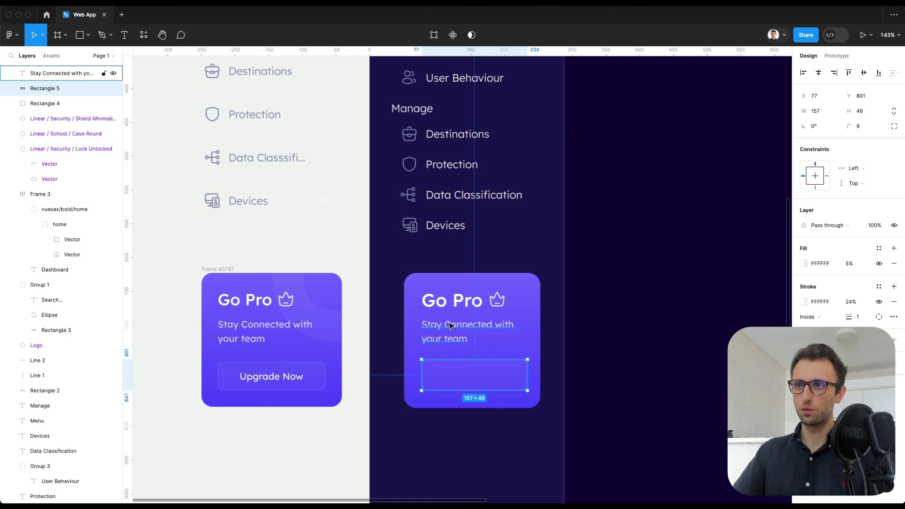
Widen the gradient card's background rectangle to 207.
{"action": "left_click", "coordinate": [535, 315]}
{"action": "left_click", "coordinate": [829, 108]}
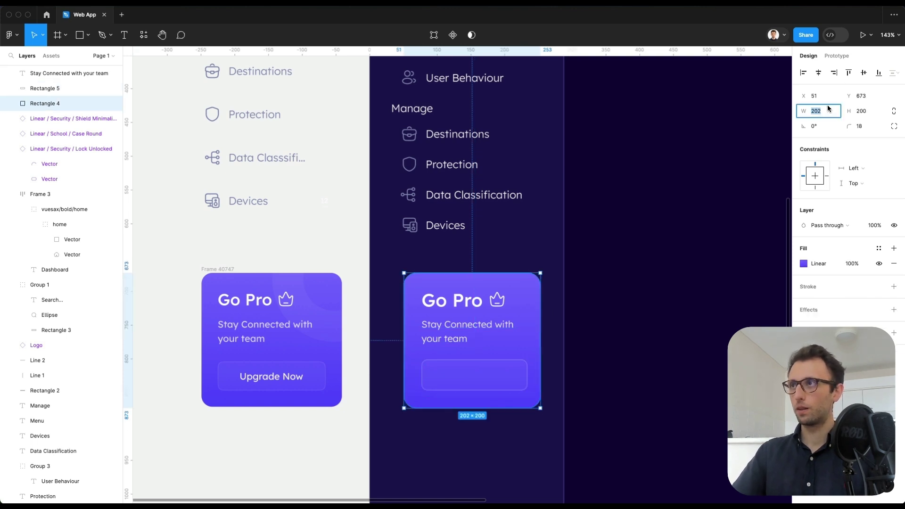
{"action": "key", "text": "Up"}
{"action": "key", "text": "Up"}
{"action": "key", "text": "Up"}
{"action": "key", "text": "Up"}
{"action": "key", "text": "Up"}
{"action": "key", "text": "Up"}
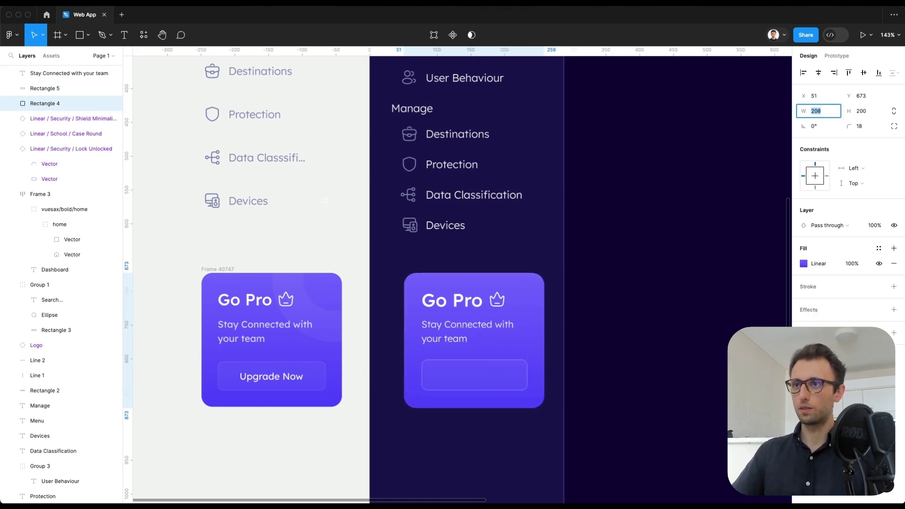
{"action": "key", "text": "Down"}
Shift the whole Go Pro card with its crown, texts and button to X 38, and group these elements.
{"action": "left_click_drag", "start_coordinate": [549, 416], "coordinate": [492, 301]}
{"action": "left_click", "coordinate": [492, 299], "text": "shift"}
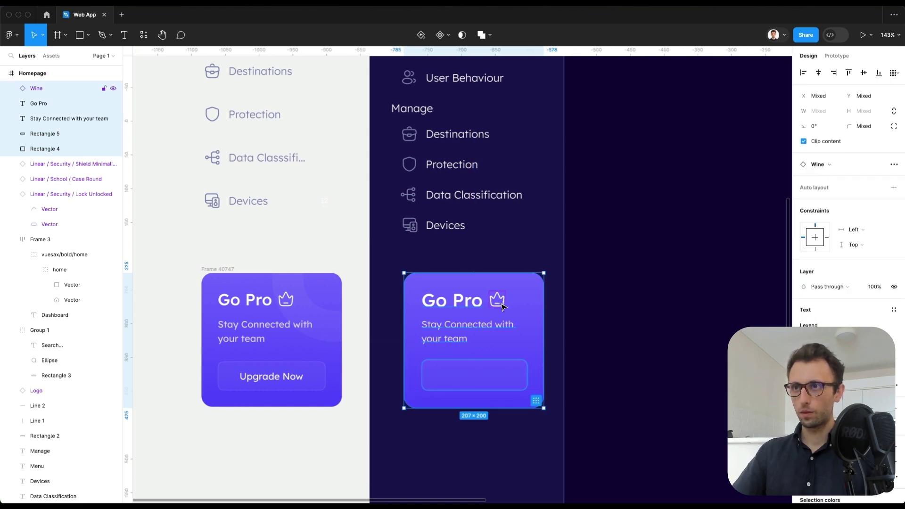
{"action": "key", "text": "shift+Left"}
{"action": "key", "text": "shift+Left"}
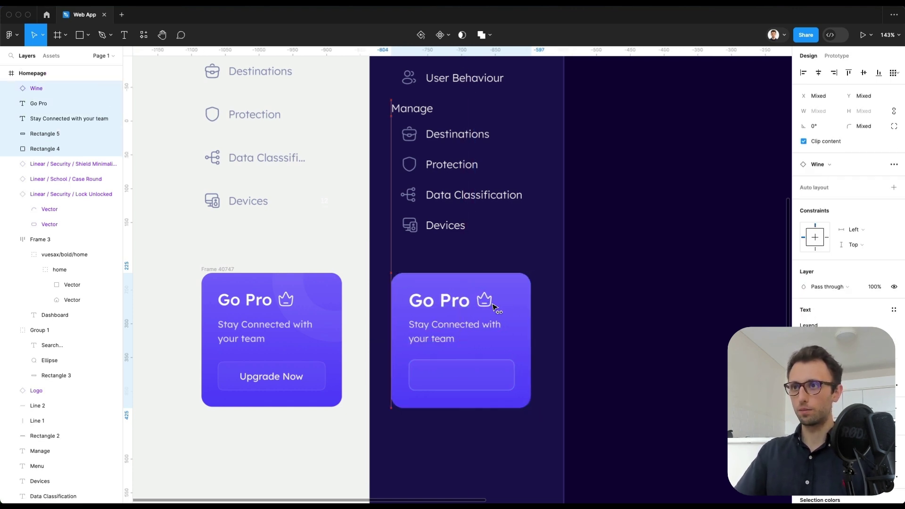
{"action": "left_click_drag", "start_coordinate": [493, 304], "coordinate": [497, 304]}
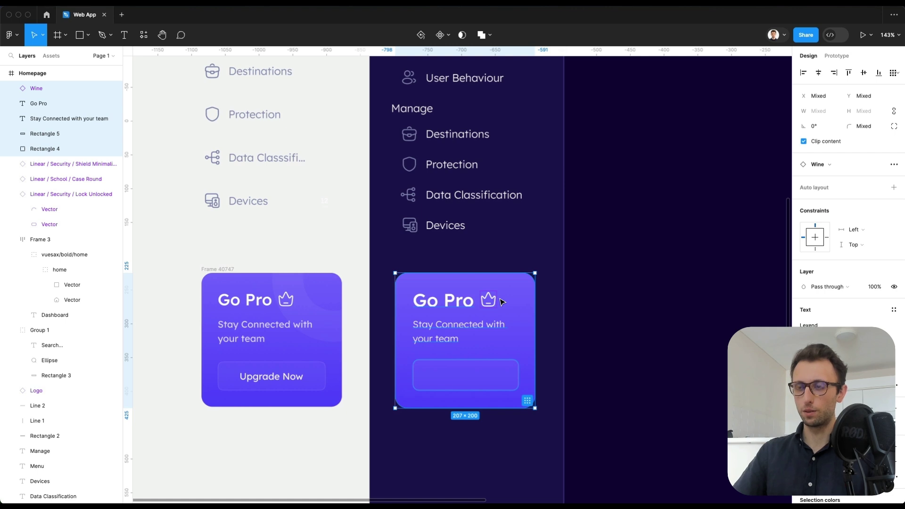
{"action": "key", "text": "super+g"}
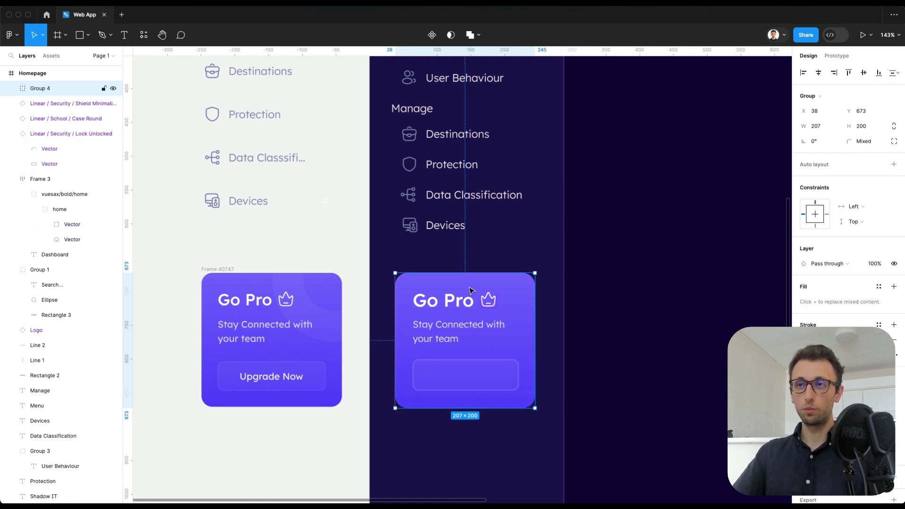
Duplicate the "Stay Connected with your team" text onto the card's button and change the copy to "Upgrade Now".
{"action": "double_click", "coordinate": [464, 324]}
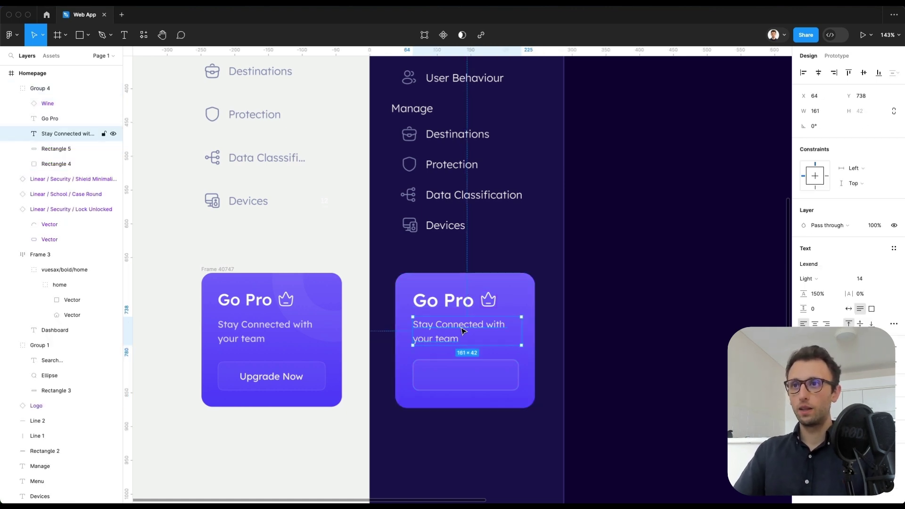
{"action": "key", "text": "super+d"}
{"action": "left_click_drag", "start_coordinate": [459, 331], "coordinate": [466, 379]}
{"action": "double_click", "coordinate": [468, 382]}
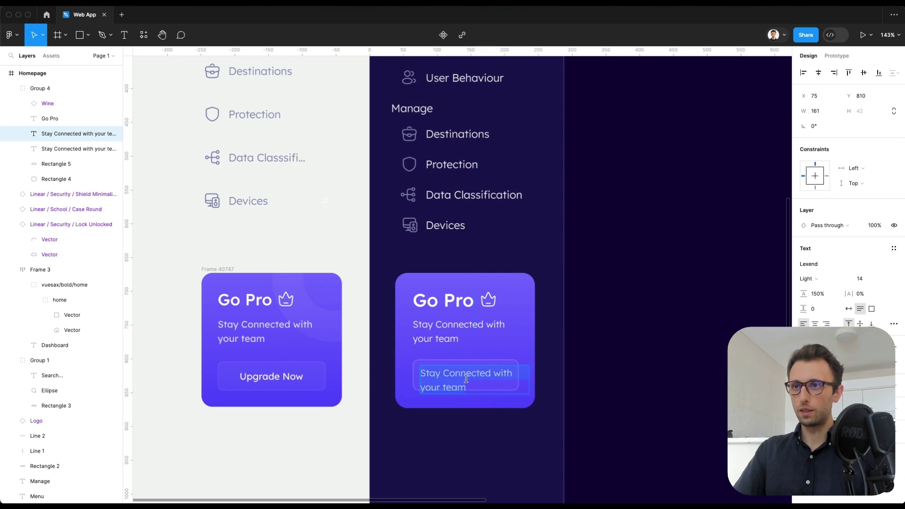
{"action": "type", "text": "Upgr"}
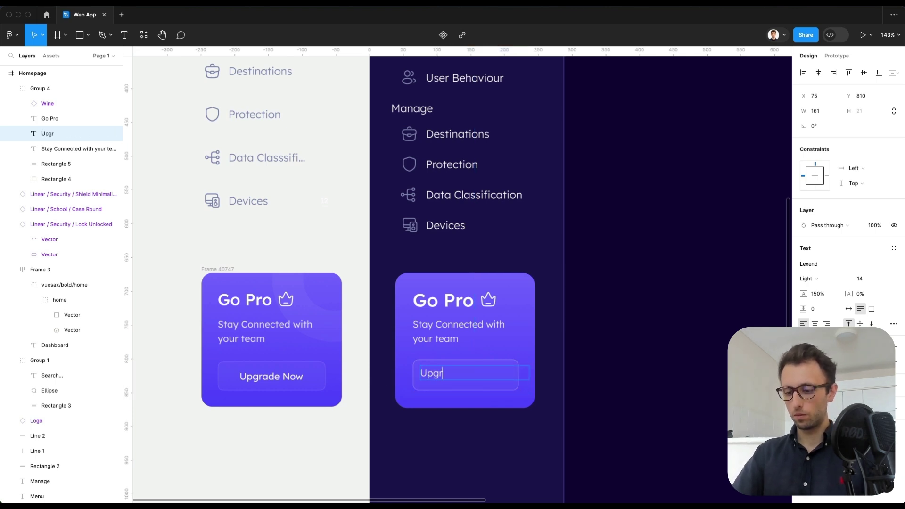
{"action": "type", "text": "ade no"}
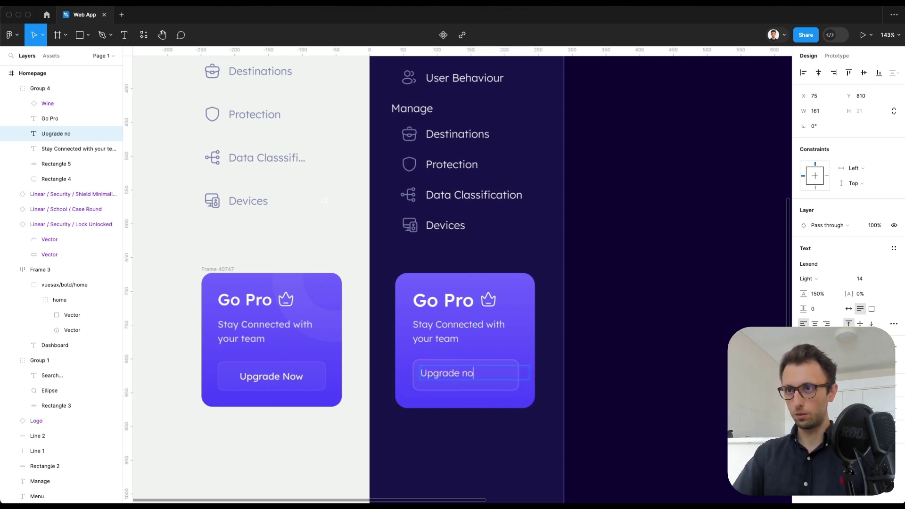
{"action": "key", "text": "Escape"}
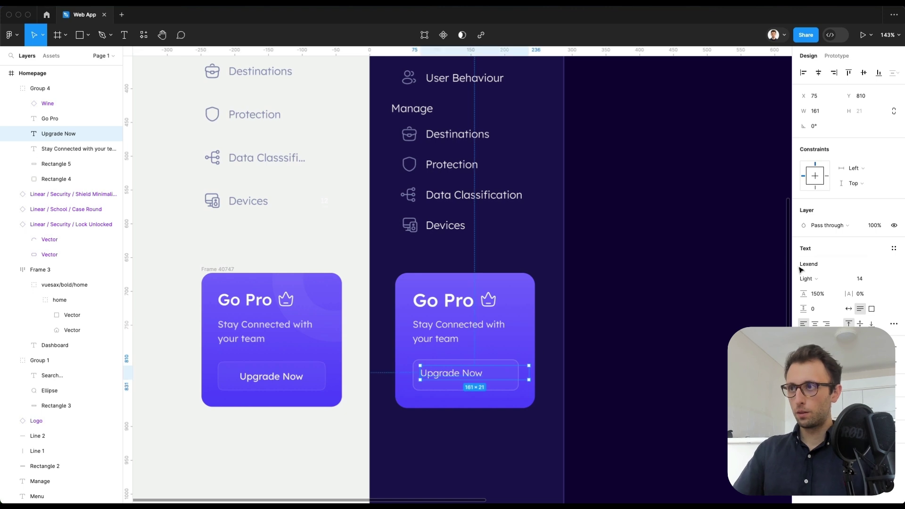
Make the "Upgrade Now" text auto width, centre it in the button at X 93, Y 813, and set its weight to Regular.
{"action": "left_click", "coordinate": [848, 309]}
{"action": "left_click_drag", "start_coordinate": [464, 374], "coordinate": [476, 375]}
{"action": "left_click", "coordinate": [819, 284]}
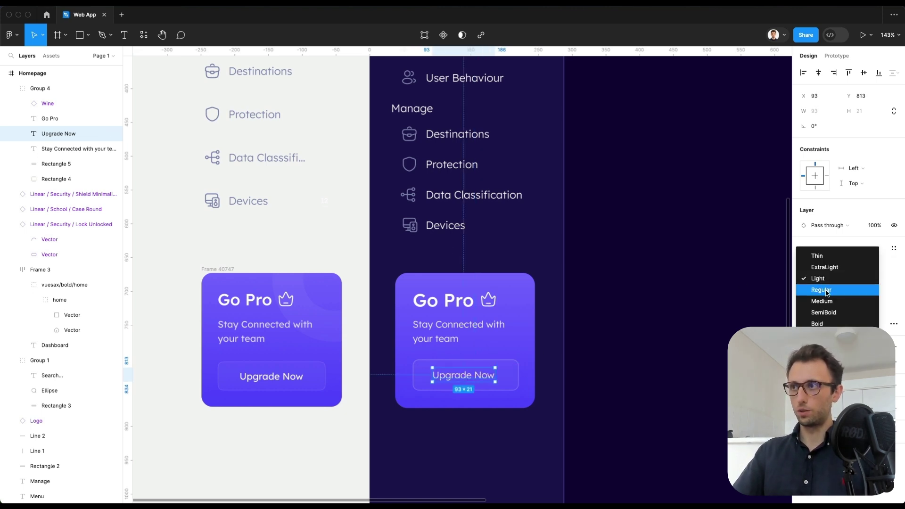
{"action": "left_click", "coordinate": [820, 289]}
{"action": "left_click", "coordinate": [334, 415]}
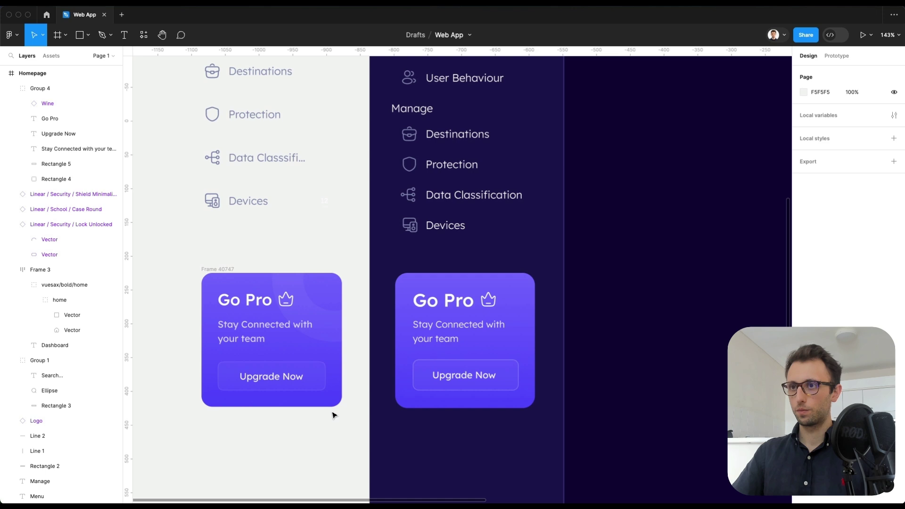
Inspect the reference card's decorative ring, and draw a 136 × 136 circle over the Go Pro card's upper-right corner at X 164, Y 623.
{"action": "left_click", "coordinate": [337, 328]}
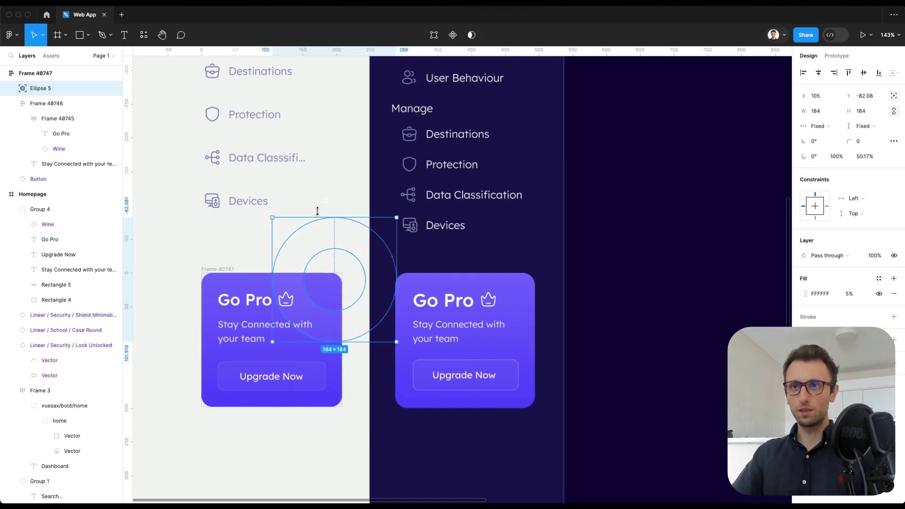
{"action": "left_click", "coordinate": [322, 206]}
{"action": "left_click", "coordinate": [339, 238]}
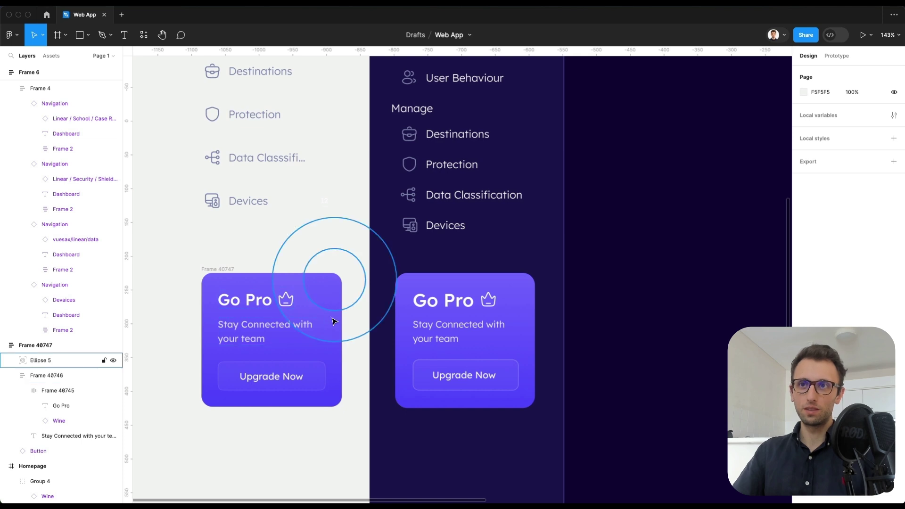
{"action": "left_click", "coordinate": [509, 300]}
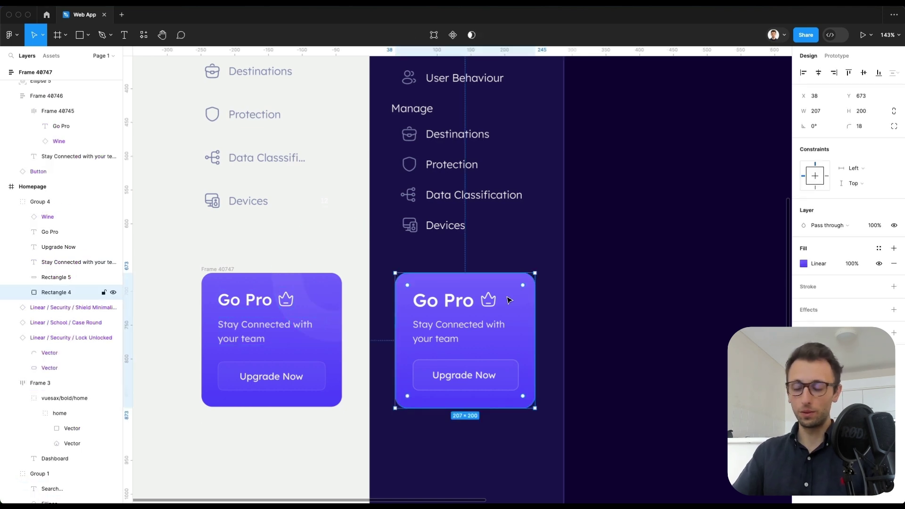
{"action": "key", "text": "o"}
{"action": "mouse_move", "coordinate": [521, 291]}
{"action": "left_mouse_down"}
{"action": "mouse_move", "coordinate": [525, 301]}
{"action": "mouse_move", "coordinate": [508, 301]}
{"action": "left_mouse_up"}
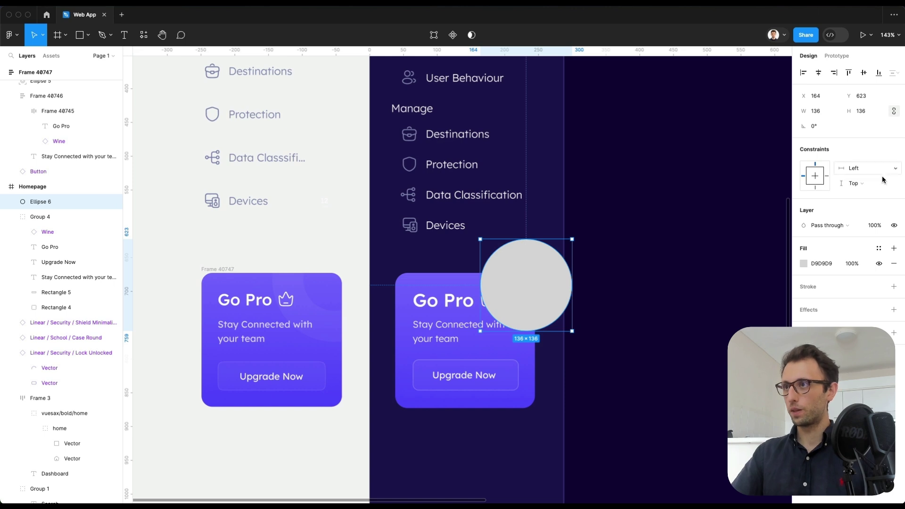
{"action": "scroll", "coordinate": [536, 293], "scroll_direction": "up", "scroll_amount": 5}
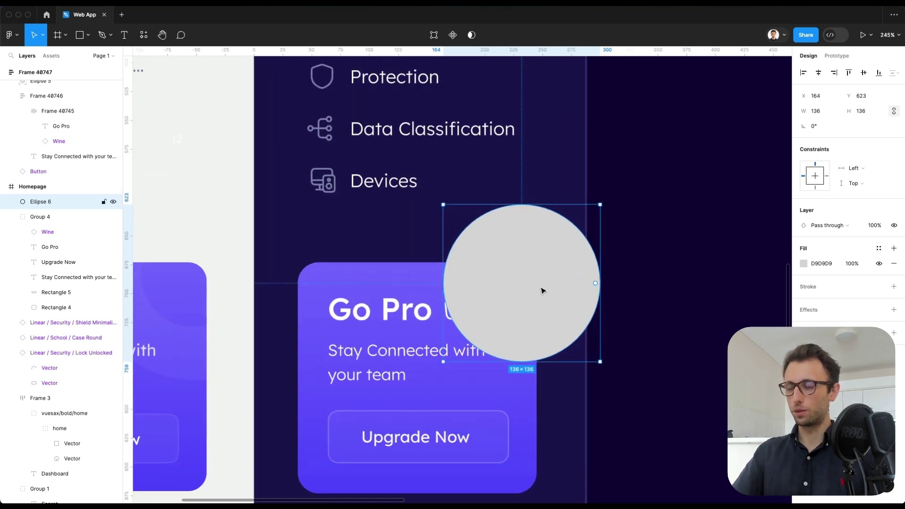
Turn the circle over the Go Pro card's corner into a full ring with a 100% sweep and 53.18% inner ratio.
{"action": "scroll", "coordinate": [598, 285], "scroll_direction": "up", "scroll_amount": 5}
{"action": "scroll", "coordinate": [533, 283], "scroll_direction": "down", "scroll_amount": 3}
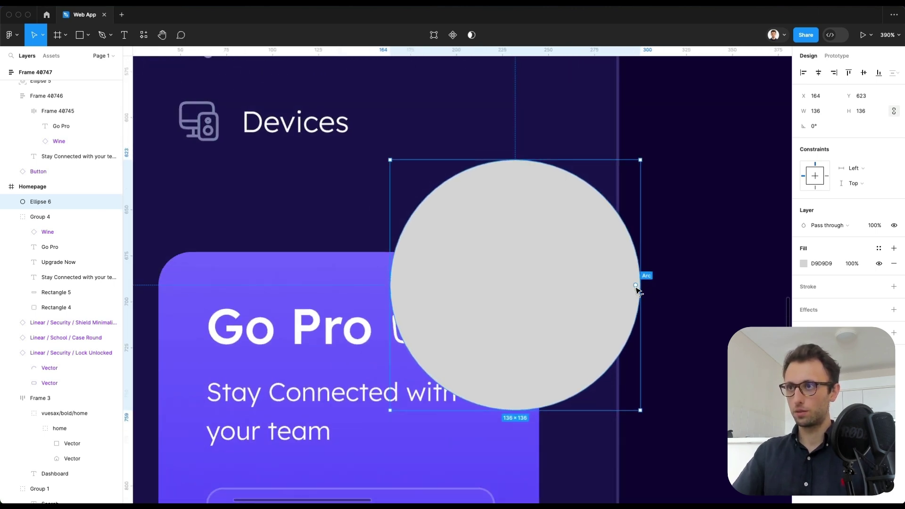
{"action": "left_click_drag", "start_coordinate": [639, 286], "coordinate": [621, 324]}
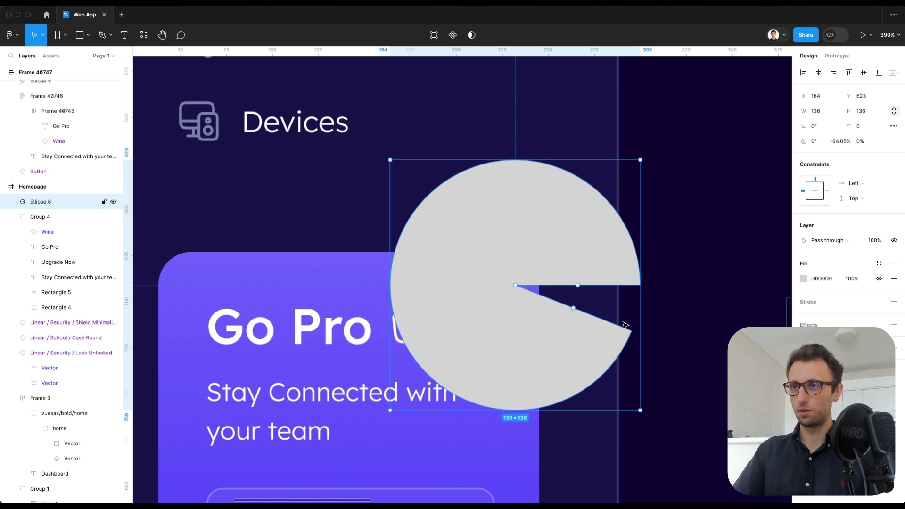
{"action": "left_click_drag", "start_coordinate": [513, 288], "coordinate": [440, 288]}
{"action": "scroll", "coordinate": [440, 289], "scroll_direction": "down", "scroll_amount": 5}
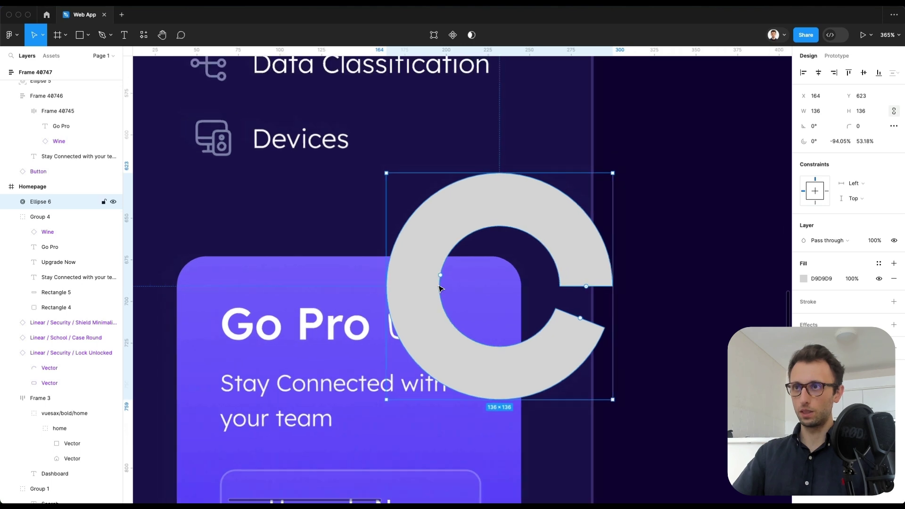
{"action": "left_click_drag", "start_coordinate": [513, 305], "coordinate": [514, 283]}
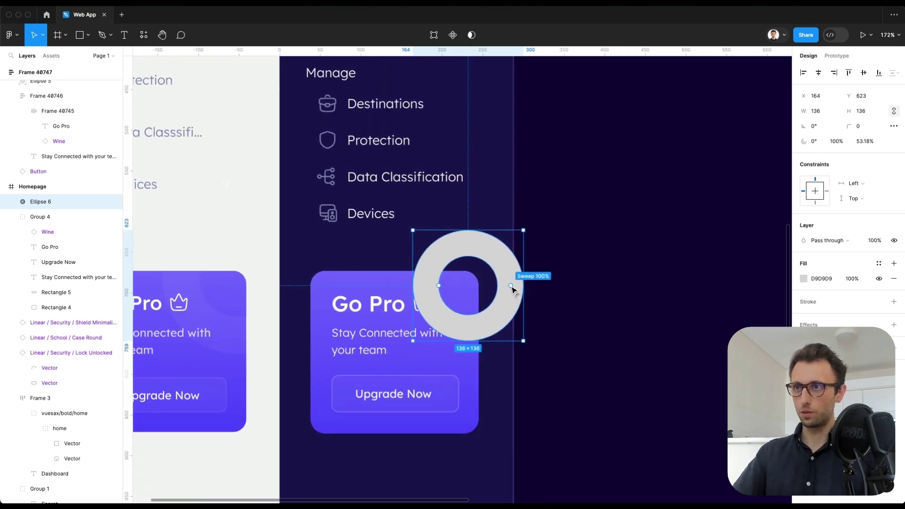
{"action": "scroll", "coordinate": [461, 284], "scroll_direction": "up", "scroll_amount": 3}
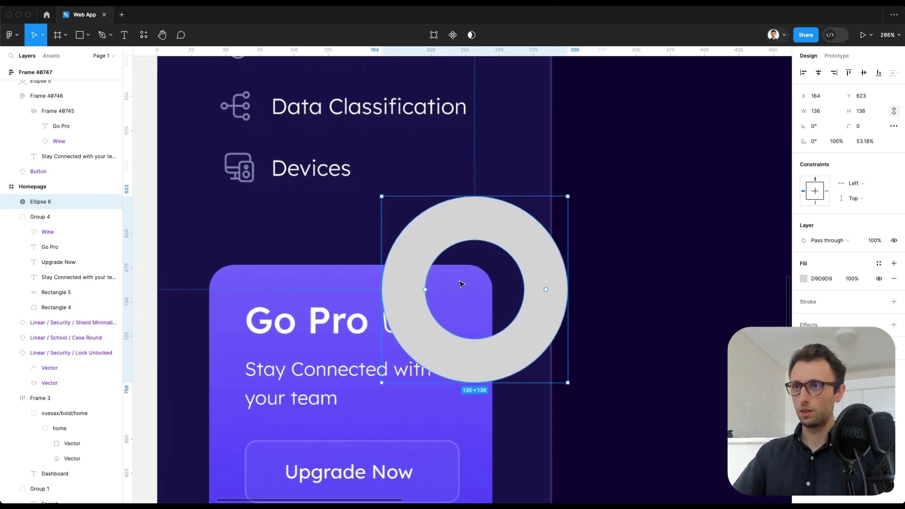
Recolour the ring white (FFFFFF) by sampling the "Go Pro" heading's colour.
{"action": "key", "text": "i"}
{"action": "left_click", "coordinate": [339, 316]}
{"action": "scroll", "coordinate": [376, 317], "scroll_direction": "down", "scroll_amount": 5}
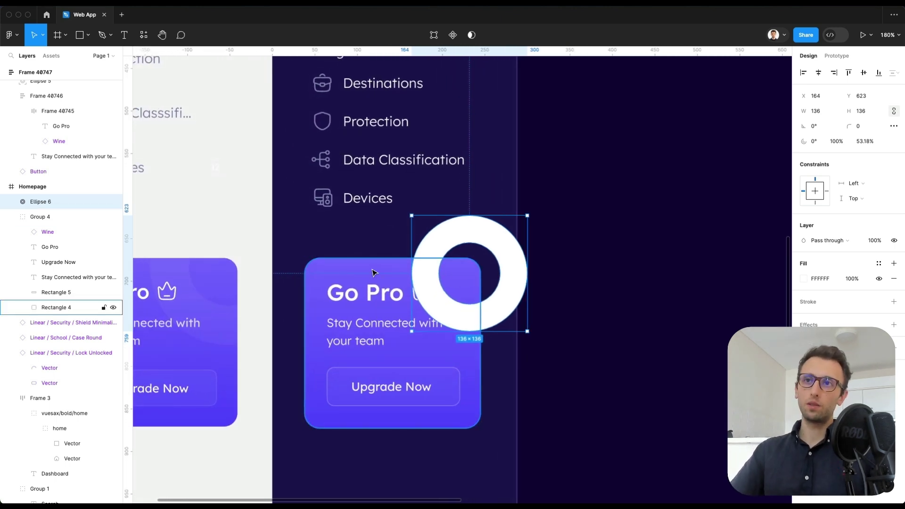
Duplicate the Go Pro card's 207 × 200 background rectangle and use the copy as a mask for the ring.
{"action": "left_click", "coordinate": [375, 270]}
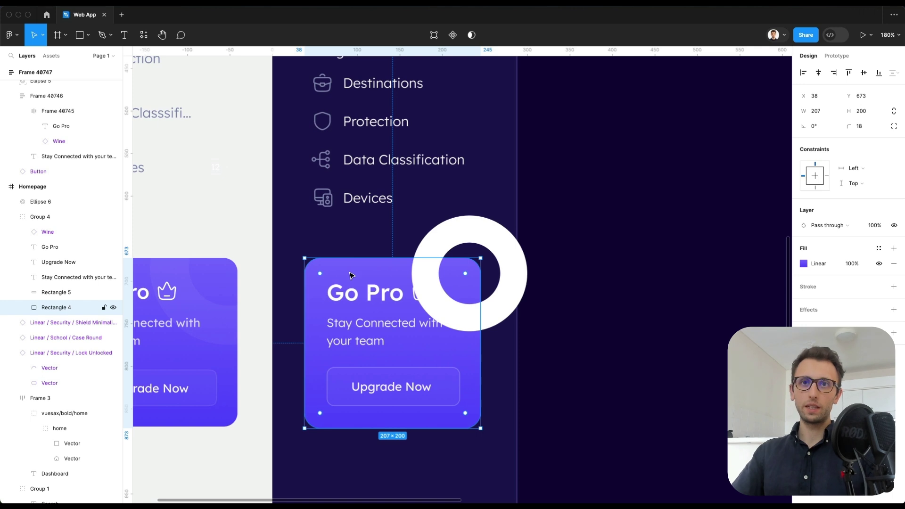
{"action": "key", "text": "super+d"}
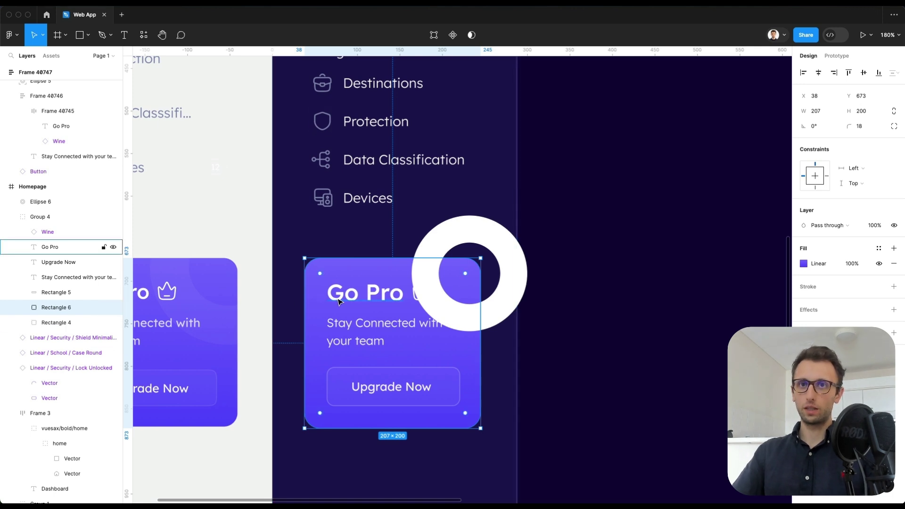
{"action": "left_click", "coordinate": [462, 241]}
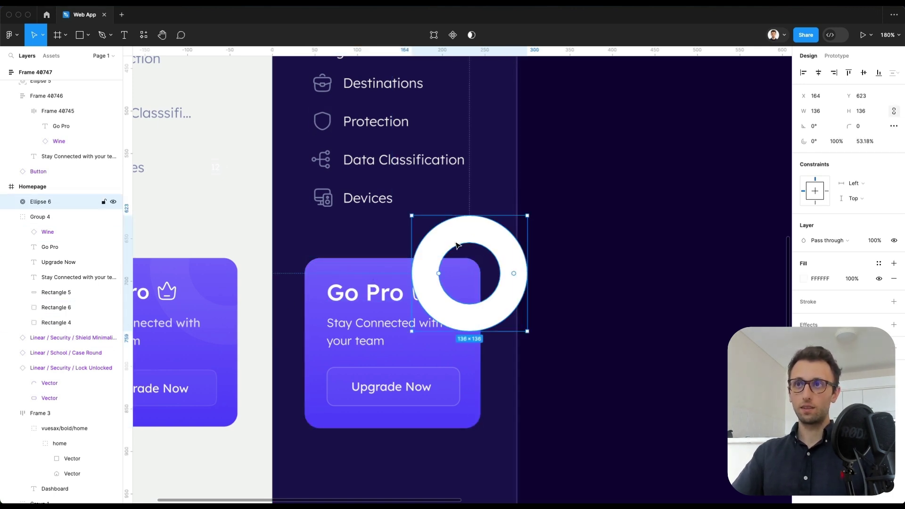
{"action": "left_click", "coordinate": [377, 272], "text": "shift"}
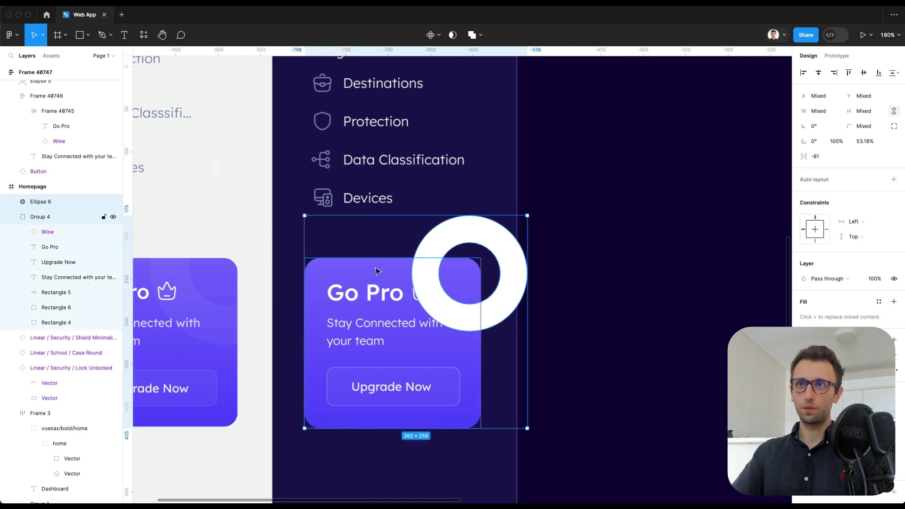
{"action": "left_click", "coordinate": [377, 271], "text": "shift"}
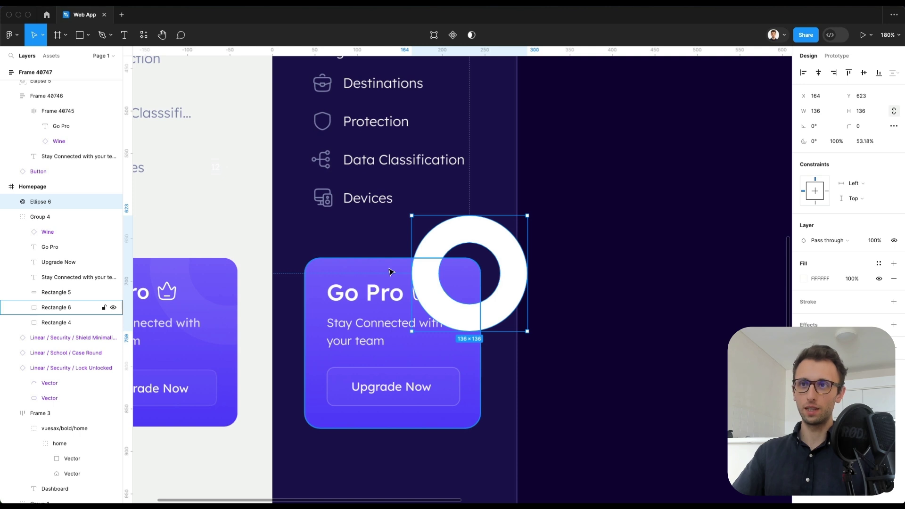
{"action": "left_click", "coordinate": [389, 271], "text": "shift+super"}
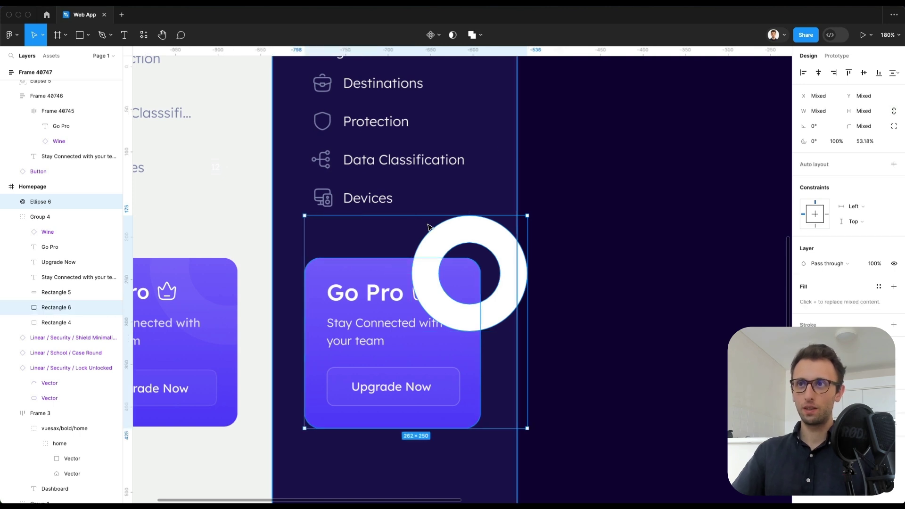
{"action": "left_click", "coordinate": [451, 36]}
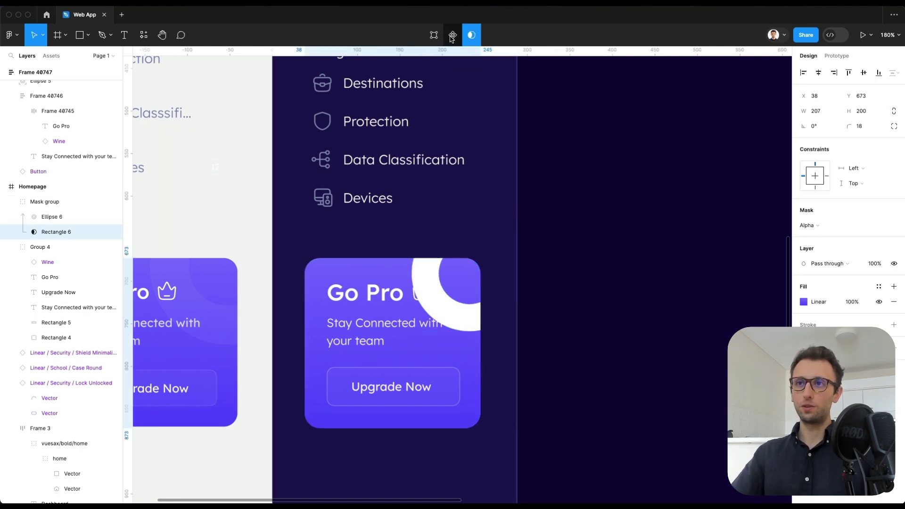
Reduce the masked ring's fill opacity to 30%, 20% and finally 10%.
{"action": "left_click", "coordinate": [431, 272]}
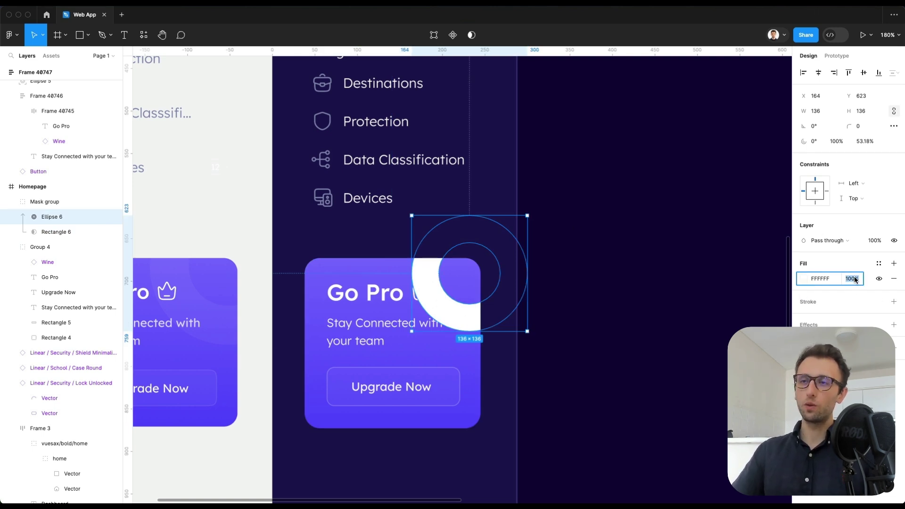
{"action": "type", "text": "30"}
{"action": "key", "text": "Return"}
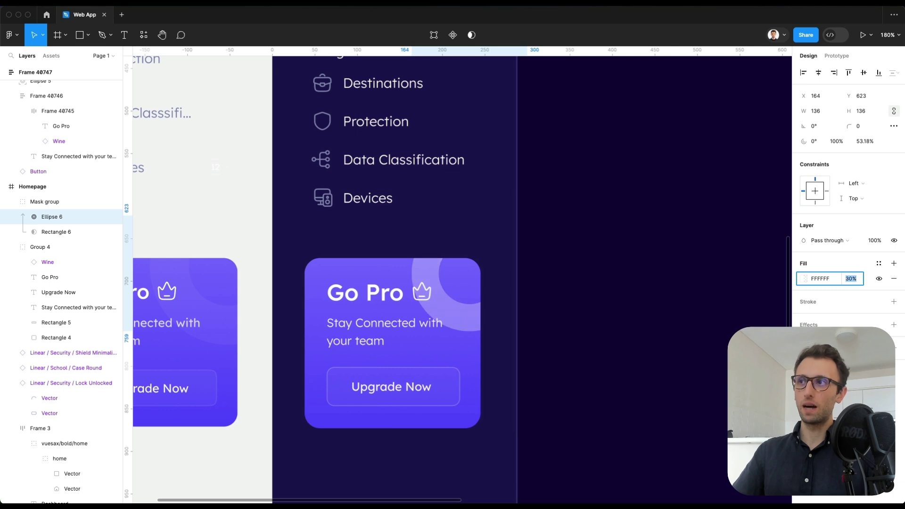
{"action": "type", "text": "20"}
{"action": "key", "text": "Return"}
{"action": "type", "text": "10"}
{"action": "key", "text": "Return"}
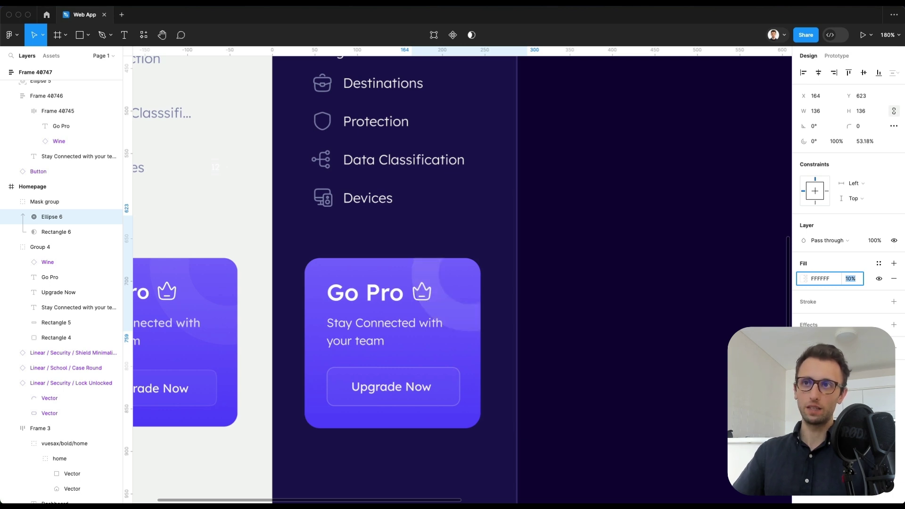
Enlarge the masked ring to 163 × 163 and place it at X 152, Y 607 over the card's upper-right corner.
{"action": "left_click_drag", "start_coordinate": [411, 330], "coordinate": [403, 338]}
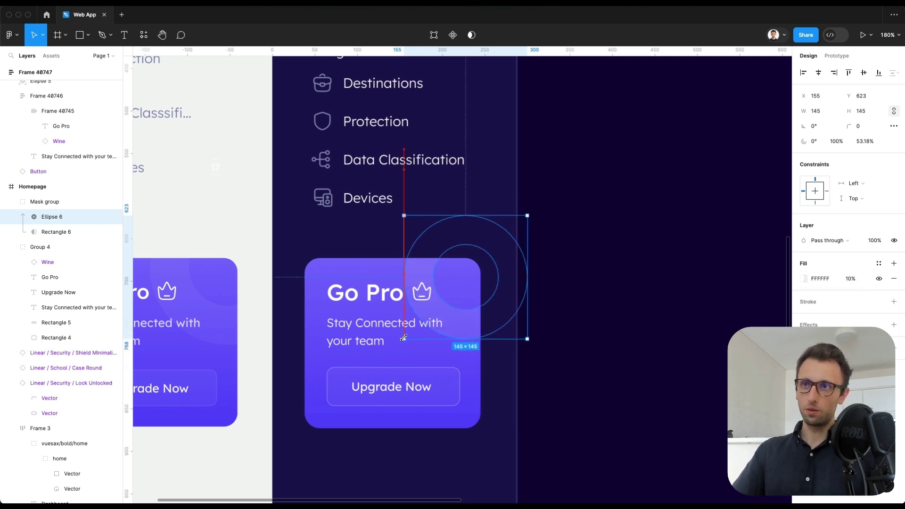
{"action": "key", "text": "Right"}
{"action": "key", "text": "Right"}
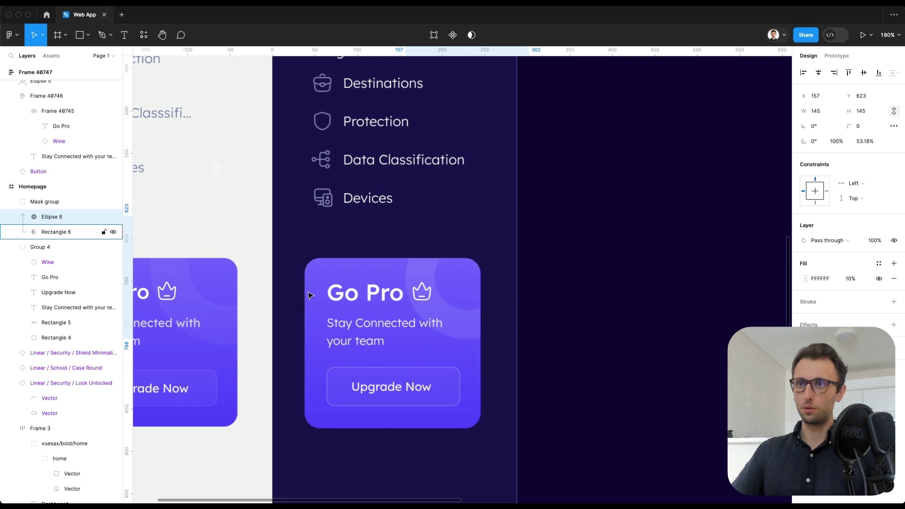
{"action": "left_click", "coordinate": [257, 220]}
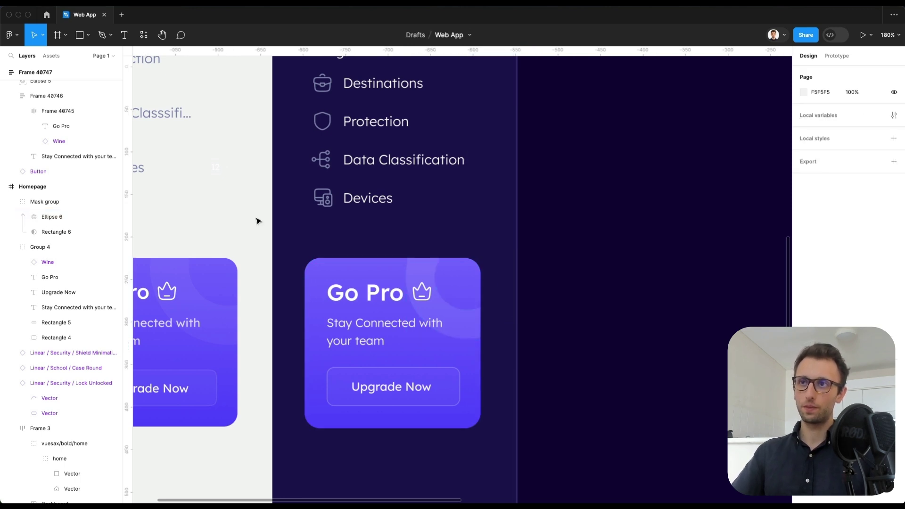
{"action": "scroll", "coordinate": [254, 218], "scroll_direction": "down", "scroll_amount": 3}
{"action": "scroll", "coordinate": [253, 218], "scroll_direction": "up", "scroll_amount": 2}
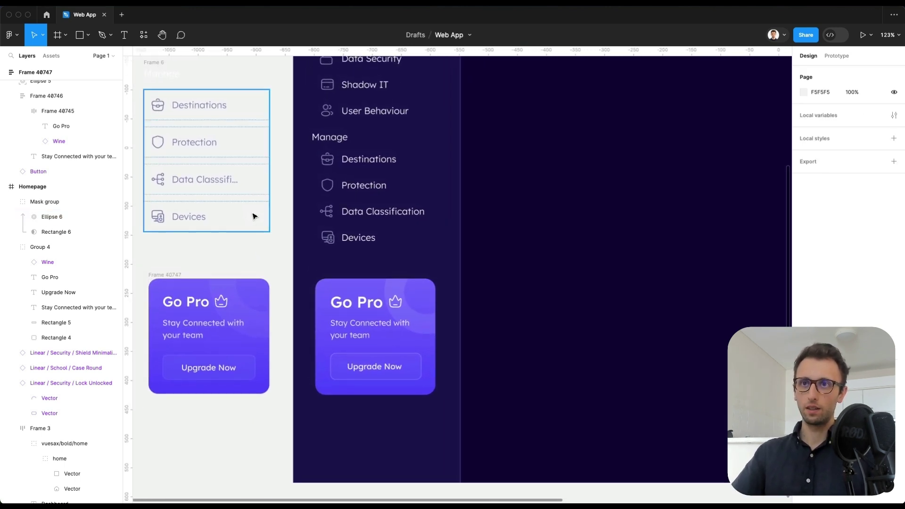
{"action": "left_click", "coordinate": [418, 319]}
{"action": "left_click", "coordinate": [418, 320]}
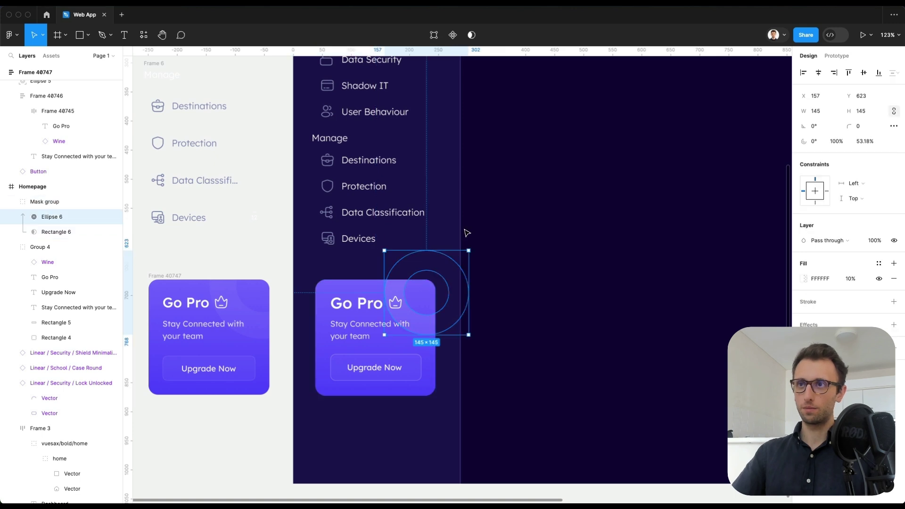
{"action": "left_click_drag", "start_coordinate": [467, 250], "coordinate": [477, 242]}
{"action": "left_click_drag", "start_coordinate": [423, 321], "coordinate": [425, 328]}
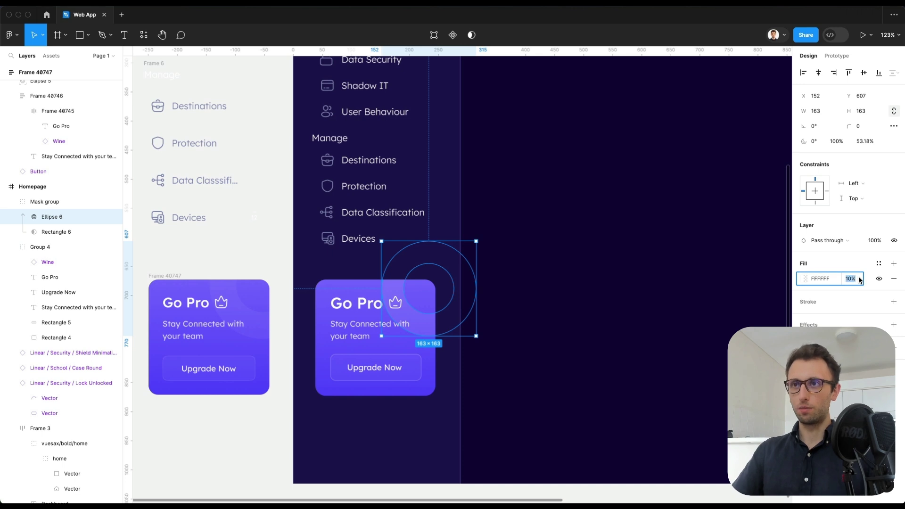
Set the ring's fill opacity to 7% and deselect it.
{"action": "type", "text": "7"}
{"action": "key", "text": "Return"}
{"action": "left_click", "coordinate": [266, 240]}
Duplicate the sidebar's search field into the header bar at X 321, Y 25.
{"action": "scroll", "coordinate": [269, 238], "scroll_direction": "down", "scroll_amount": 5}
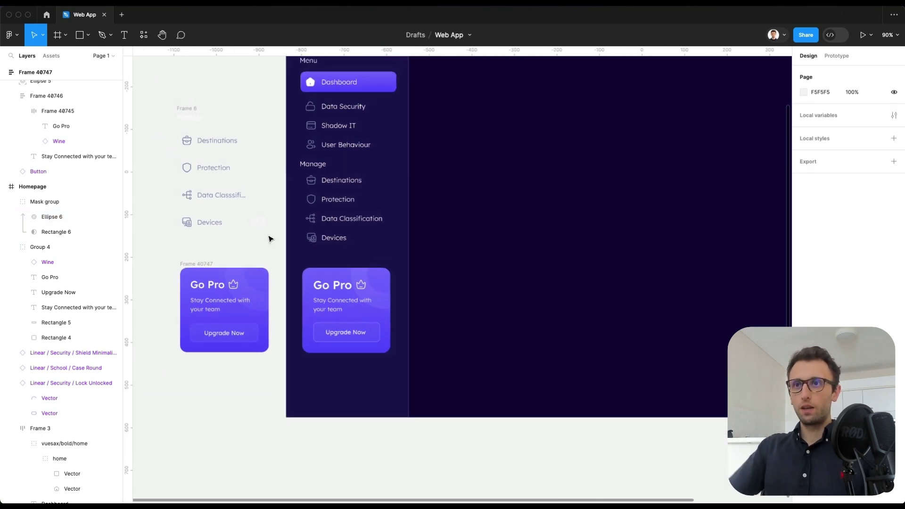
{"action": "scroll", "coordinate": [279, 232], "scroll_direction": "up", "scroll_amount": 2}
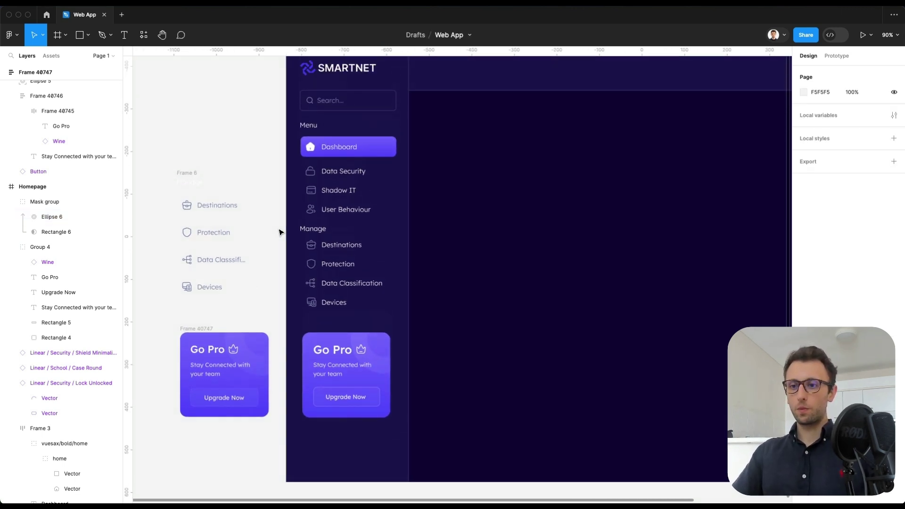
{"action": "scroll", "coordinate": [493, 383], "scroll_direction": "down", "scroll_amount": 3}
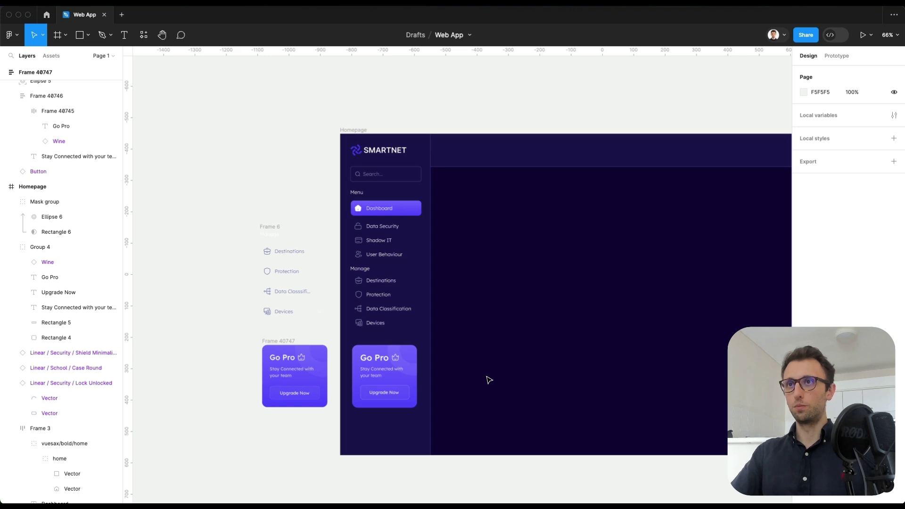
{"action": "scroll", "coordinate": [467, 362], "scroll_direction": "right", "scroll_amount": 3}
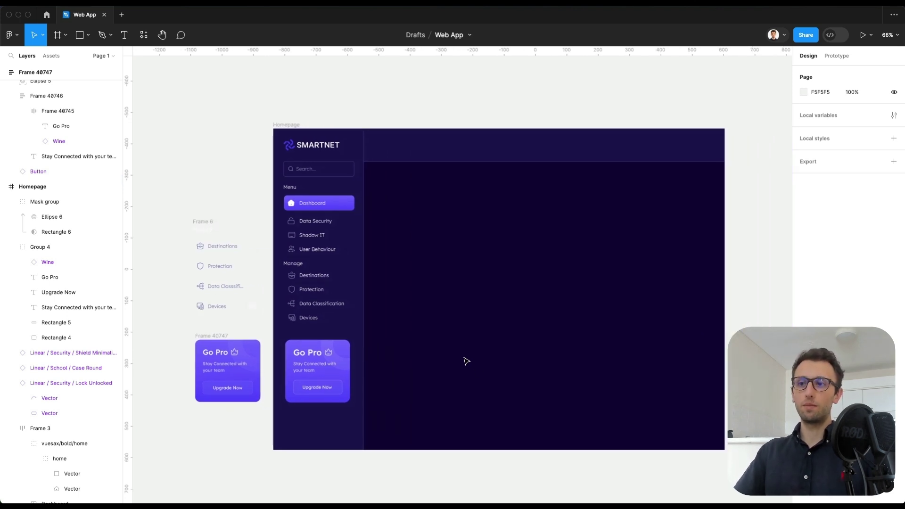
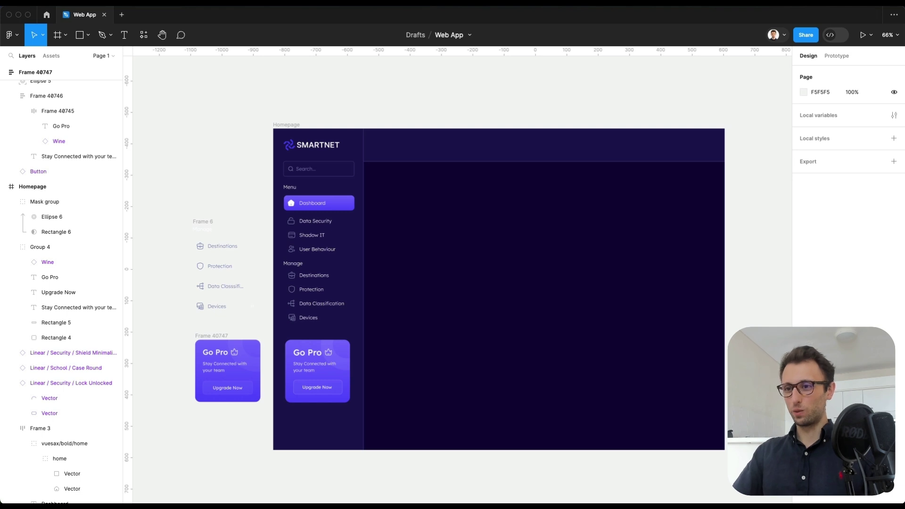
{"action": "left_click", "coordinate": [313, 157]}
{"action": "scroll", "coordinate": [313, 163], "scroll_direction": "up", "scroll_amount": 2}
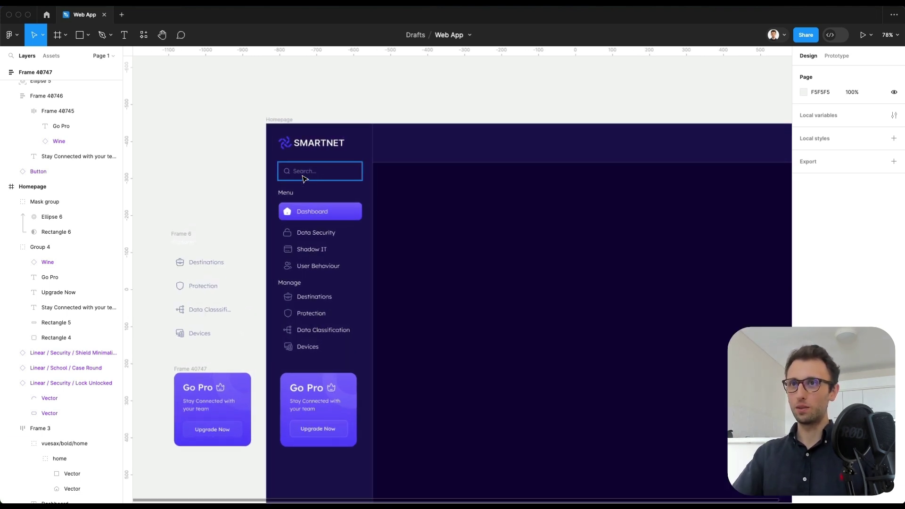
{"action": "left_click_drag", "start_coordinate": [304, 178], "coordinate": [410, 149]}
{"action": "scroll", "coordinate": [409, 149], "scroll_direction": "up", "scroll_amount": 5}
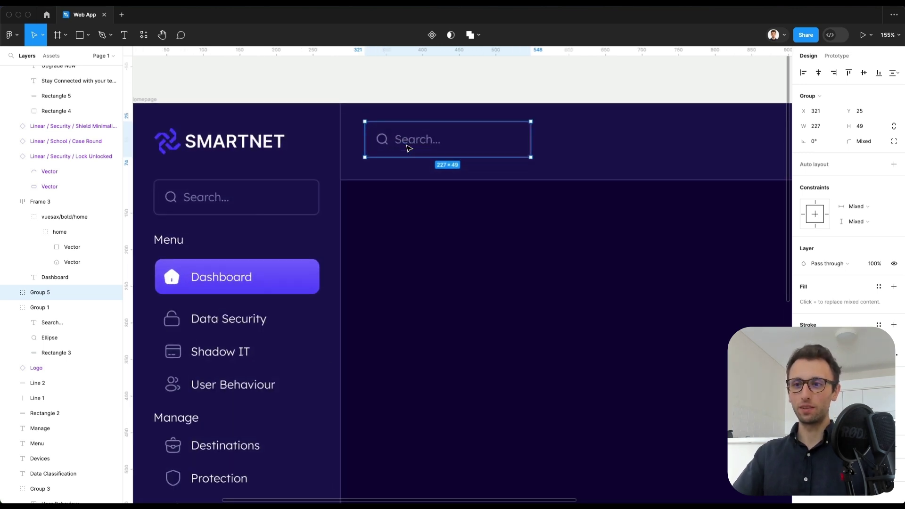
Widen the header search field's background rectangle to 376, keeping its height at 49.
{"action": "double_click", "coordinate": [513, 140]}
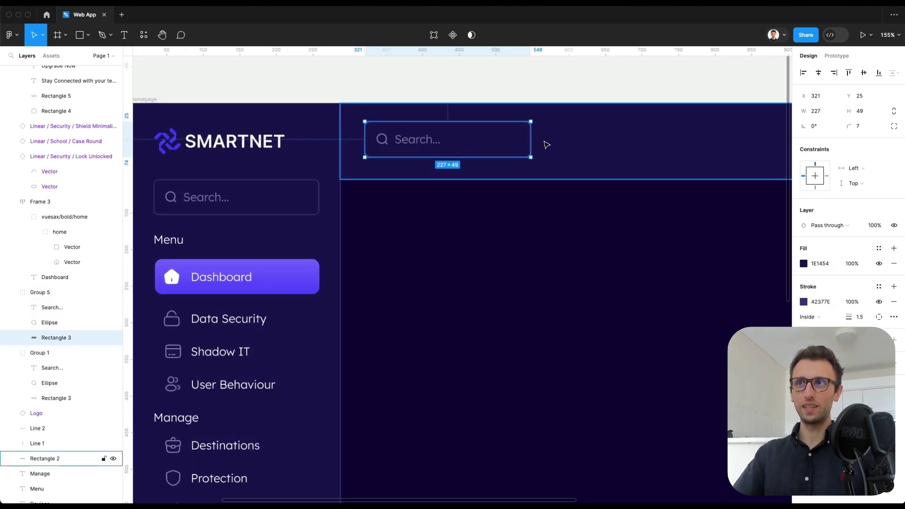
{"action": "left_click_drag", "start_coordinate": [531, 140], "coordinate": [640, 137]}
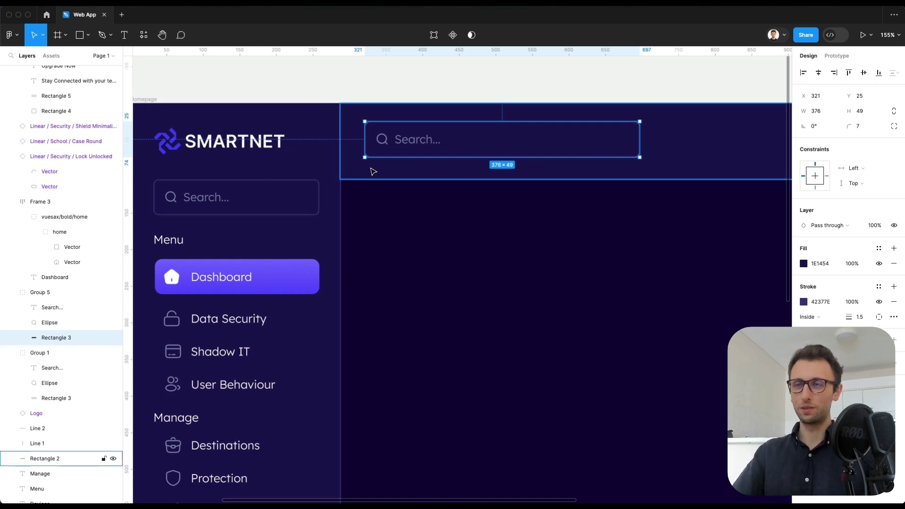
{"action": "scroll", "coordinate": [372, 169], "scroll_direction": "down", "scroll_amount": 3}
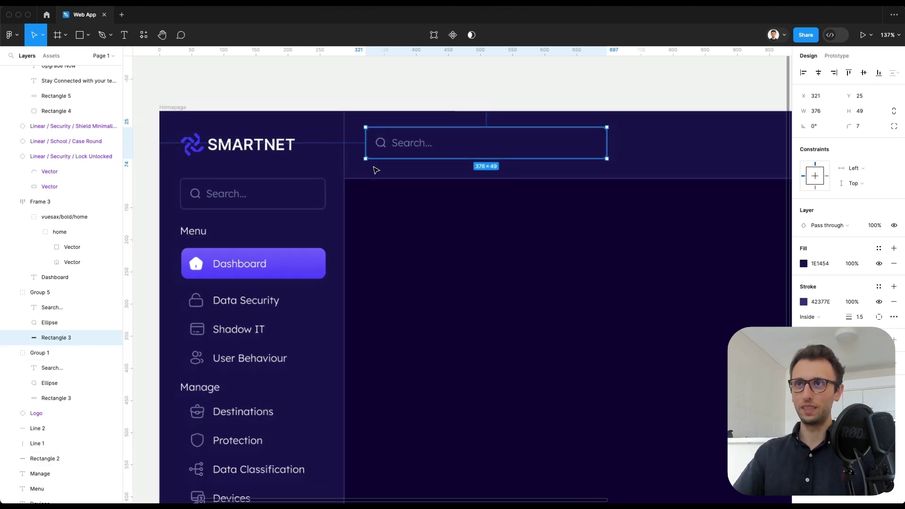
Change the header search field's placeholder text to "Type to search...".
{"action": "double_click", "coordinate": [400, 145]}
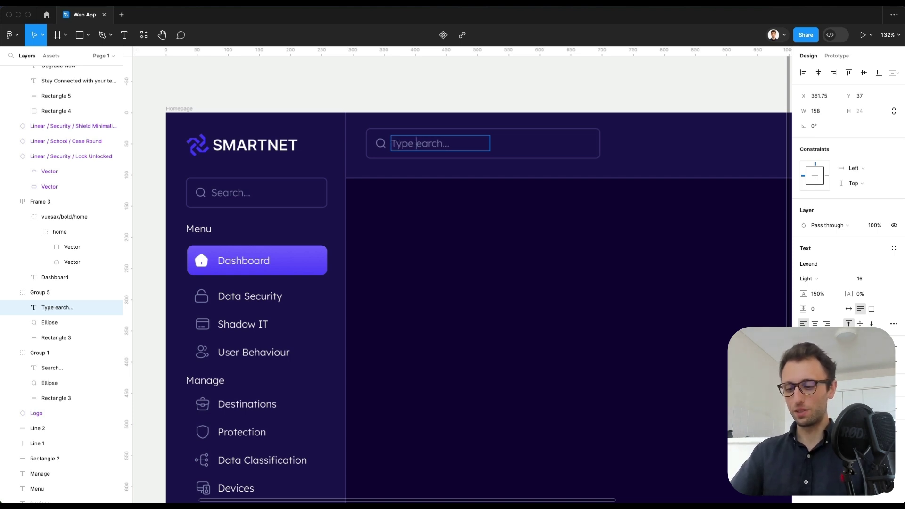
{"action": "left_click", "coordinate": [458, 99]}
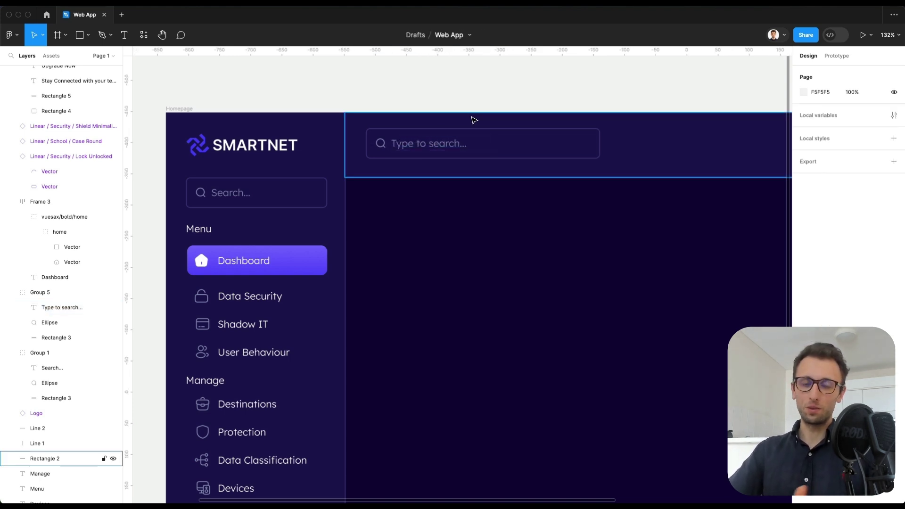
{"action": "scroll", "coordinate": [474, 121], "scroll_direction": "down", "scroll_amount": 3}
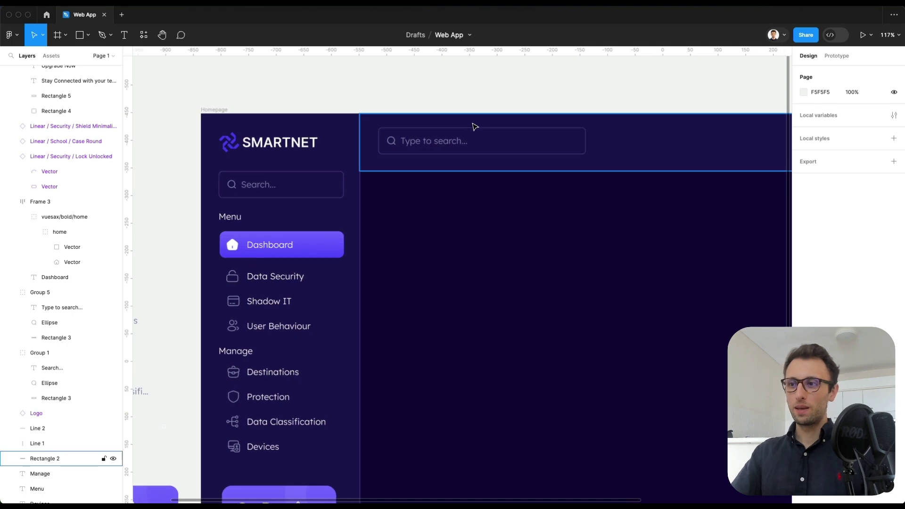
Duplicate the header search field's background rectangle and place the copy in the header at X 904, Y 25.
{"action": "scroll", "coordinate": [474, 126], "scroll_direction": "down", "scroll_amount": 3}
{"action": "scroll", "coordinate": [476, 125], "scroll_direction": "right", "scroll_amount": 3}
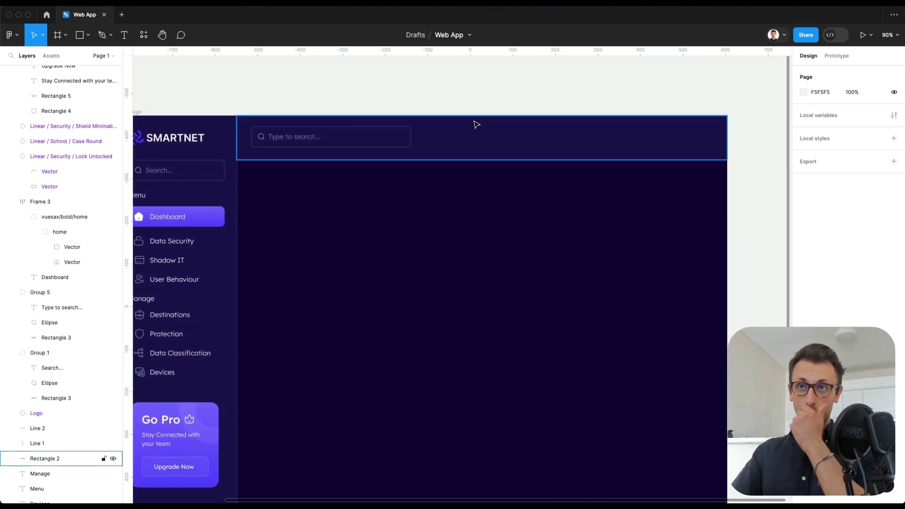
{"action": "scroll", "coordinate": [481, 105], "scroll_direction": "left", "scroll_amount": 2}
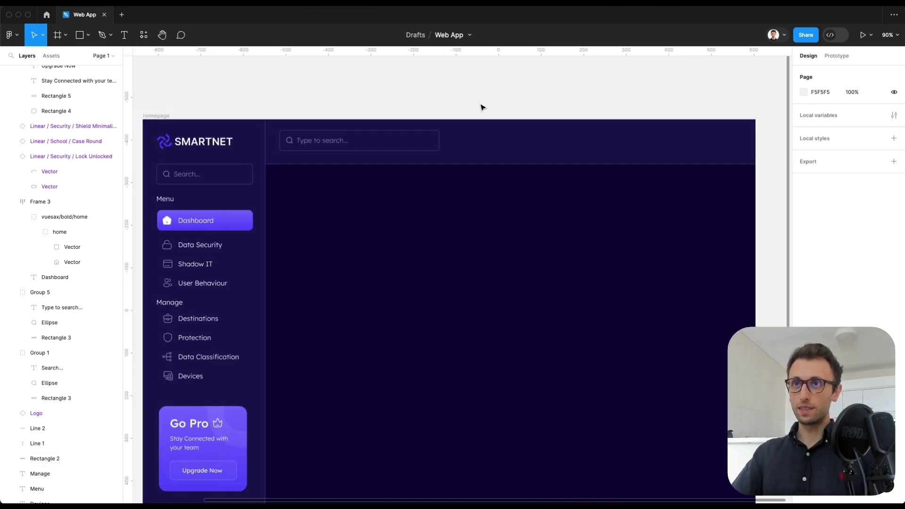
{"action": "left_click", "coordinate": [421, 144]}
{"action": "scroll", "coordinate": [424, 127], "scroll_direction": "up", "scroll_amount": 5}
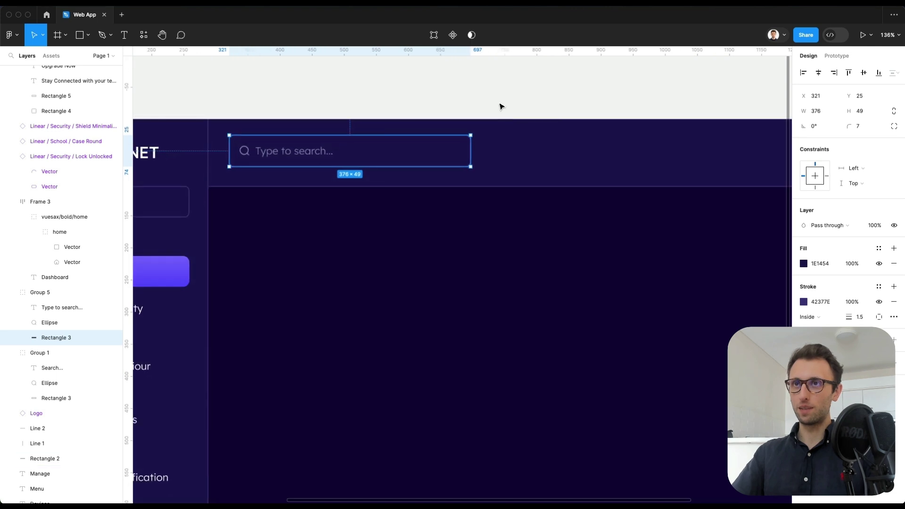
{"action": "left_click", "coordinate": [534, 116]}
{"action": "scroll", "coordinate": [534, 117], "scroll_direction": "right", "scroll_amount": 5}
{"action": "key", "text": "ctrl+v"}
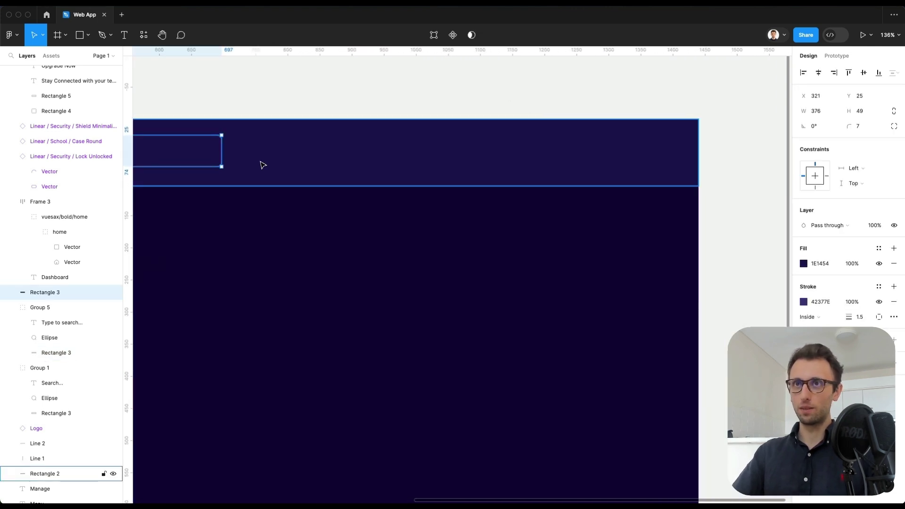
{"action": "left_click_drag", "start_coordinate": [223, 154], "coordinate": [602, 155]}
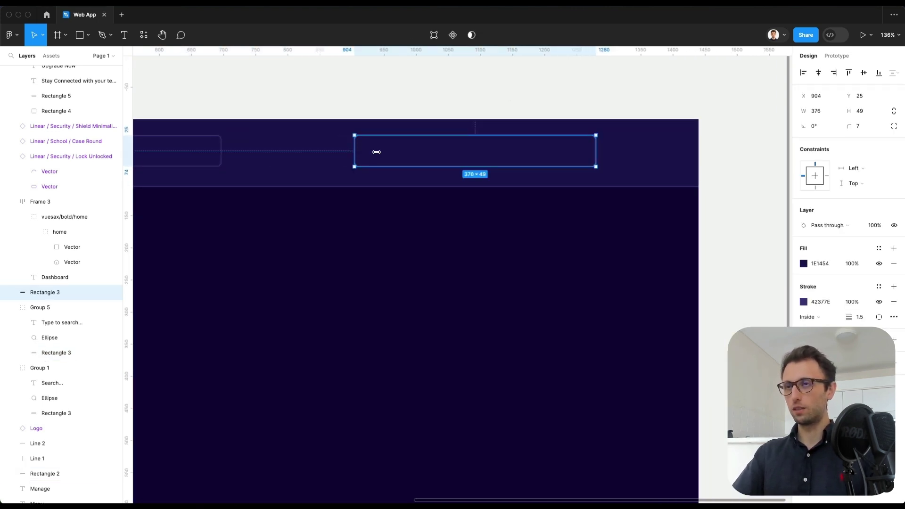
Narrow the copied header rectangle to 135 wide, keeping its height at 49.
{"action": "left_click_drag", "start_coordinate": [377, 152], "coordinate": [518, 150]}
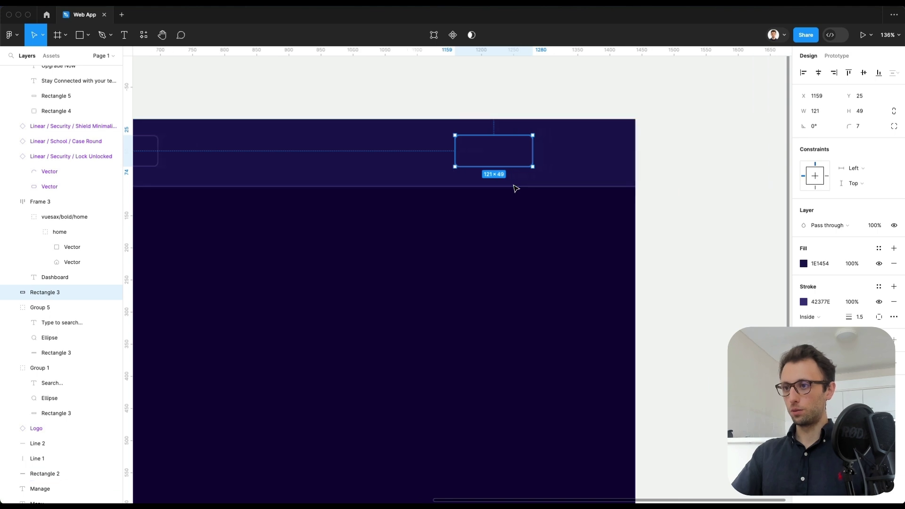
{"action": "scroll", "coordinate": [512, 185], "scroll_direction": "up", "scroll_amount": 8}
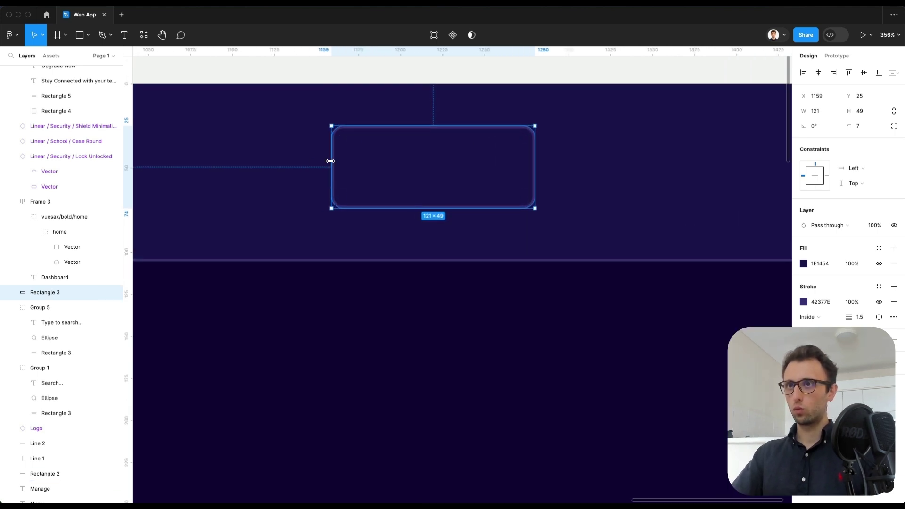
{"action": "left_click_drag", "start_coordinate": [330, 161], "coordinate": [309, 161]}
Draw a vertical divider line 28 long inside the small header rectangle, with a 1.5 stroke sampled from its 42377E border.
{"action": "key", "text": "l"}
{"action": "left_click_drag", "start_coordinate": [386, 142], "coordinate": [386, 190]}
{"action": "key", "text": "i"}
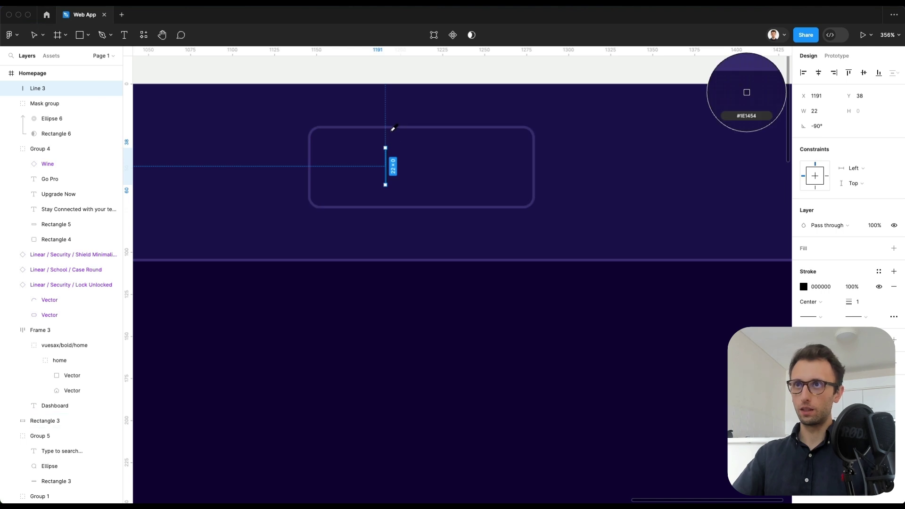
{"action": "left_click", "coordinate": [530, 163]}
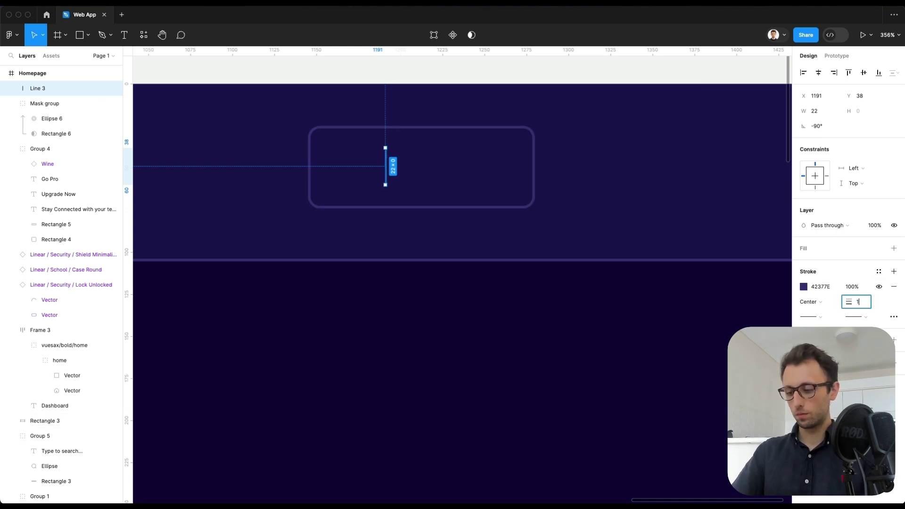
{"action": "key", "text": "Return"}
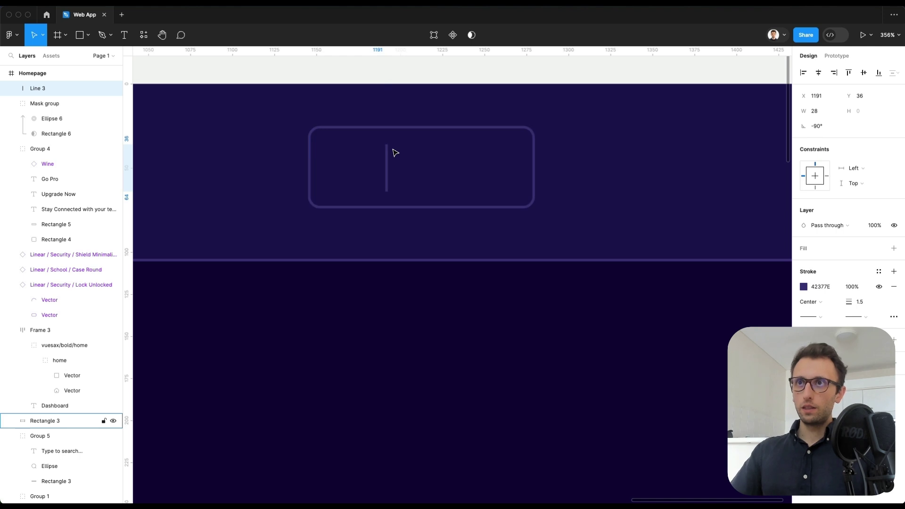
Duplicate the divider three times, with copies on both side edges of the rectangle, and distribute all four lines horizontally.
{"action": "left_click_drag", "start_coordinate": [388, 156], "coordinate": [460, 156]}
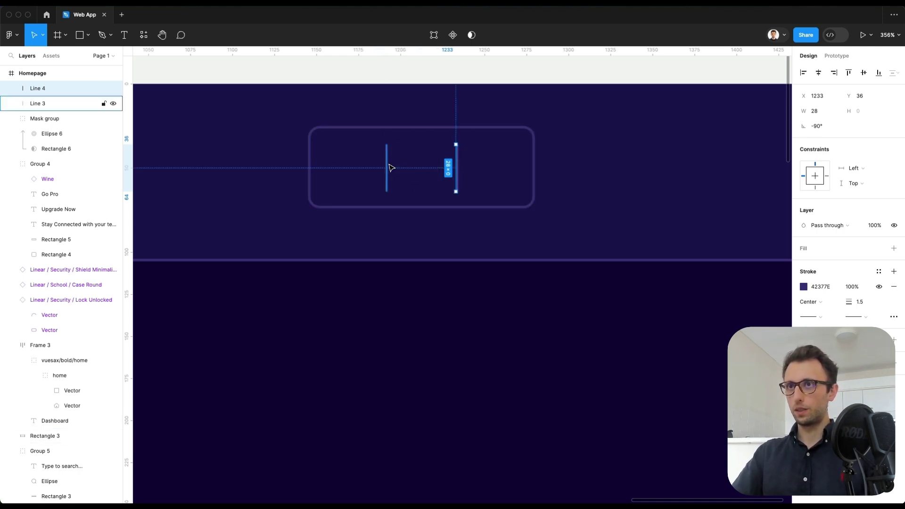
{"action": "left_click_drag", "start_coordinate": [388, 166], "coordinate": [531, 168]}
{"action": "left_click", "coordinate": [464, 176], "text": "shift"}
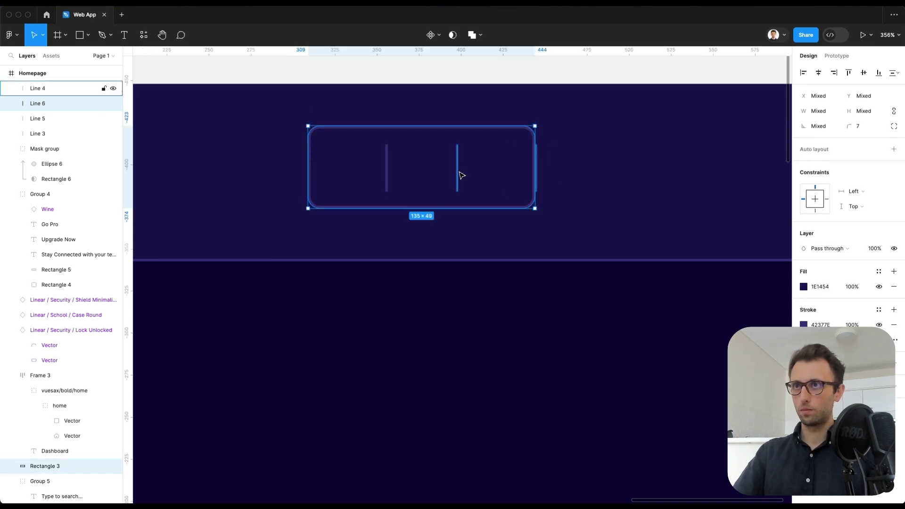
{"action": "left_click", "coordinate": [457, 176], "text": "shift"}
{"action": "left_click", "coordinate": [477, 171], "text": "shift"}
{"action": "left_click", "coordinate": [387, 171], "text": "shift"}
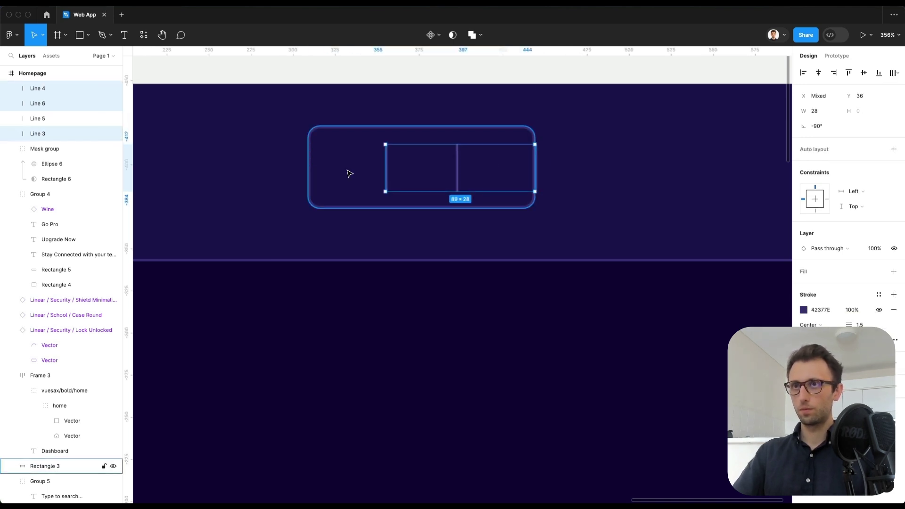
{"action": "left_click", "coordinate": [310, 173], "text": "shift"}
{"action": "left_click", "coordinate": [890, 74]}
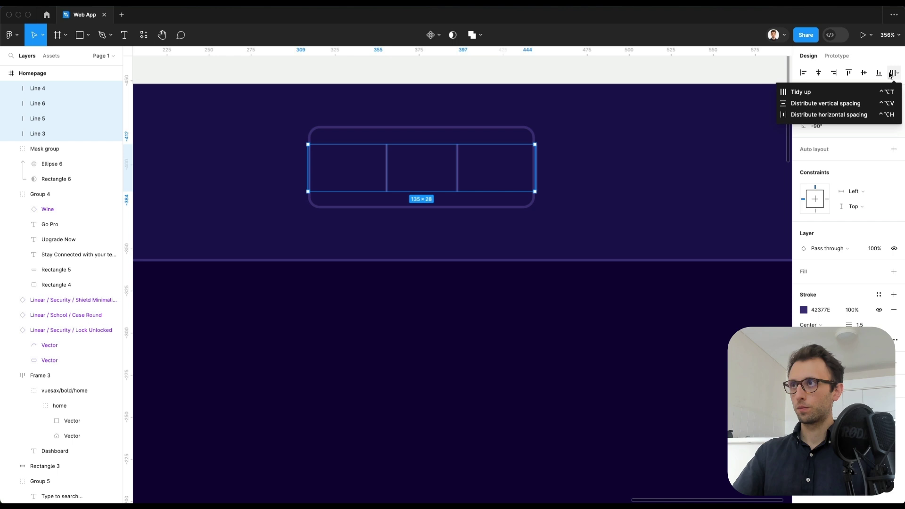
{"action": "left_click", "coordinate": [823, 114]}
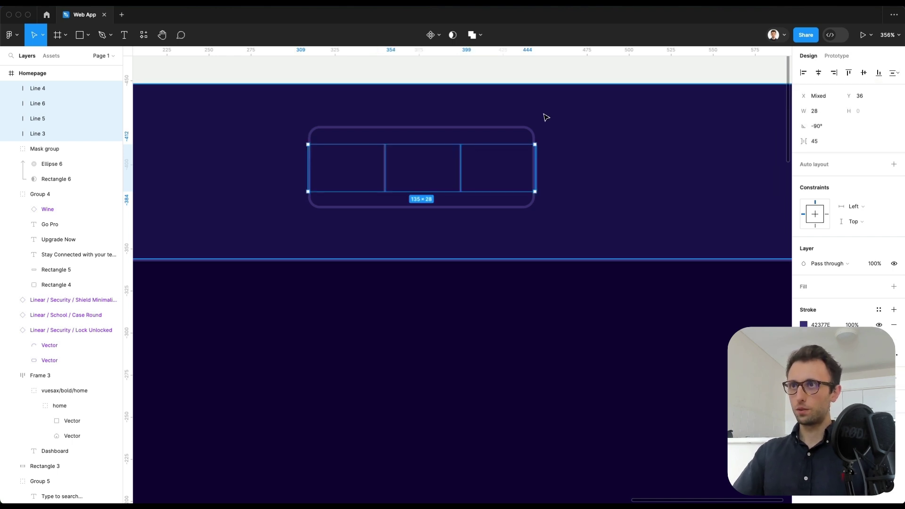
Widen the small header rectangle to 137 and delete the two helper lines on its side edges.
{"action": "left_click", "coordinate": [532, 137]}
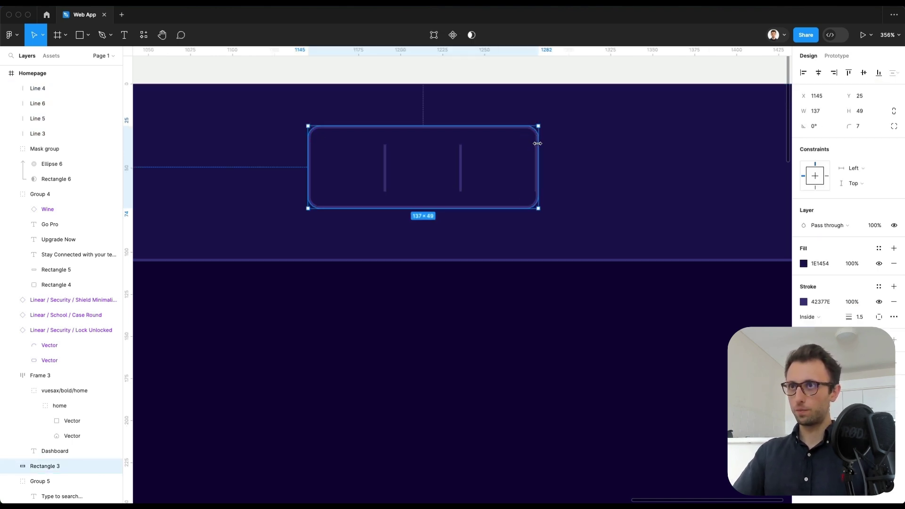
{"action": "left_click", "coordinate": [558, 178]}
{"action": "left_click", "coordinate": [535, 173]}
{"action": "left_click", "coordinate": [309, 179], "text": "shift"}
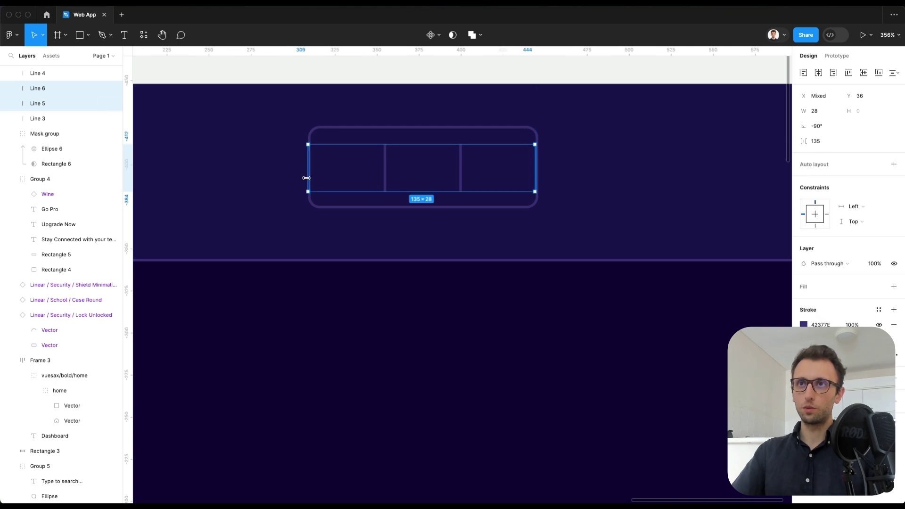
{"action": "key", "text": "Delete"}
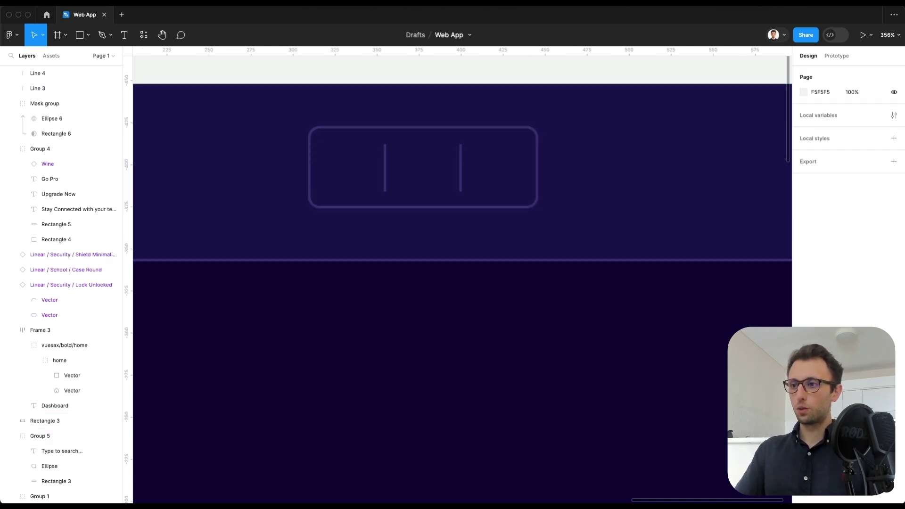
Paste the bell, chat and refresh icon set onto the canvas above the homepage frame.
{"action": "scroll", "coordinate": [489, 372], "scroll_direction": "up", "scroll_amount": 4}
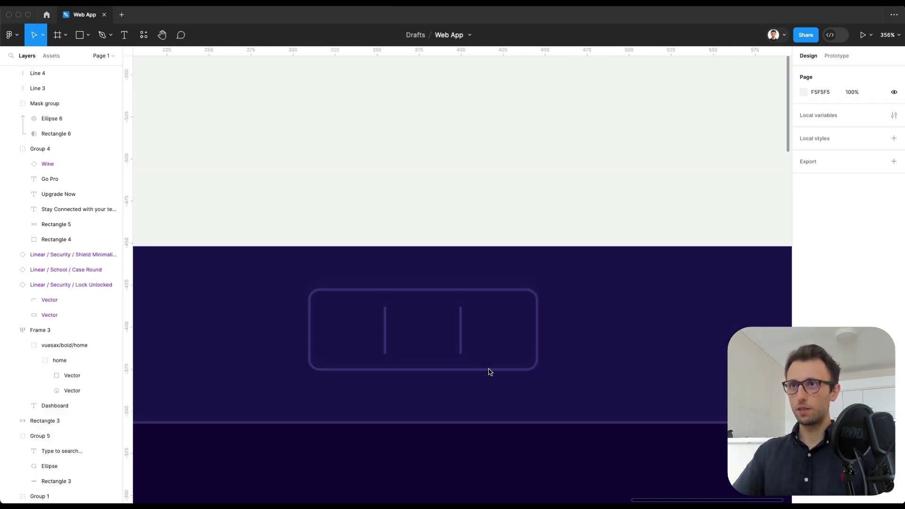
{"action": "key", "text": "ctrl+v"}
{"action": "left_click_drag", "start_coordinate": [526, 243], "coordinate": [491, 154]}
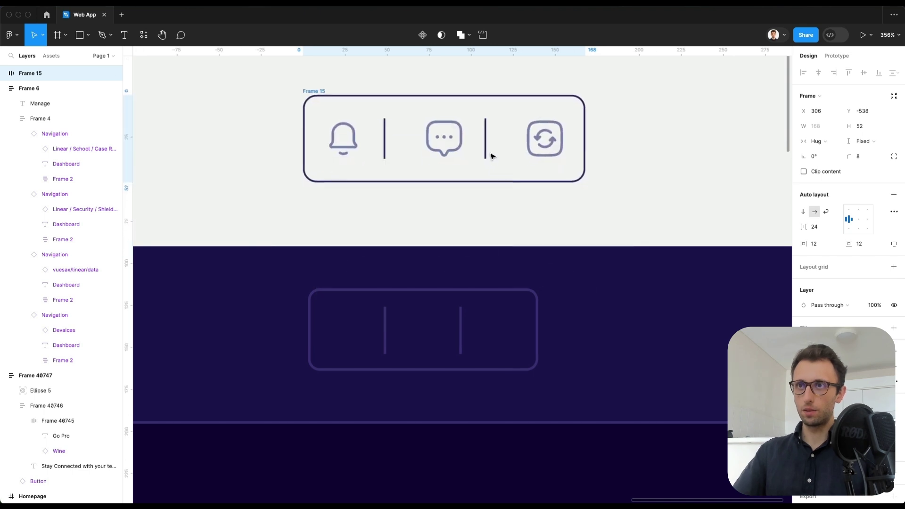
Copy the notification bell icon into the first section of the header box at X 1156, Y 38.
{"action": "left_click", "coordinate": [348, 150]}
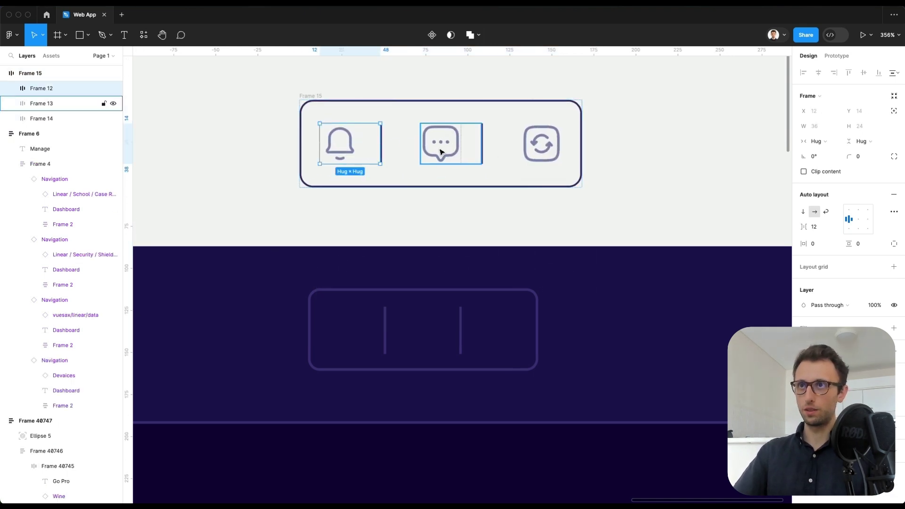
{"action": "left_click", "coordinate": [347, 153]}
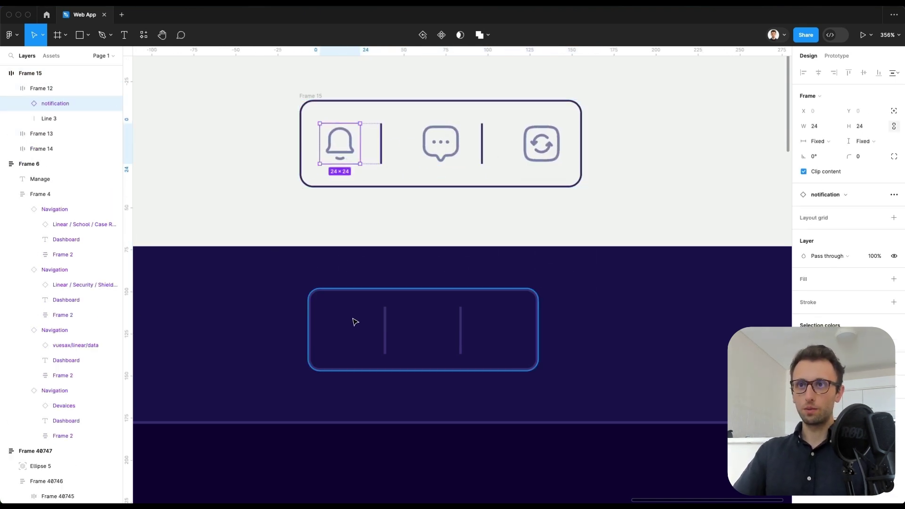
{"action": "left_click", "coordinate": [353, 297]}
{"action": "key", "text": "ctrl+v"}
{"action": "left_click_drag", "start_coordinate": [445, 273], "coordinate": [335, 330]}
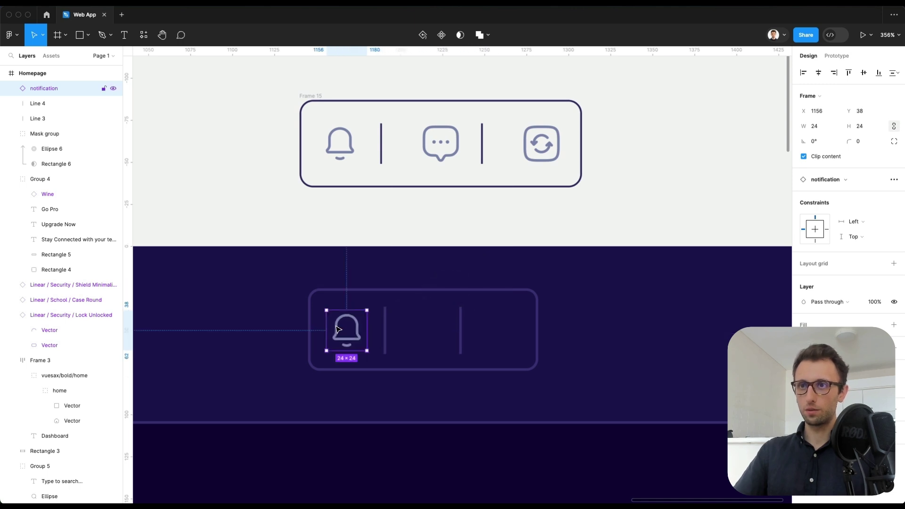
Copy the chat icon into the header box's middle section at X 1202, Y 38.
{"action": "left_click", "coordinate": [429, 151]}
{"action": "key", "text": "ctrl+c"}
{"action": "left_click", "coordinate": [404, 338]}
{"action": "key", "text": "ctrl+v"}
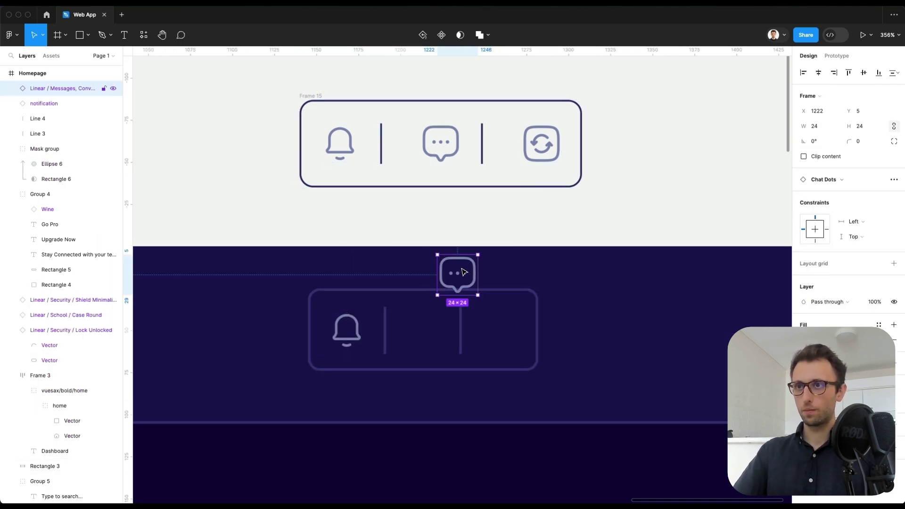
{"action": "left_click_drag", "start_coordinate": [459, 272], "coordinate": [432, 328]}
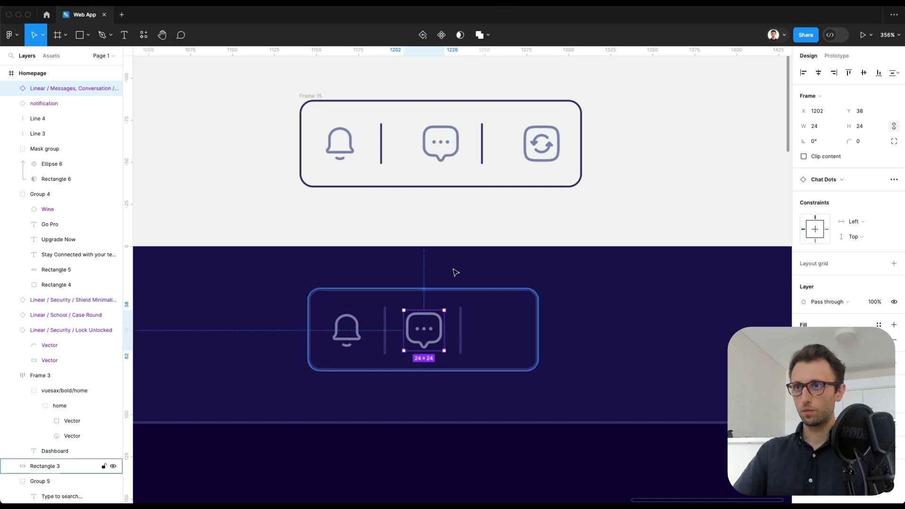
Copy the refresh icon into the last section of the header box at X 1247, Y 38.
{"action": "left_click", "coordinate": [541, 142]}
{"action": "key", "text": "ctrl+c"}
{"action": "left_click", "coordinate": [519, 333]}
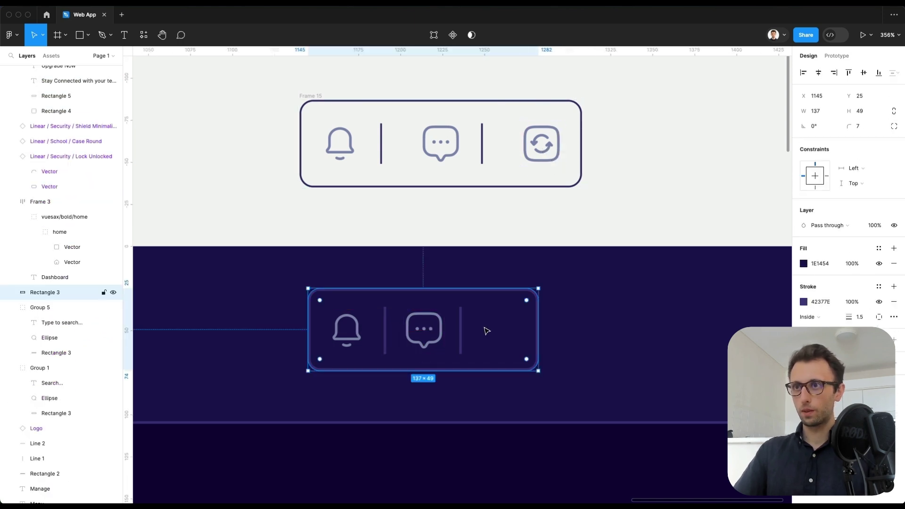
{"action": "key", "text": "ctrl+v"}
{"action": "left_click_drag", "start_coordinate": [459, 273], "coordinate": [497, 335]}
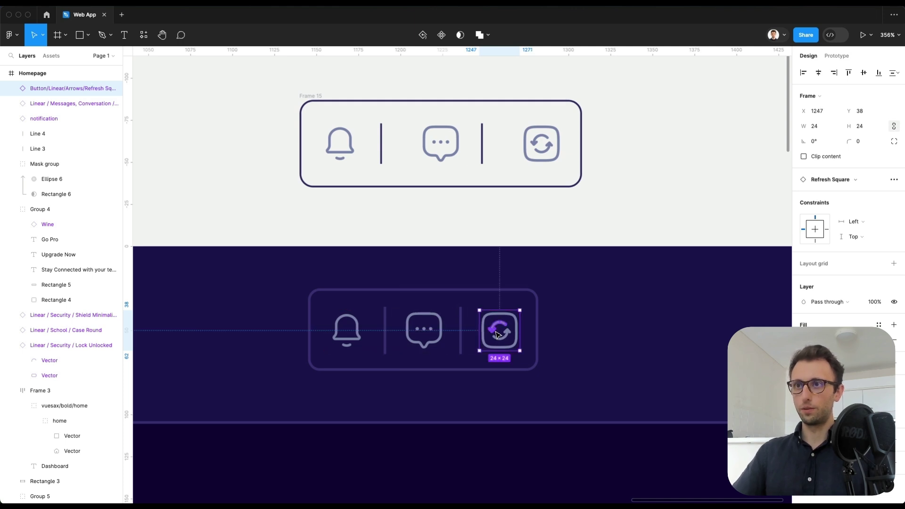
Place the user profile badge on the canvas above the homepage frame and delete the leftover icon set with its frame.
{"action": "scroll", "coordinate": [497, 334], "scroll_direction": "down", "scroll_amount": 3}
{"action": "left_click", "coordinate": [435, 241]}
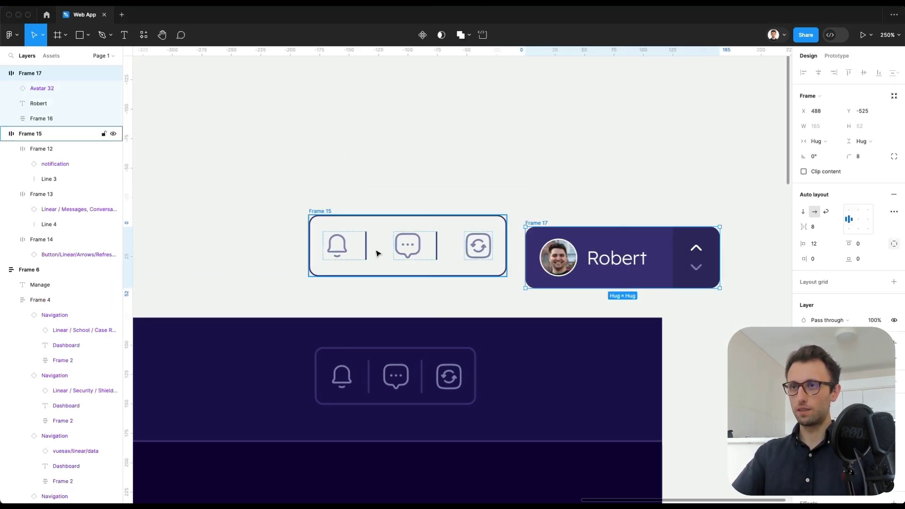
{"action": "left_click", "coordinate": [378, 253]}
{"action": "left_click_drag", "start_coordinate": [263, 185], "coordinate": [495, 285]}
{"action": "key", "text": "Delete"}
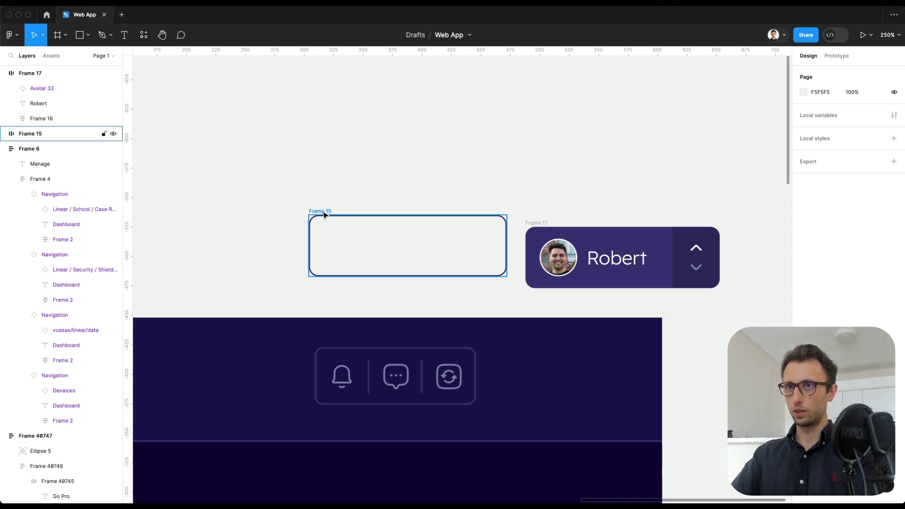
{"action": "key", "text": "Delete"}
Move the header icon box with its three icons and dividers left to X 1107, Y 25.
{"action": "scroll", "coordinate": [382, 222], "scroll_direction": "right", "scroll_amount": 5}
{"action": "scroll", "coordinate": [382, 222], "scroll_direction": "down", "scroll_amount": 4}
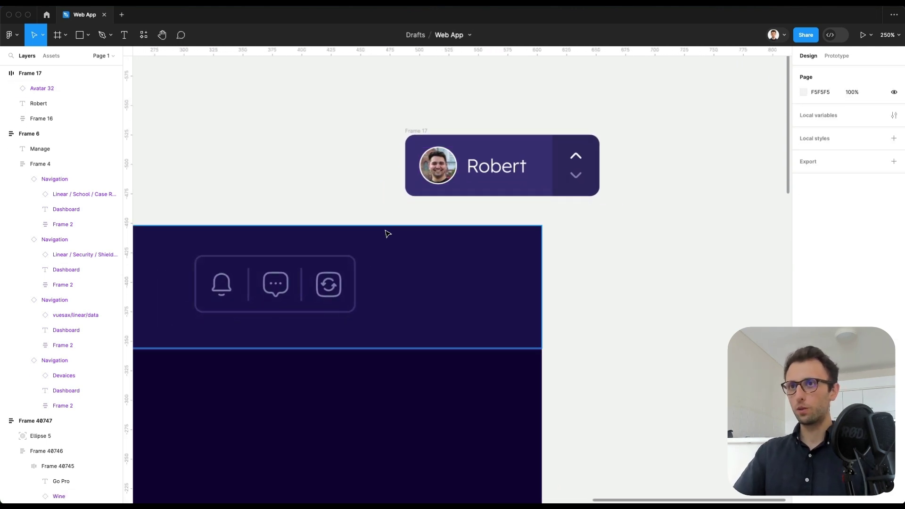
{"action": "scroll", "coordinate": [387, 234], "scroll_direction": "left", "scroll_amount": 3}
{"action": "left_click_drag", "start_coordinate": [271, 191], "coordinate": [499, 289]}
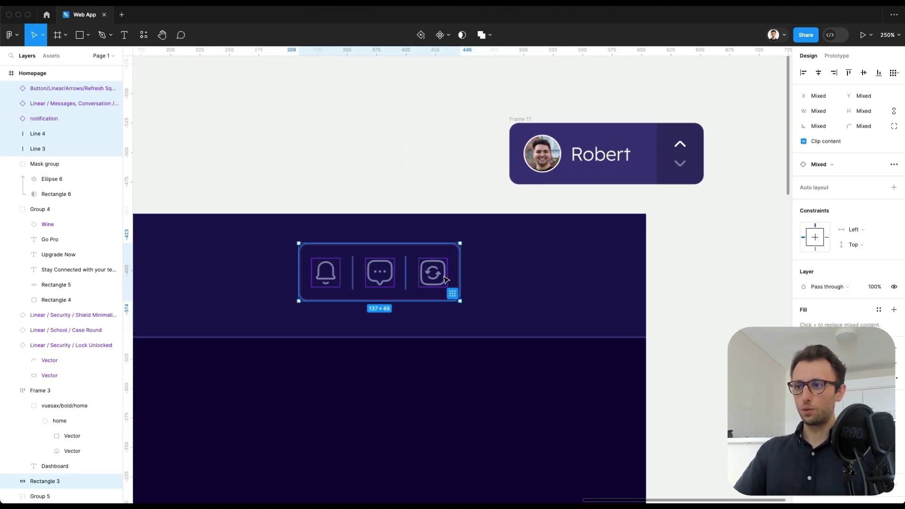
{"action": "left_click_drag", "start_coordinate": [446, 280], "coordinate": [392, 282]}
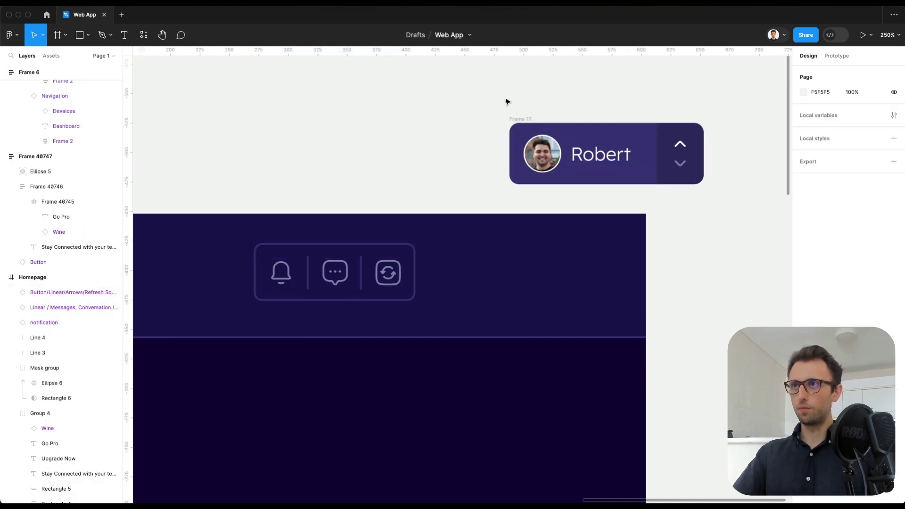
Duplicate the icon box's background rectangle to X 1261, Y 25 and widen the copy to 144.
{"action": "left_click", "coordinate": [519, 132]}
{"action": "left_click_drag", "start_coordinate": [519, 132], "coordinate": [448, 137]}
{"action": "left_click", "coordinate": [349, 255]}
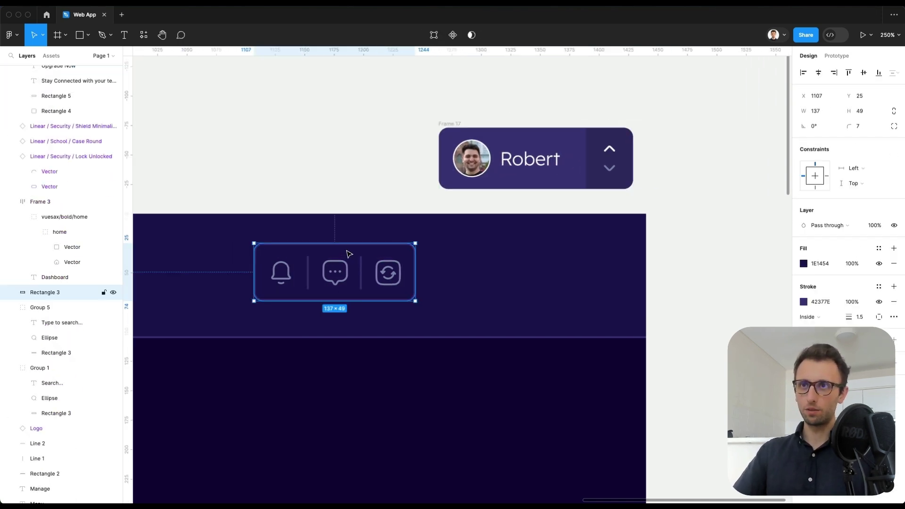
{"action": "left_click_drag", "start_coordinate": [330, 255], "coordinate": [514, 256]}
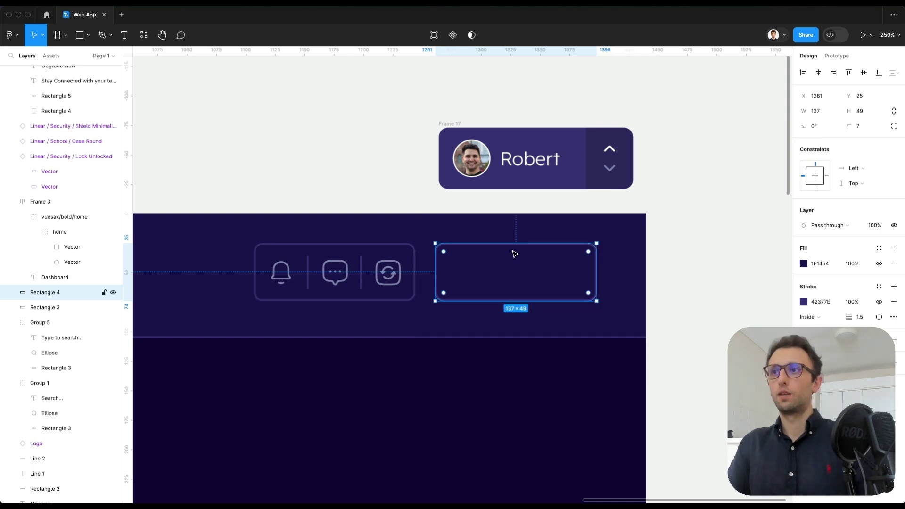
{"action": "left_click_drag", "start_coordinate": [604, 264], "coordinate": [604, 264]}
Copy the avatar photo from the reference profile badge into the start of the new header box and scale it down slightly.
{"action": "left_click", "coordinate": [489, 163]}
{"action": "key", "text": "ctrl+c"}
{"action": "left_click", "coordinate": [511, 269]}
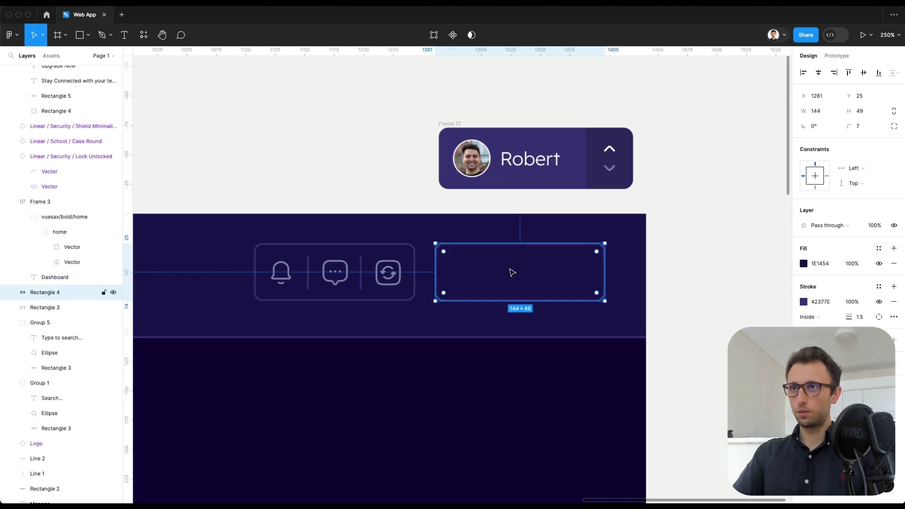
{"action": "key", "text": "ctrl+v"}
{"action": "left_click_drag", "start_coordinate": [460, 271], "coordinate": [481, 272]}
{"action": "key", "text": "k"}
Copy the user name text from the reference badge into the header box beside the avatar.
{"action": "left_click", "coordinate": [530, 159]}
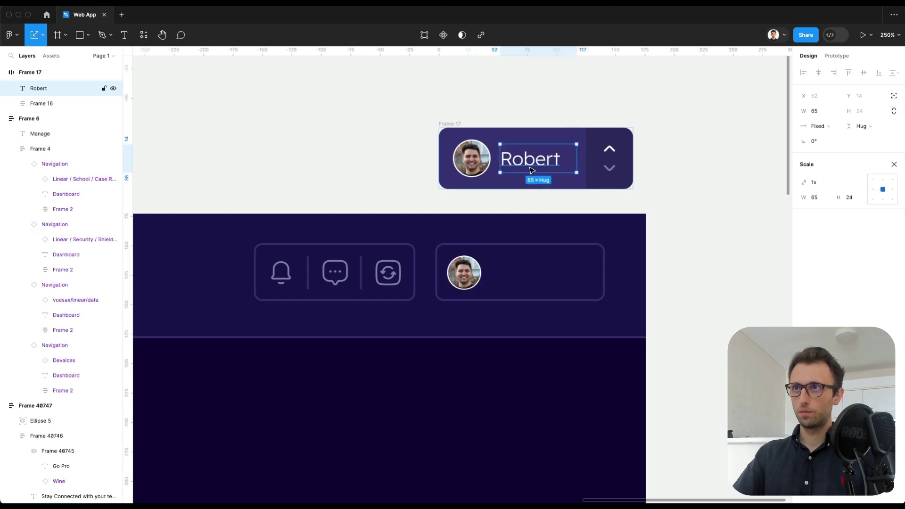
{"action": "left_click", "coordinate": [500, 257]}
{"action": "key", "text": "ctrl+v"}
{"action": "left_click_drag", "start_coordinate": [441, 287], "coordinate": [516, 283]}
Copy the badge's up/down arrow section to the end of the header box and scale it to 37.69 × 49 at X 1367, Y 25.
{"action": "left_click", "coordinate": [609, 152]}
{"action": "key", "text": "ctrl+c"}
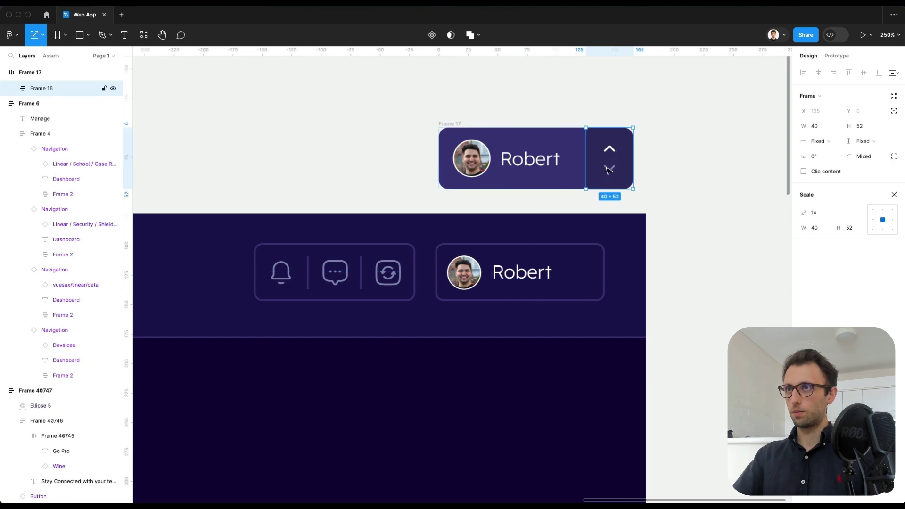
{"action": "left_click", "coordinate": [579, 253]}
{"action": "key", "text": "ctrl+v"}
{"action": "left_click_drag", "start_coordinate": [459, 272], "coordinate": [576, 301]}
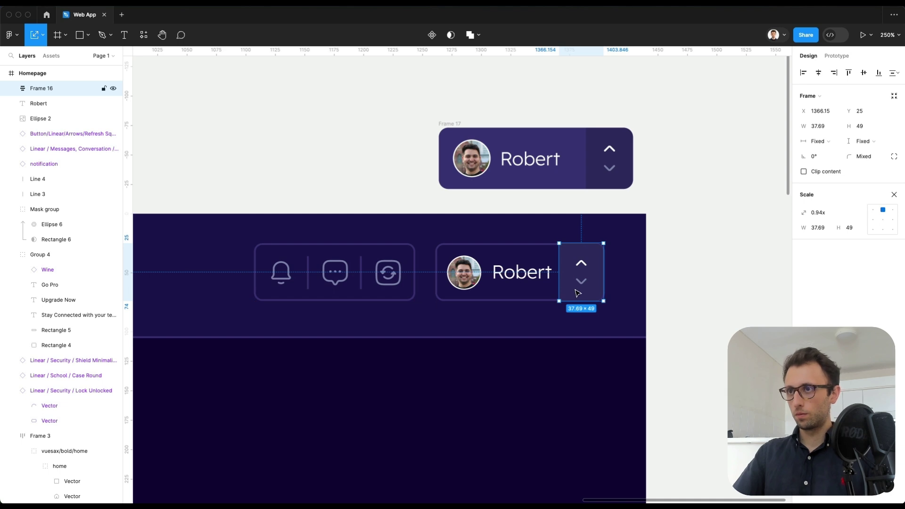
{"action": "left_click", "coordinate": [701, 190]}
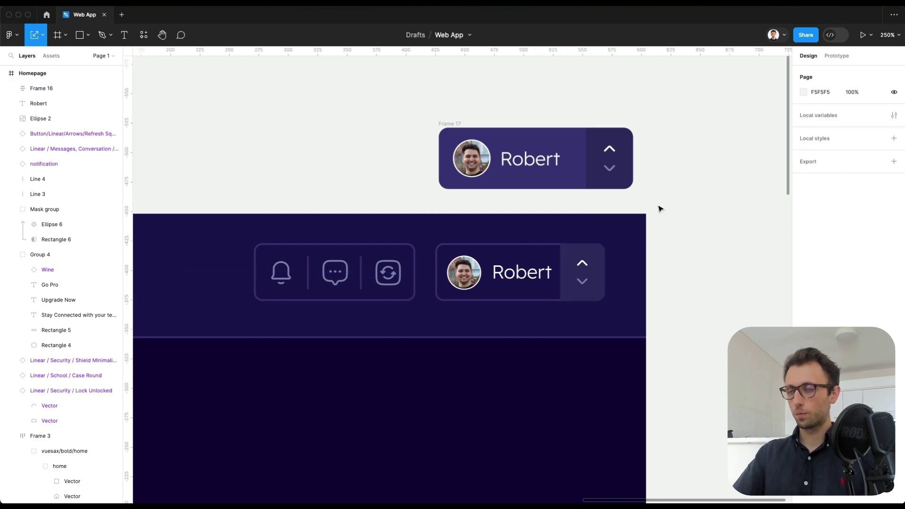
Move the arrow section to X 1377 and widen the profile box's background rectangle to 154, keeping its height at 49.
{"action": "scroll", "coordinate": [600, 259], "scroll_direction": "up", "scroll_amount": 5}
{"action": "left_click", "coordinate": [568, 272]}
{"action": "left_click", "coordinate": [585, 269]}
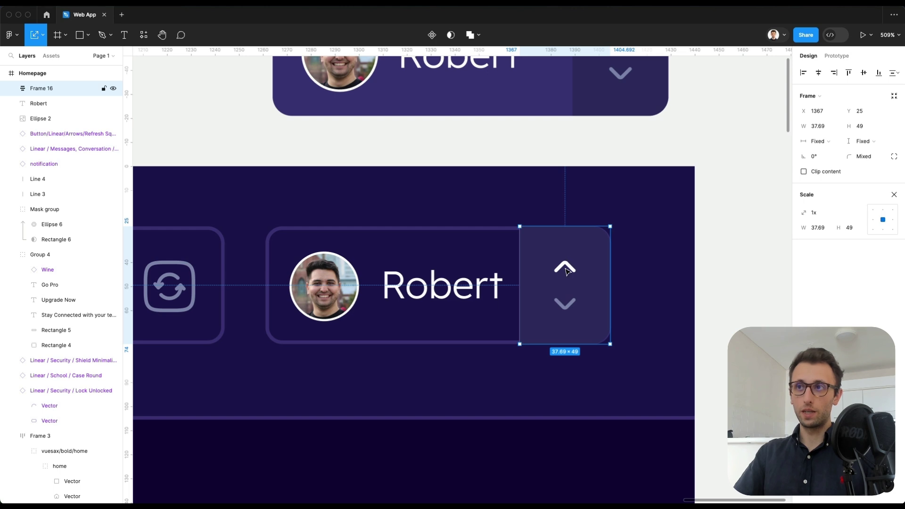
{"action": "double_click", "coordinate": [567, 269]}
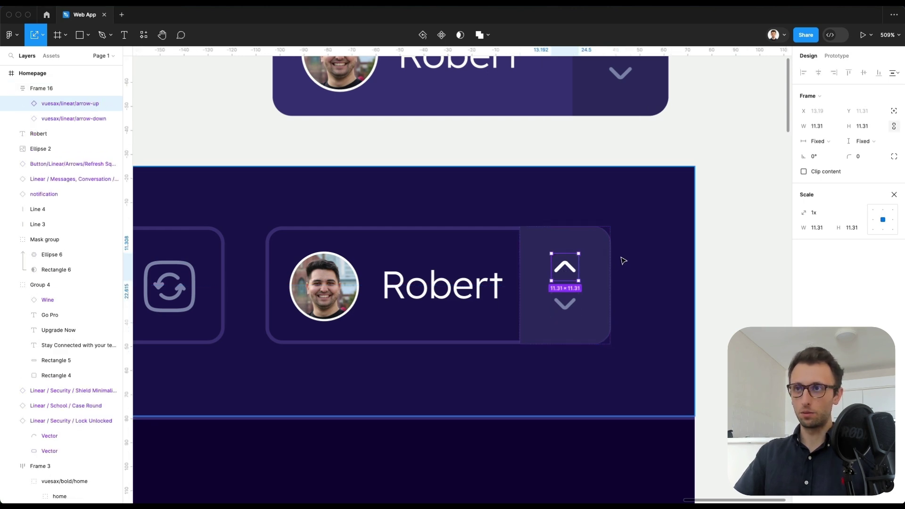
{"action": "scroll", "coordinate": [623, 260], "scroll_direction": "down", "scroll_amount": 3}
{"action": "scroll", "coordinate": [541, 270], "scroll_direction": "down", "scroll_amount": 5}
{"action": "left_click", "coordinate": [571, 260]}
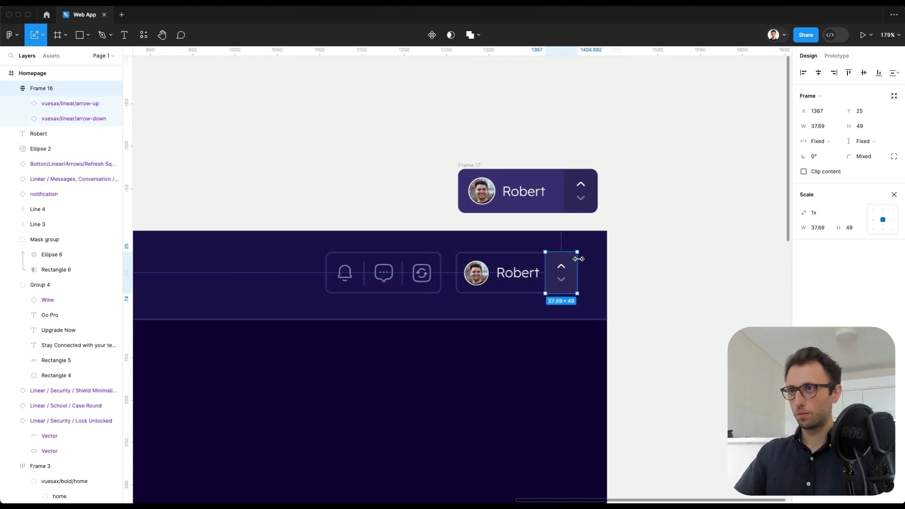
{"action": "left_click_drag", "start_coordinate": [580, 259], "coordinate": [588, 258]}
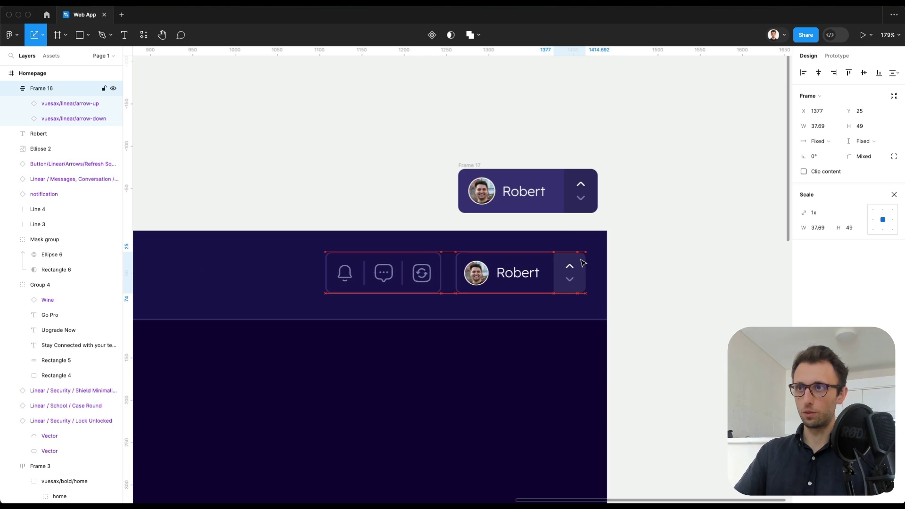
{"action": "left_click", "coordinate": [598, 245]}
{"action": "left_click", "coordinate": [561, 259]}
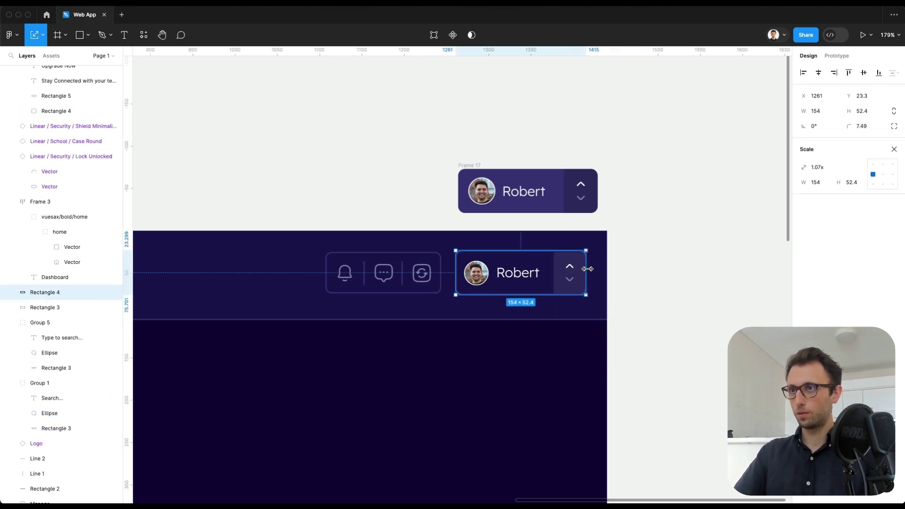
{"action": "key", "text": "v"}
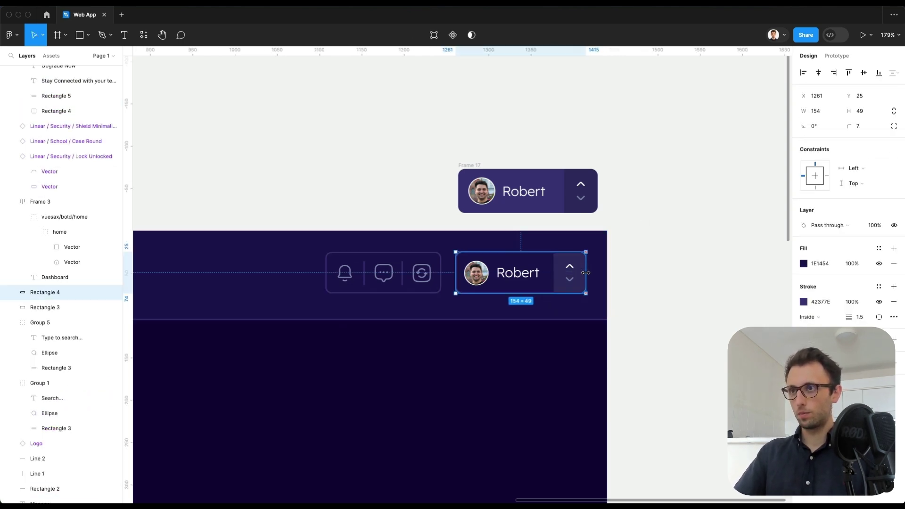
Group the profile box's rectangle, avatar, name and arrow section.
{"action": "left_click_drag", "start_coordinate": [661, 235], "coordinate": [457, 305]}
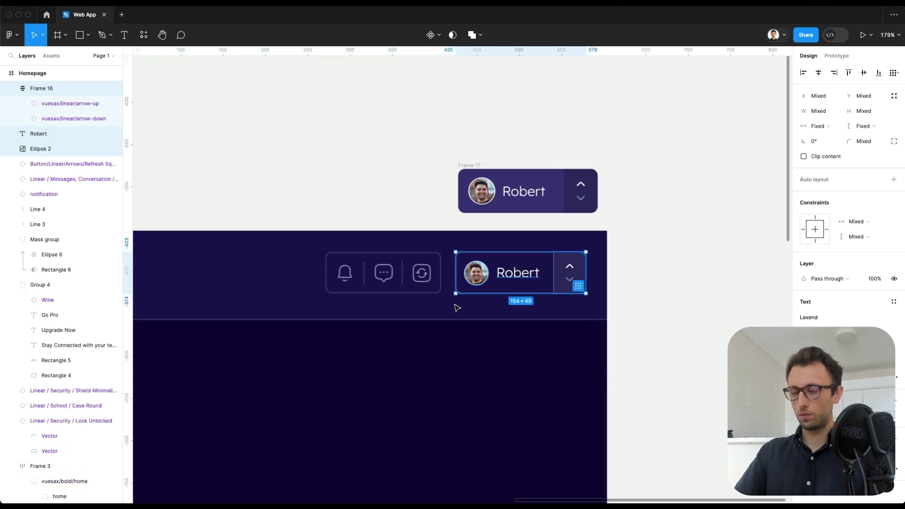
{"action": "key", "text": "super+g"}
{"action": "left_click", "coordinate": [597, 217]}
{"action": "left_click", "coordinate": [491, 279]}
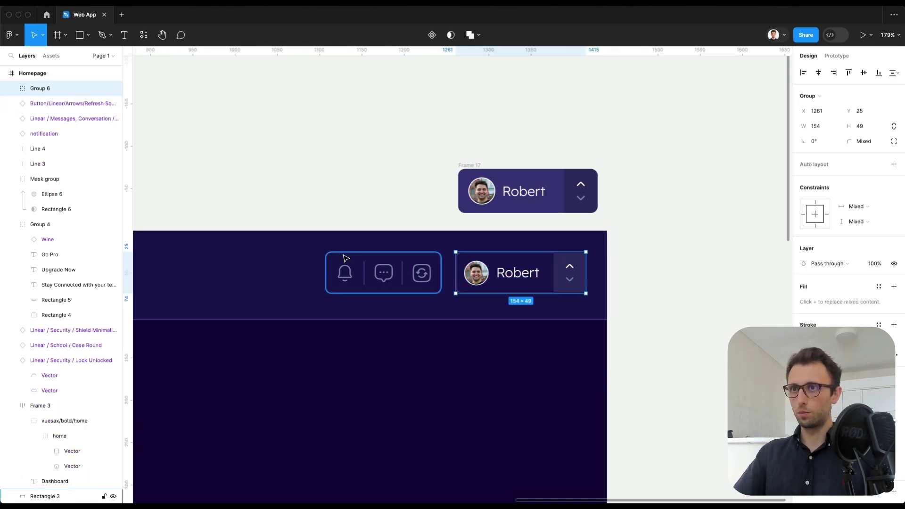
Group the header icon box with its three icons and dividers, and shift it together with the profile group left by 8.
{"action": "left_click", "coordinate": [299, 246]}
{"action": "left_click", "coordinate": [317, 218]}
{"action": "left_click_drag", "start_coordinate": [309, 204], "coordinate": [446, 302]}
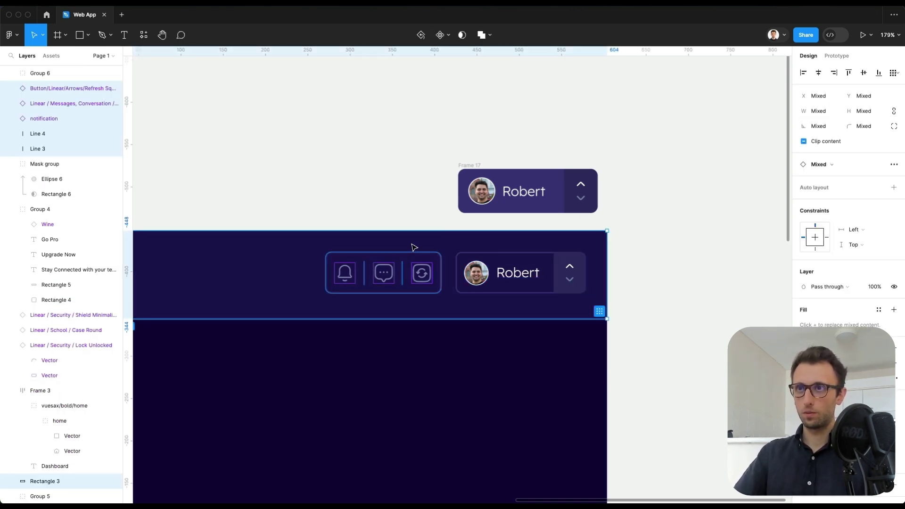
{"action": "left_click", "coordinate": [414, 247], "text": "shift"}
{"action": "key", "text": "super+g"}
{"action": "left_click", "coordinate": [513, 263], "text": "shift"}
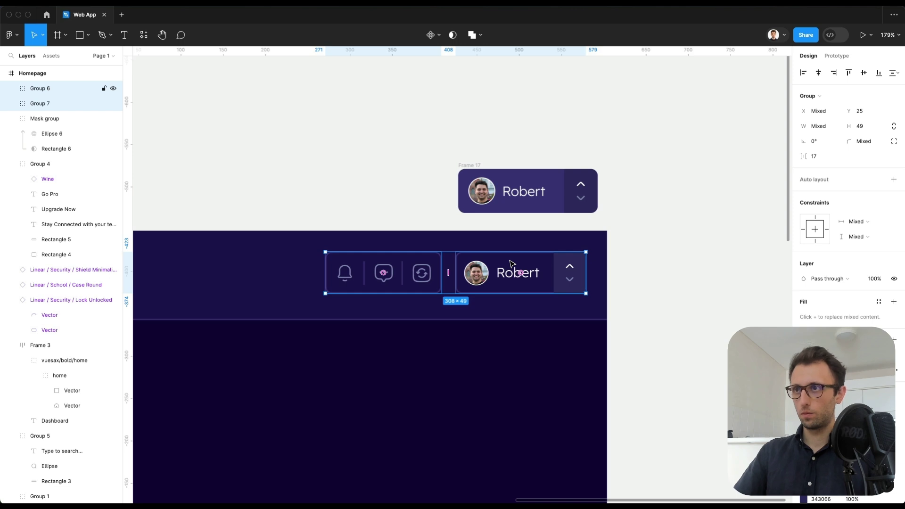
{"action": "scroll", "coordinate": [514, 263], "scroll_direction": "down", "scroll_amount": 3}
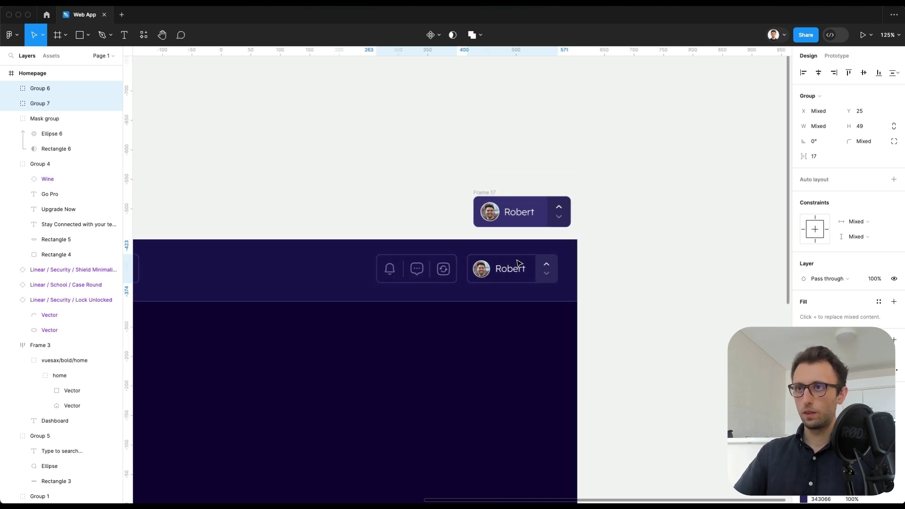
{"action": "scroll", "coordinate": [517, 263], "scroll_direction": "down", "scroll_amount": 5}
{"action": "scroll", "coordinate": [519, 267], "scroll_direction": "down", "scroll_amount": 3}
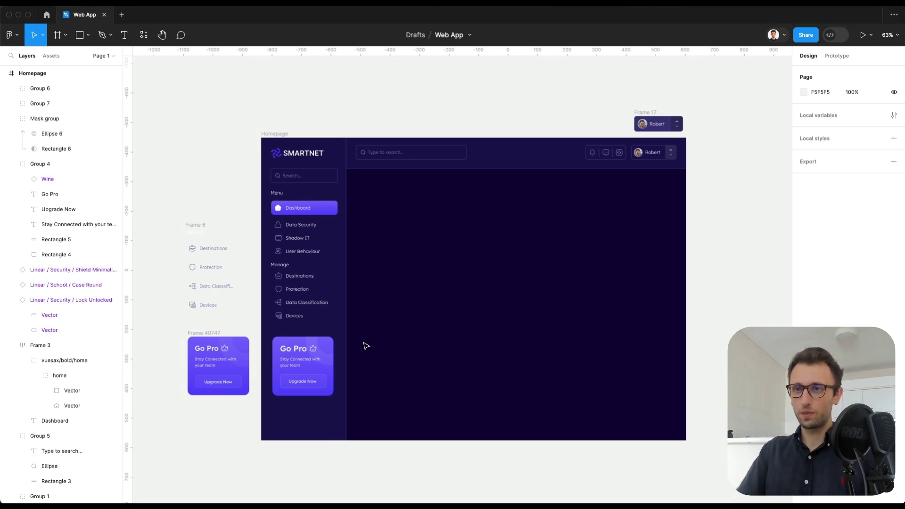
Duplicate the sidebar's Dashboard label into the main content area at X 336, Y 147.
{"action": "left_click", "coordinate": [297, 353]}
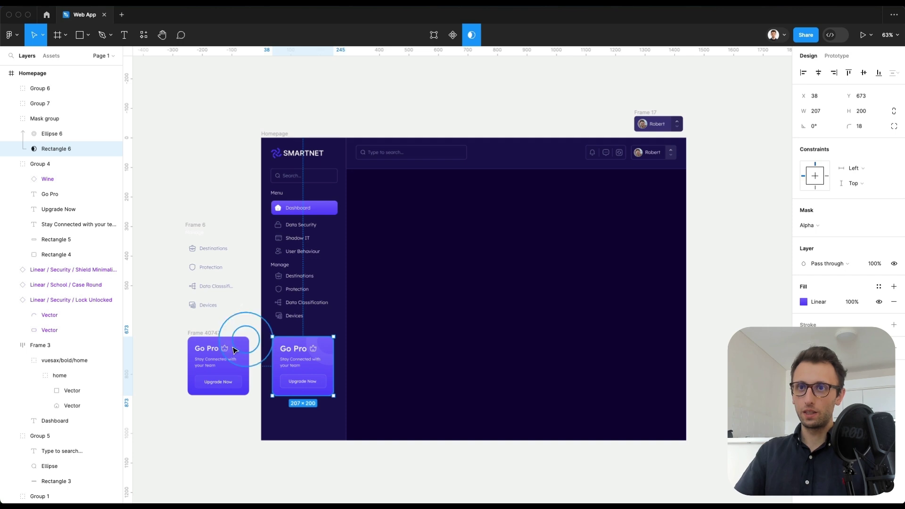
{"action": "scroll", "coordinate": [283, 354], "scroll_direction": "up", "scroll_amount": 3}
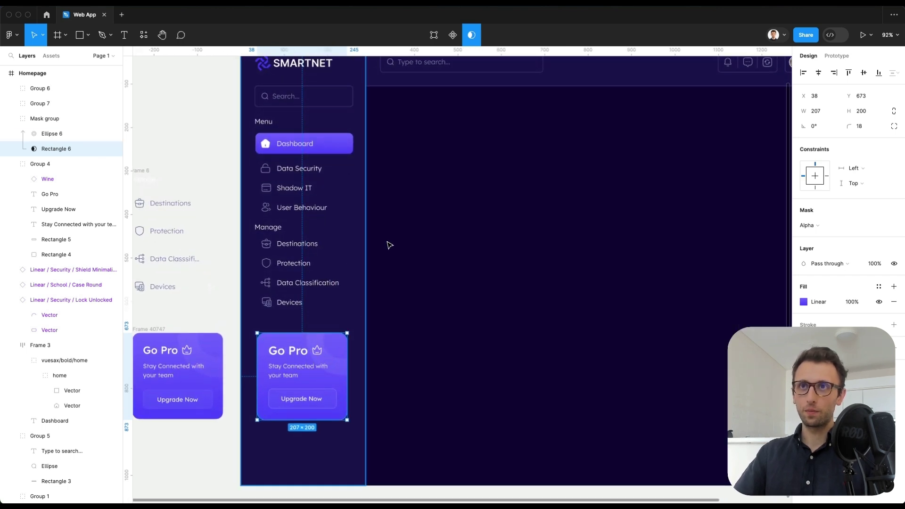
{"action": "scroll", "coordinate": [390, 244], "scroll_direction": "up", "scroll_amount": 1}
{"action": "left_click", "coordinate": [297, 159]}
{"action": "left_click_drag", "start_coordinate": [298, 160], "coordinate": [404, 127]}
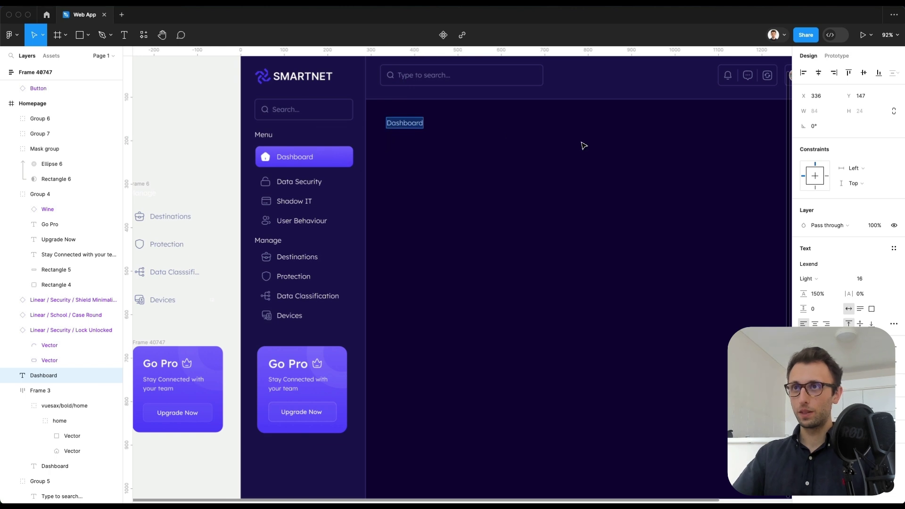
Turn the copied Dashboard text into a Medium-weight heading at X 338, Y 148, trying size 33 and settling on a slightly smaller one.
{"action": "left_click", "coordinate": [867, 279]}
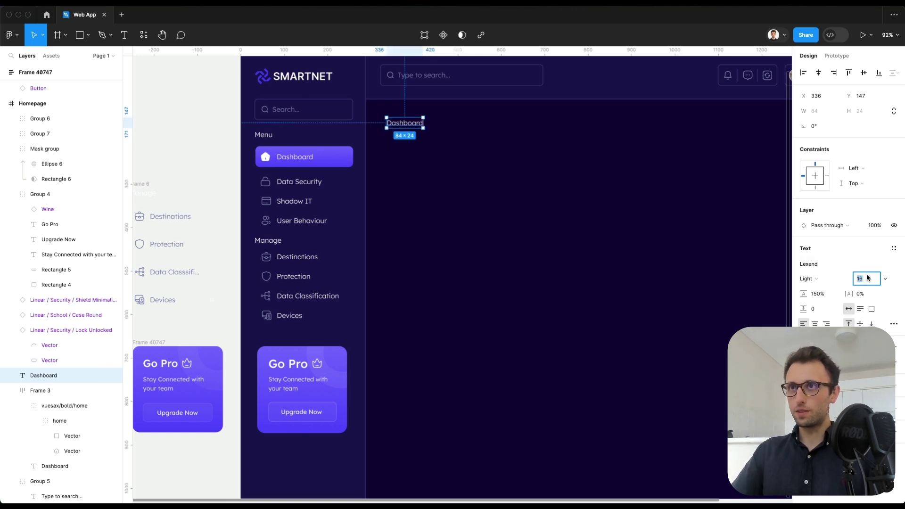
{"action": "type", "text": "33"}
{"action": "key", "text": "Return"}
{"action": "left_click", "coordinate": [809, 279]}
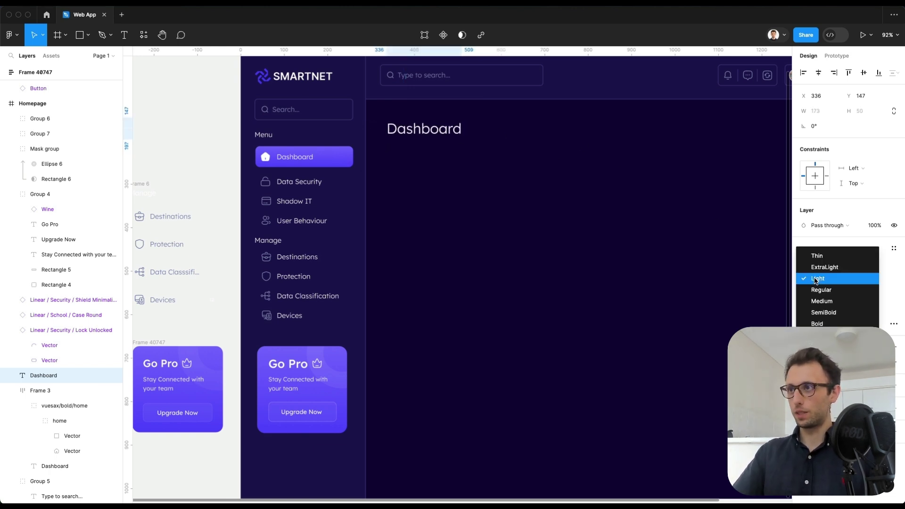
{"action": "left_click", "coordinate": [822, 302]}
{"action": "scroll", "coordinate": [603, 271], "scroll_direction": "down", "scroll_amount": 3}
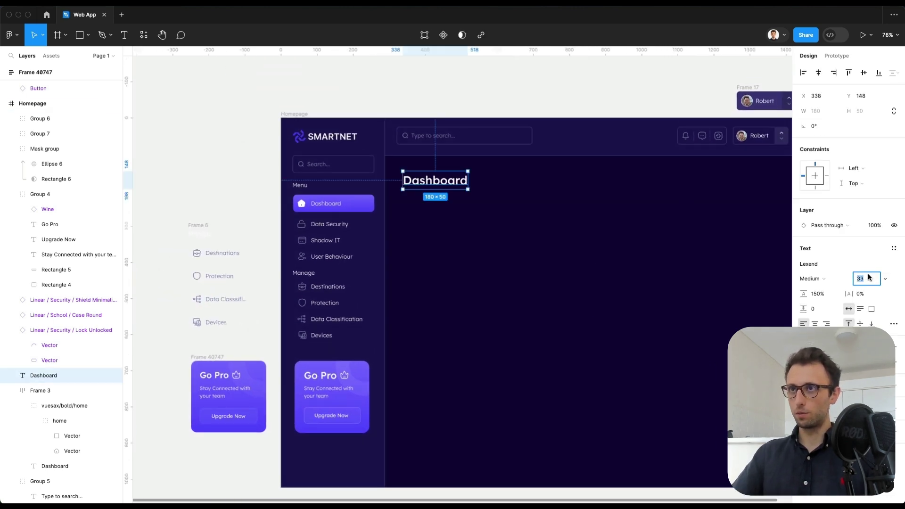
{"action": "left_click", "coordinate": [607, 374]}
{"action": "scroll", "coordinate": [592, 360], "scroll_direction": "right", "scroll_amount": 3}
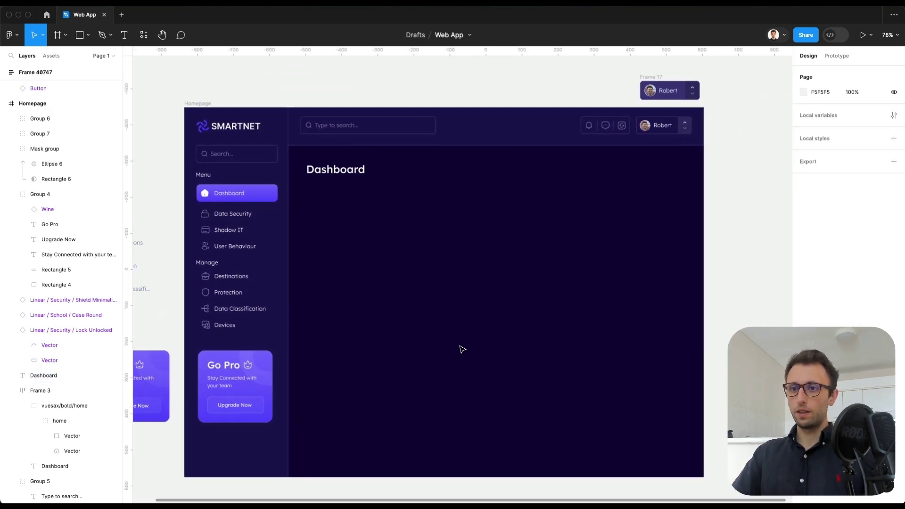
Draw a 261 × 157 card rectangle below the Dashboard heading at X 338, Y 215.
{"action": "scroll", "coordinate": [471, 330], "scroll_direction": "left", "scroll_amount": 3}
{"action": "key", "text": "r"}
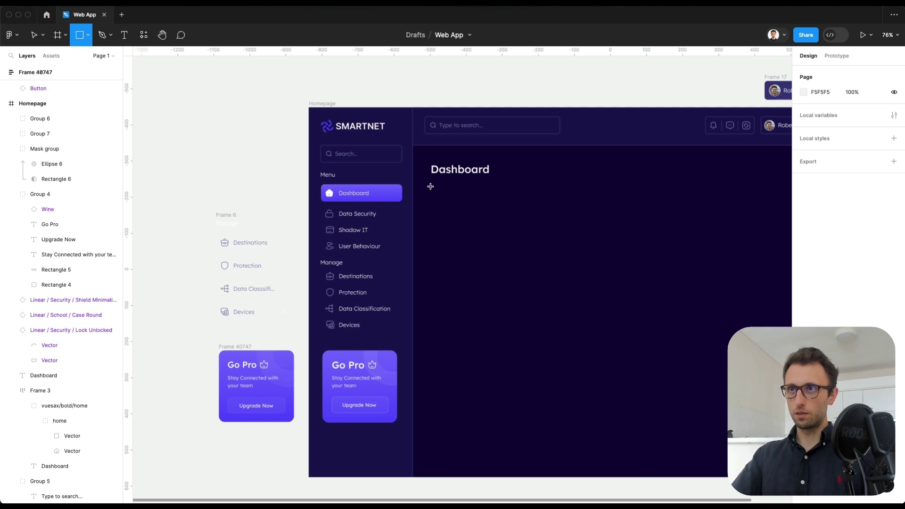
{"action": "mouse_move", "coordinate": [431, 187]}
{"action": "left_mouse_down"}
{"action": "mouse_move", "coordinate": [559, 239]}
{"action": "mouse_move", "coordinate": [531, 232]}
{"action": "mouse_move", "coordinate": [526, 243]}
{"action": "left_mouse_up"}
Duplicate the card into a row of four and resize them all to 247 × 157 with 27 spacing.
{"action": "scroll", "coordinate": [527, 244], "scroll_direction": "right", "scroll_amount": 3}
{"action": "left_click_drag", "start_coordinate": [421, 214], "coordinate": [520, 212], "text": "alt"}
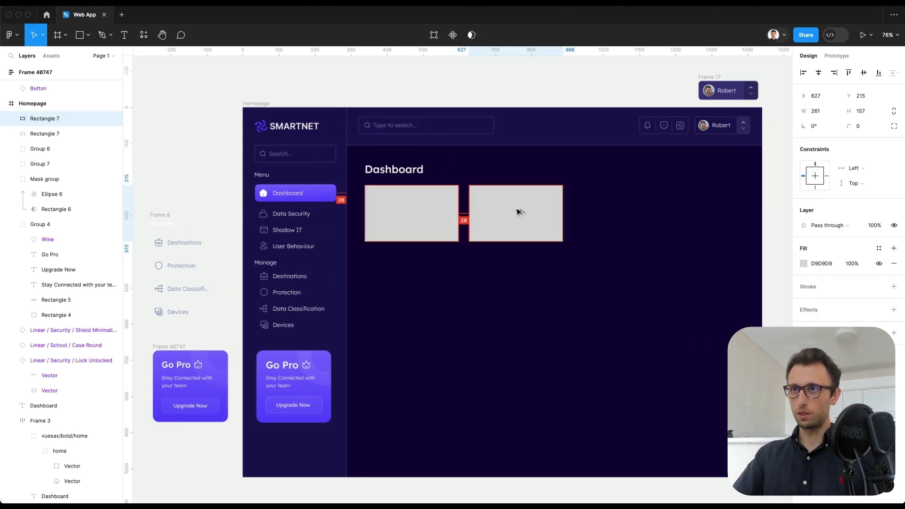
{"action": "key", "text": "super+d"}
{"action": "key", "text": "super+d"}
{"action": "scroll", "coordinate": [517, 211], "scroll_direction": "right", "scroll_amount": 1}
{"action": "left_click_drag", "start_coordinate": [764, 209], "coordinate": [726, 200]}
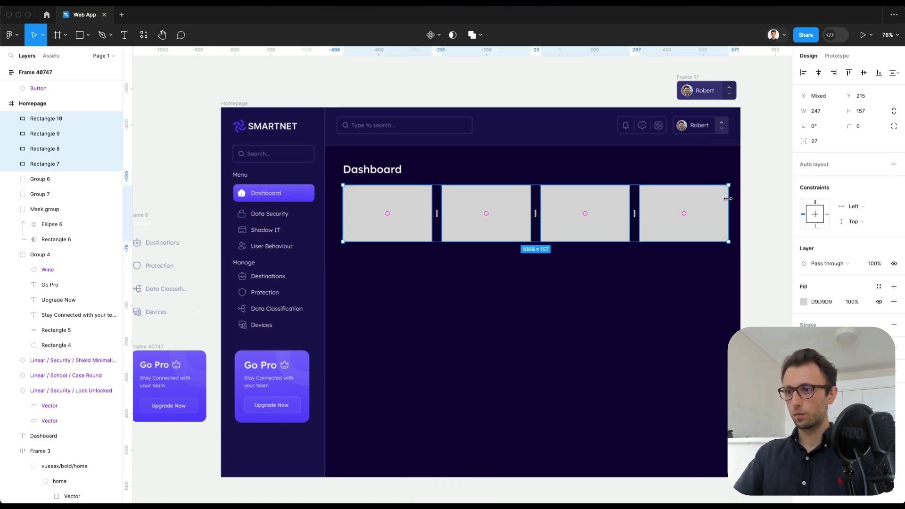
Set the corner radius of all four cards to 20.
{"action": "left_click", "coordinate": [863, 126]}
{"action": "type", "text": "17"}
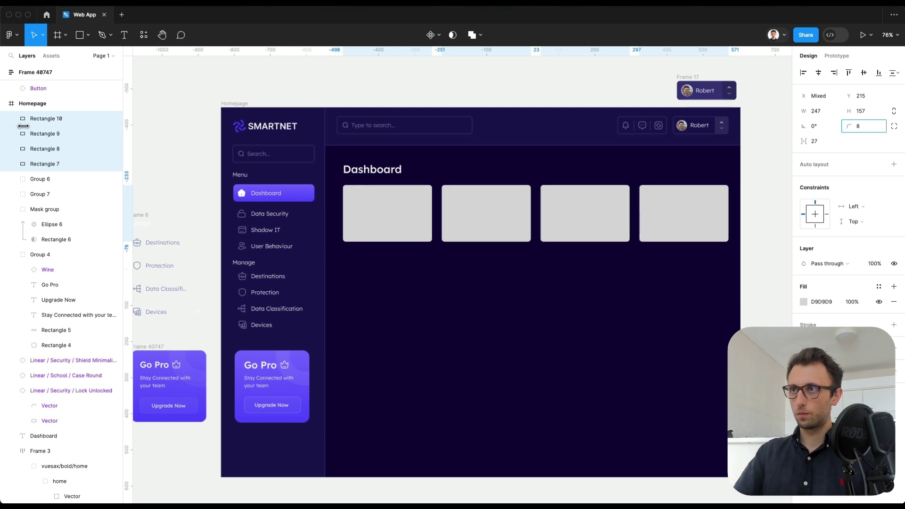
{"action": "key", "text": "Return"}
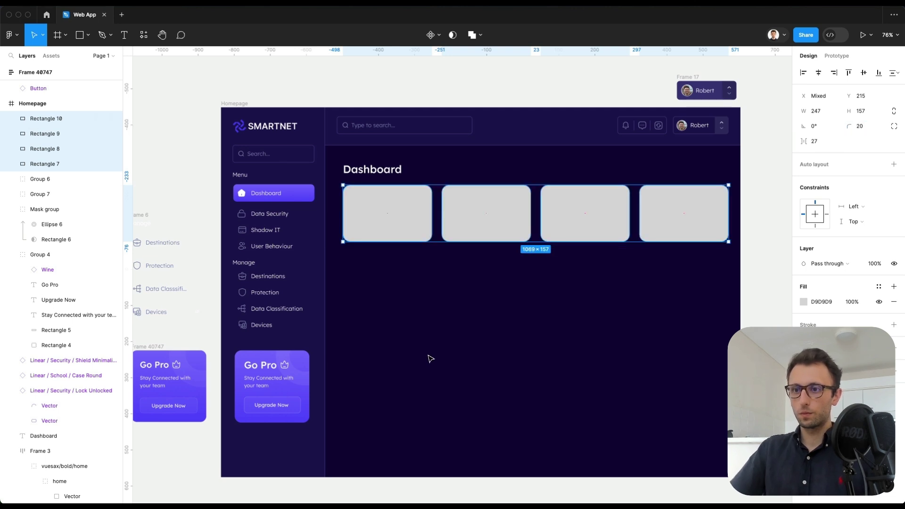
{"action": "left_click", "coordinate": [427, 356]}
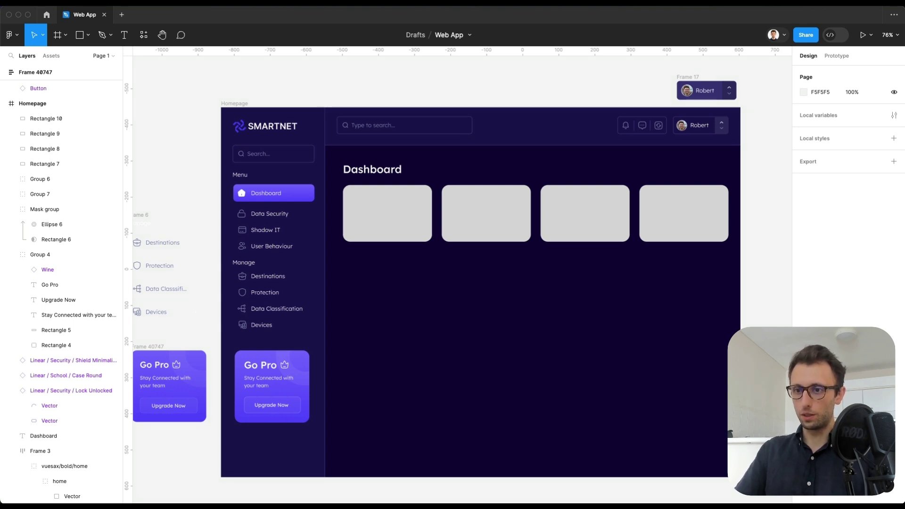
Paste the row of four coloured reference cards and place it just below the homepage frame.
{"action": "scroll", "coordinate": [441, 402], "scroll_direction": "down", "scroll_amount": 3}
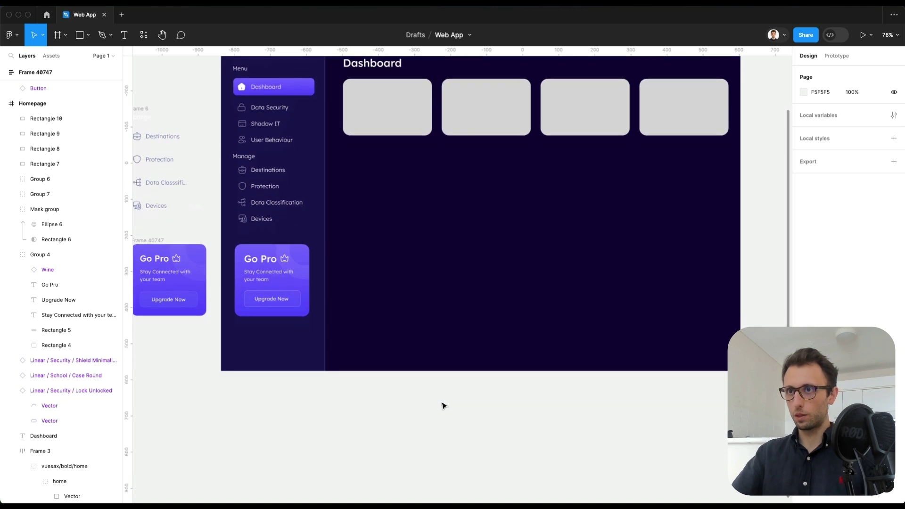
{"action": "key", "text": "ctrl+v"}
{"action": "scroll", "coordinate": [443, 404], "scroll_direction": "up", "scroll_amount": 1}
{"action": "left_click_drag", "start_coordinate": [390, 273], "coordinate": [486, 426]}
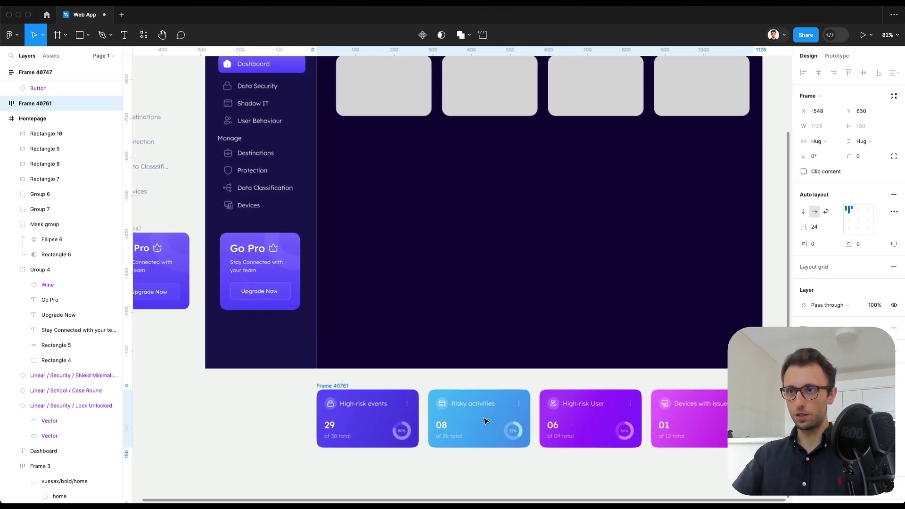
{"action": "scroll", "coordinate": [478, 415], "scroll_direction": "up", "scroll_amount": 2}
{"action": "scroll", "coordinate": [477, 415], "scroll_direction": "right", "scroll_amount": 1}
{"action": "scroll", "coordinate": [478, 401], "scroll_direction": "right", "scroll_amount": 2}
{"action": "scroll", "coordinate": [477, 401], "scroll_direction": "up", "scroll_amount": 1}
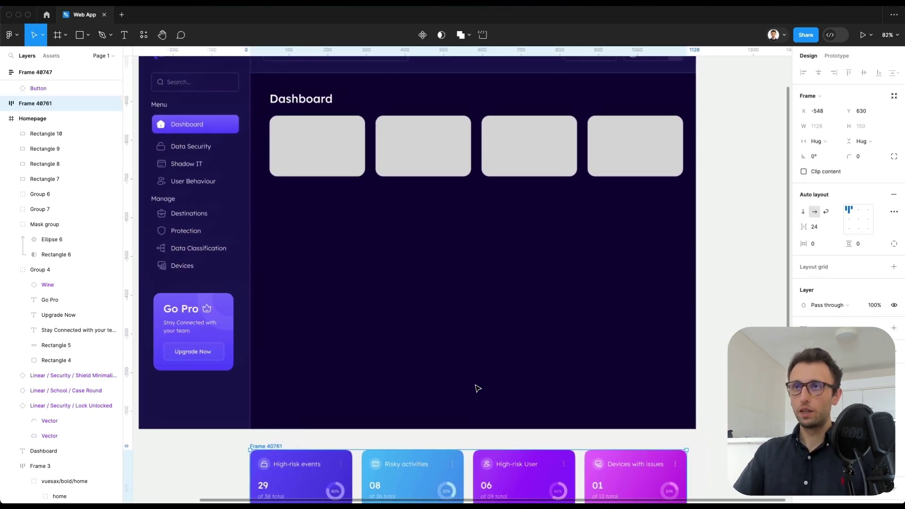
Change the first card's fill to a linear gradient running diagonally from its upper-left to its lower-right corner.
{"action": "left_click", "coordinate": [334, 153]}
{"action": "scroll", "coordinate": [495, 250], "scroll_direction": "down", "scroll_amount": 1}
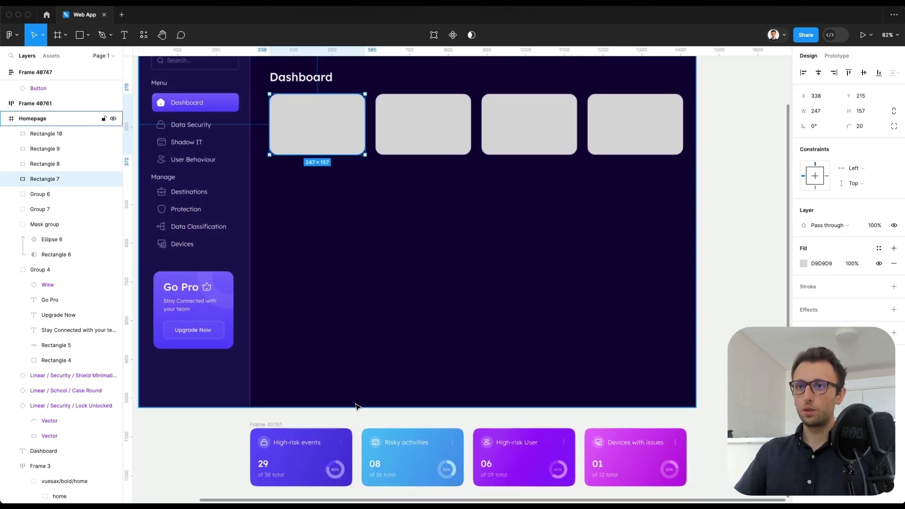
{"action": "left_click", "coordinate": [804, 265]}
{"action": "left_click", "coordinate": [704, 249]}
{"action": "left_click_drag", "start_coordinate": [319, 96], "coordinate": [274, 94]}
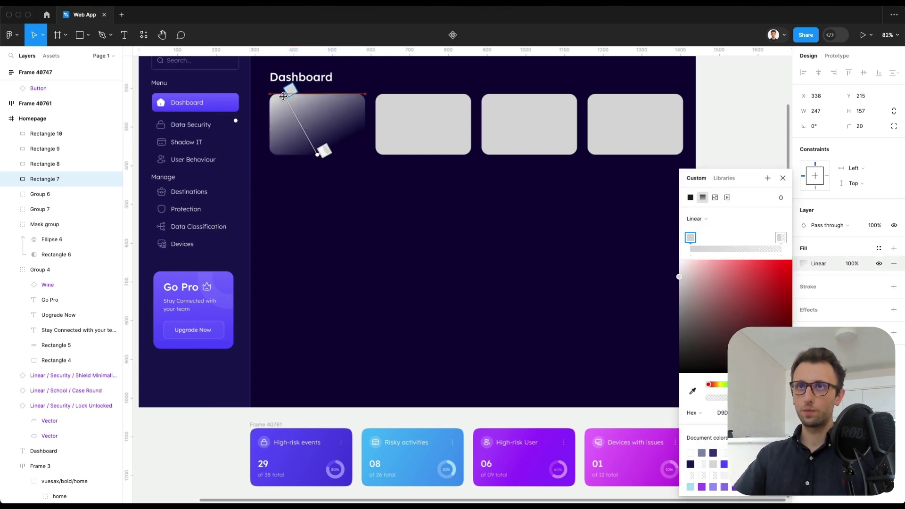
{"action": "left_click_drag", "start_coordinate": [320, 156], "coordinate": [368, 153]}
Sample the first card's gradient start colour from the upper-left corner of the High-risk events reference card and select the end stop.
{"action": "key", "text": "i"}
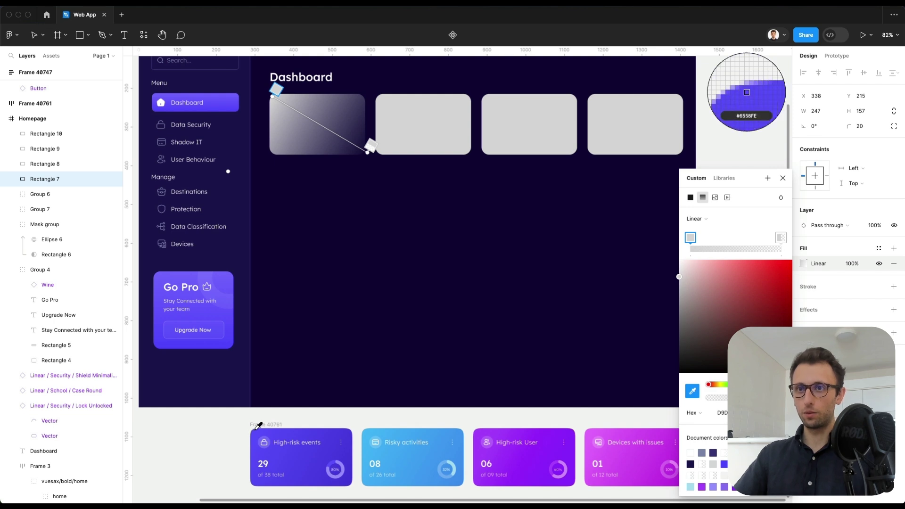
{"action": "left_click", "coordinate": [255, 433]}
{"action": "left_click", "coordinate": [780, 238]}
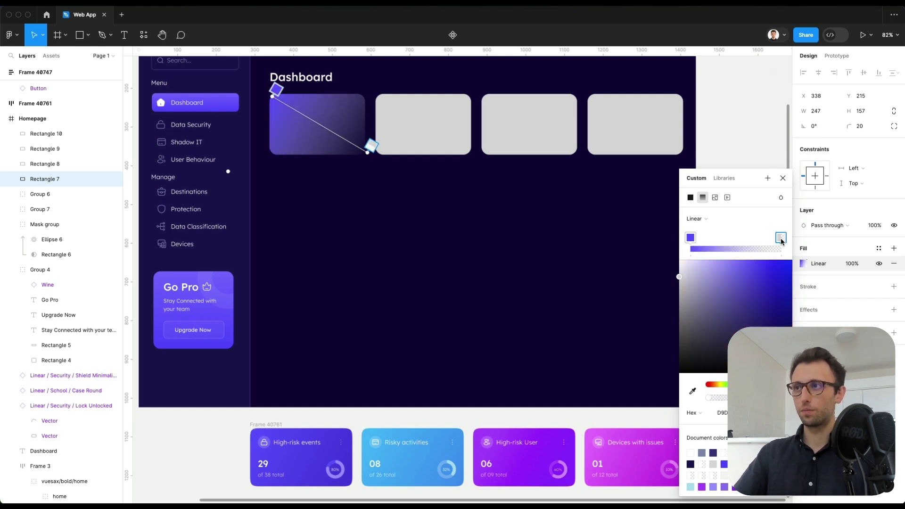
Set the end stop of the first card's gradient to the darker purple sampled from the High-risk events reference card.
{"action": "key", "text": "i"}
{"action": "left_click", "coordinate": [353, 476]}
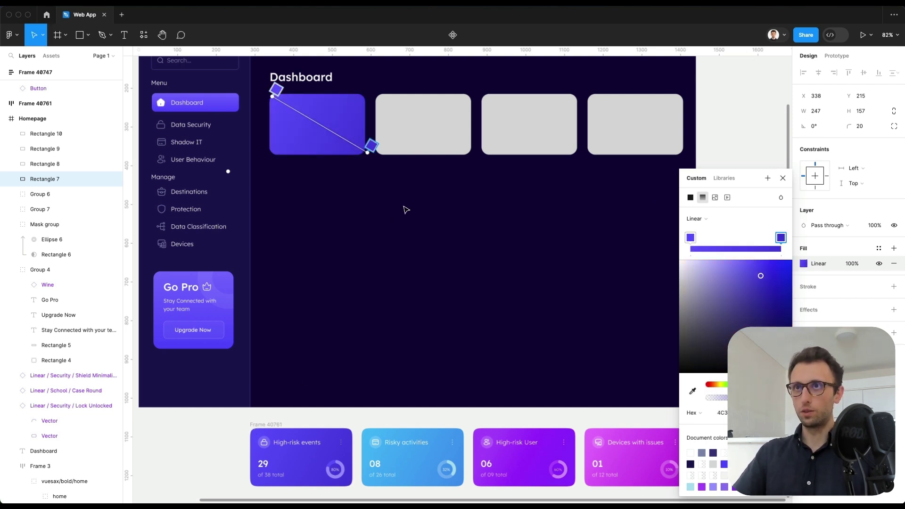
{"action": "key", "text": "Escape"}
Give the second card a linear gradient fill running diagonally from its upper-left to its lower-right corner.
{"action": "left_click", "coordinate": [419, 116]}
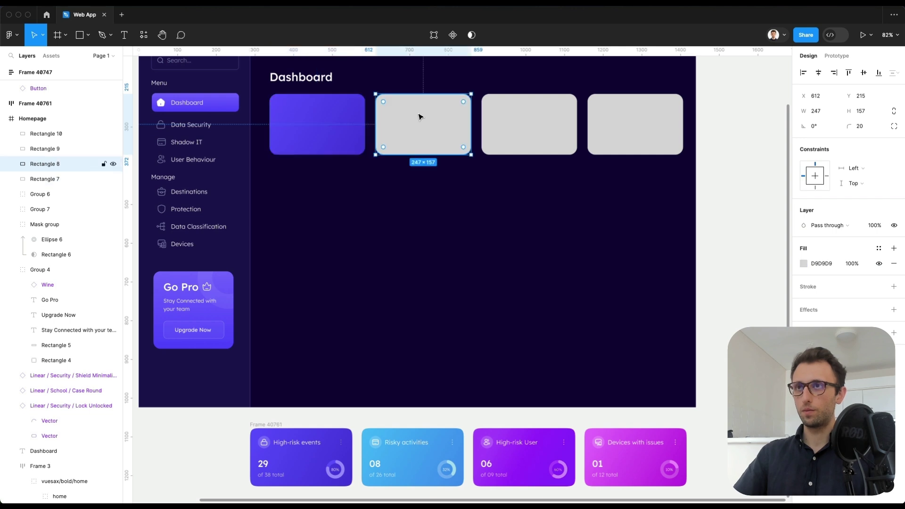
{"action": "left_click", "coordinate": [804, 264]}
{"action": "left_click", "coordinate": [707, 253]}
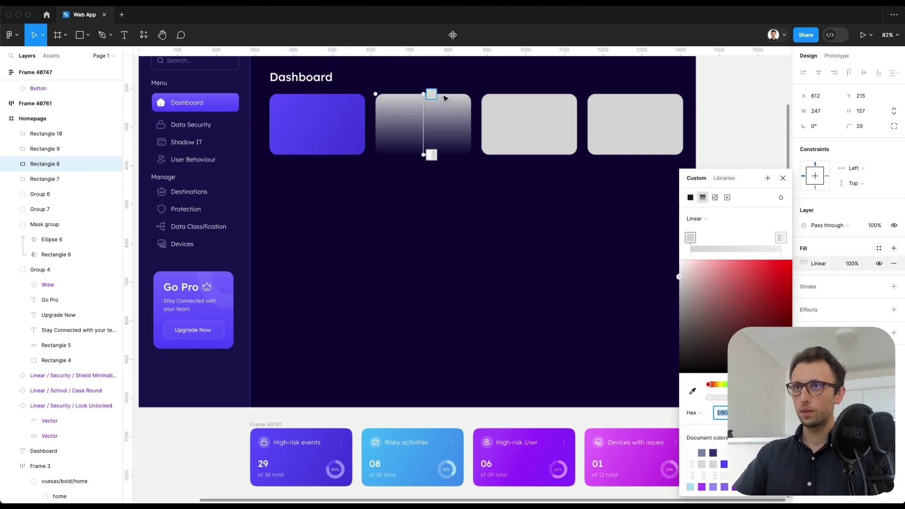
{"action": "left_click_drag", "start_coordinate": [417, 93], "coordinate": [375, 97]}
{"action": "left_click_drag", "start_coordinate": [422, 155], "coordinate": [472, 152]}
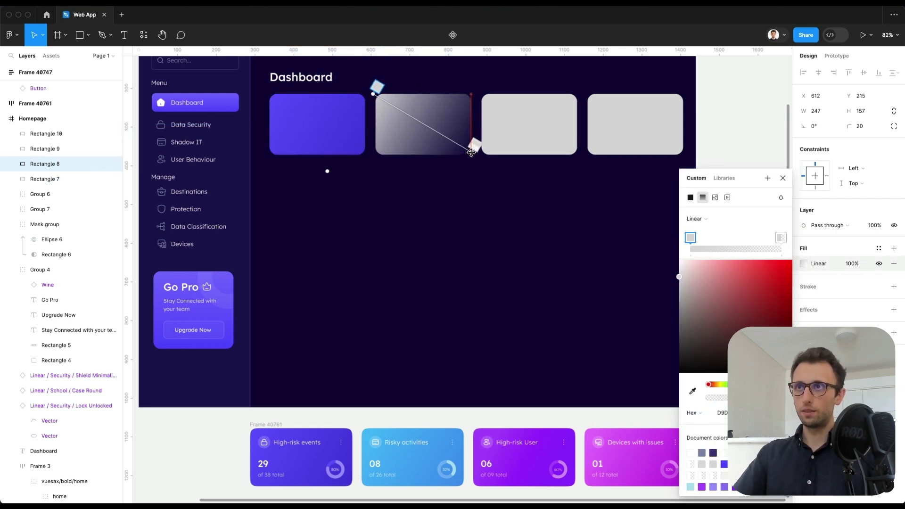
Set the second card's gradient stops to the light and darker blue sampled from opposite corners of the Risky activities reference card.
{"action": "key", "text": "i"}
{"action": "left_click", "coordinate": [370, 430]}
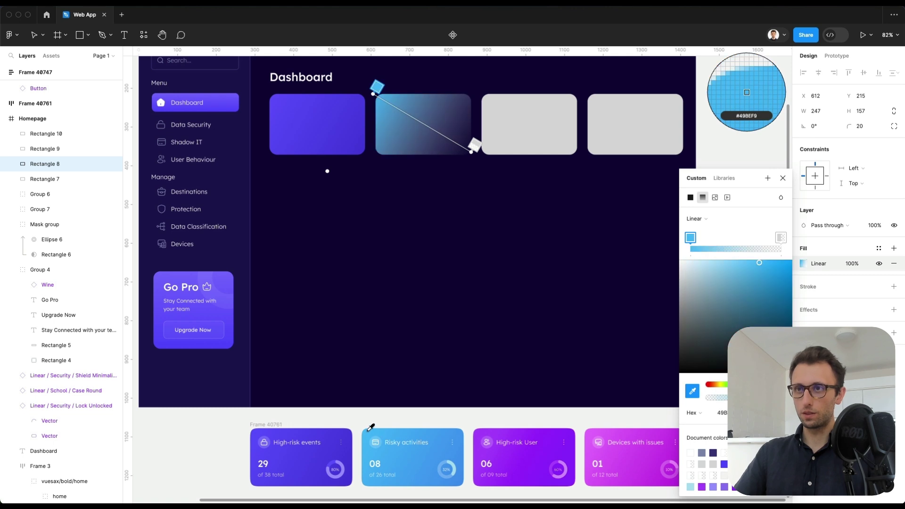
{"action": "left_click", "coordinate": [782, 238]}
{"action": "key", "text": "i"}
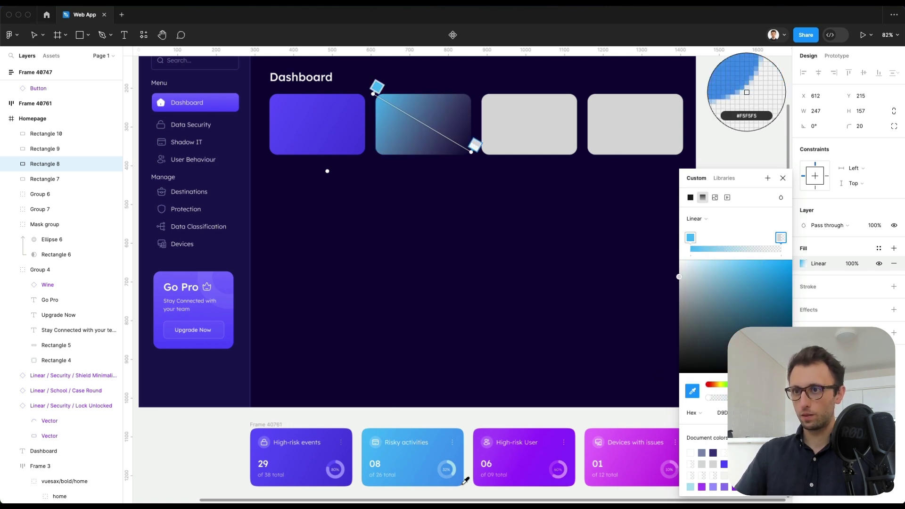
{"action": "left_click", "coordinate": [465, 478]}
{"action": "key", "text": "Escape"}
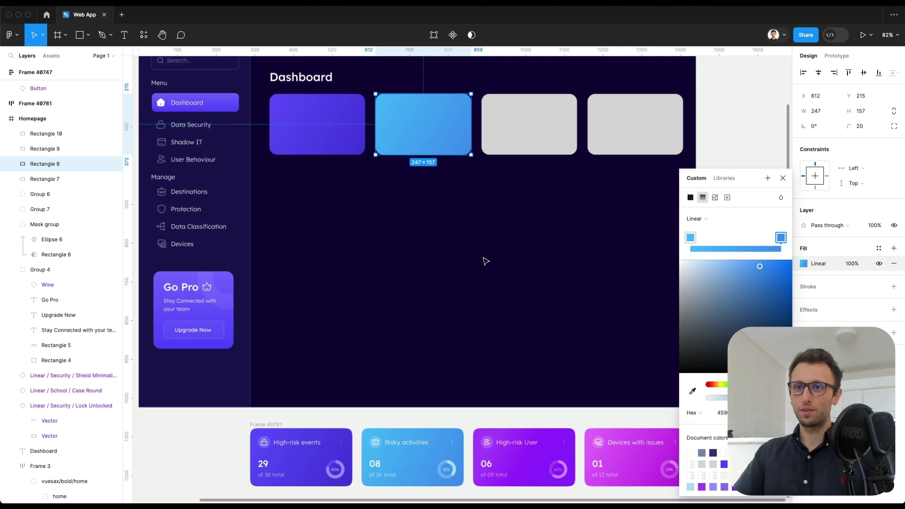
{"action": "scroll", "coordinate": [485, 260], "scroll_direction": "right", "scroll_amount": 1}
{"action": "scroll", "coordinate": [475, 288], "scroll_direction": "up", "scroll_amount": 1}
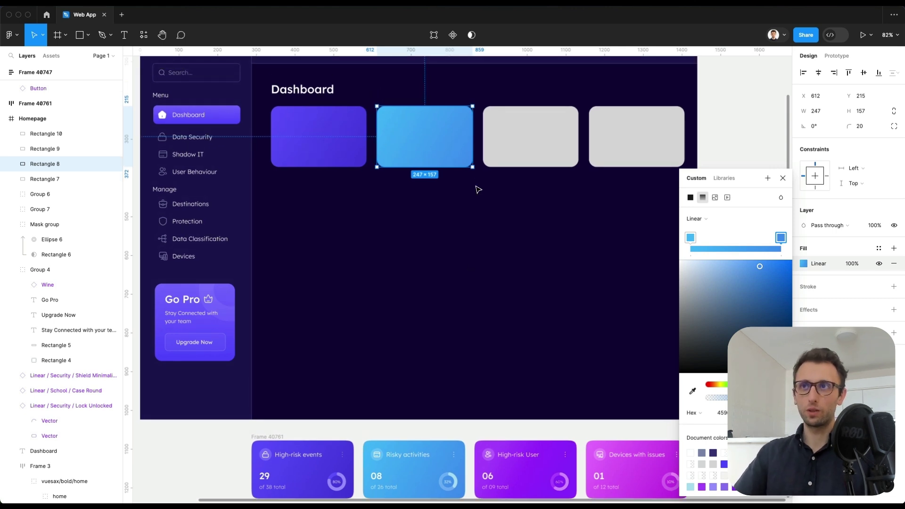
{"action": "left_click", "coordinate": [474, 189]}
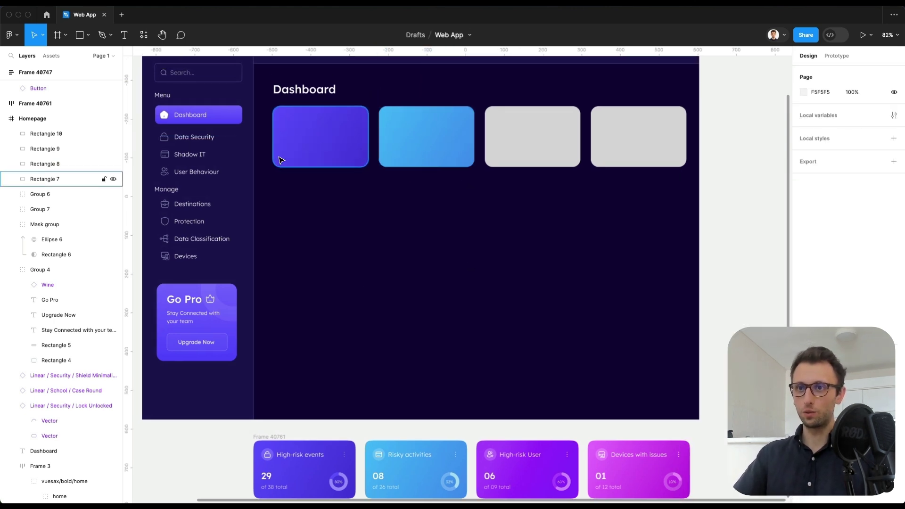
Move the High-risk events reference card into the Homepage frame, just below the first purple card.
{"action": "scroll", "coordinate": [285, 166], "scroll_direction": "up", "scroll_amount": 4}
{"action": "scroll", "coordinate": [286, 168], "scroll_direction": "up", "scroll_amount": 1}
{"action": "scroll", "coordinate": [293, 176], "scroll_direction": "up", "scroll_amount": 3}
{"action": "left_click", "coordinate": [300, 183]}
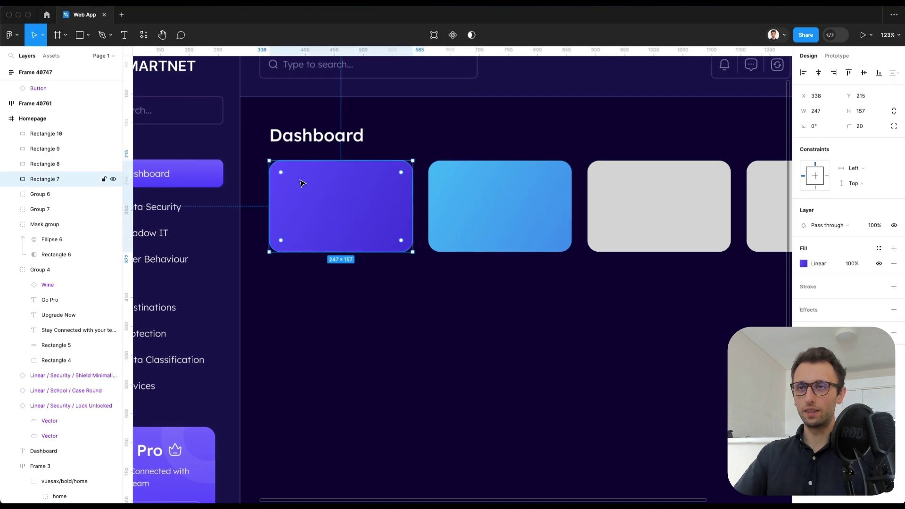
{"action": "scroll", "coordinate": [302, 183], "scroll_direction": "down", "scroll_amount": 5}
{"action": "scroll", "coordinate": [302, 184], "scroll_direction": "down", "scroll_amount": 5}
{"action": "left_click_drag", "start_coordinate": [309, 425], "coordinate": [334, 181]}
{"action": "scroll", "coordinate": [309, 307], "scroll_direction": "up", "scroll_amount": 5}
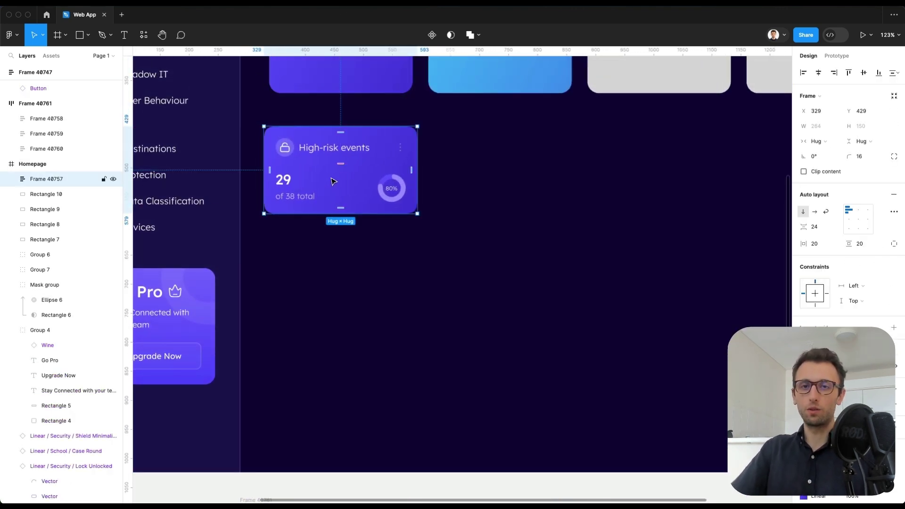
{"action": "scroll", "coordinate": [333, 182], "scroll_direction": "up", "scroll_amount": 5}
{"action": "scroll", "coordinate": [333, 181], "scroll_direction": "up", "scroll_amount": 3}
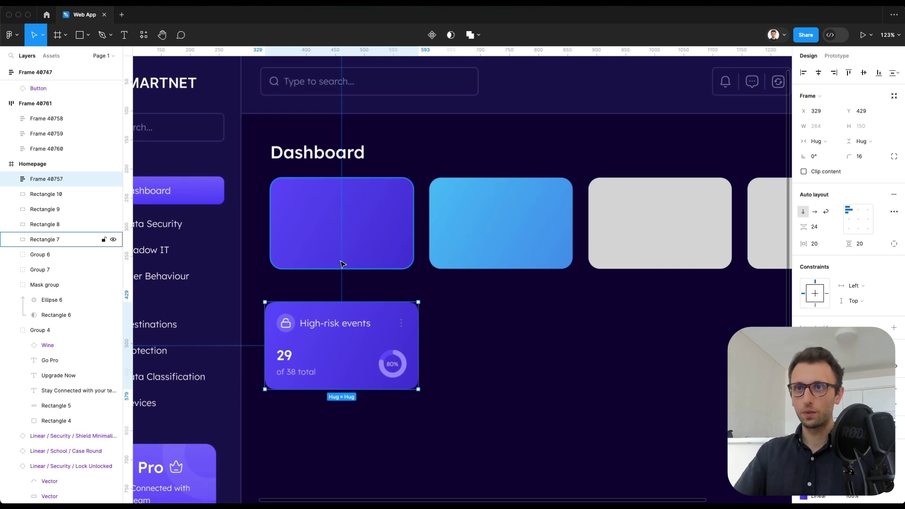
Draw a 38 × 38 circle in the upper-left corner of the first purple card.
{"action": "scroll", "coordinate": [299, 220], "scroll_direction": "up", "scroll_amount": 5}
{"action": "left_click", "coordinate": [300, 210]}
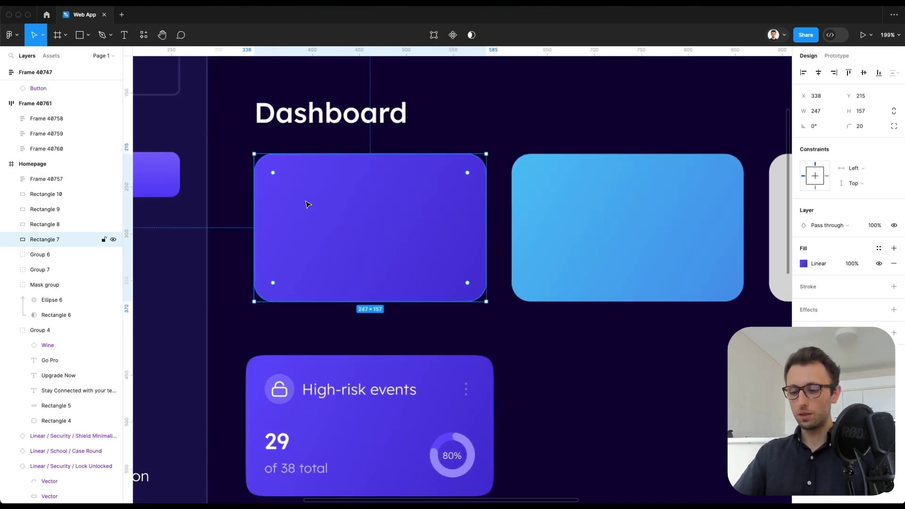
{"action": "key", "text": "o"}
{"action": "left_click_drag", "start_coordinate": [273, 170], "coordinate": [308, 204]}
Fill the circle with the Dashboard heading's white, set its layer opacity to 10% and enlarge it to 41 × 41.
{"action": "key", "text": "i"}
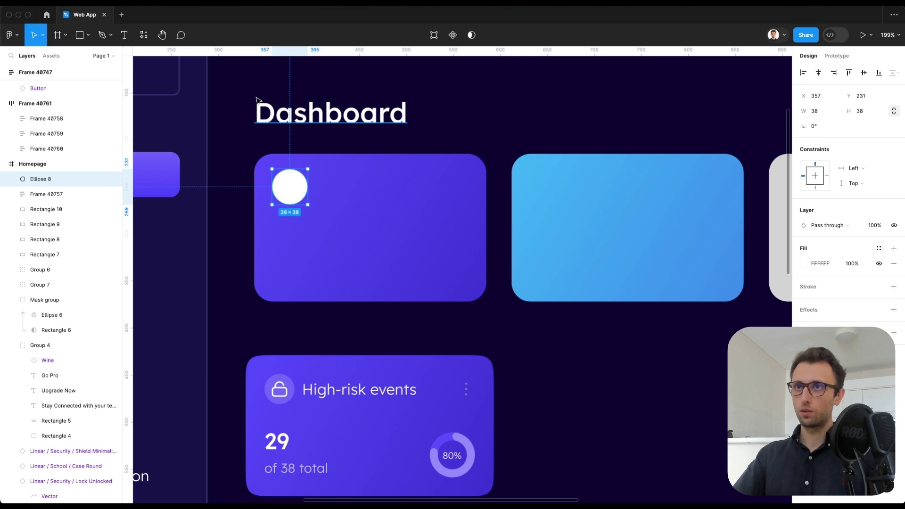
{"action": "left_click", "coordinate": [285, 115]}
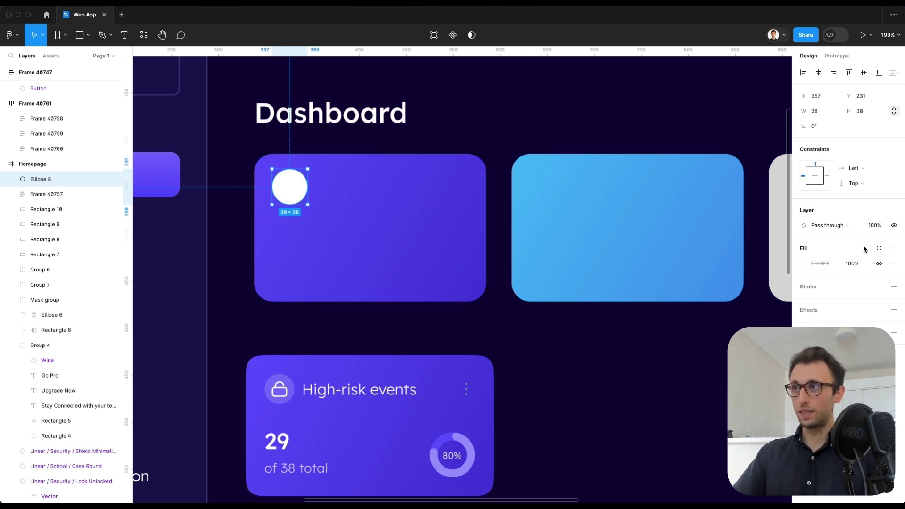
{"action": "key", "text": "BackSpace"}
{"action": "key", "text": "Return"}
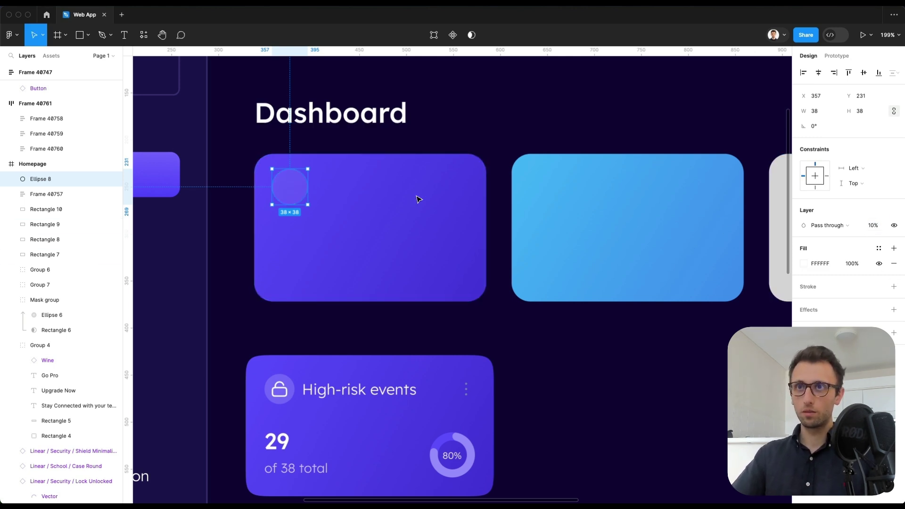
{"action": "left_click_drag", "start_coordinate": [308, 205], "coordinate": [311, 208]}
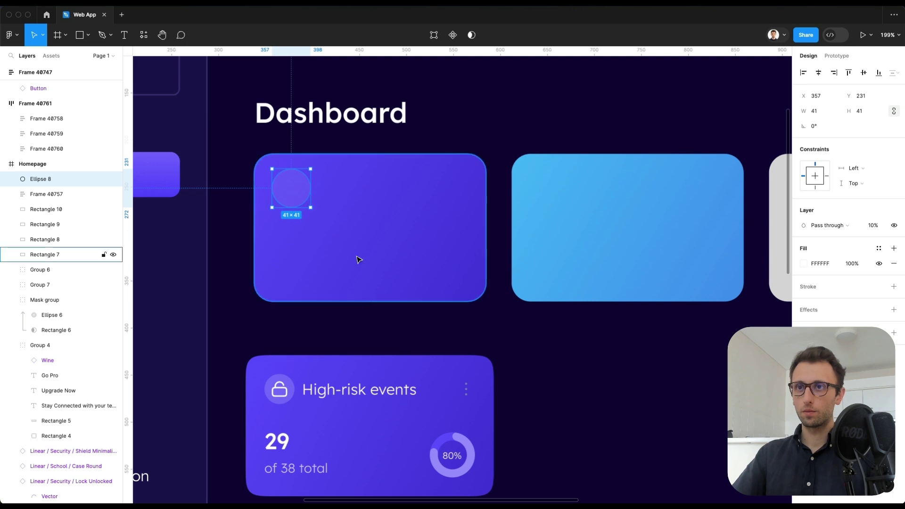
Copy the lock icon from the reference card and center the copy in the first card's translucent circle.
{"action": "double_click", "coordinate": [282, 390]}
{"action": "double_click", "coordinate": [281, 391]}
{"action": "double_click", "coordinate": [282, 390]}
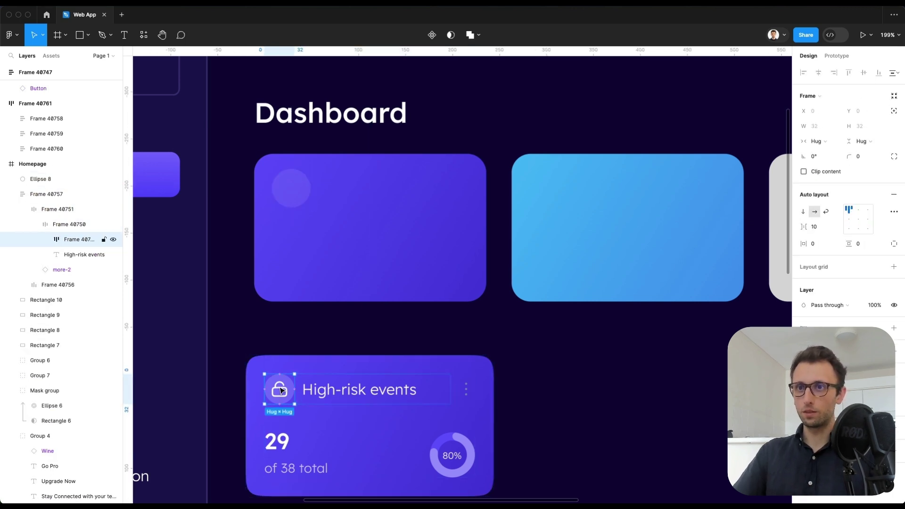
{"action": "double_click", "coordinate": [280, 390]}
{"action": "left_click", "coordinate": [290, 178]}
{"action": "key", "text": "ctrl+v"}
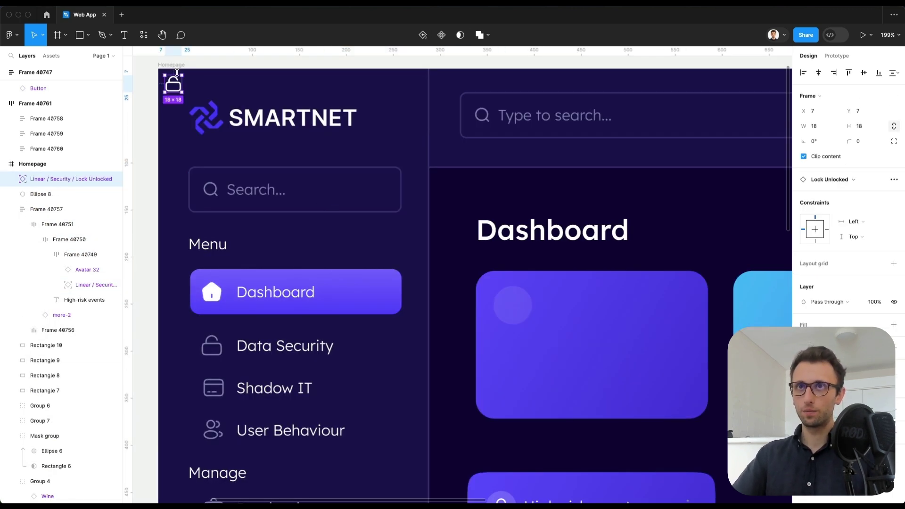
{"action": "left_click_drag", "start_coordinate": [175, 90], "coordinate": [513, 311]}
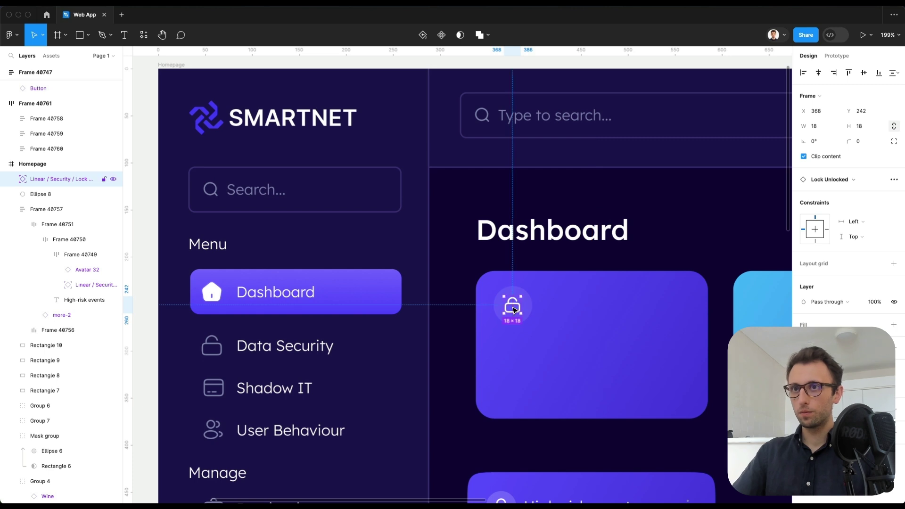
Copy the Dashboard label text from the sidebar menu.
{"action": "scroll", "coordinate": [514, 309], "scroll_direction": "down", "scroll_amount": 5}
{"action": "scroll", "coordinate": [513, 309], "scroll_direction": "right", "scroll_amount": 5}
{"action": "left_click", "coordinate": [85, 300]}
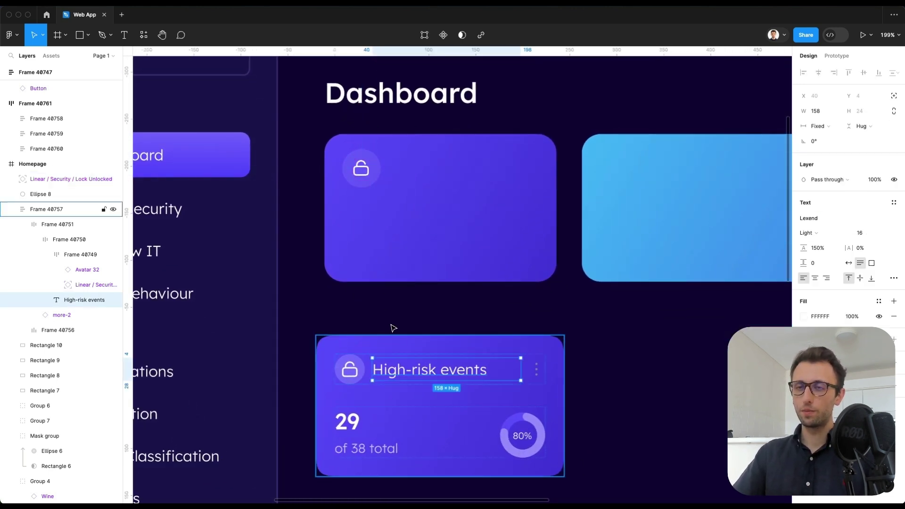
{"action": "scroll", "coordinate": [171, 216], "scroll_direction": "left", "scroll_amount": 5}
{"action": "scroll", "coordinate": [174, 219], "scroll_direction": "left", "scroll_amount": 2}
{"action": "left_click", "coordinate": [272, 156], "text": "super"}
{"action": "key", "text": "super+c"}
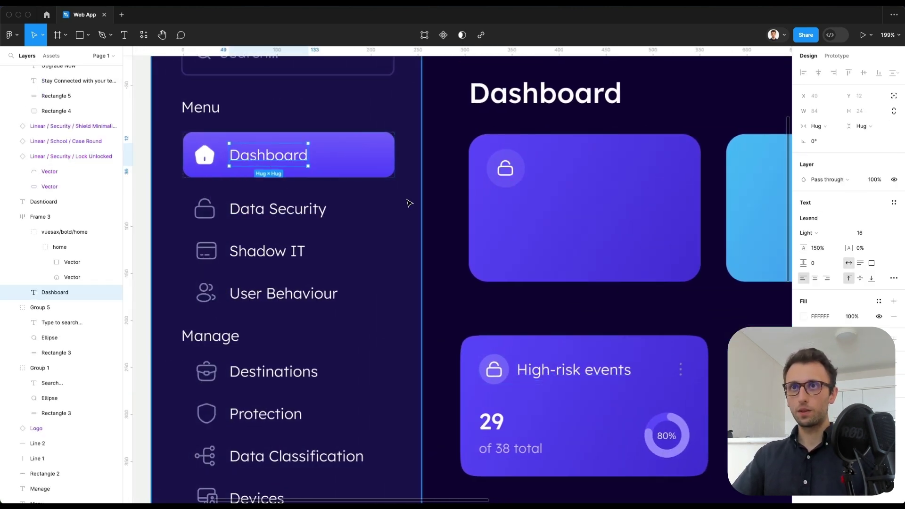
Paste the label beside the lock icon in the first card and change its text to "High-risk events".
{"action": "scroll", "coordinate": [406, 201], "scroll_direction": "right", "scroll_amount": 5}
{"action": "left_click", "coordinate": [329, 178]}
{"action": "key", "text": "super+v"}
{"action": "left_click_drag", "start_coordinate": [207, 94], "coordinate": [546, 309]}
{"action": "scroll", "coordinate": [547, 309], "scroll_direction": "right", "scroll_amount": 5}
{"action": "scroll", "coordinate": [547, 309], "scroll_direction": "down", "scroll_amount": 4}
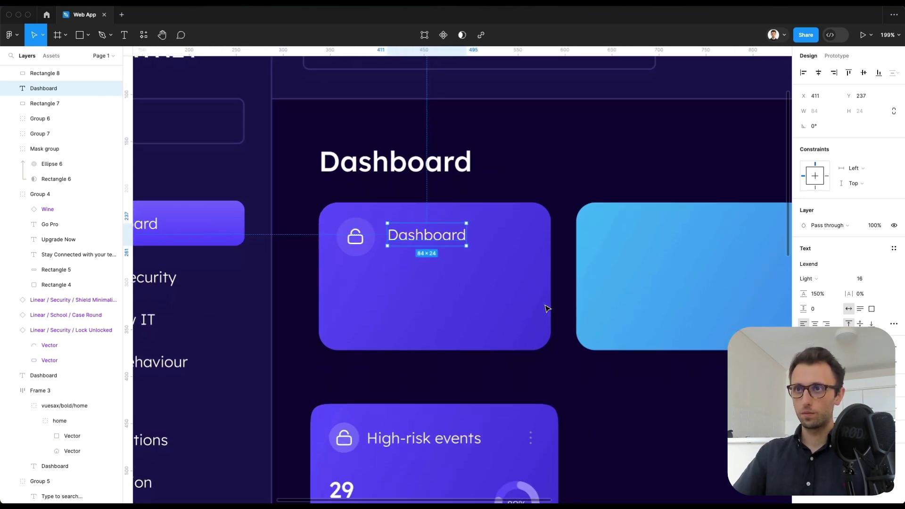
{"action": "key", "text": "Return"}
{"action": "type", "text": "High-risk events"}
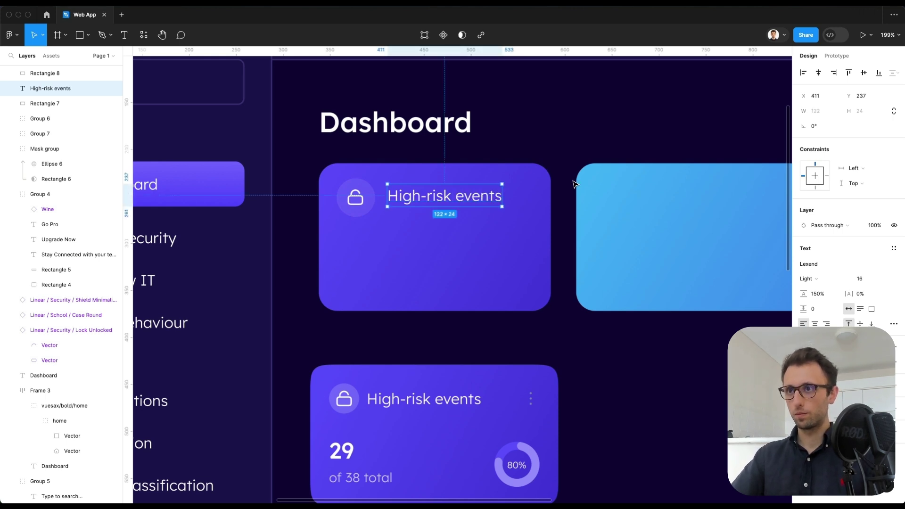
Copy the reference card's three-dot icon to the right end of the first card's title row, at X 552, Y 241.
{"action": "left_click", "coordinate": [531, 400]}
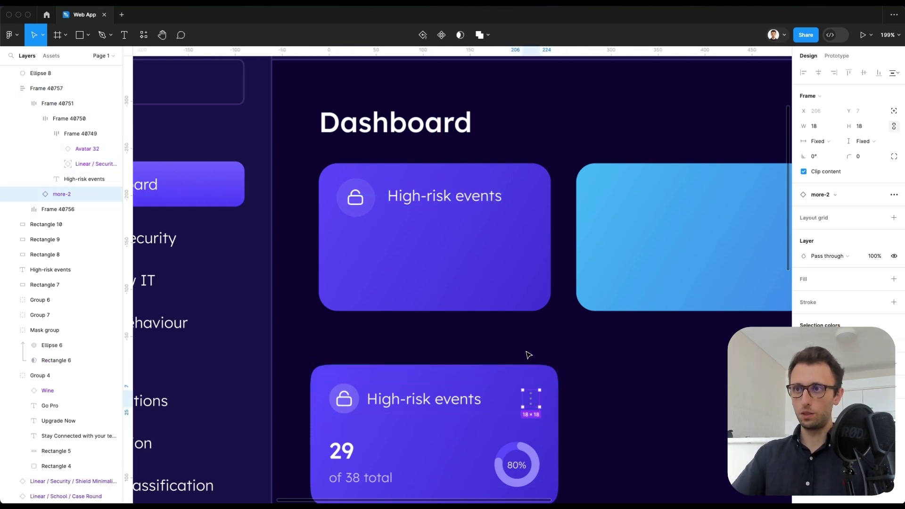
{"action": "left_click", "coordinate": [511, 206]}
{"action": "left_click", "coordinate": [489, 201]}
{"action": "key", "text": "super+v"}
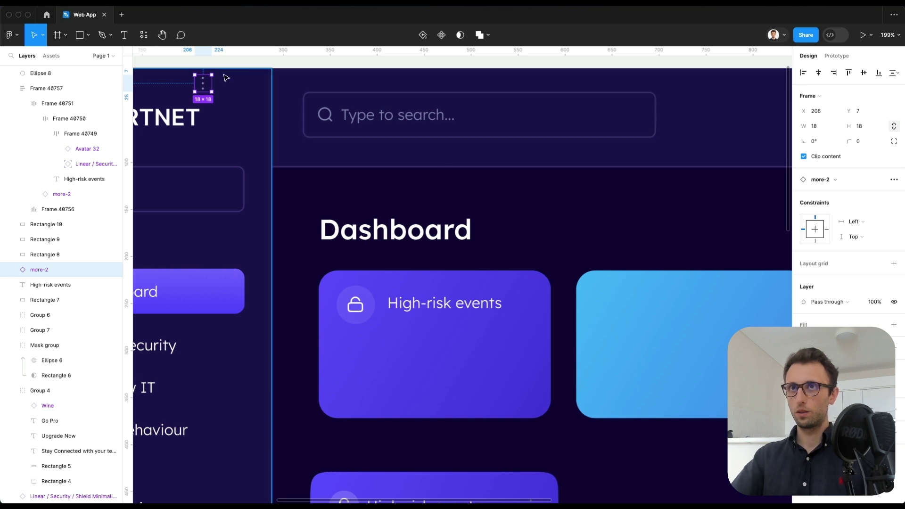
{"action": "left_click_drag", "start_coordinate": [206, 85], "coordinate": [530, 304]}
{"action": "scroll", "coordinate": [572, 256], "scroll_direction": "down", "scroll_amount": 2}
{"action": "scroll", "coordinate": [572, 257], "scroll_direction": "right", "scroll_amount": 3}
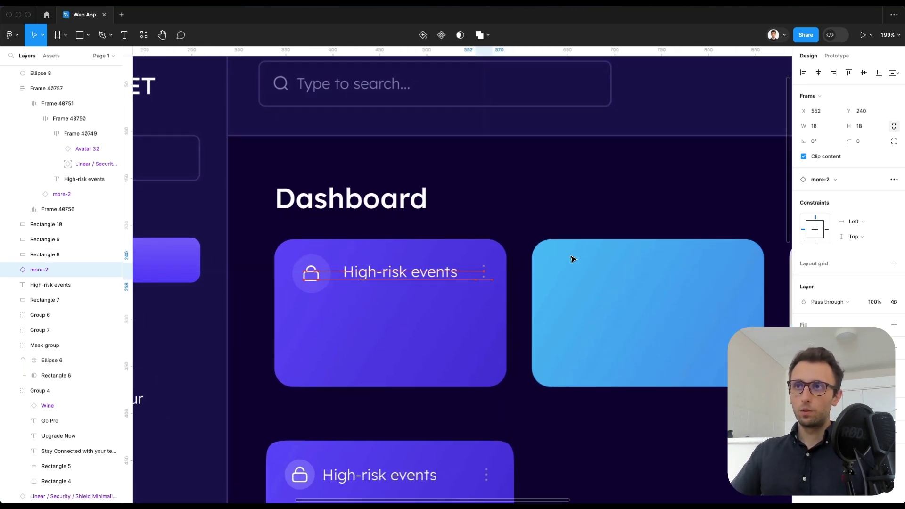
{"action": "key", "text": "Down"}
{"action": "scroll", "coordinate": [475, 263], "scroll_direction": "down", "scroll_amount": 3}
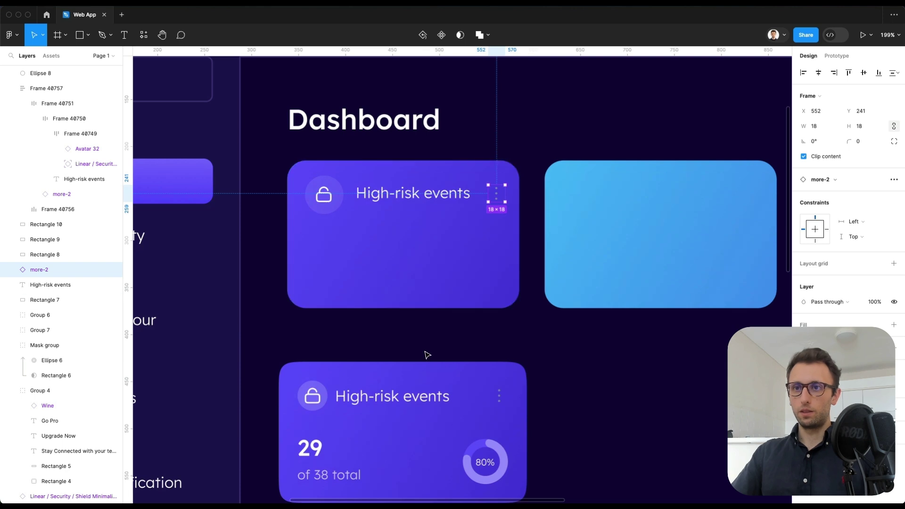
Duplicate the first card's title text below the lock icon and change the copy's text to "29".
{"action": "left_click", "coordinate": [384, 194]}
{"action": "left_click_drag", "start_coordinate": [384, 194], "coordinate": [381, 242]}
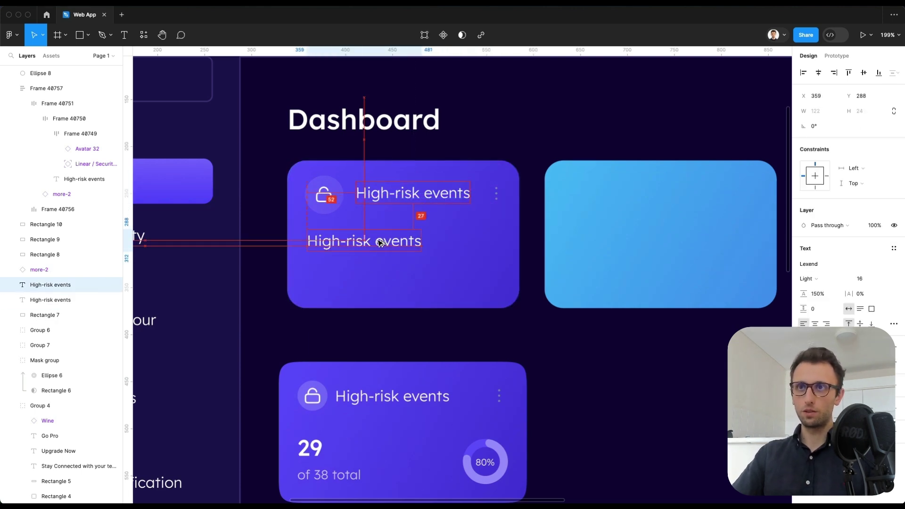
{"action": "double_click", "coordinate": [381, 242]}
{"action": "type", "text": "29"}
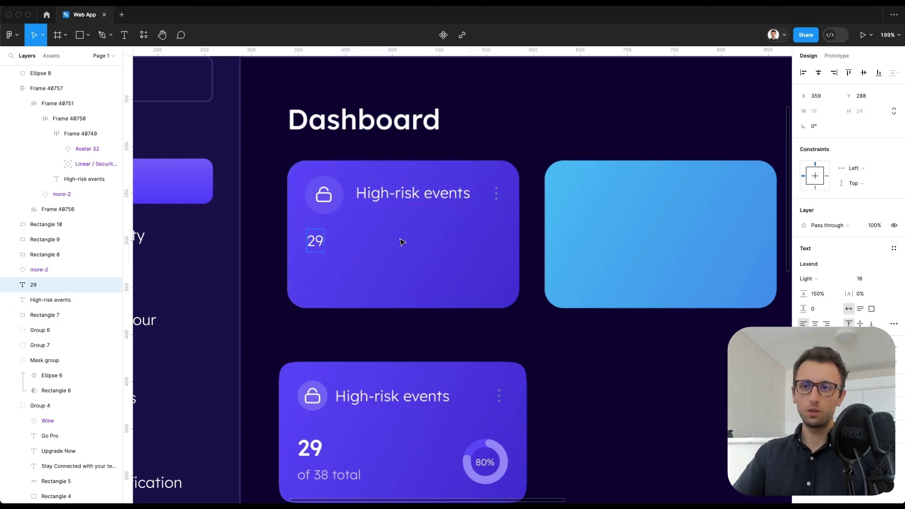
Set the first card's 29 text to Medium weight and font size 28.
{"action": "key", "text": "super+a"}
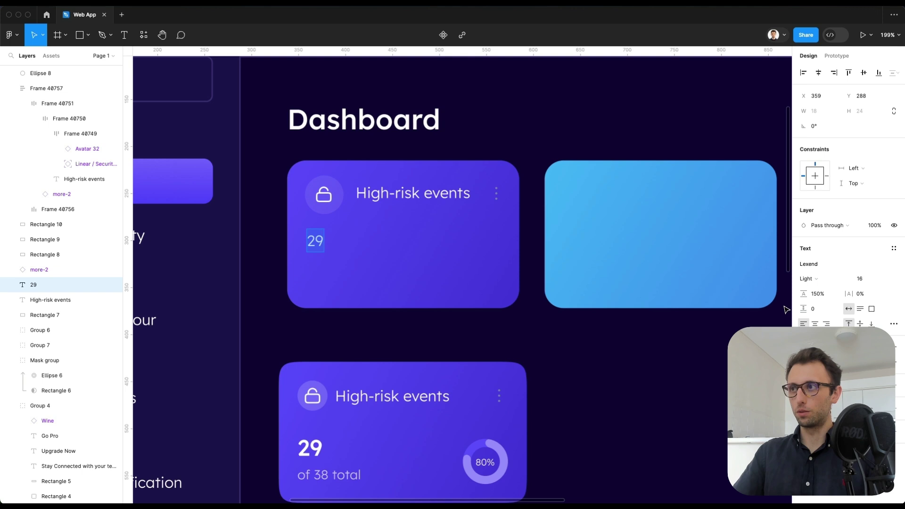
{"action": "left_click", "coordinate": [823, 280]}
{"action": "left_click", "coordinate": [819, 301]}
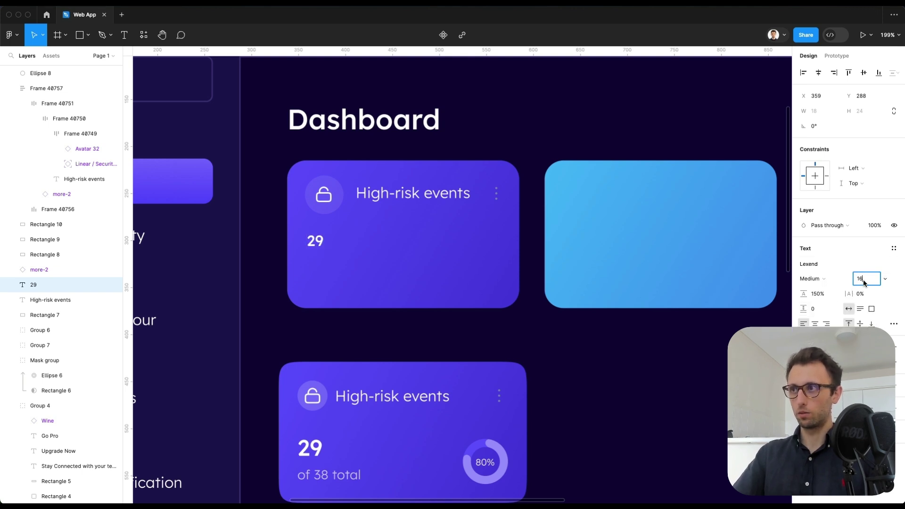
{"action": "type", "text": "19"}
{"action": "key", "text": "Return"}
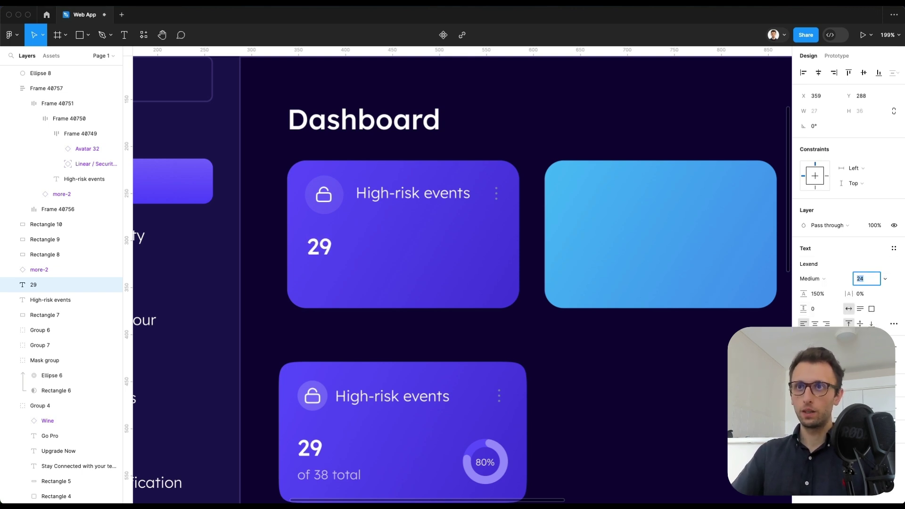
{"action": "key", "text": "Up"}
{"action": "key", "text": "Up"}
{"action": "key", "text": "Up"}
{"action": "key", "text": "Up"}
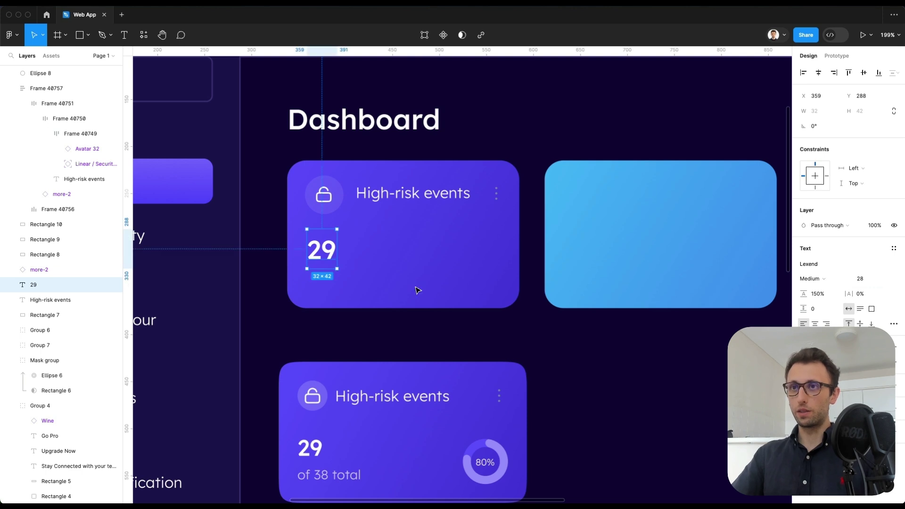
Duplicate the 29 text directly below itself, match it to the card title's text style and change it to "of 38 total".
{"action": "left_click_drag", "start_coordinate": [318, 243], "coordinate": [319, 282]}
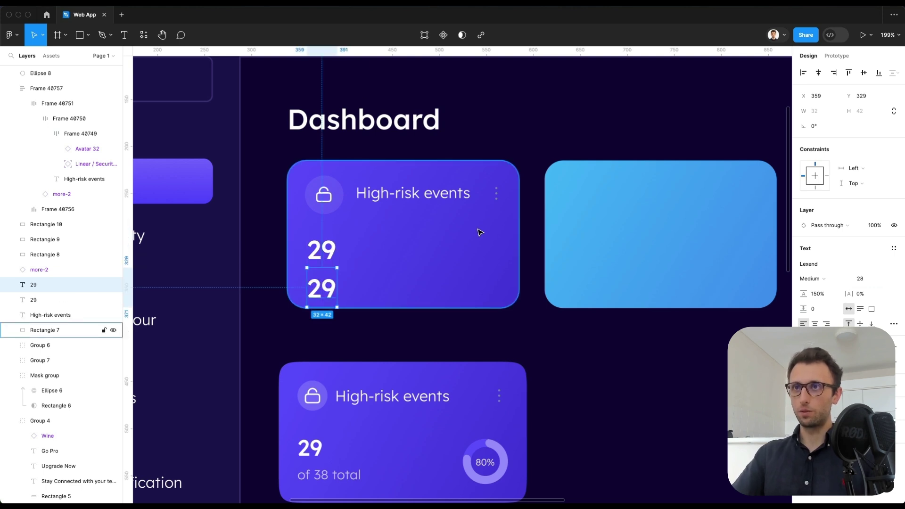
{"action": "left_click", "coordinate": [400, 208]}
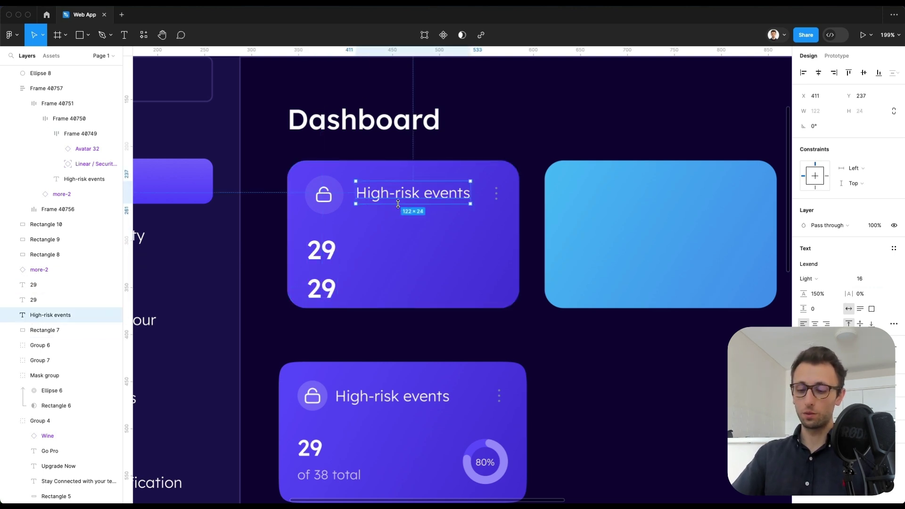
{"action": "left_click", "coordinate": [321, 292]}
{"action": "key", "text": "super+alt+v"}
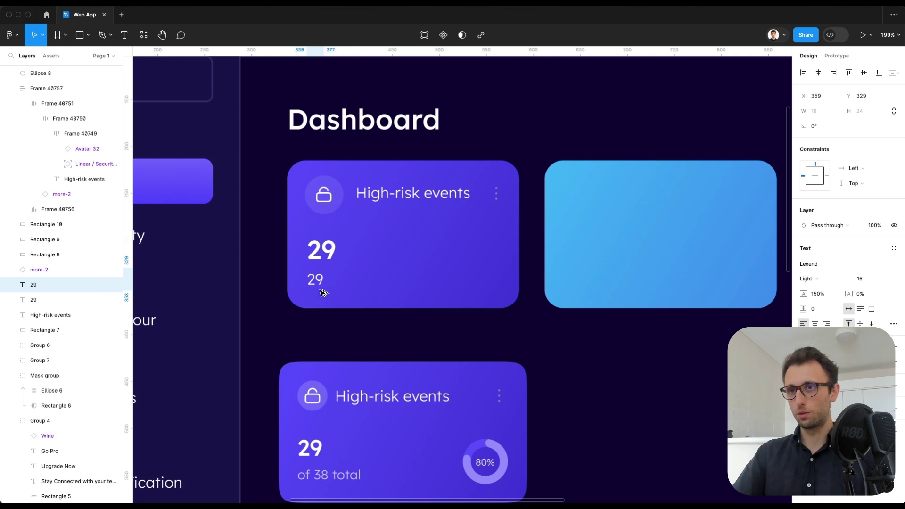
{"action": "key", "text": "Return"}
{"action": "type", "text": "of "}
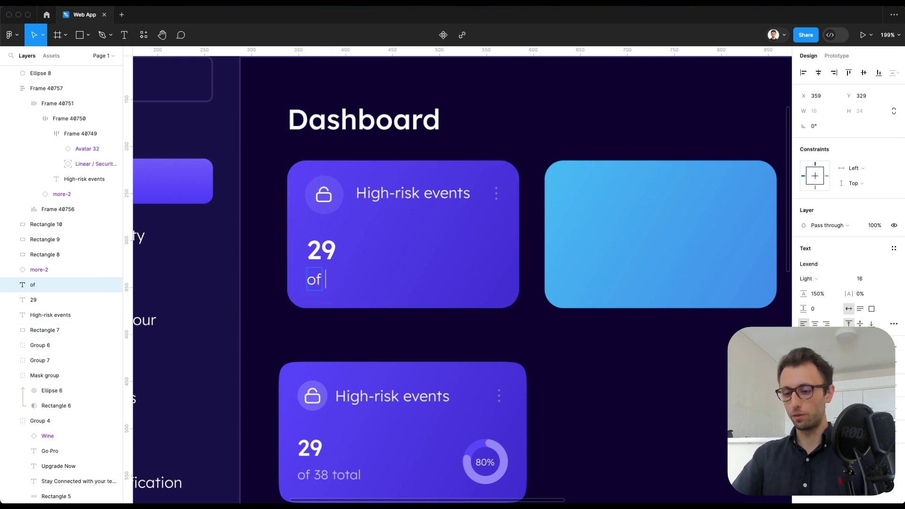
{"action": "type", "text": "38 total"}
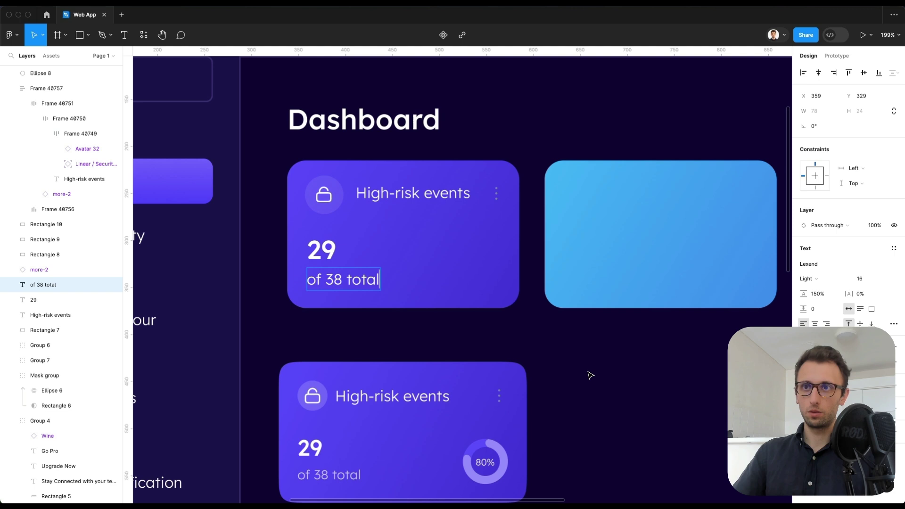
{"action": "key", "text": "Escape"}
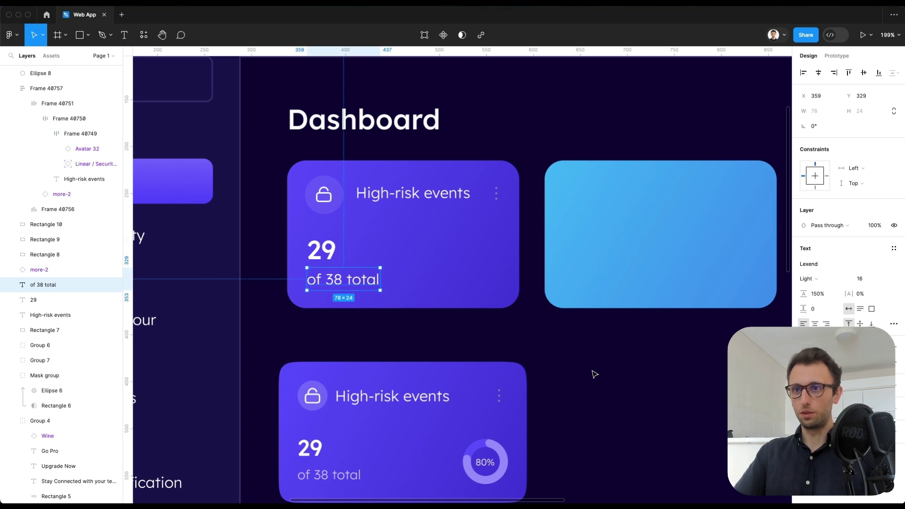
Reduce the font size of the first card's "of 38 total" text to 14.
{"action": "key", "text": "Down"}
{"action": "key", "text": "Down"}
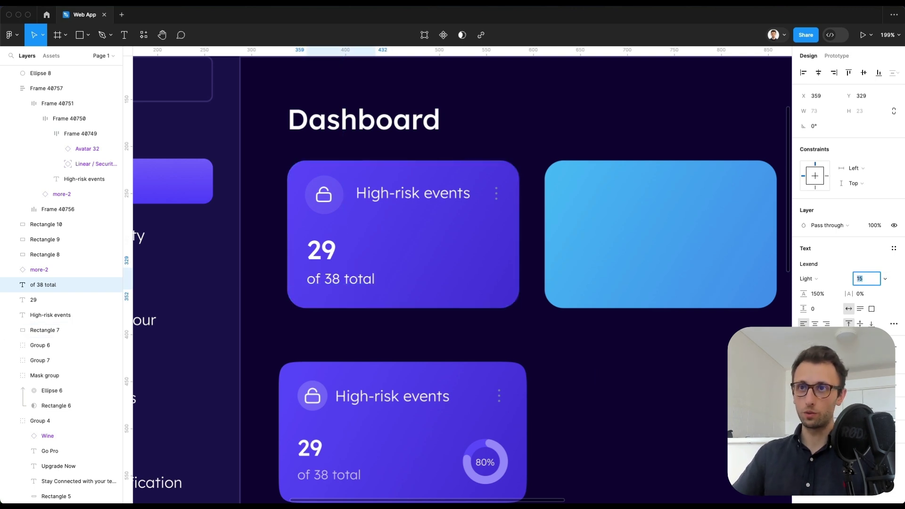
{"action": "left_click", "coordinate": [632, 348]}
{"action": "scroll", "coordinate": [630, 340], "scroll_direction": "down", "scroll_amount": 1}
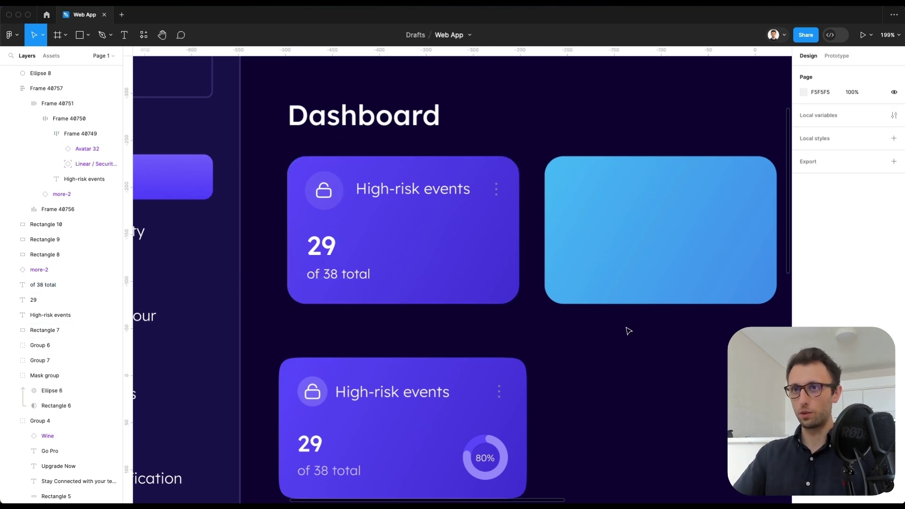
Copy the reference card's 80% ring chart into the first card's lower-right corner, at X 520, Y 296.
{"action": "double_click", "coordinate": [479, 458]}
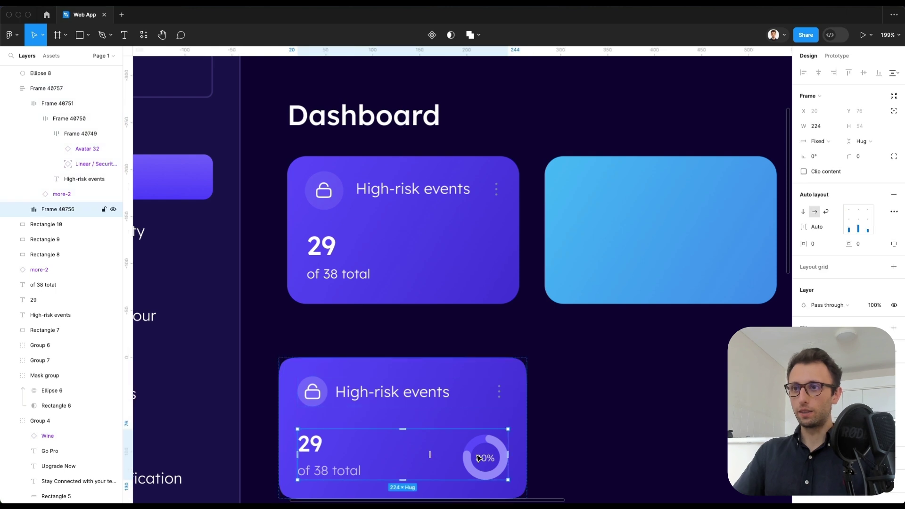
{"action": "left_click", "coordinate": [479, 458]}
{"action": "key", "text": "ctrl+c"}
{"action": "left_click", "coordinate": [396, 246]}
{"action": "key", "text": "ctrl+v"}
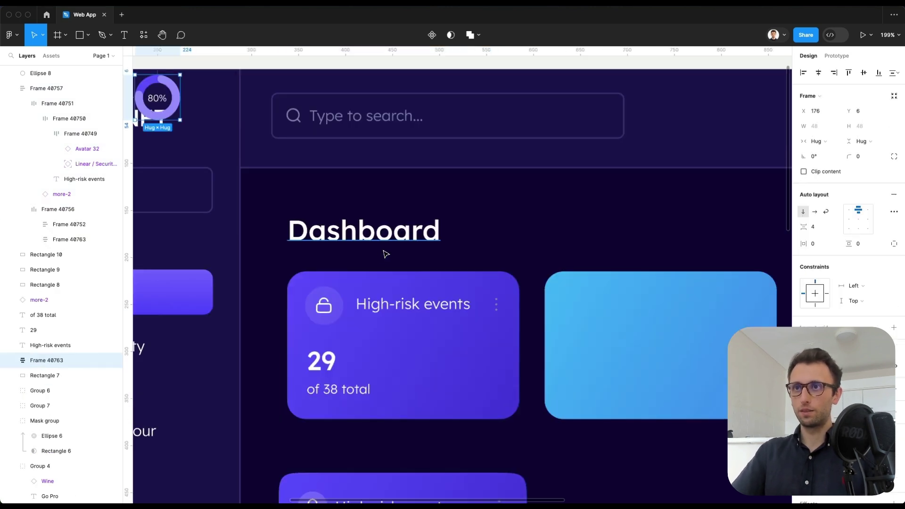
{"action": "left_click_drag", "start_coordinate": [163, 113], "coordinate": [479, 369]}
{"action": "scroll", "coordinate": [464, 377], "scroll_direction": "down", "scroll_amount": 5}
{"action": "scroll", "coordinate": [478, 369], "scroll_direction": "up", "scroll_amount": 5}
{"action": "scroll", "coordinate": [477, 368], "scroll_direction": "down", "scroll_amount": 3}
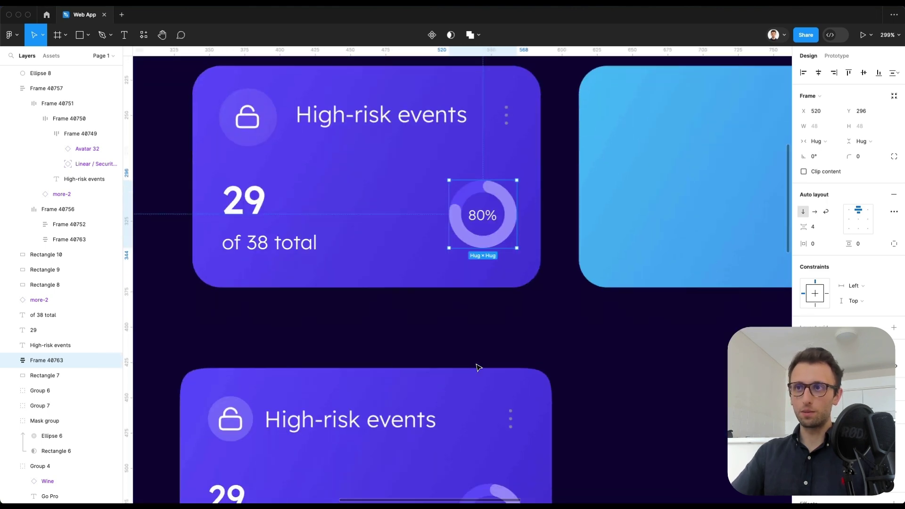
Draw a 56 × 56 ring with about a 73% inner ratio beside the 80% chart, filled with the sampled purple 675AFF.
{"action": "left_click", "coordinate": [466, 304]}
{"action": "key", "text": "o"}
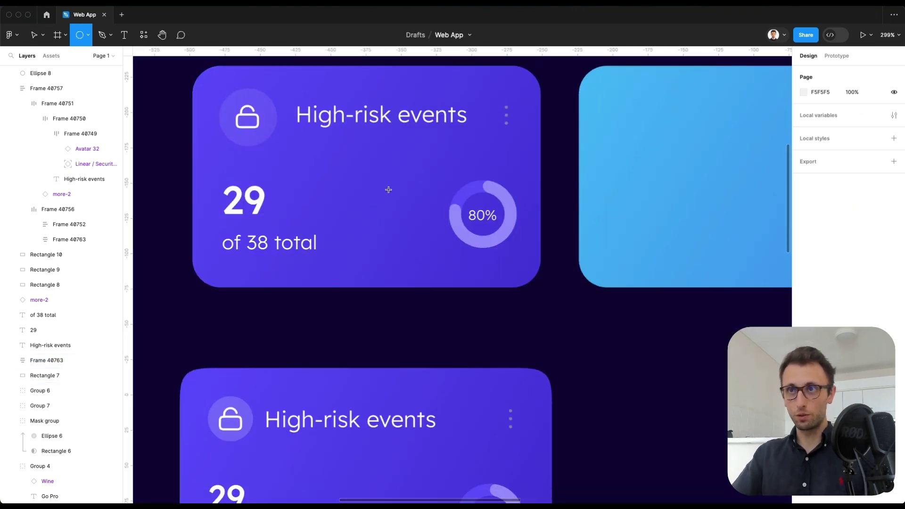
{"action": "left_click_drag", "start_coordinate": [388, 212], "coordinate": [402, 177]}
{"action": "left_click_drag", "start_coordinate": [423, 213], "coordinate": [360, 212]}
{"action": "left_click_drag", "start_coordinate": [415, 230], "coordinate": [427, 213]}
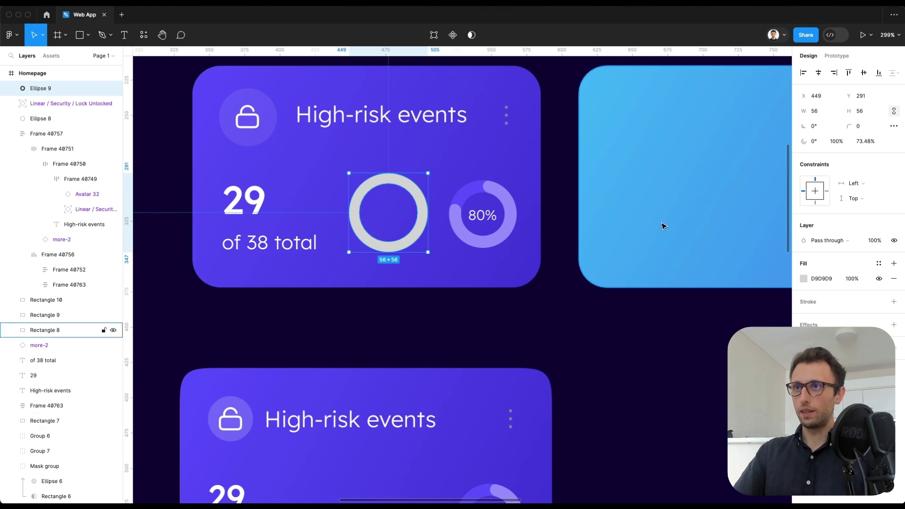
{"action": "key", "text": "i"}
{"action": "left_click", "coordinate": [472, 191]}
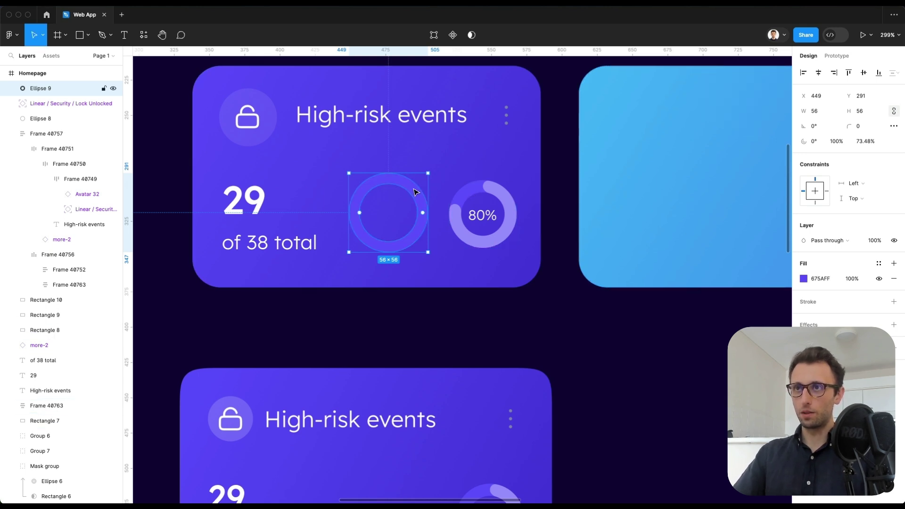
Duplicate the drawn ring in place, cut the copy to a -87.5% sweep and fill it with the lighter purple 9F97FF.
{"action": "key", "text": "super+d"}
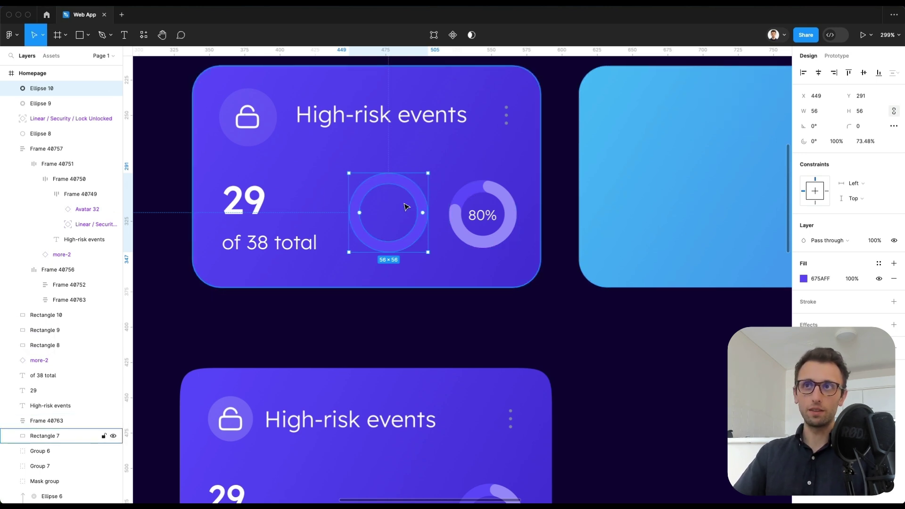
{"action": "left_click_drag", "start_coordinate": [424, 218], "coordinate": [414, 239]}
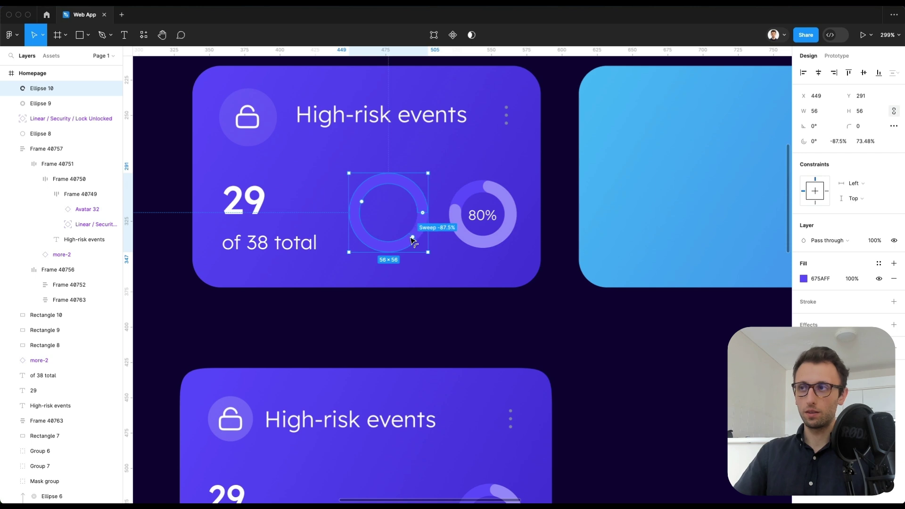
{"action": "left_click", "coordinate": [804, 279]}
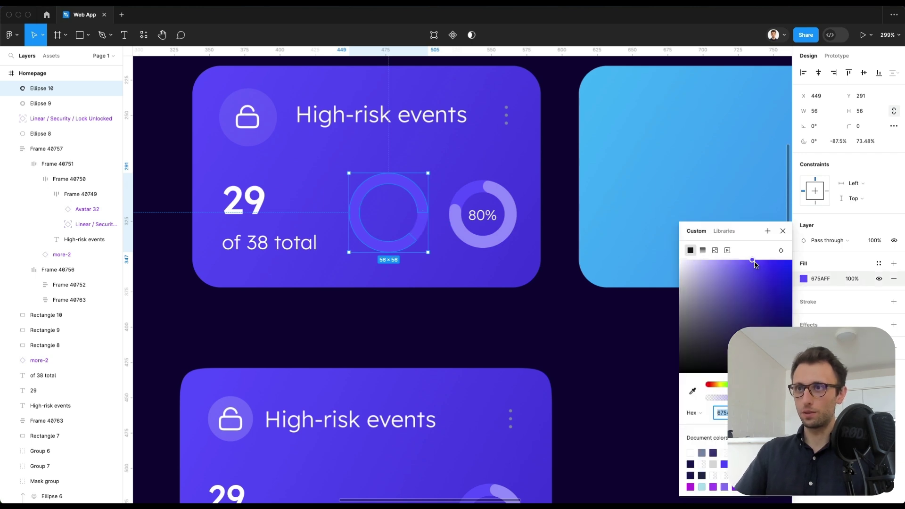
{"action": "left_click_drag", "start_coordinate": [754, 262], "coordinate": [709, 260]}
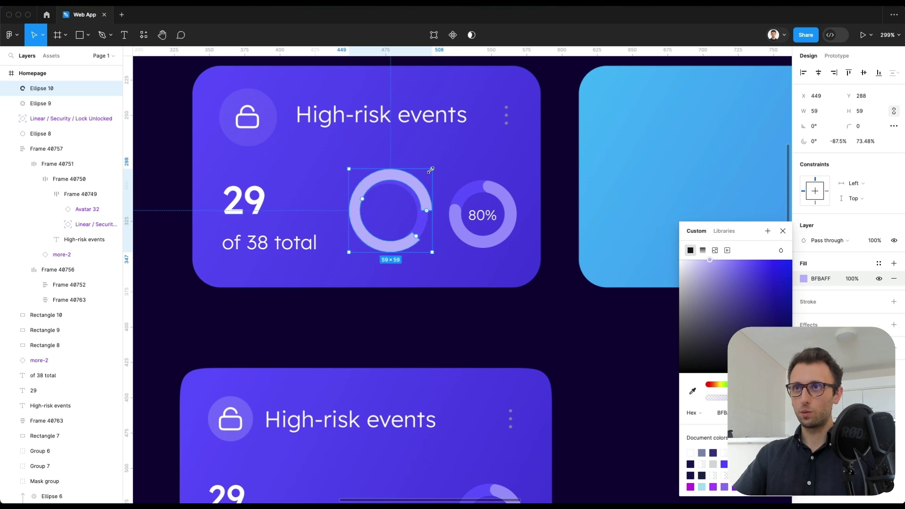
{"action": "key", "text": "ctrl+z"}
{"action": "key", "text": "ctrl+shift+z"}
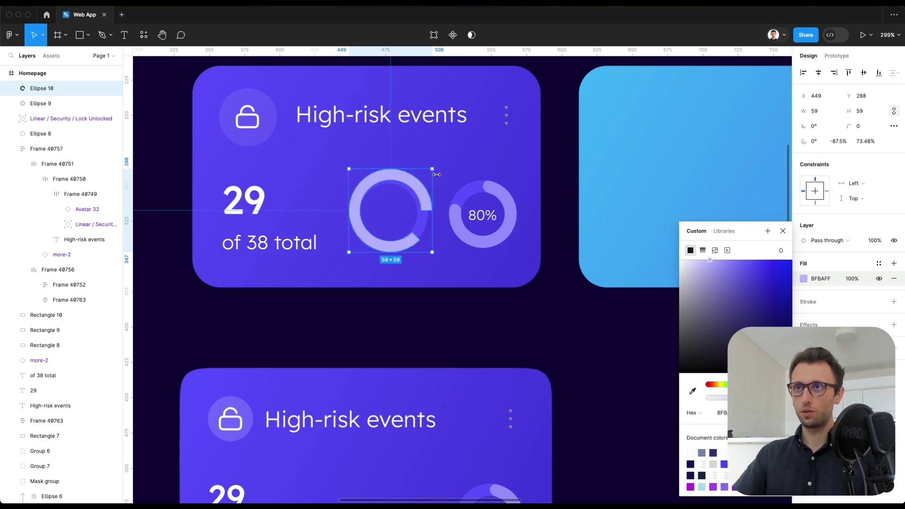
{"action": "key", "text": "ctrl+z"}
{"action": "left_click_drag", "start_coordinate": [742, 264], "coordinate": [727, 260]}
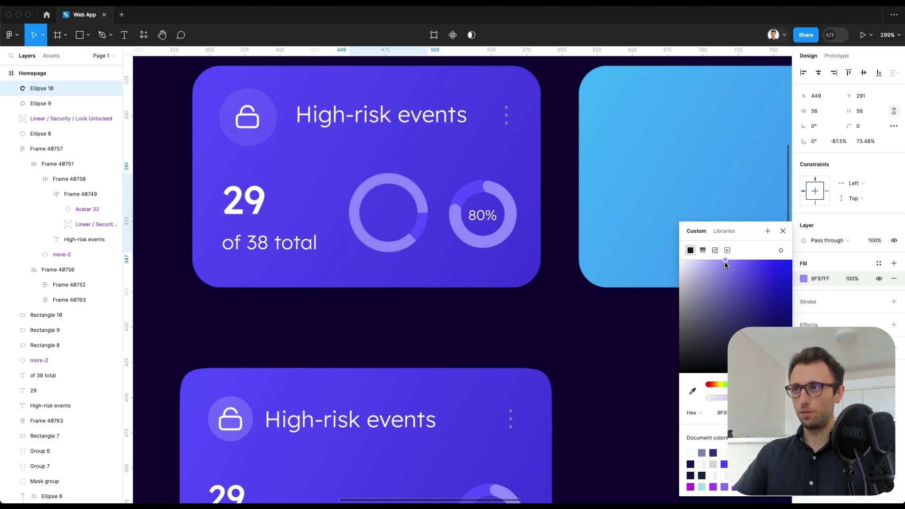
Rotate the light purple arc to 165° and round its ends with a corner radius of 59.
{"action": "left_click_drag", "start_coordinate": [433, 174], "coordinate": [441, 185]}
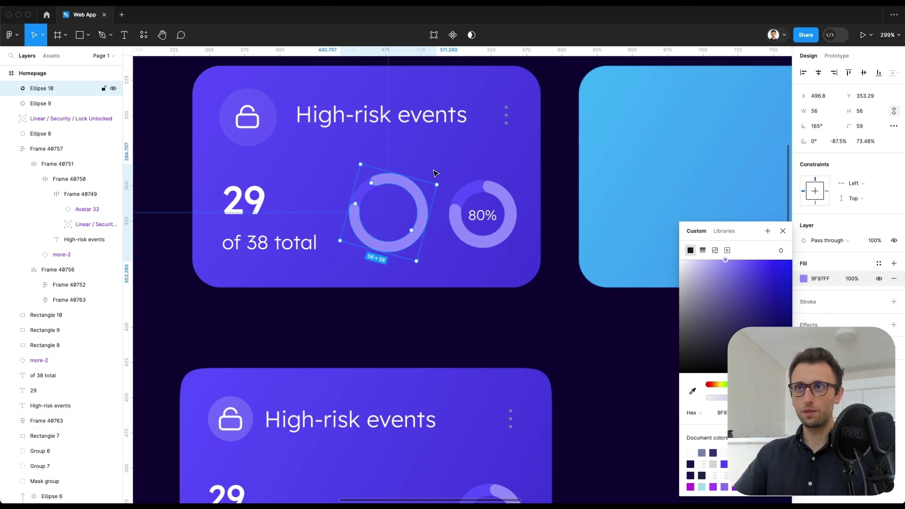
{"action": "scroll", "coordinate": [424, 208], "scroll_direction": "right", "scroll_amount": 1}
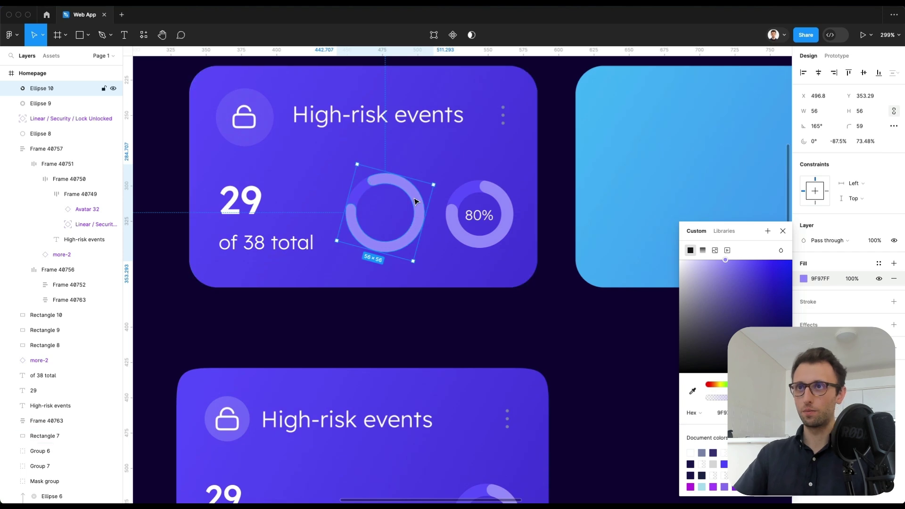
{"action": "key", "text": "Escape"}
{"action": "key", "text": "Escape"}
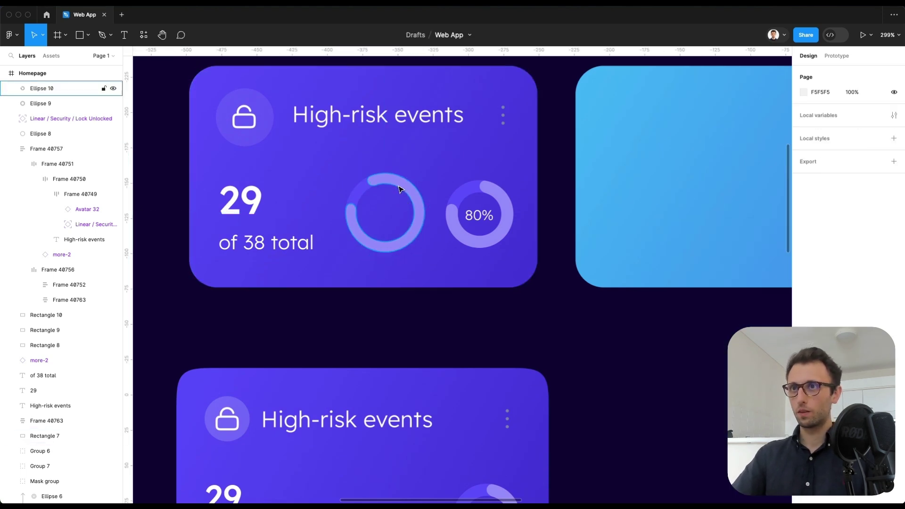
Delete the hand-drawn light arc and the purple ring beneath it from the first card.
{"action": "left_click", "coordinate": [399, 190]}
{"action": "key", "text": "Delete"}
{"action": "left_click", "coordinate": [399, 194]}
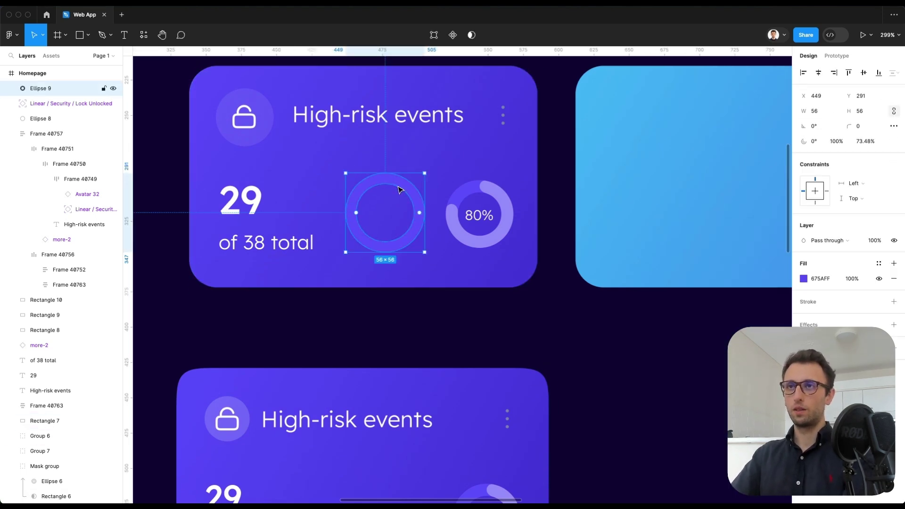
{"action": "key", "text": "Delete"}
Move the High-risk events reference card further down the page, to X 329, Y 612.
{"action": "scroll", "coordinate": [400, 197], "scroll_direction": "down", "scroll_amount": 10}
{"action": "scroll", "coordinate": [596, 206], "scroll_direction": "right", "scroll_amount": 5}
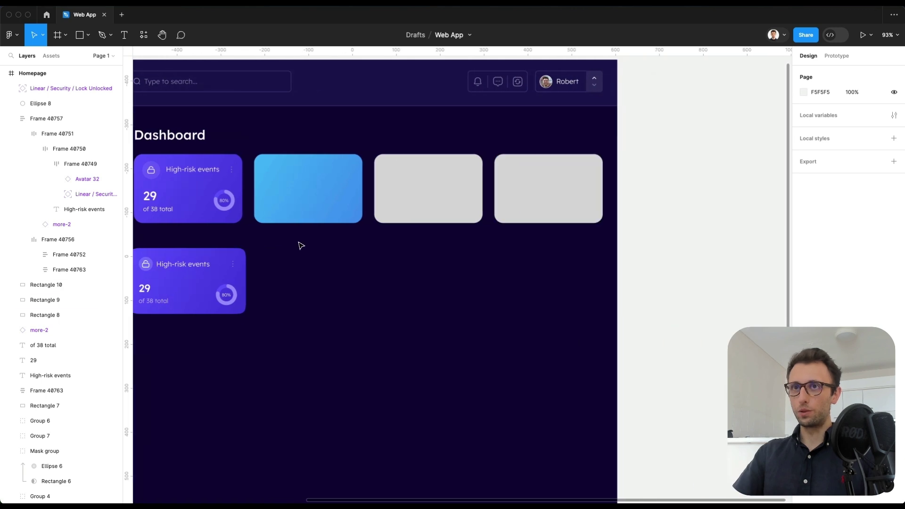
{"action": "scroll", "coordinate": [187, 245], "scroll_direction": "left", "scroll_amount": 1}
{"action": "left_click_drag", "start_coordinate": [187, 244], "coordinate": [358, 339]}
{"action": "left_click_drag", "start_coordinate": [228, 274], "coordinate": [228, 354]}
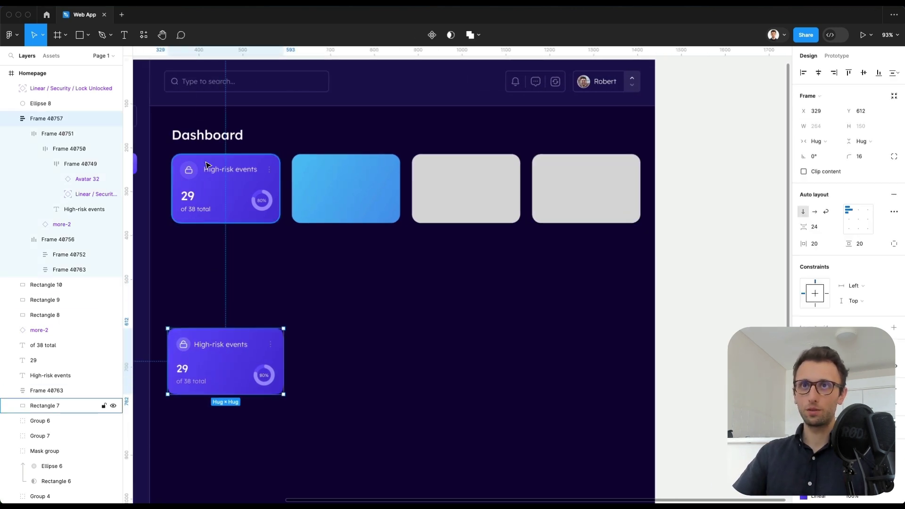
{"action": "key", "text": "Escape"}
Group the first card's elements, place the group at Y 394 and duplicate it into a row of four cards at equal spacing.
{"action": "left_click_drag", "start_coordinate": [166, 151], "coordinate": [359, 259]}
{"action": "key", "text": "ctrl+g"}
{"action": "key", "text": "ctrl+d"}
{"action": "key", "text": "ctrl+d"}
{"action": "scroll", "coordinate": [359, 259], "scroll_direction": "down", "scroll_amount": 3}
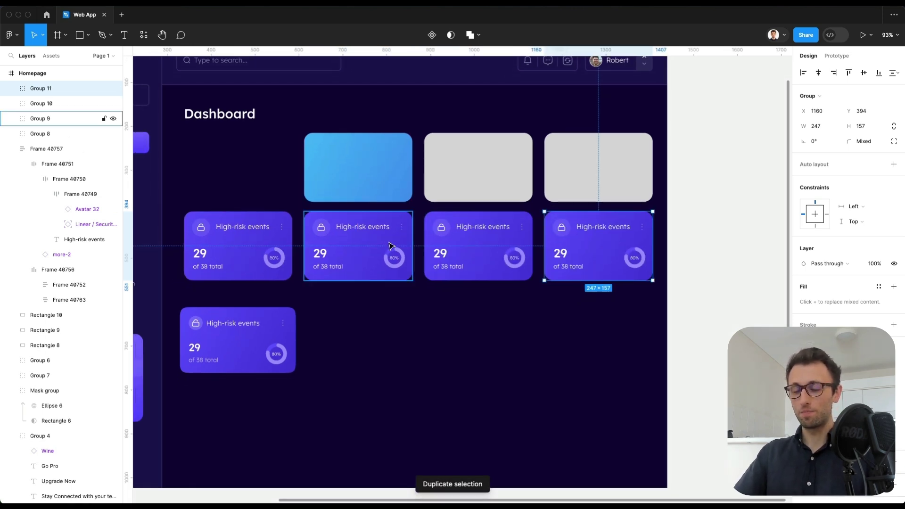
Copy the blue gradient of the second placeholder rectangle onto the background of the second card in the new row.
{"action": "scroll", "coordinate": [387, 248], "scroll_direction": "down", "scroll_amount": 1}
{"action": "left_click", "coordinate": [357, 172]}
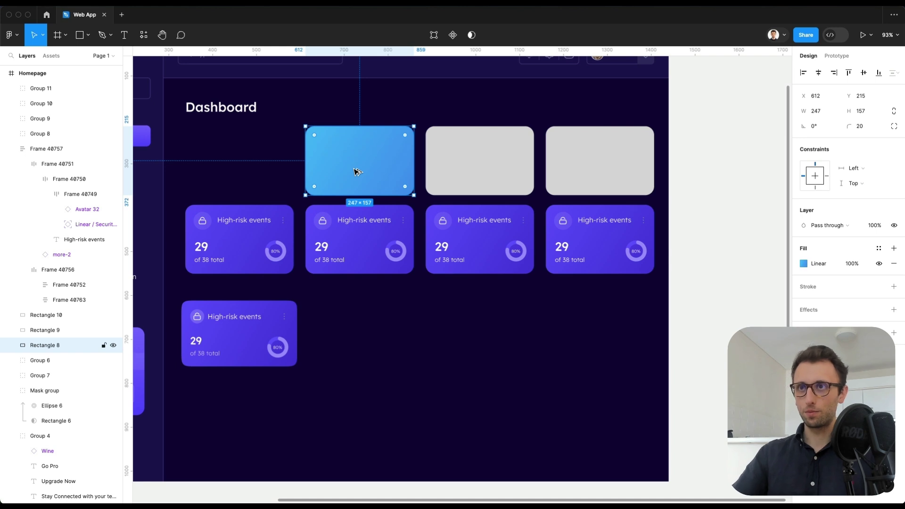
{"action": "left_click", "coordinate": [369, 242], "text": "ctrl"}
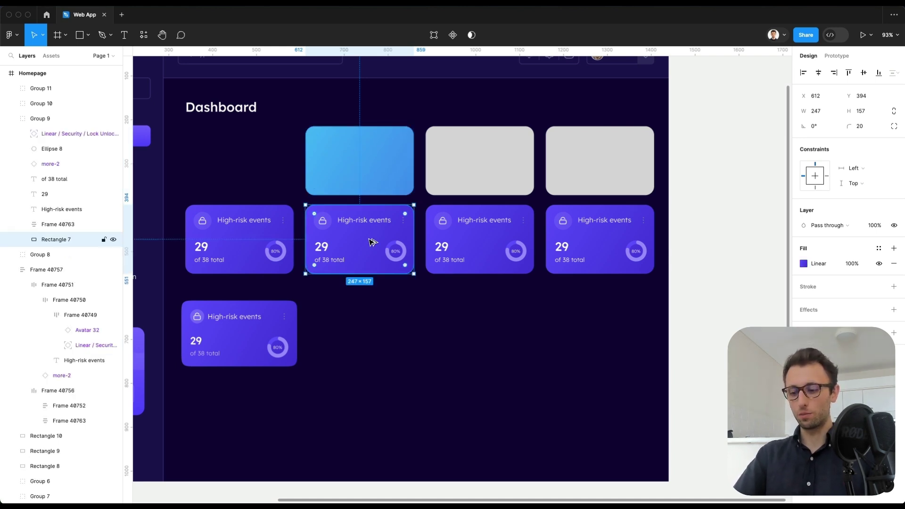
{"action": "key", "text": "super+alt+v"}
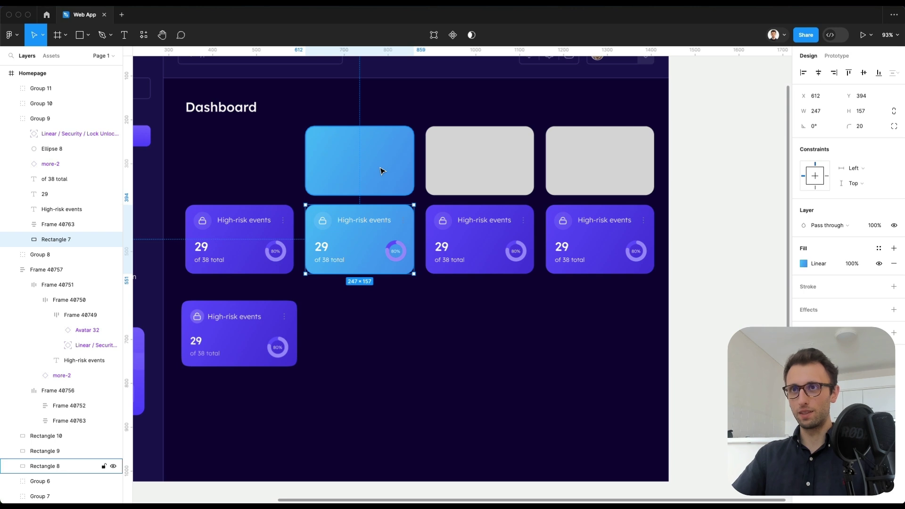
Copy the purple gradient style of the High-risk User reference card onto the third card's background.
{"action": "scroll", "coordinate": [382, 170], "scroll_direction": "down", "scroll_amount": 5}
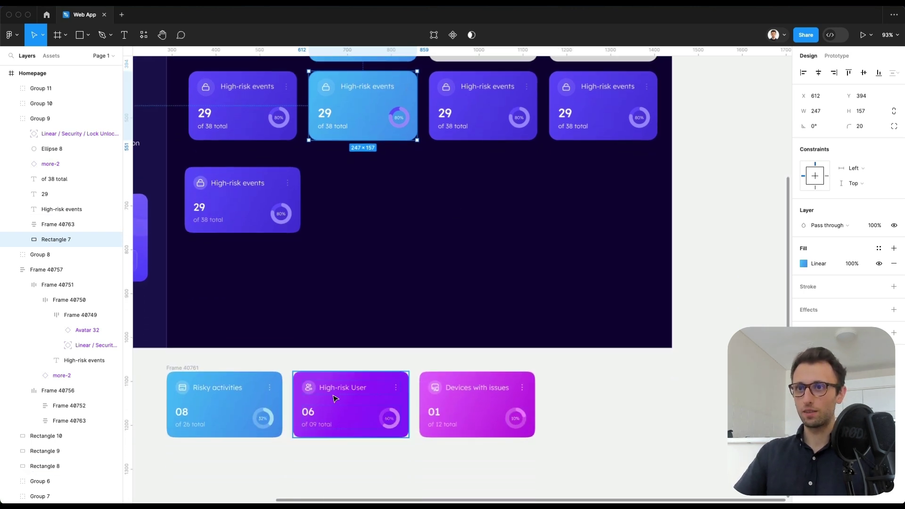
{"action": "left_click", "coordinate": [516, 370]}
{"action": "left_click", "coordinate": [383, 377]}
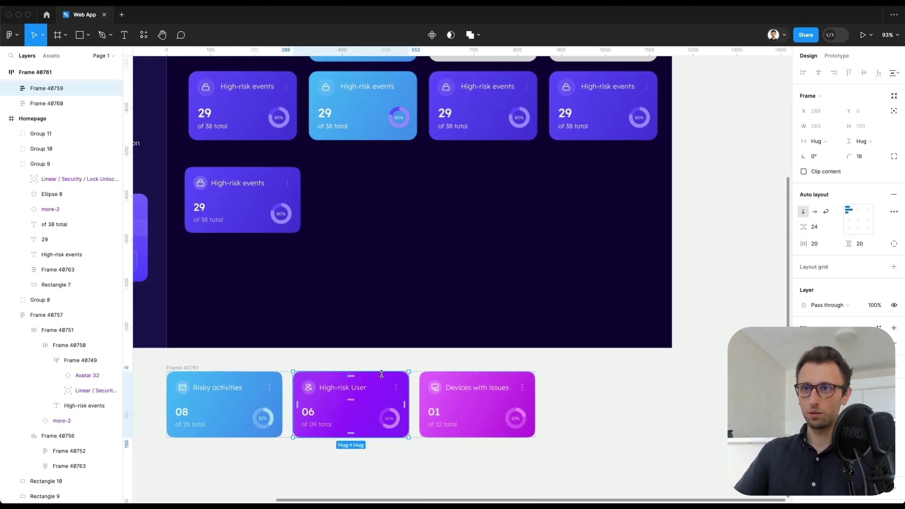
{"action": "left_click", "coordinate": [483, 130]}
{"action": "key", "text": "super+alt+v"}
Copy the pink gradient style of the Devices with issues reference card onto the fourth card's background.
{"action": "scroll", "coordinate": [483, 129], "scroll_direction": "down", "scroll_amount": 3}
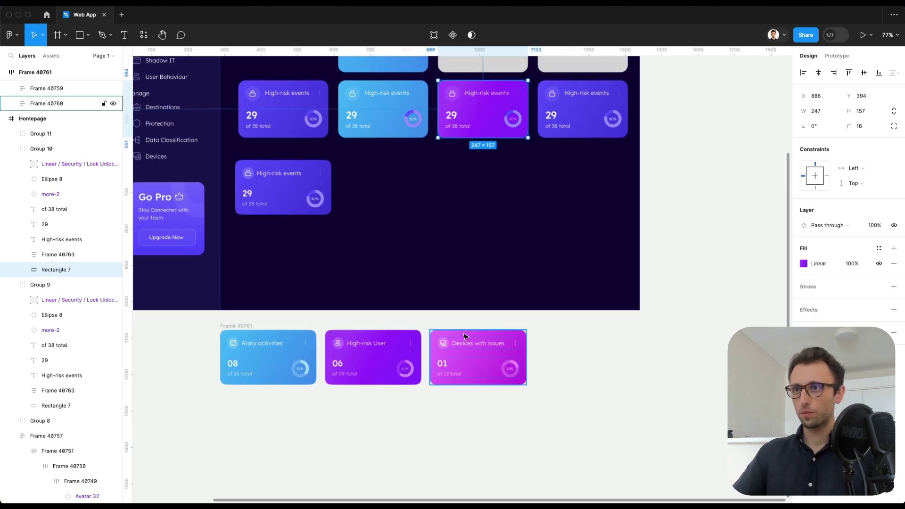
{"action": "left_click", "coordinate": [465, 336]}
{"action": "left_click", "coordinate": [576, 108]}
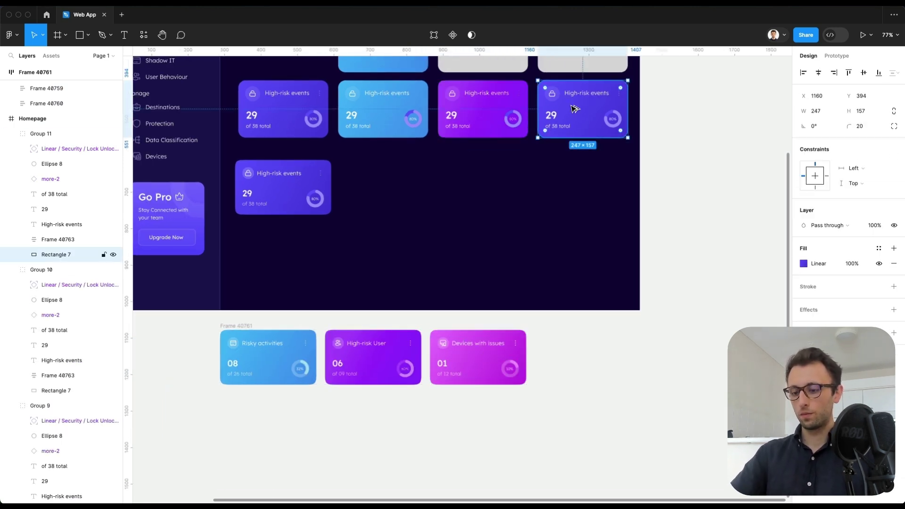
{"action": "key", "text": "super+alt+v"}
{"action": "scroll", "coordinate": [527, 109], "scroll_direction": "up", "scroll_amount": 5}
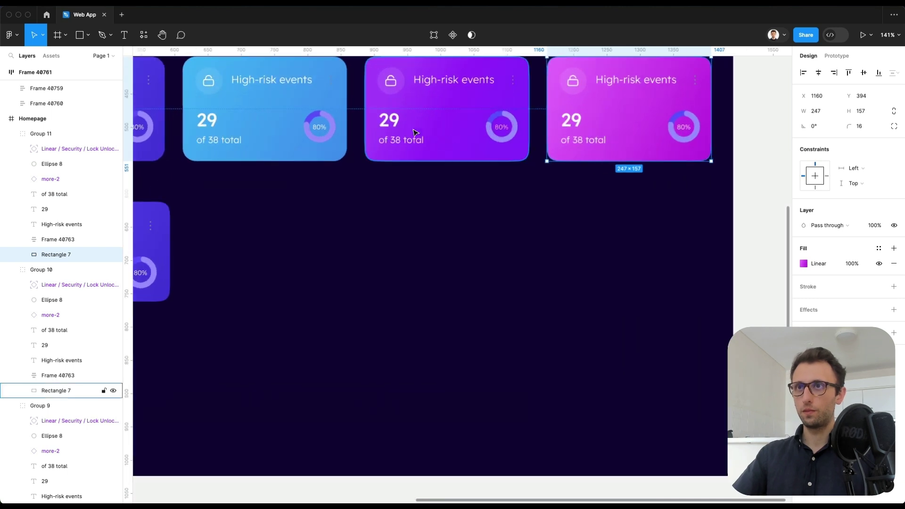
Recolor the progress-ring bases on the blue, purple and pink cards to FFFFFF and set their opacity to 30%.
{"action": "left_click", "coordinate": [314, 114], "text": "super"}
{"action": "left_click", "coordinate": [496, 117], "text": "shift+super"}
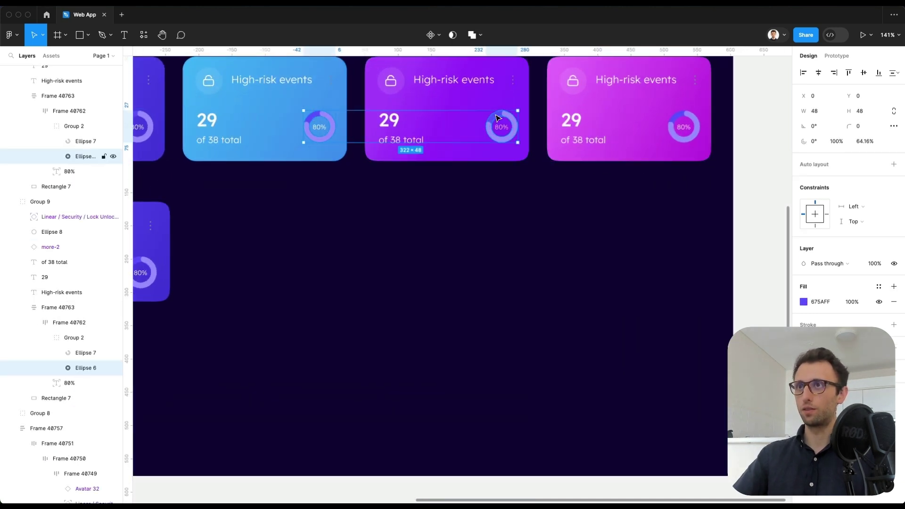
{"action": "left_click", "coordinate": [678, 118], "text": "shift+super"}
{"action": "key", "text": "i"}
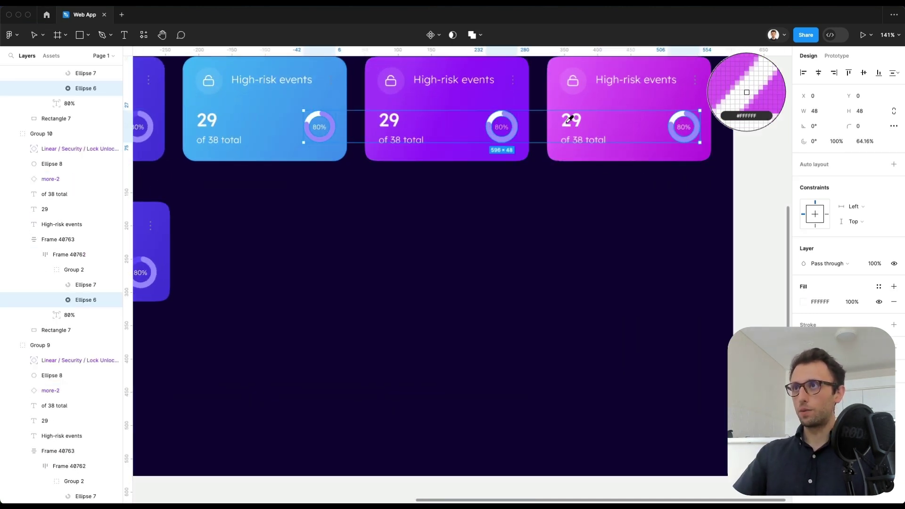
{"action": "left_click", "coordinate": [573, 120]}
{"action": "key", "text": "2"}
{"action": "key", "text": "3"}
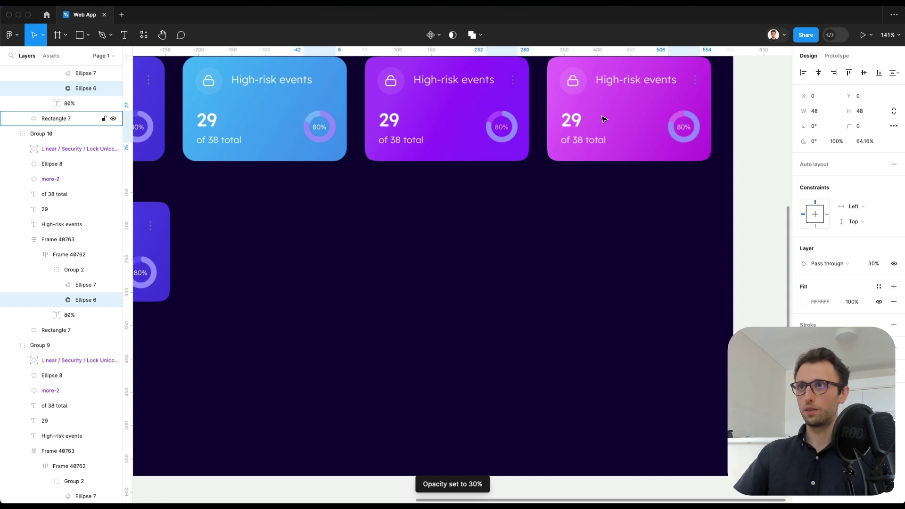
Recolor the progress arcs of the same three cards' rings to the white of the number text and set their opacity to 30%.
{"action": "left_click", "coordinate": [496, 118], "text": "super"}
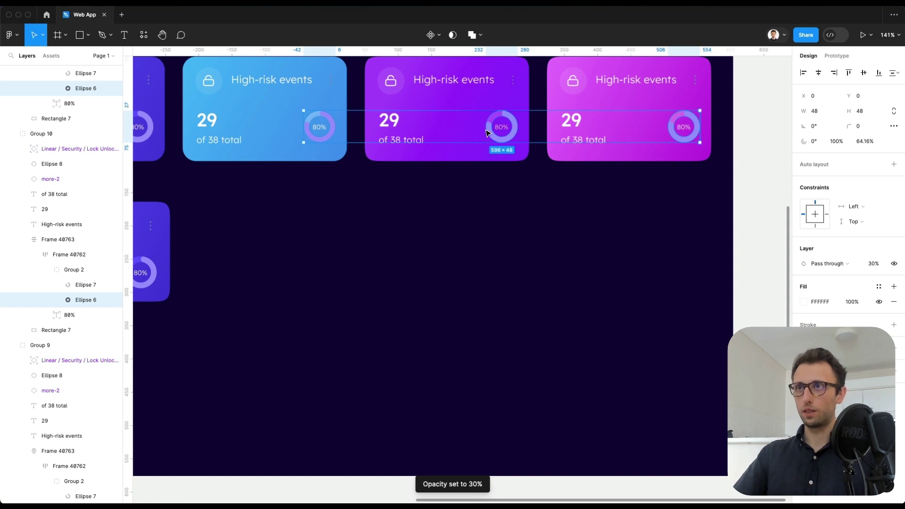
{"action": "left_click", "coordinate": [330, 126], "text": "shift+super"}
{"action": "left_click", "coordinate": [690, 121], "text": "shift+super"}
{"action": "key", "text": "i"}
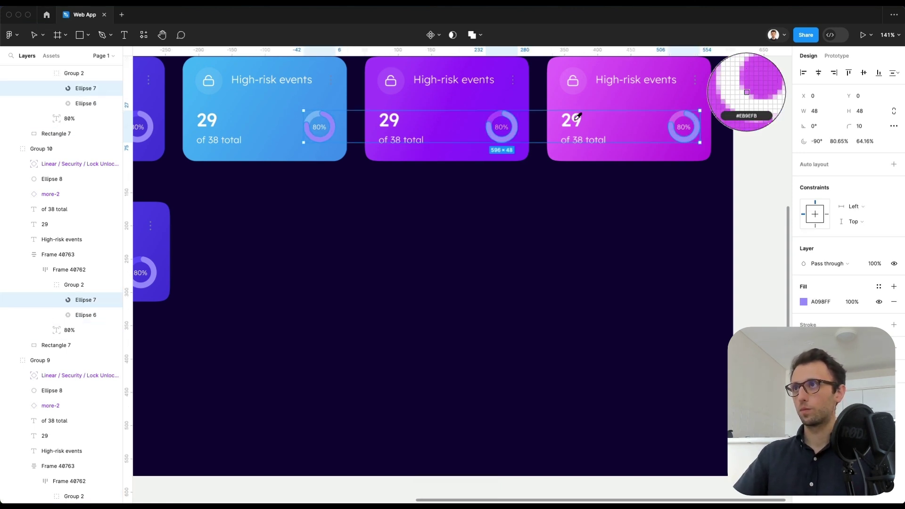
{"action": "left_click", "coordinate": [572, 119]}
{"action": "left_click", "coordinate": [875, 264]}
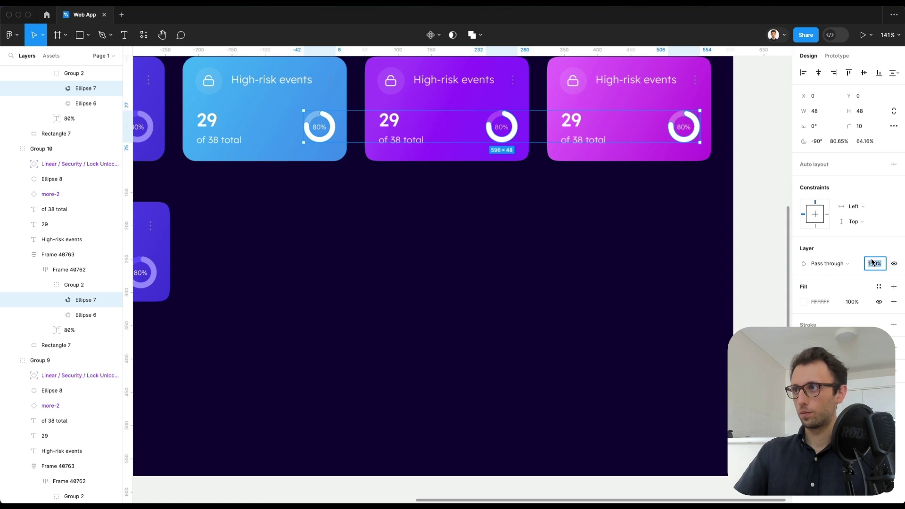
{"action": "type", "text": "30"}
{"action": "key", "text": "Return"}
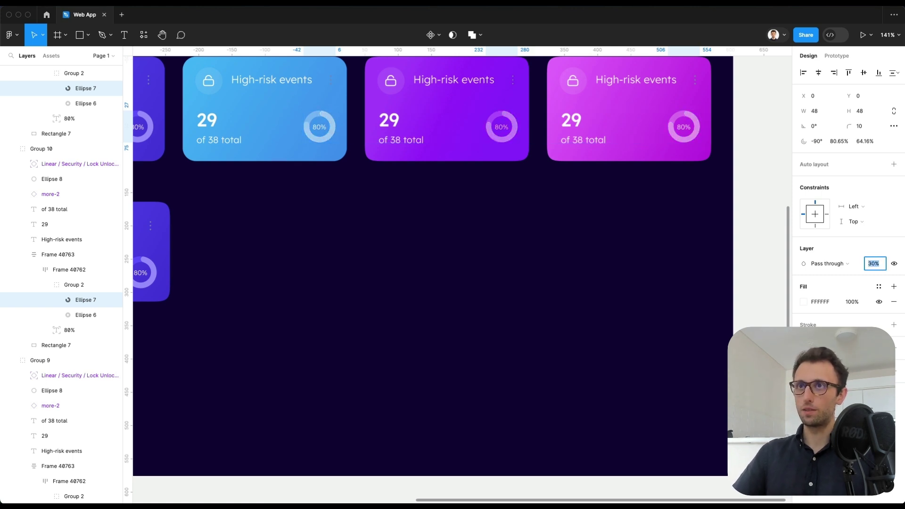
{"action": "key", "text": "Escape"}
{"action": "key", "text": "Escape"}
{"action": "key", "text": "Escape"}
{"action": "key", "text": "Escape"}
{"action": "key", "text": "Escape"}
{"action": "key", "text": "Escape"}
Delete the spare High-risk events card below the row and the three placeholder rectangles above it.
{"action": "scroll", "coordinate": [388, 269], "scroll_direction": "down", "scroll_amount": 5}
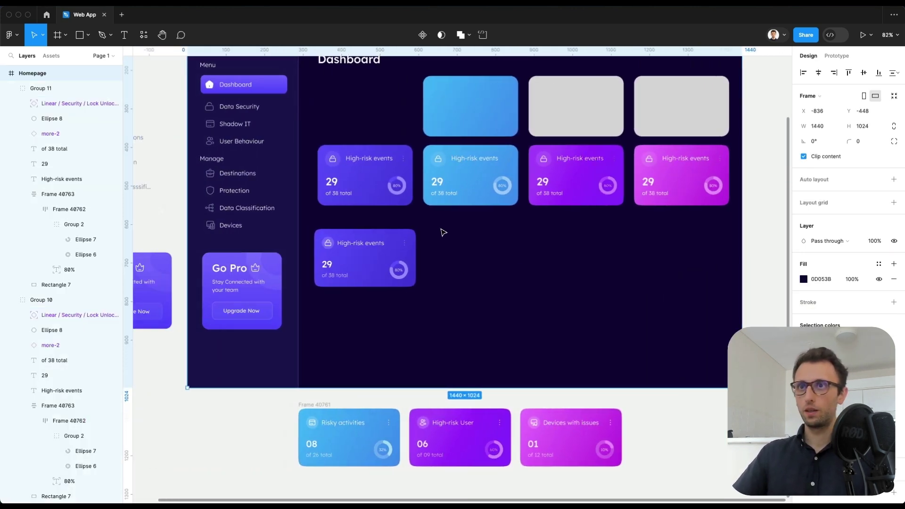
{"action": "key", "text": "Escape"}
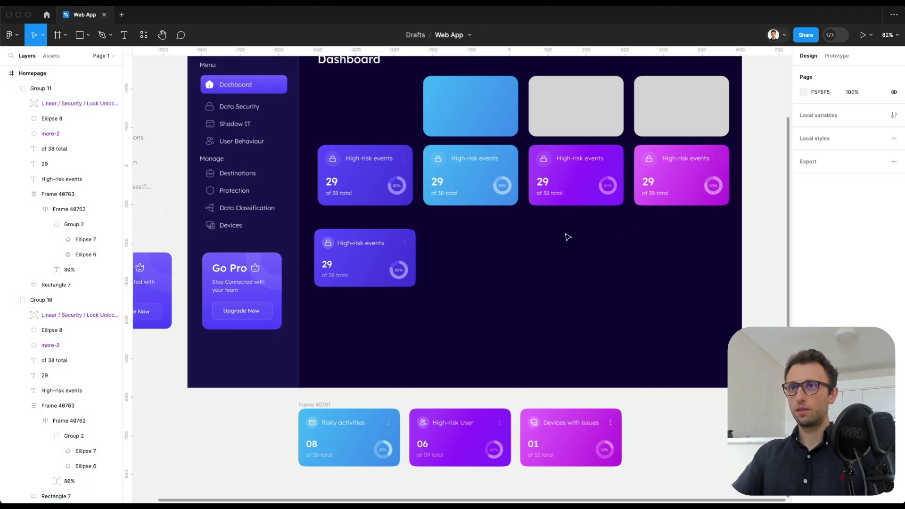
{"action": "left_click", "coordinate": [367, 260]}
{"action": "key", "text": "Delete"}
{"action": "scroll", "coordinate": [471, 142], "scroll_direction": "up", "scroll_amount": 2}
{"action": "left_click", "coordinate": [471, 130]}
{"action": "key", "text": "Delete"}
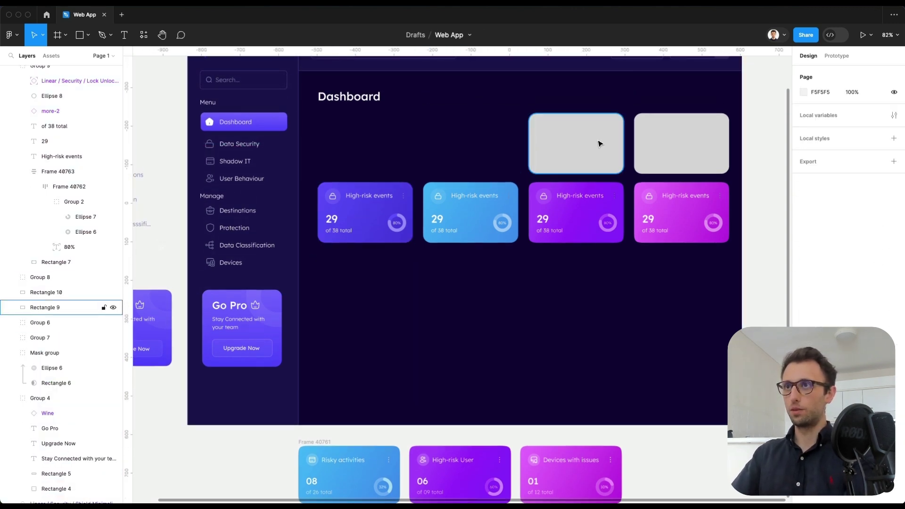
{"action": "left_click", "coordinate": [601, 144]}
{"action": "left_click", "coordinate": [687, 146], "text": "shift"}
{"action": "key", "text": "Delete"}
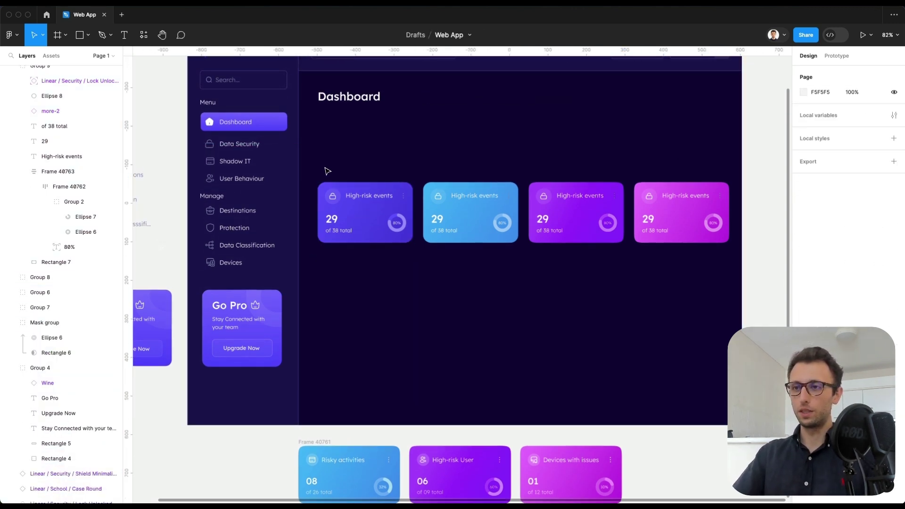
Change the large numbers on the blue, purple and pink cards to 08, 05 and 01.
{"action": "scroll", "coordinate": [327, 171], "scroll_direction": "down", "scroll_amount": 1}
{"action": "double_click", "coordinate": [440, 194]}
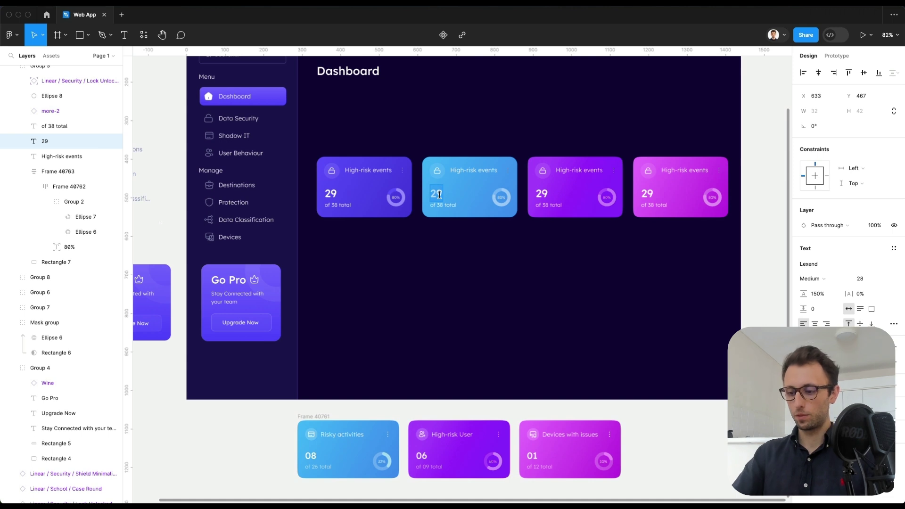
{"action": "double_click", "coordinate": [541, 194]}
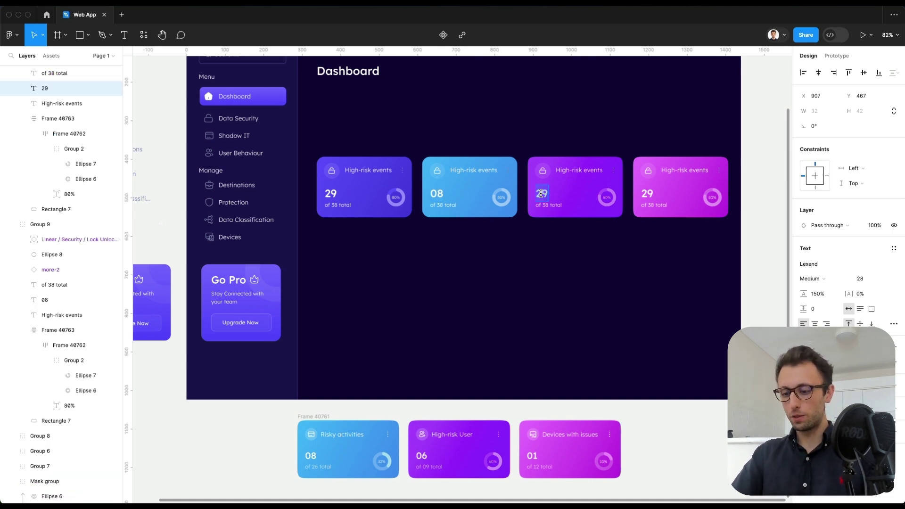
{"action": "double_click", "coordinate": [650, 194]}
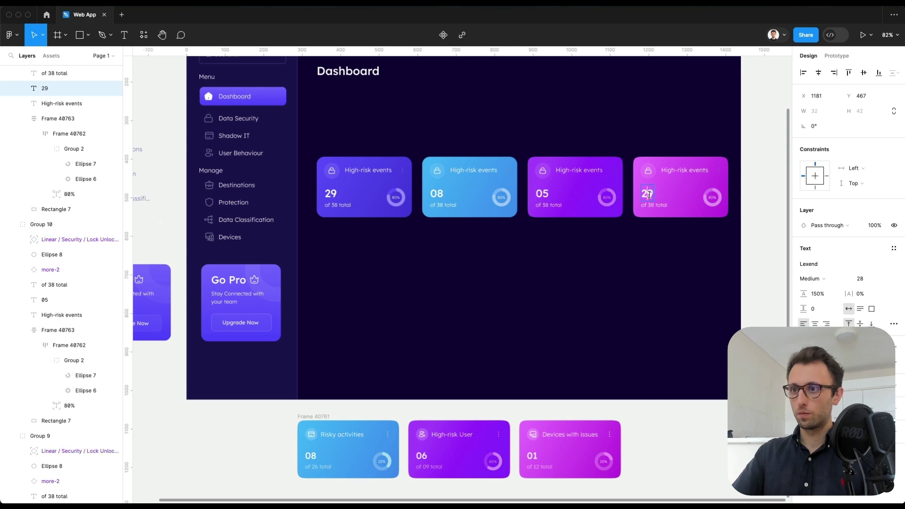
Replace the titles of the blue, purple and pink cards with Risky activities, High-risk User and Devices with issues, based on the reference cards.
{"action": "left_click", "coordinate": [343, 435]}
{"action": "left_click", "coordinate": [460, 169], "text": "super"}
{"action": "key", "text": "super+shift+r"}
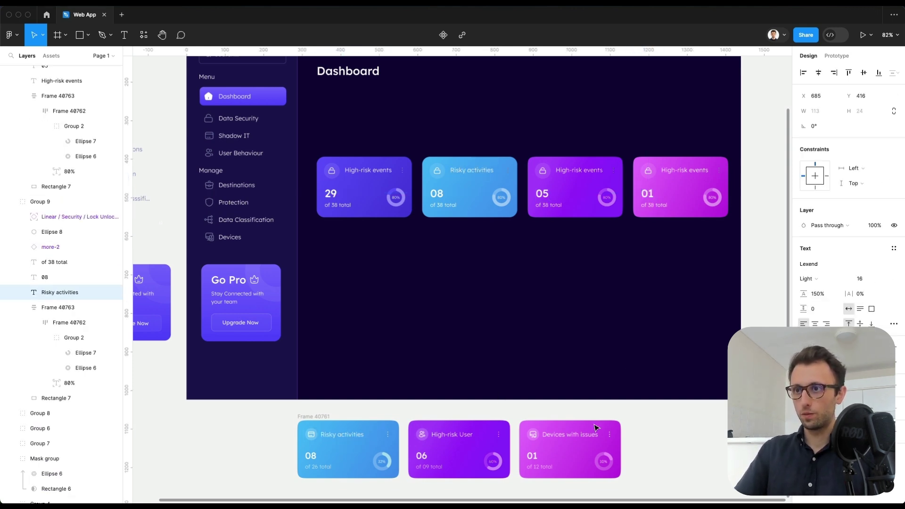
{"action": "left_click", "coordinate": [587, 434]}
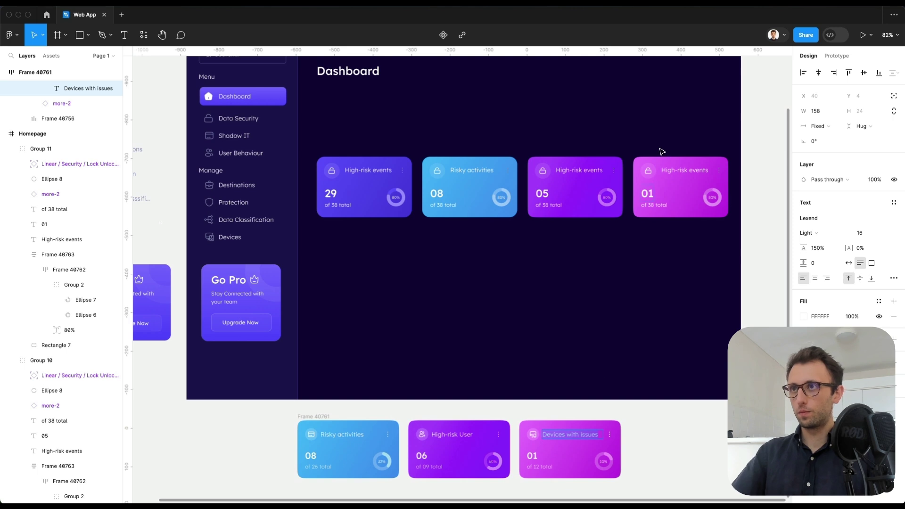
{"action": "left_click", "coordinate": [688, 171], "text": "super"}
{"action": "key", "text": "super+shift+r"}
{"action": "left_click", "coordinate": [597, 170], "text": "super"}
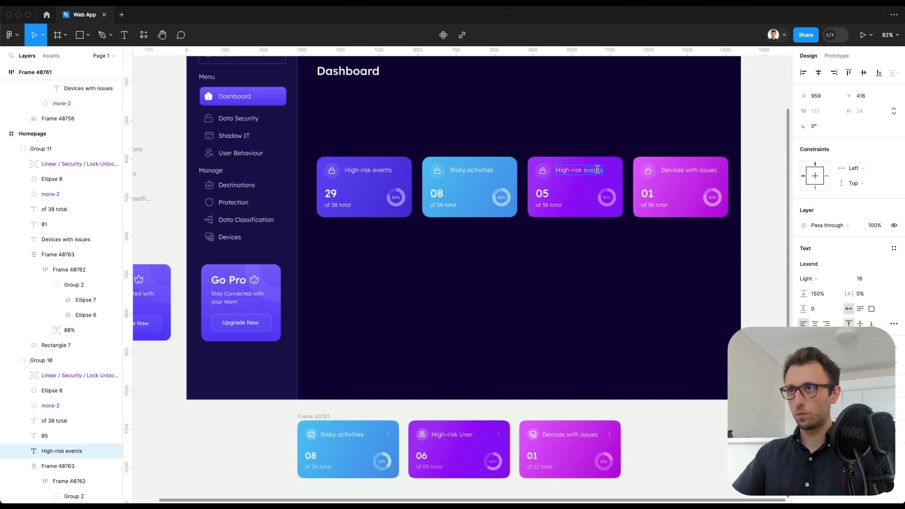
{"action": "key", "text": "super+shift+r"}
Move the row of four cards up to Y 227, beneath the Dashboard heading.
{"action": "left_click_drag", "start_coordinate": [759, 153], "coordinate": [319, 246]}
{"action": "left_click_drag", "start_coordinate": [370, 214], "coordinate": [373, 151]}
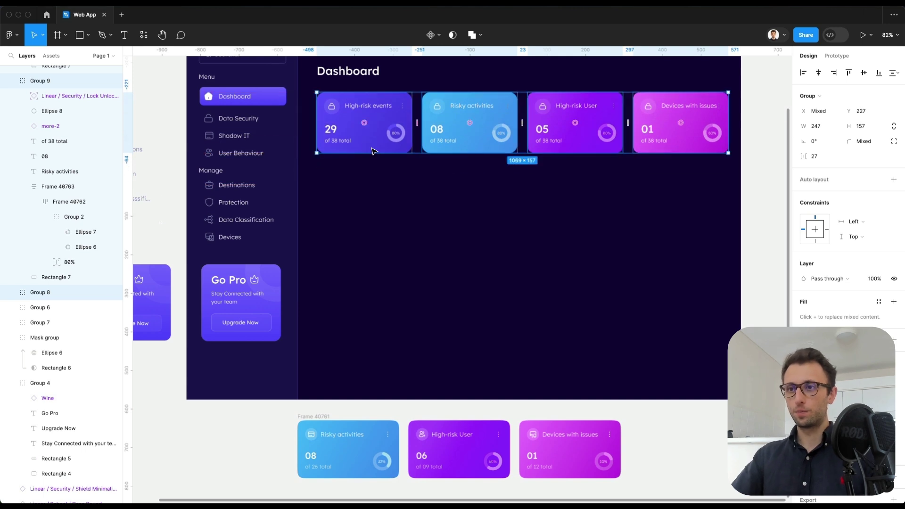
{"action": "left_click", "coordinate": [464, 232]}
Raise the card row to Y 217 and shift it slightly further up together with the Dashboard heading.
{"action": "scroll", "coordinate": [464, 232], "scroll_direction": "up", "scroll_amount": 3}
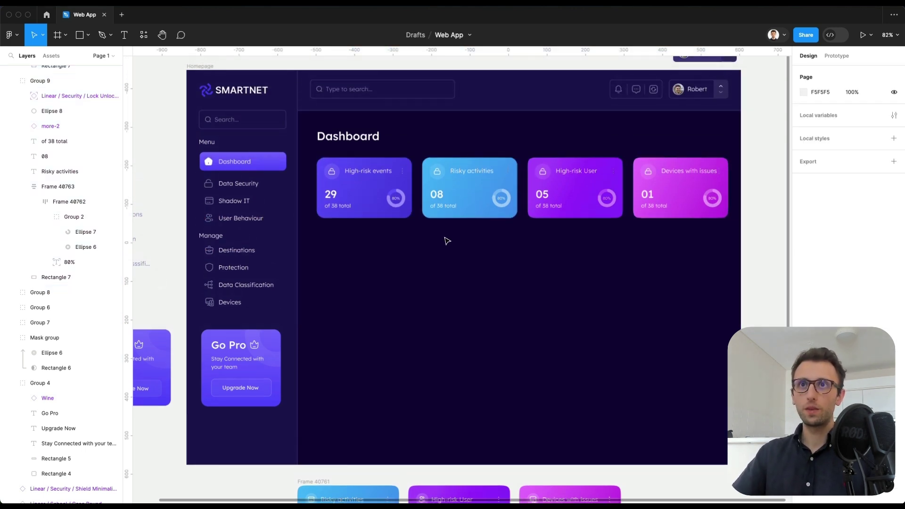
{"action": "scroll", "coordinate": [449, 241], "scroll_direction": "down", "scroll_amount": 1}
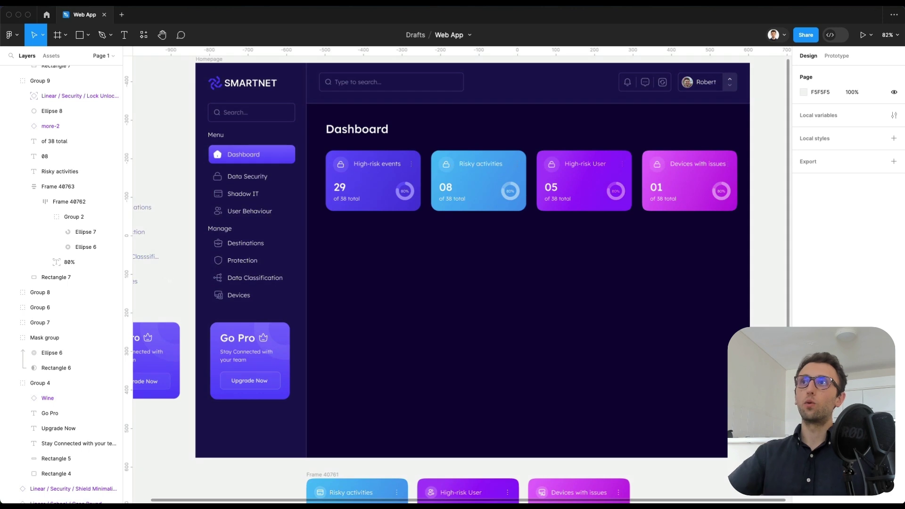
{"action": "scroll", "coordinate": [524, 252], "scroll_direction": "left", "scroll_amount": 1}
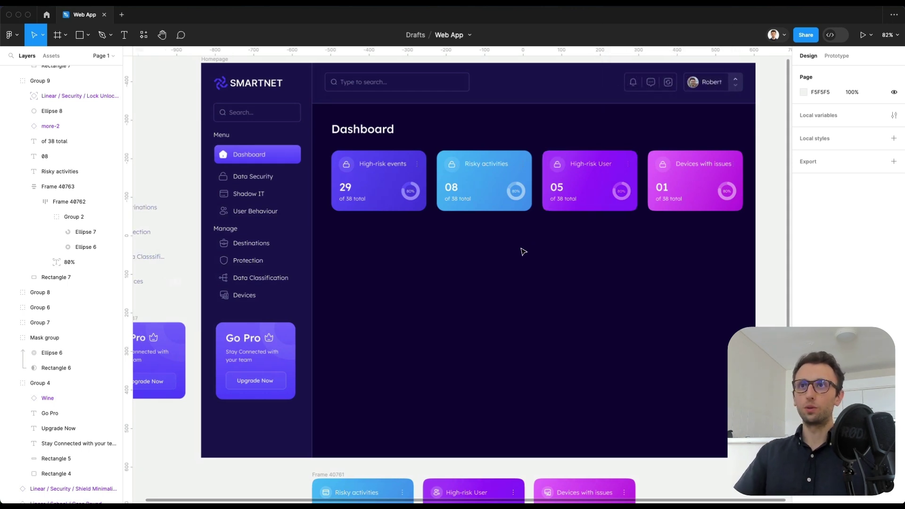
{"action": "left_click_drag", "start_coordinate": [324, 145], "coordinate": [749, 242]}
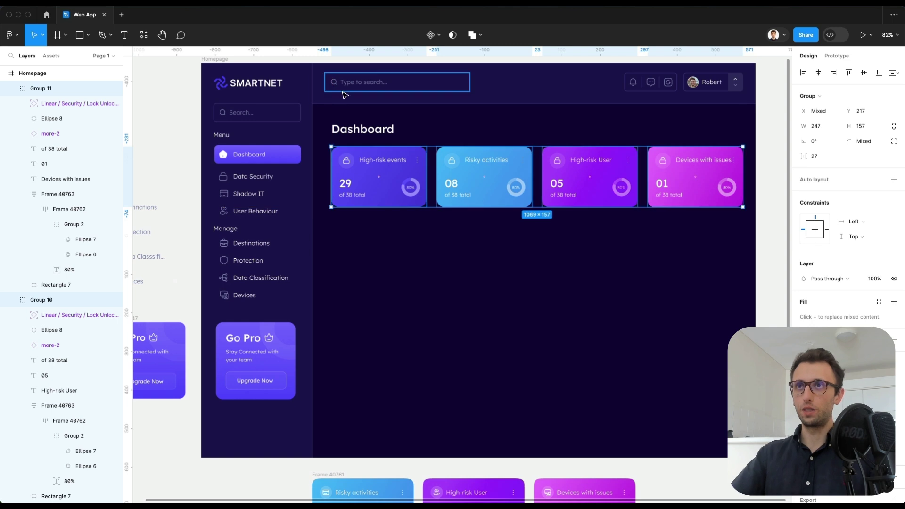
{"action": "left_click_drag", "start_coordinate": [325, 112], "coordinate": [770, 248]}
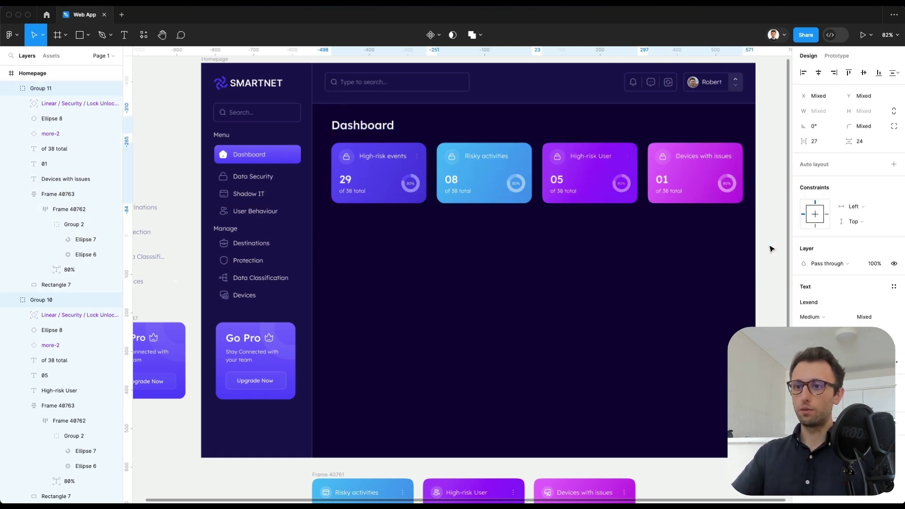
{"action": "left_click", "coordinate": [606, 272]}
Draw a panel about 651 by 275 px below the cards at X 344, Y 398 and fill it with the sidebar color 1E1454.
{"action": "scroll", "coordinate": [610, 274], "scroll_direction": "down", "scroll_amount": 1}
{"action": "scroll", "coordinate": [610, 274], "scroll_direction": "left", "scroll_amount": 1}
{"action": "scroll", "coordinate": [612, 274], "scroll_direction": "left", "scroll_amount": 1}
{"action": "scroll", "coordinate": [612, 274], "scroll_direction": "down", "scroll_amount": 1}
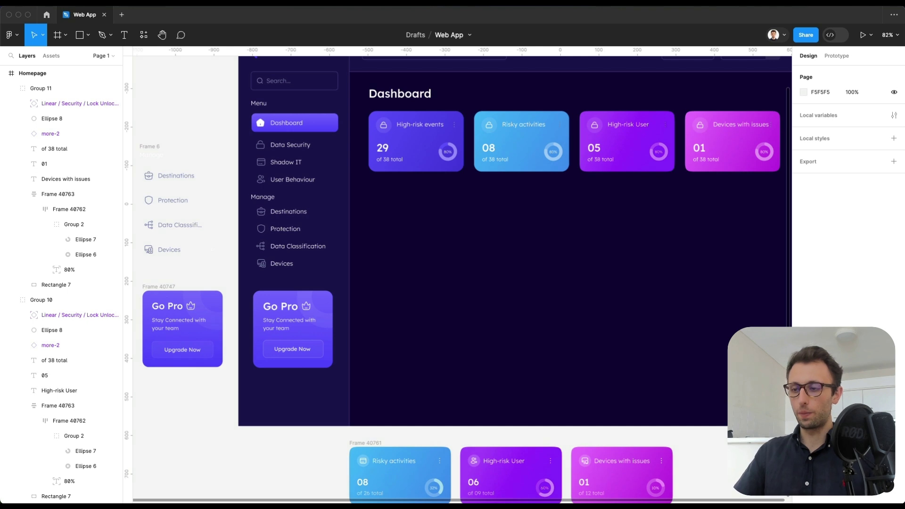
{"action": "key", "text": "r"}
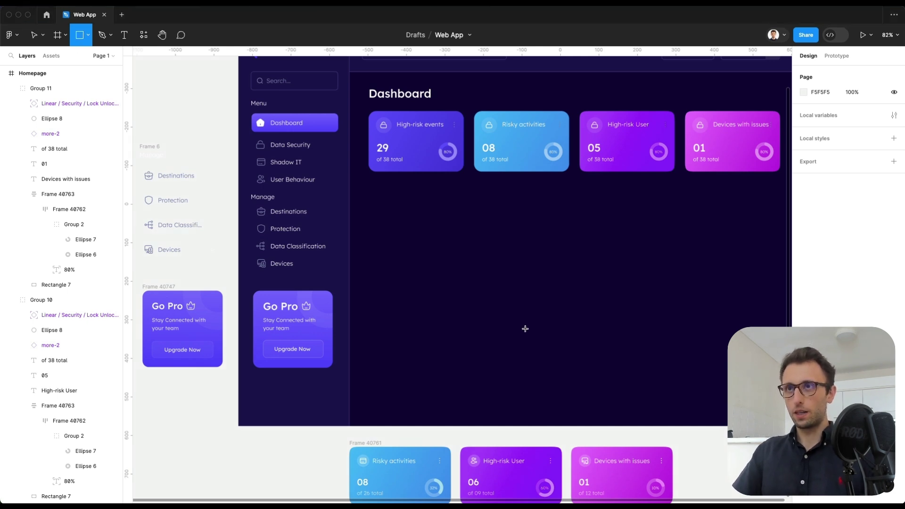
{"action": "left_click_drag", "start_coordinate": [372, 186], "coordinate": [621, 291]}
{"action": "key", "text": "i"}
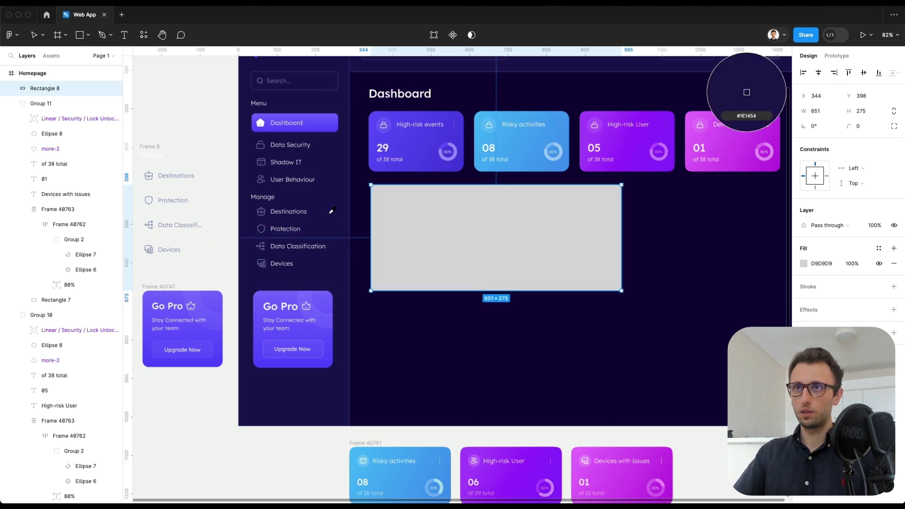
{"action": "left_click", "coordinate": [746, 91]}
Duplicate the panel below as two side-by-side boxes, each about 307 by 298 px, together spanning the wide panel's width.
{"action": "left_click_drag", "start_coordinate": [527, 208], "coordinate": [544, 323]}
{"action": "left_click_drag", "start_coordinate": [622, 403], "coordinate": [486, 415]}
{"action": "left_click_drag", "start_coordinate": [448, 370], "coordinate": [579, 364], "text": "alt"}
{"action": "left_click", "coordinate": [461, 344], "text": "shift"}
{"action": "left_click_drag", "start_coordinate": [614, 335], "coordinate": [620, 334]}
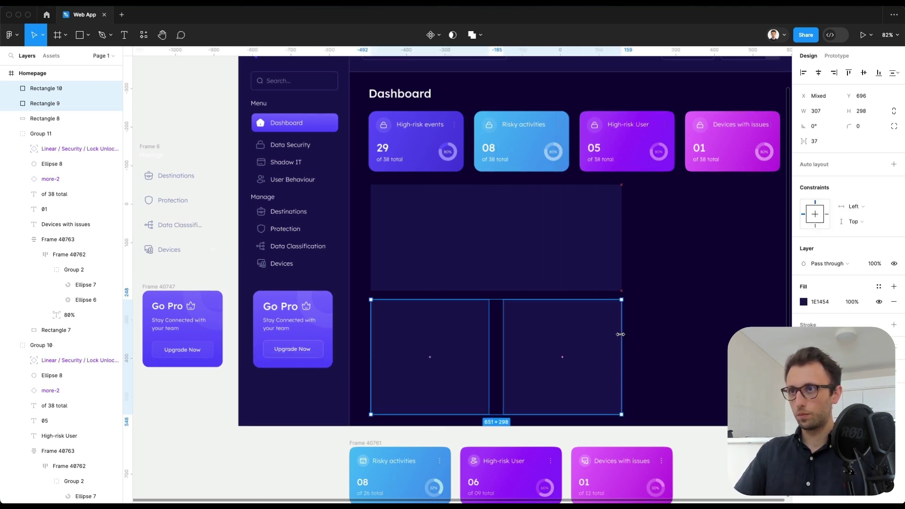
{"action": "left_click", "coordinate": [661, 311]}
Copy a small box to the right of the wide panel and stretch it into a tall panel of about 389 by 598 px.
{"action": "scroll", "coordinate": [661, 312], "scroll_direction": "right", "scroll_amount": 5}
{"action": "left_click", "coordinate": [447, 347]}
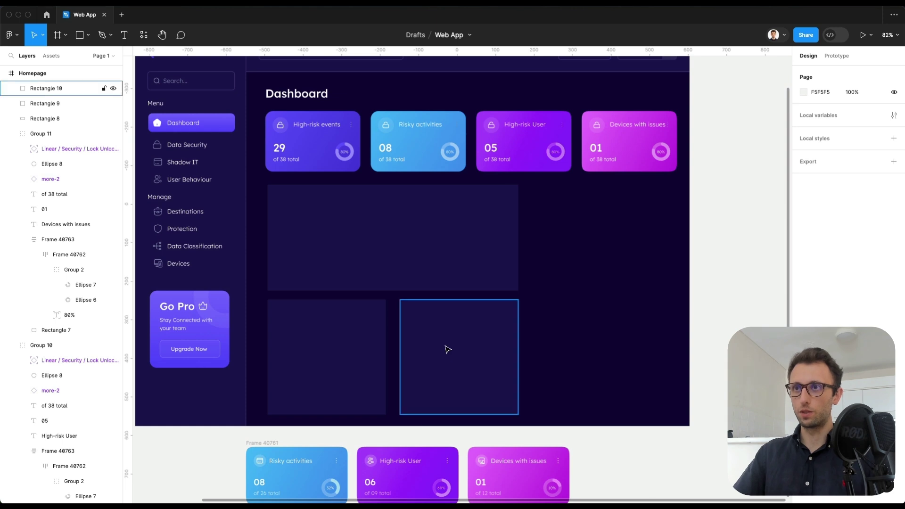
{"action": "left_click_drag", "start_coordinate": [447, 348], "coordinate": [571, 242], "text": "alt"}
{"action": "left_click_drag", "start_coordinate": [645, 299], "coordinate": [675, 415]}
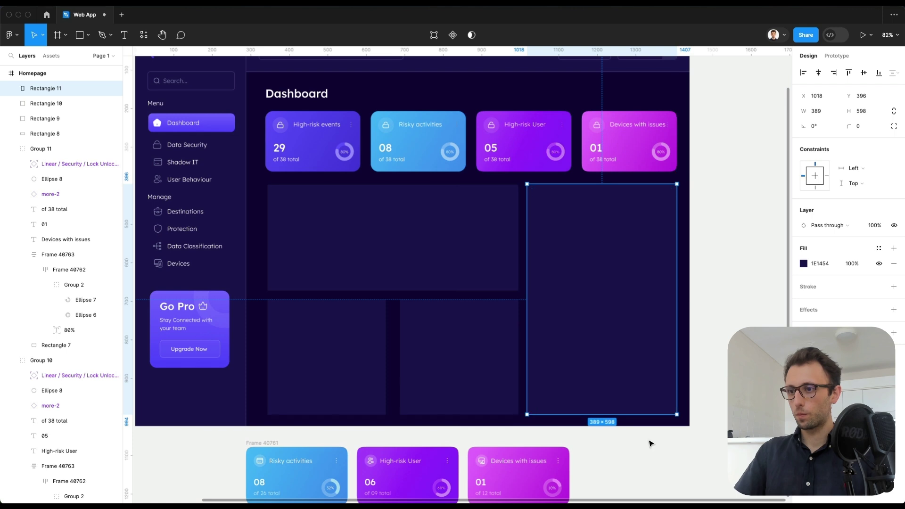
{"action": "left_click", "coordinate": [651, 440]}
Add the text heading "Files in time" in the upper-left corner of the wide panel at X 368, Y 423.
{"action": "scroll", "coordinate": [438, 318], "scroll_direction": "down", "scroll_amount": 2}
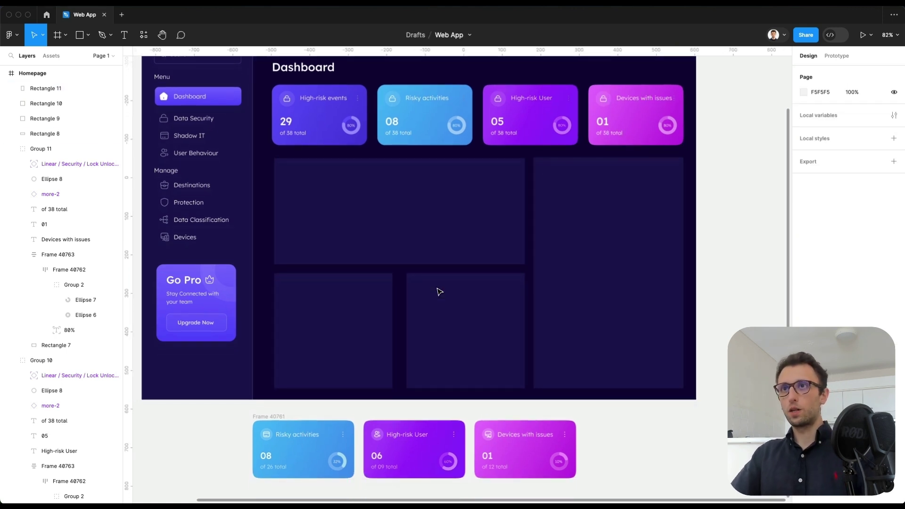
{"action": "scroll", "coordinate": [439, 290], "scroll_direction": "up", "scroll_amount": 3}
{"action": "scroll", "coordinate": [438, 291], "scroll_direction": "left", "scroll_amount": 2}
{"action": "left_click", "coordinate": [395, 260]}
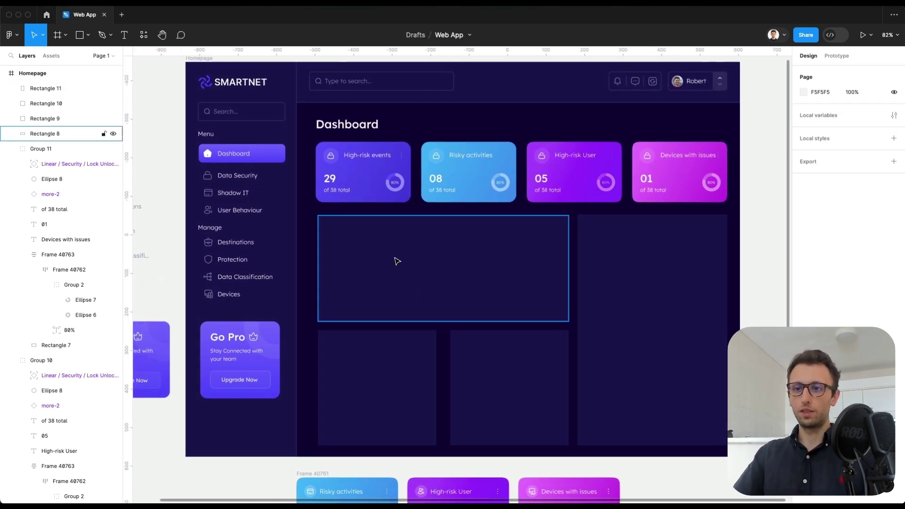
{"action": "scroll", "coordinate": [395, 260], "scroll_direction": "down", "scroll_amount": 1}
{"action": "scroll", "coordinate": [364, 230], "scroll_direction": "up", "scroll_amount": 5}
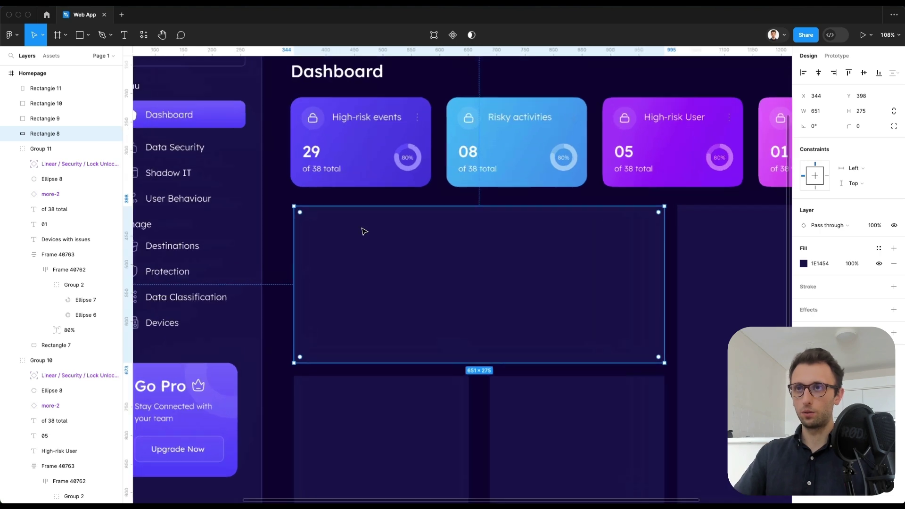
{"action": "scroll", "coordinate": [364, 231], "scroll_direction": "down", "scroll_amount": 1}
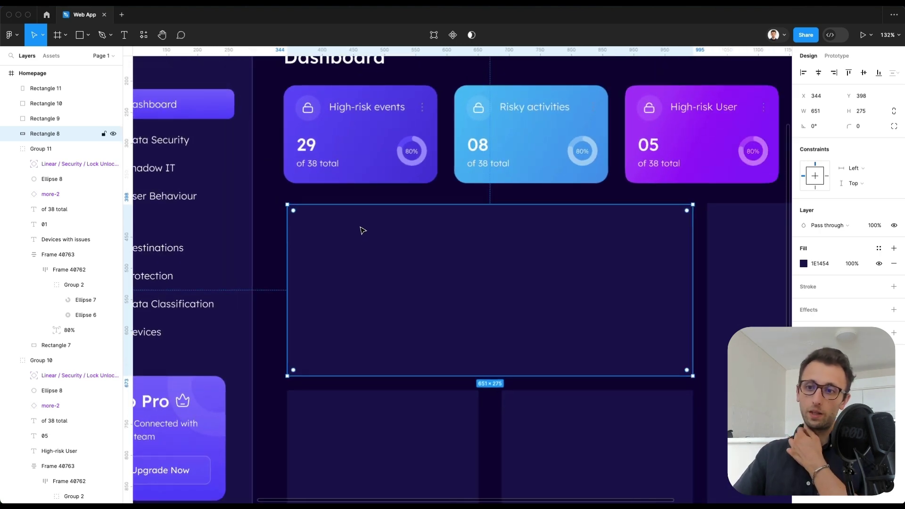
{"action": "scroll", "coordinate": [569, 320], "scroll_direction": "right", "scroll_amount": 4}
{"action": "scroll", "coordinate": [568, 313], "scroll_direction": "left", "scroll_amount": 8}
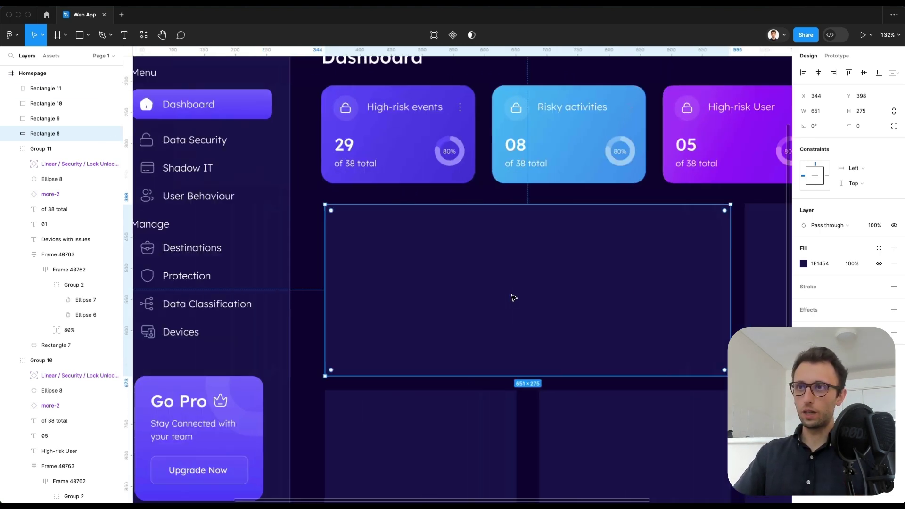
{"action": "key", "text": "t"}
{"action": "left_click", "coordinate": [409, 220]}
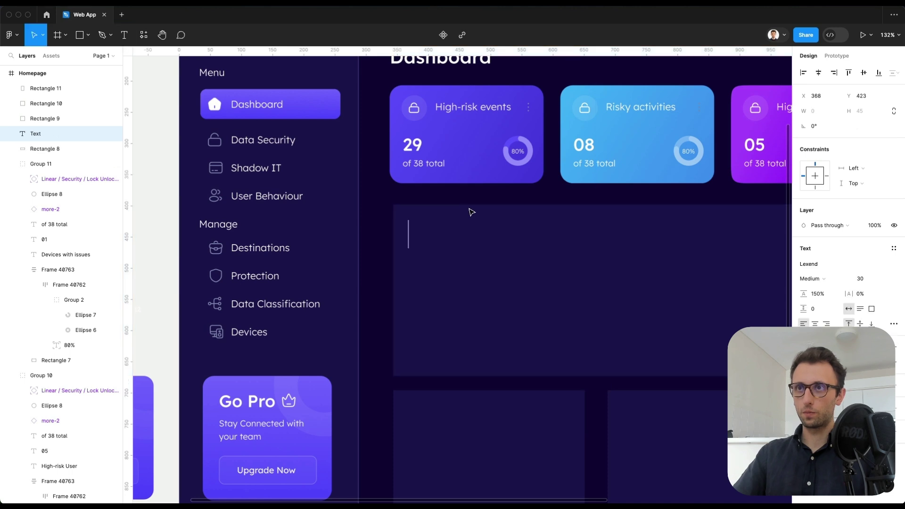
{"action": "type", "text": "File"}
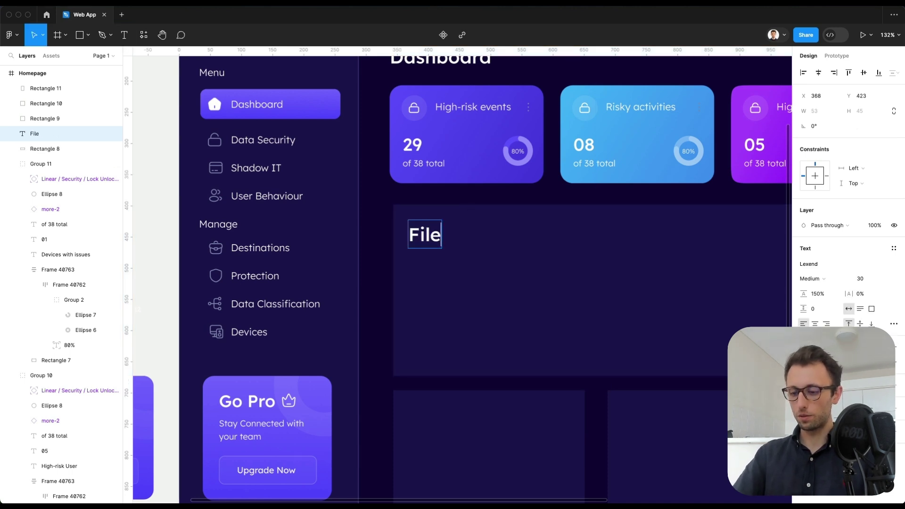
{"action": "type", "text": "s in time"}
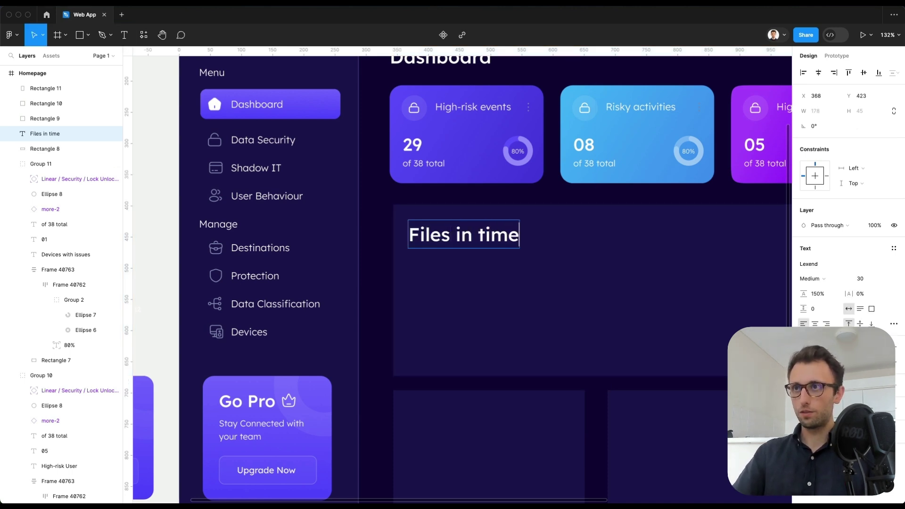
{"action": "key", "text": "Escape"}
Set the "Files in time" heading's font size to 15 and move the heading up to Y 416.
{"action": "left_click", "coordinate": [866, 278]}
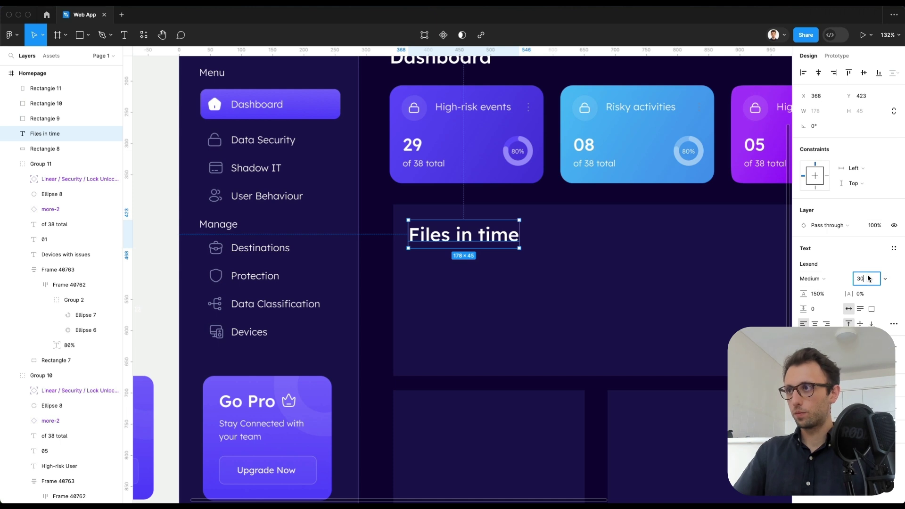
{"action": "type", "text": "20"}
{"action": "key", "text": "Return"}
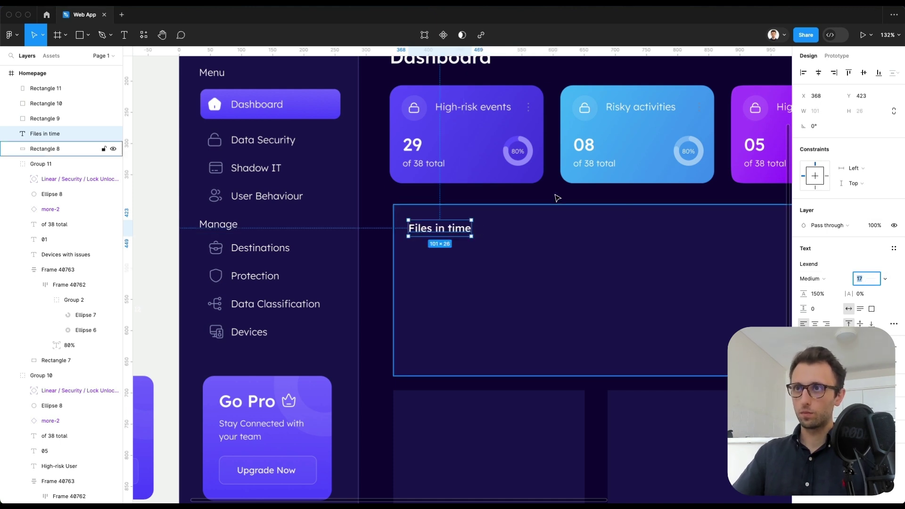
{"action": "left_click", "coordinate": [477, 201]}
{"action": "left_click_drag", "start_coordinate": [445, 231], "coordinate": [445, 227]}
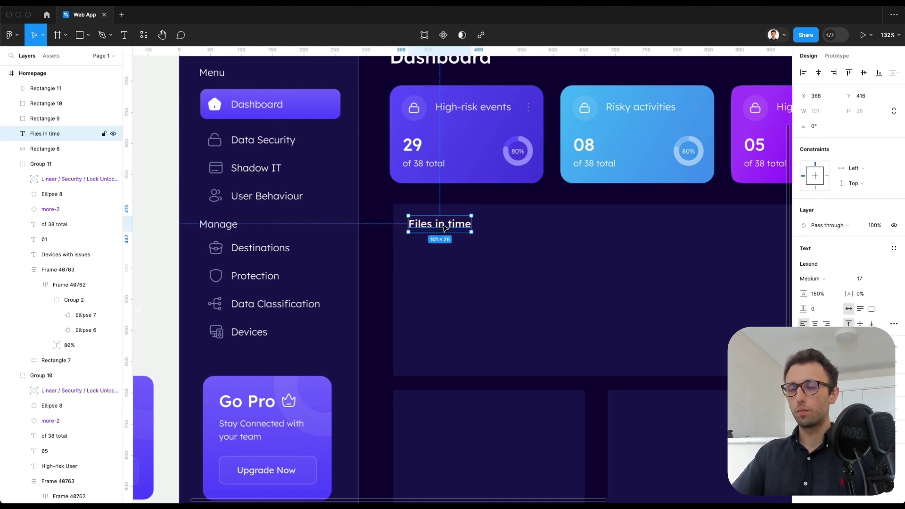
{"action": "scroll", "coordinate": [426, 226], "scroll_direction": "right", "scroll_amount": 3}
{"action": "scroll", "coordinate": [426, 226], "scroll_direction": "down", "scroll_amount": 3}
{"action": "left_click", "coordinate": [862, 279]}
{"action": "type", "text": "15"}
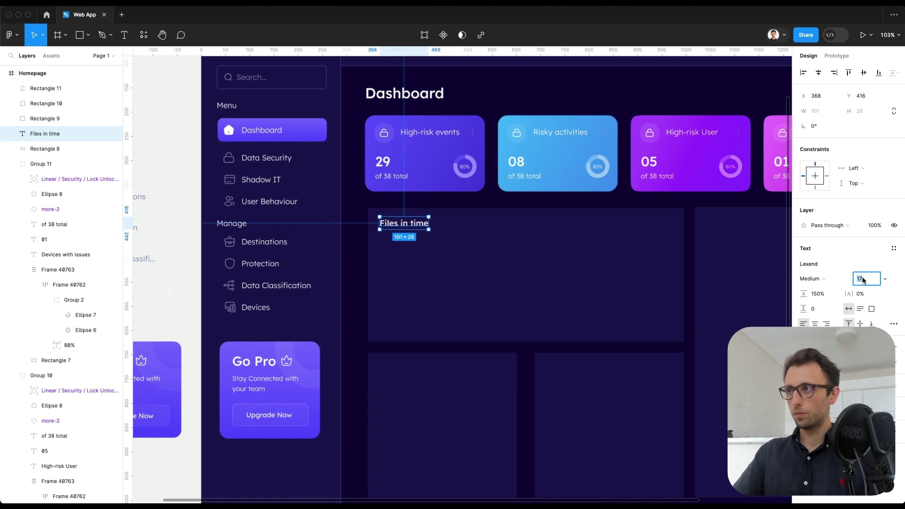
{"action": "key", "text": "Return"}
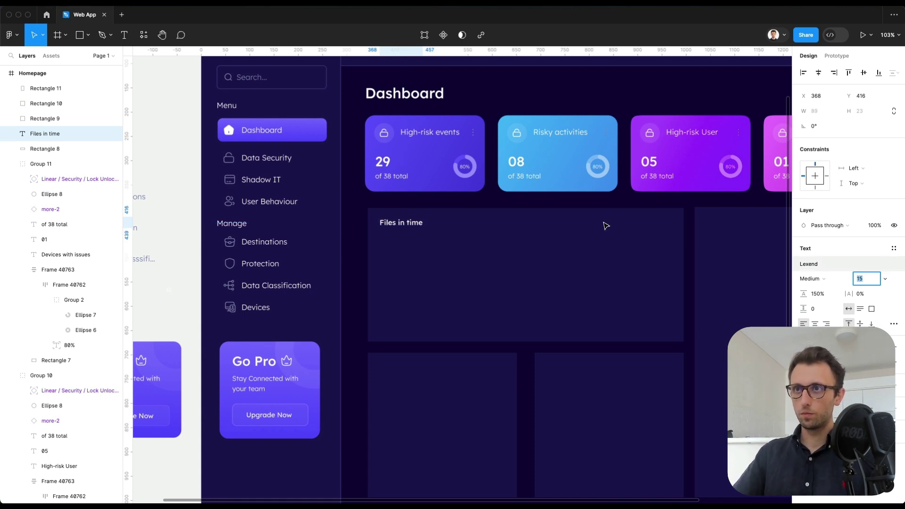
Copy the "Files in time" heading into the lower-left box at X 368, Y 718 and change its text to "Devices with issues".
{"action": "left_click_drag", "start_coordinate": [397, 225], "coordinate": [404, 371], "text": "alt"}
{"action": "double_click", "coordinate": [402, 368]}
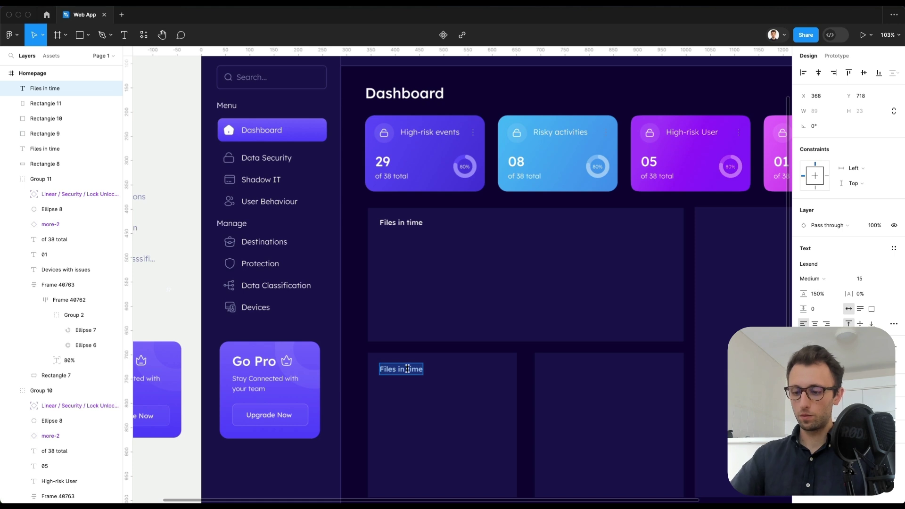
{"action": "type", "text": "Devices with issues"}
{"action": "key", "text": "Escape"}
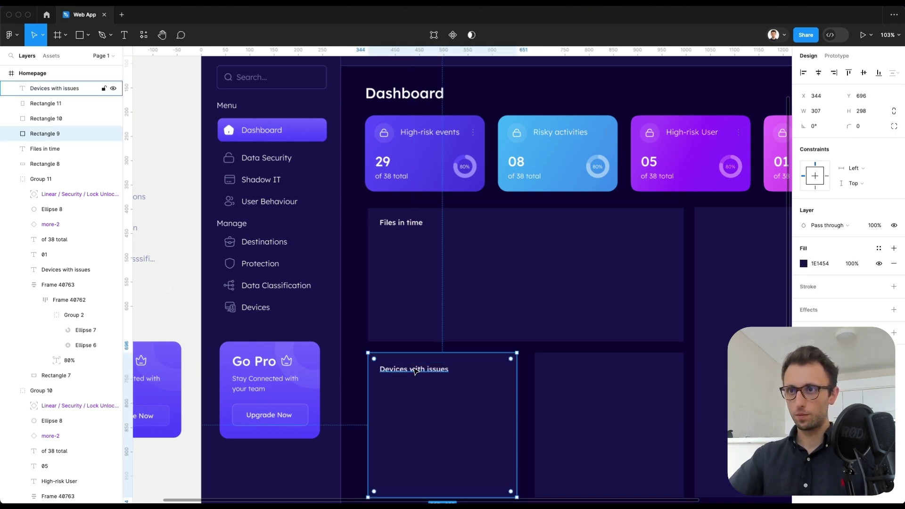
Copy the "Devices with issues" heading into the neighbouring lower box at X 717, Y 718 and change its text to "Get one-time report".
{"action": "left_click_drag", "start_coordinate": [436, 372], "coordinate": [567, 370]}
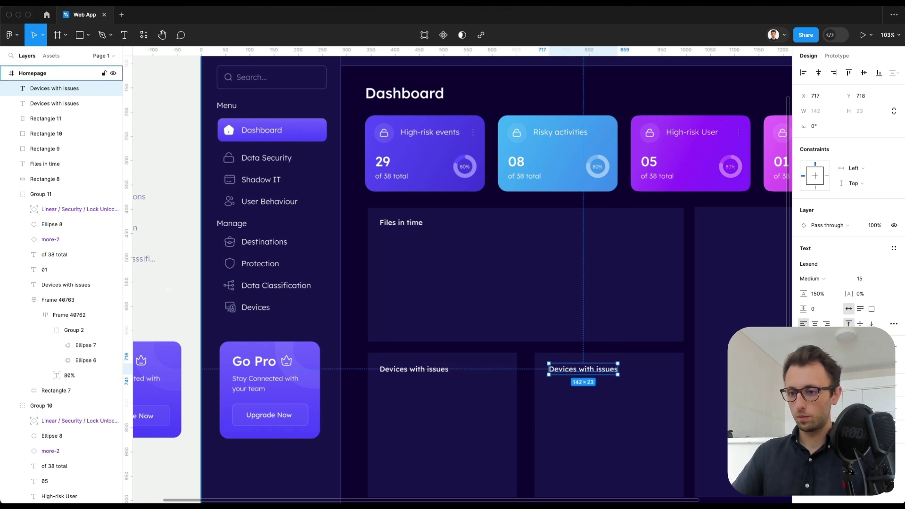
{"action": "left_click", "coordinate": [520, 369]}
{"action": "double_click", "coordinate": [576, 368]}
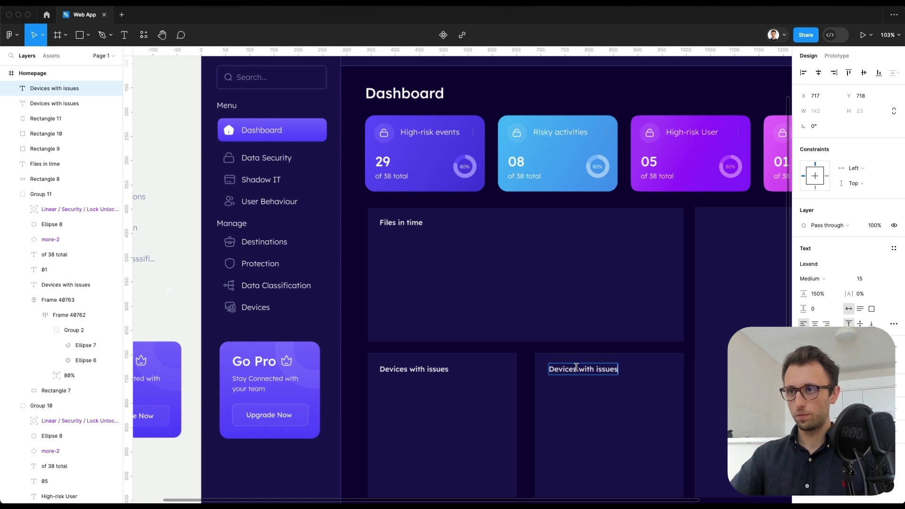
{"action": "key", "text": "ctrl+a"}
{"action": "type", "text": "Get one-time report"}
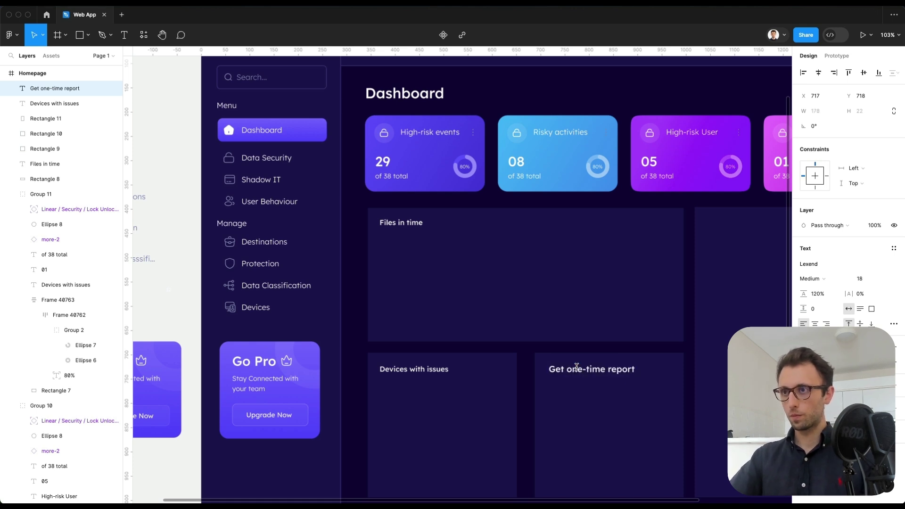
{"action": "key", "text": "Escape"}
Copy the text properties of the "Devices with issues" heading onto the "Get one-time report" heading.
{"action": "left_click", "coordinate": [423, 373]}
{"action": "key", "text": "ctrl+alt+c"}
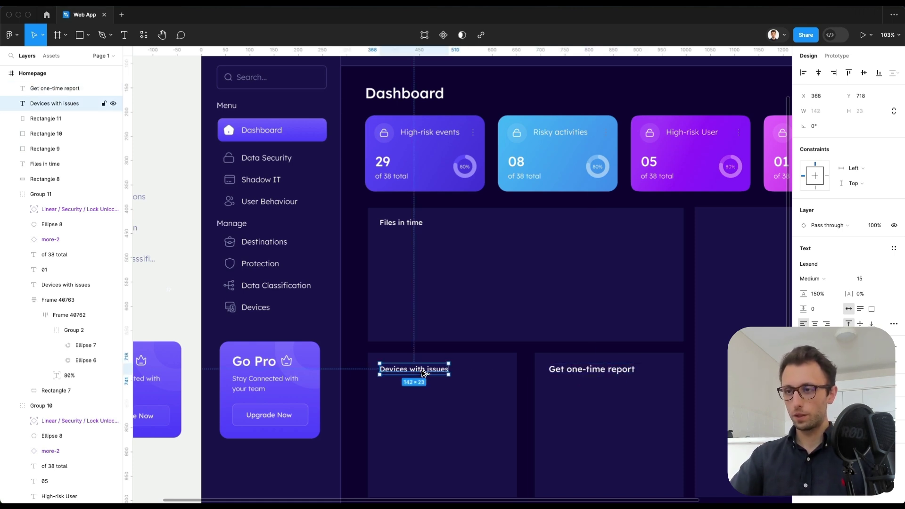
{"action": "left_click", "coordinate": [629, 375]}
{"action": "key", "text": "ctrl+alt+v"}
Copy the "Get one-time report" heading into the tall panel at X 1044, Y 418 and change its text to "Environment settings".
{"action": "scroll", "coordinate": [629, 377], "scroll_direction": "right", "scroll_amount": 5}
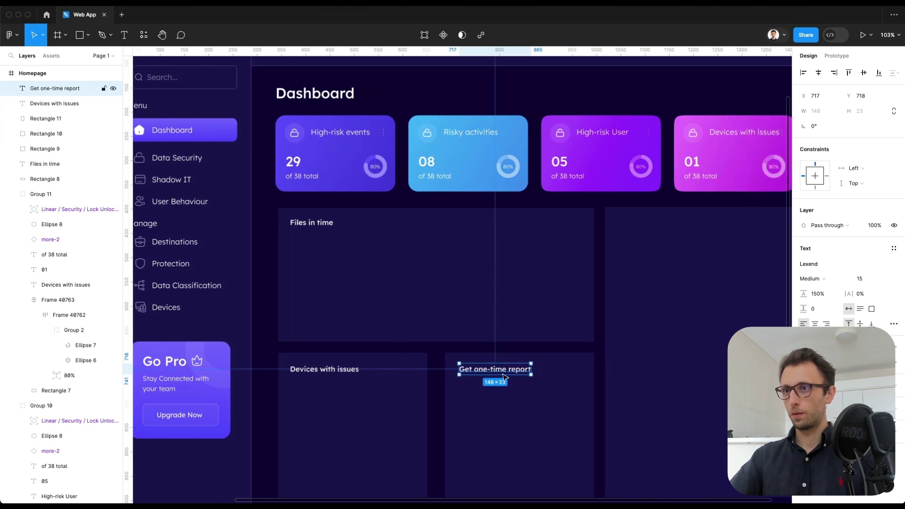
{"action": "left_click_drag", "start_coordinate": [495, 370], "coordinate": [656, 228]}
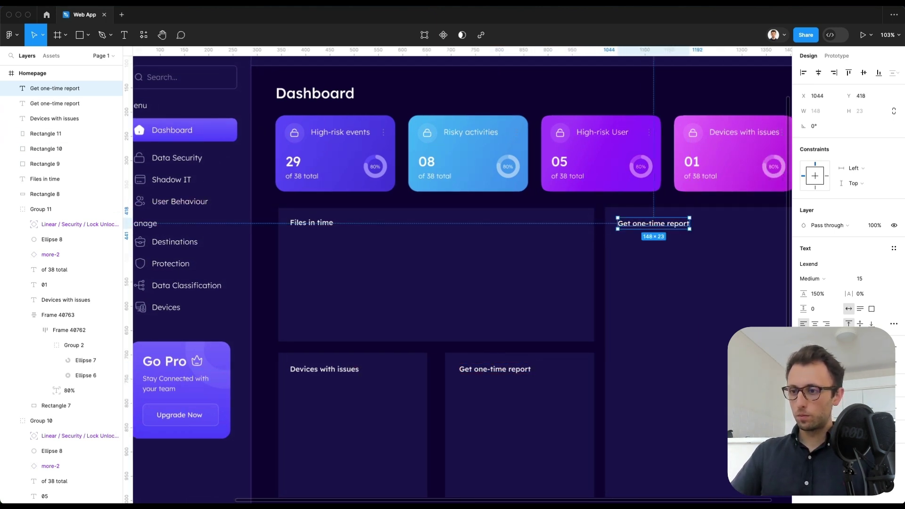
{"action": "double_click", "coordinate": [633, 224]}
{"action": "key", "text": "super+c"}
{"action": "left_click", "coordinate": [632, 225]}
{"action": "triple_click", "coordinate": [633, 225]}
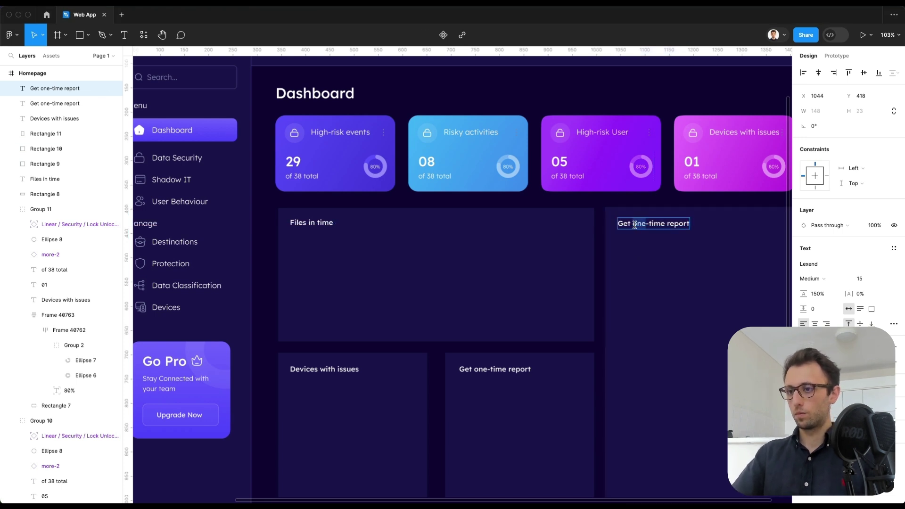
{"action": "key", "text": "super+v"}
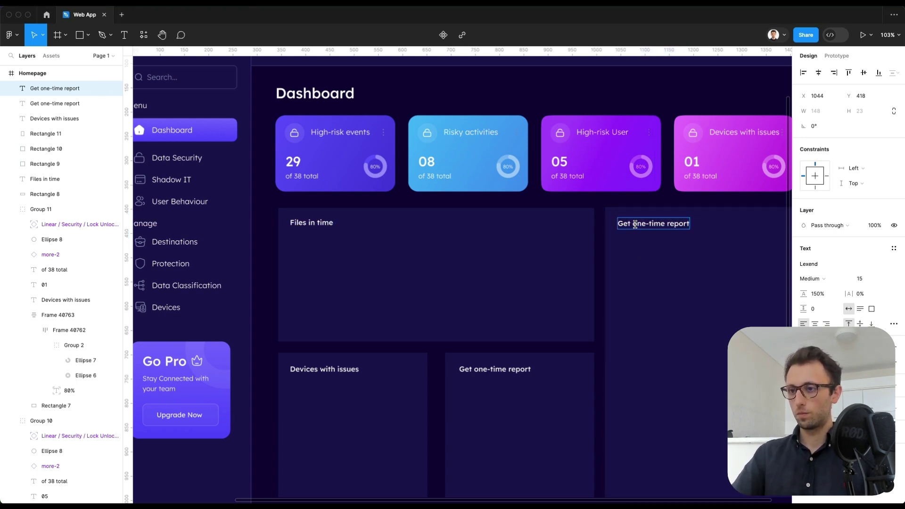
{"action": "triple_click", "coordinate": [636, 225]}
{"action": "type", "text": "Environment Settings"}
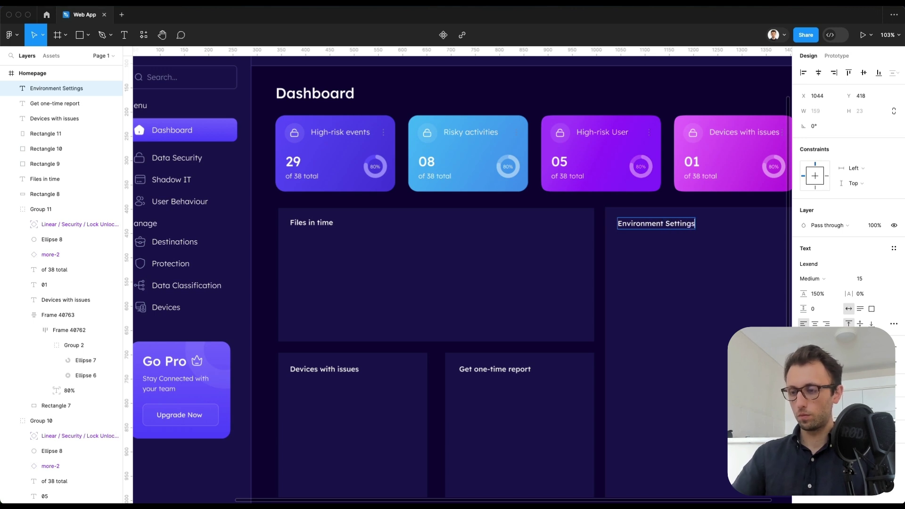
{"action": "key", "text": "BackSpace"}
{"action": "type", "text": "s"}
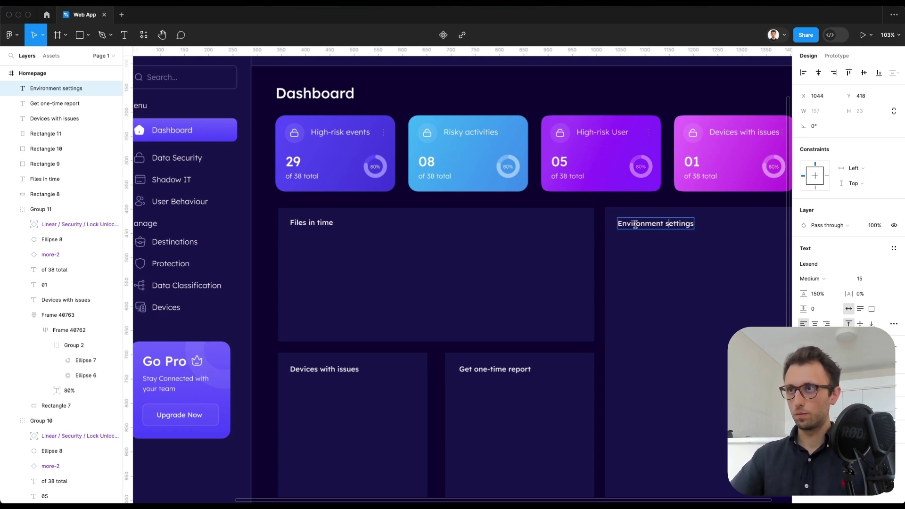
{"action": "left_click", "coordinate": [633, 198]}
Select all four dark panels and set their corner radius to 16.
{"action": "scroll", "coordinate": [610, 216], "scroll_direction": "down", "scroll_amount": 3}
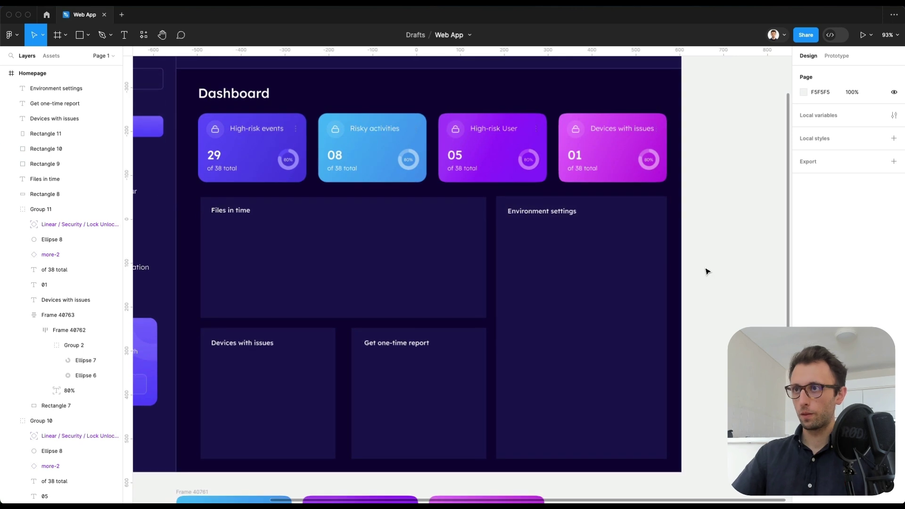
{"action": "left_click_drag", "start_coordinate": [707, 277], "coordinate": [310, 340]}
{"action": "left_click_drag", "start_coordinate": [310, 337], "coordinate": [309, 334]}
{"action": "left_click_drag", "start_coordinate": [849, 126], "coordinate": [18, 122]}
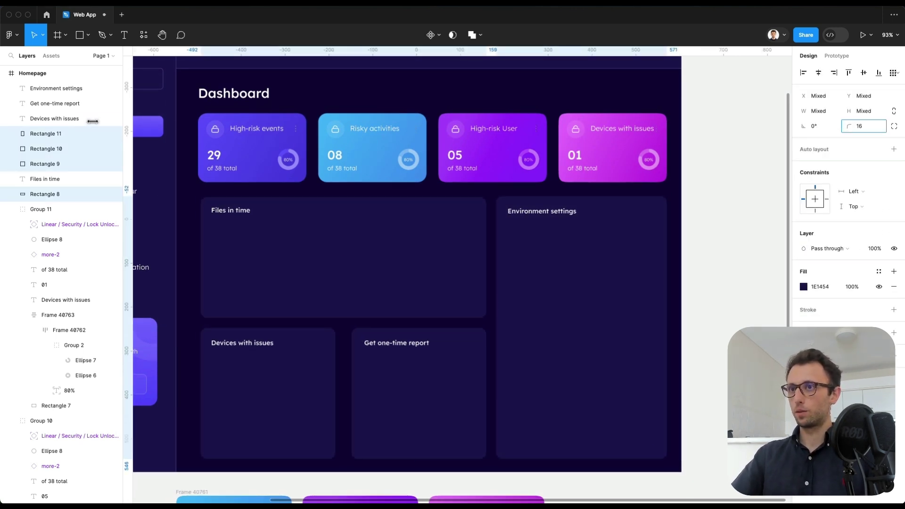
{"action": "left_click", "coordinate": [698, 259]}
Widen both lower boxes to about 313 px and shift the "Get one-time report" box with its heading back to the wide panel's right edge.
{"action": "scroll", "coordinate": [698, 258], "scroll_direction": "down", "scroll_amount": 3}
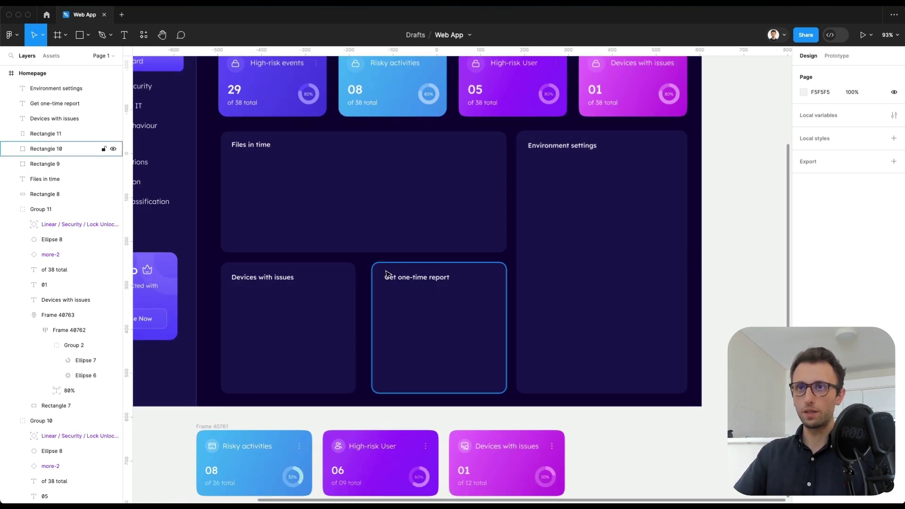
{"action": "left_click_drag", "start_coordinate": [236, 261], "coordinate": [410, 309]}
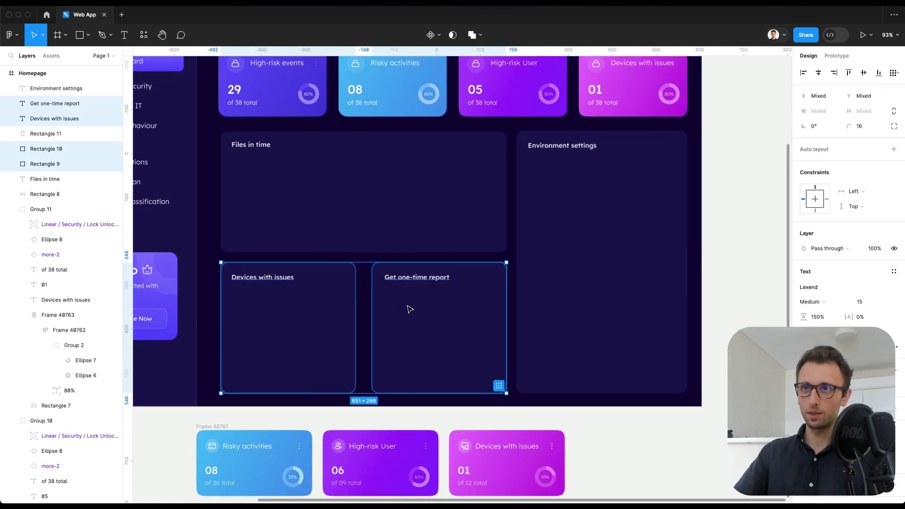
{"action": "left_click_drag", "start_coordinate": [506, 293], "coordinate": [512, 290]}
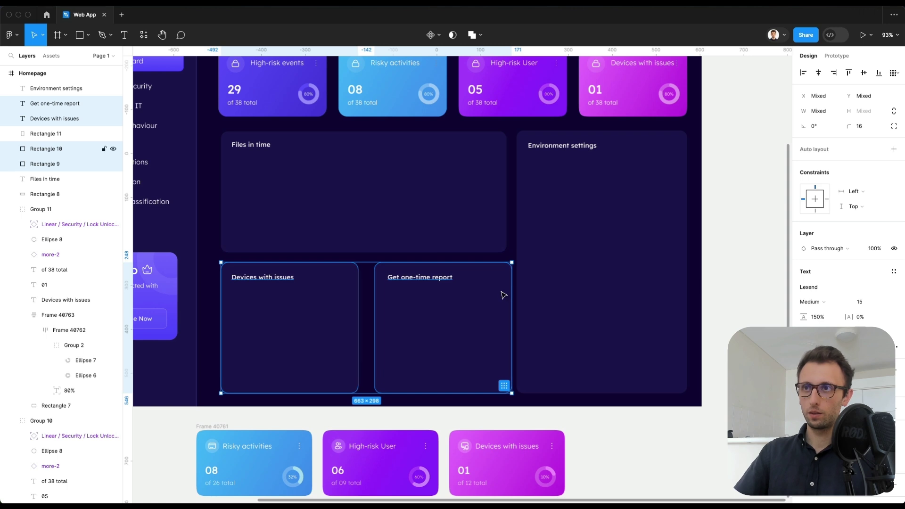
{"action": "left_click", "coordinate": [502, 295]}
{"action": "left_click_drag", "start_coordinate": [410, 258], "coordinate": [430, 293]}
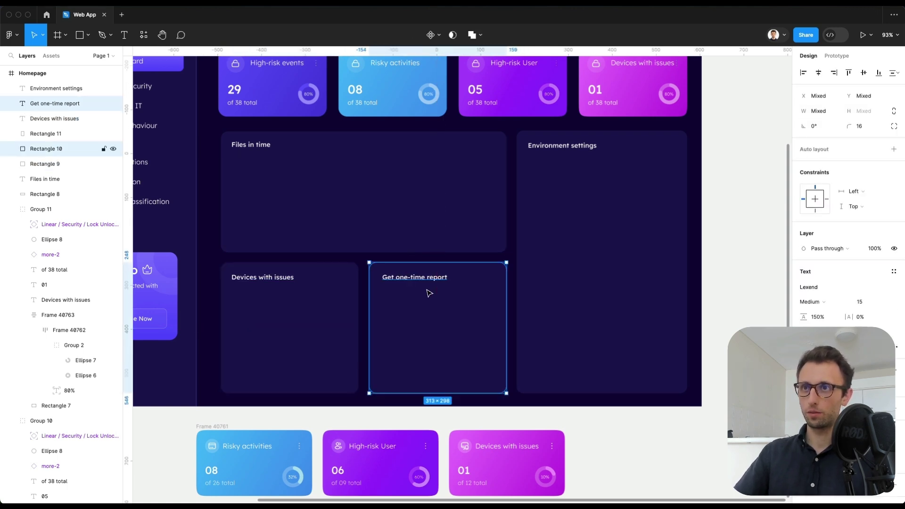
Paste the prepared Environment settings frame and place it on the canvas beside the Homepage frame at X 649, Y -70.
{"action": "left_click", "coordinate": [708, 339]}
{"action": "scroll", "coordinate": [704, 325], "scroll_direction": "up", "scroll_amount": 2}
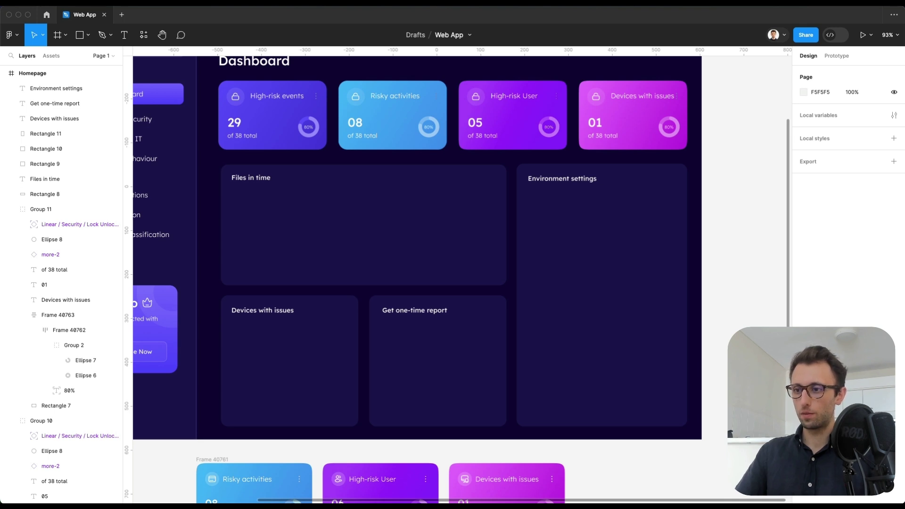
{"action": "scroll", "coordinate": [715, 290], "scroll_direction": "right", "scroll_amount": 5}
{"action": "scroll", "coordinate": [716, 290], "scroll_direction": "up", "scroll_amount": 3}
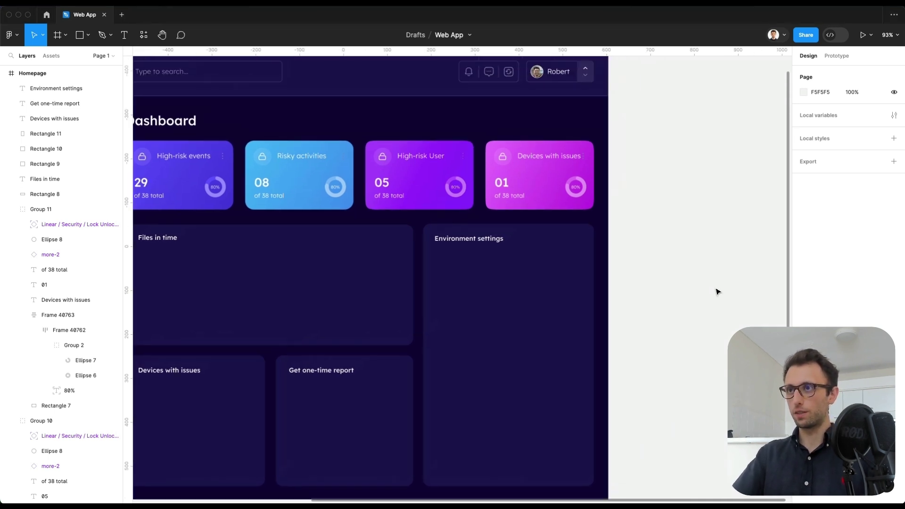
{"action": "key", "text": "ctrl+v"}
{"action": "left_click_drag", "start_coordinate": [447, 268], "coordinate": [659, 348]}
{"action": "scroll", "coordinate": [659, 349], "scroll_direction": "down", "scroll_amount": 3}
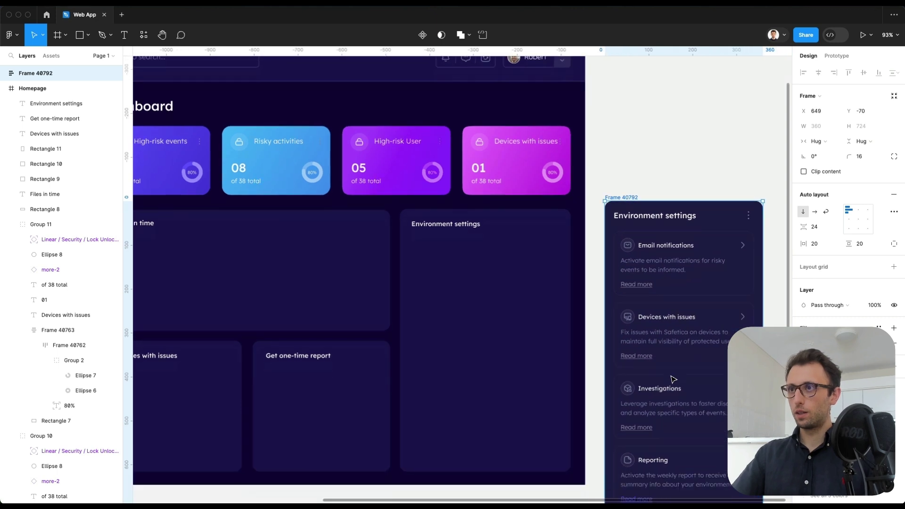
{"action": "left_click", "coordinate": [666, 145]}
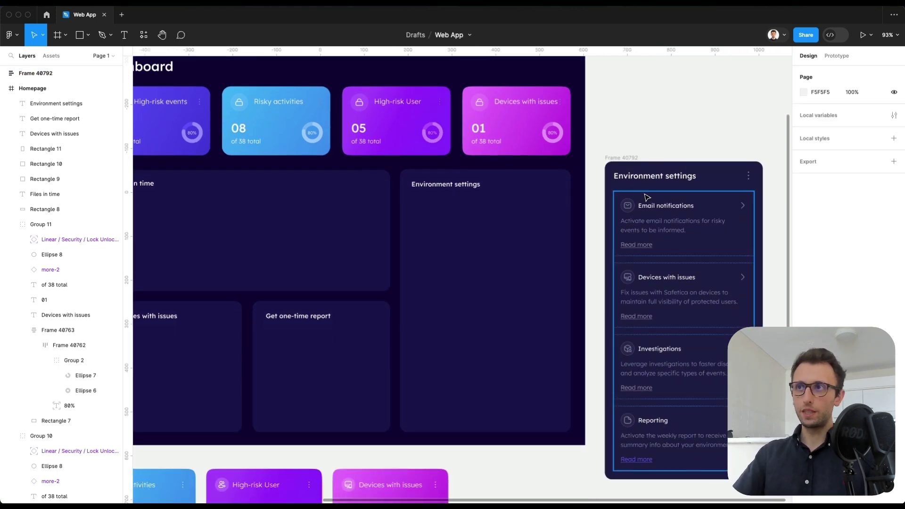
Copy the three-dot menu icon from the reference frame beside the "Environment settings" heading in the tall panel, at X 1366, Y 418.
{"action": "left_click", "coordinate": [752, 177]}
{"action": "left_click", "coordinate": [751, 177]}
{"action": "key", "text": "ctrl+c"}
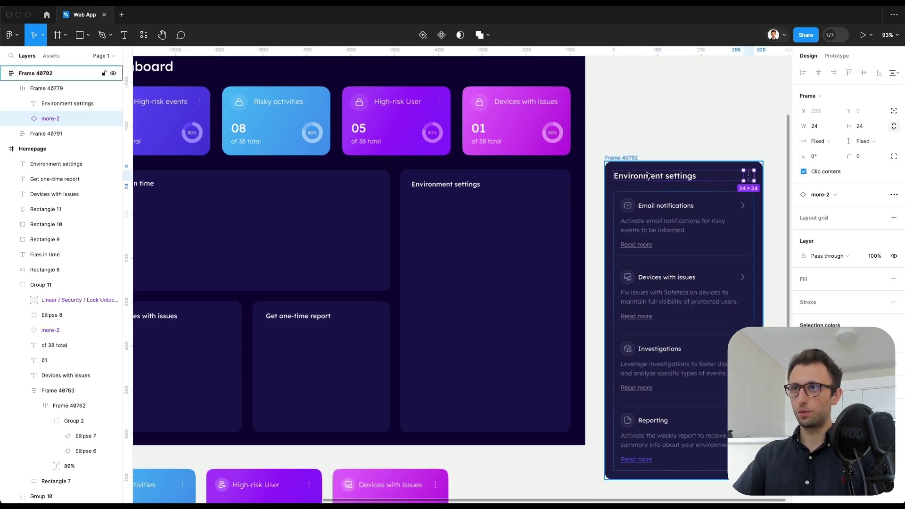
{"action": "scroll", "coordinate": [501, 170], "scroll_direction": "up", "scroll_amount": 5}
{"action": "left_click", "coordinate": [403, 194]}
{"action": "key", "text": "ctrl+v"}
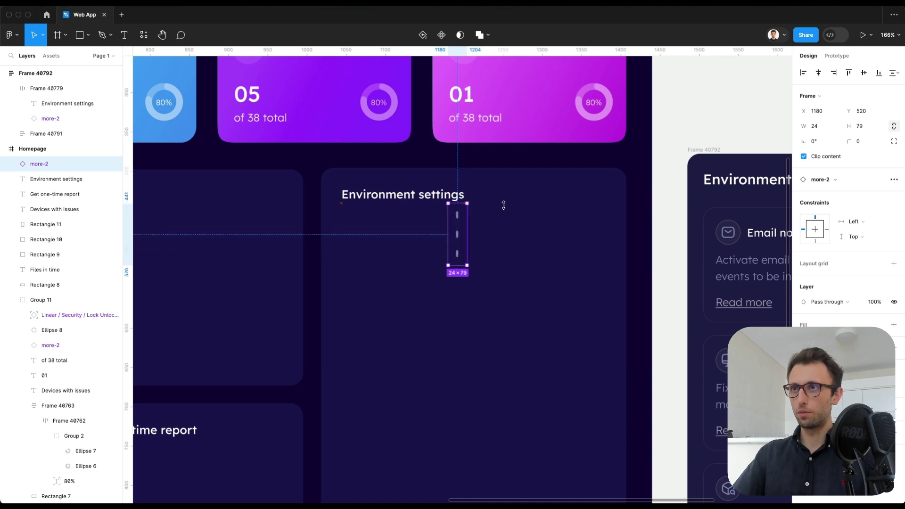
{"action": "left_click_drag", "start_coordinate": [455, 283], "coordinate": [604, 198]}
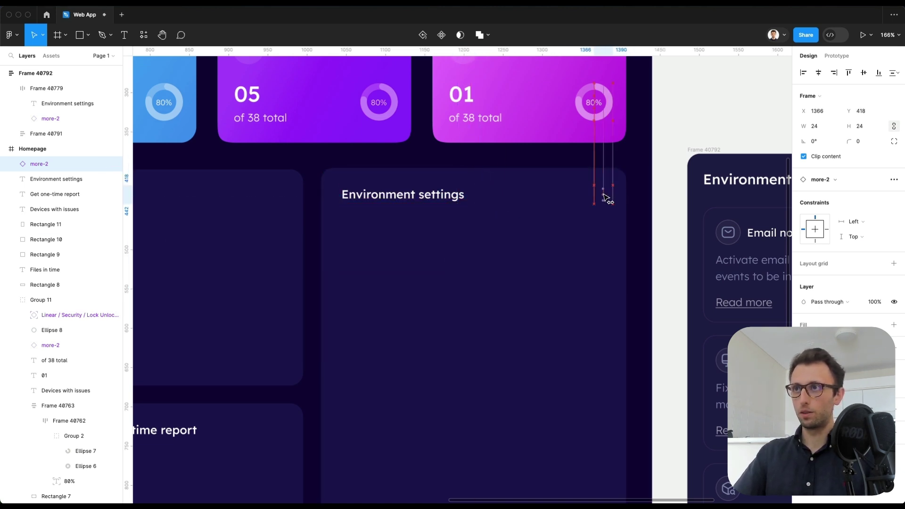
Draw a rectangle of about 338 × 154 px at X 1044, Y 464 beneath the tall panel's "Environment settings" heading.
{"action": "scroll", "coordinate": [604, 197], "scroll_direction": "down", "scroll_amount": 2}
{"action": "scroll", "coordinate": [556, 227], "scroll_direction": "right", "scroll_amount": 5}
{"action": "scroll", "coordinate": [557, 227], "scroll_direction": "left", "scroll_amount": 5}
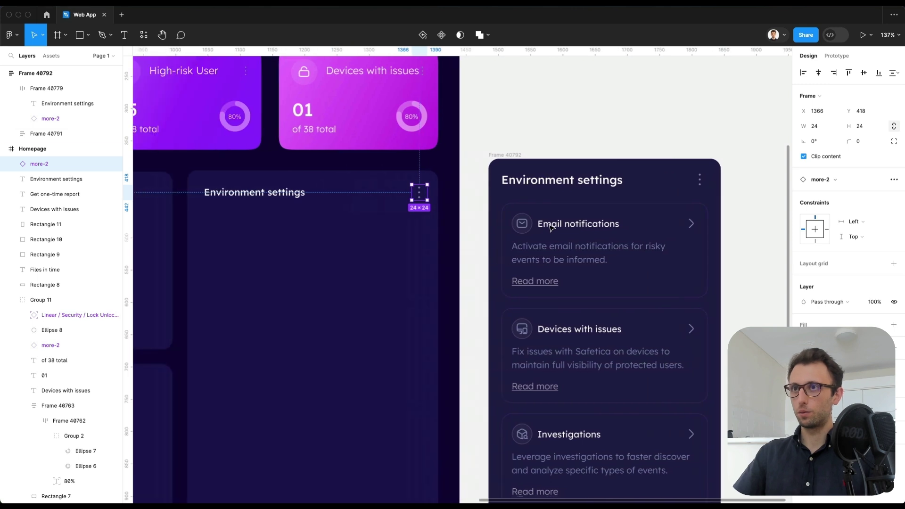
{"action": "left_click", "coordinate": [411, 240]}
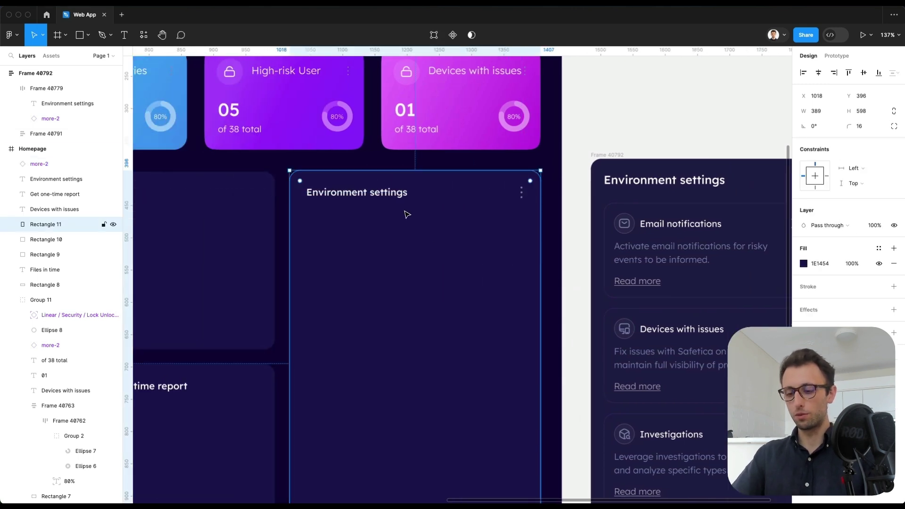
{"action": "key", "text": "r"}
{"action": "left_click_drag", "start_coordinate": [307, 210], "coordinate": [524, 310]}
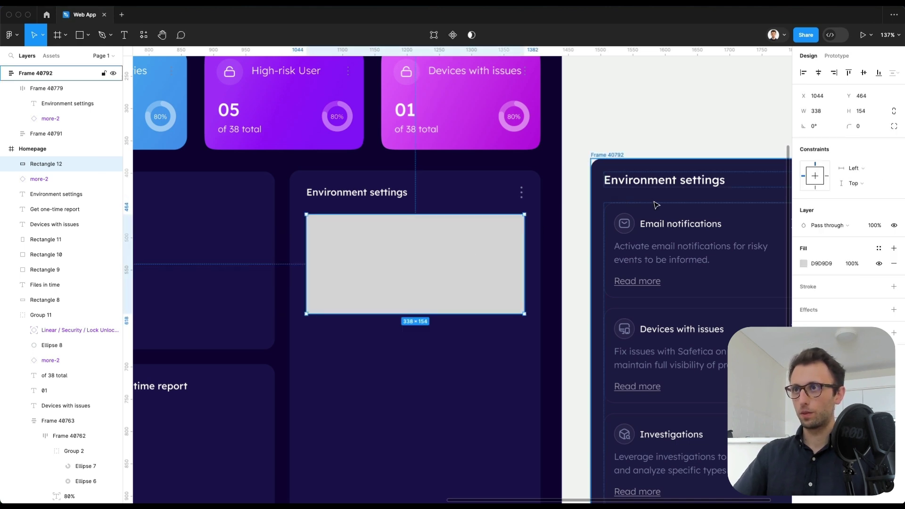
Copy the reference "Email notifications" card's style onto the new rectangle: no fill, 1 px inside stroke 302E60, corner radius 16.
{"action": "left_click", "coordinate": [657, 206]}
{"action": "left_click", "coordinate": [655, 207]}
{"action": "left_click", "coordinate": [617, 206]}
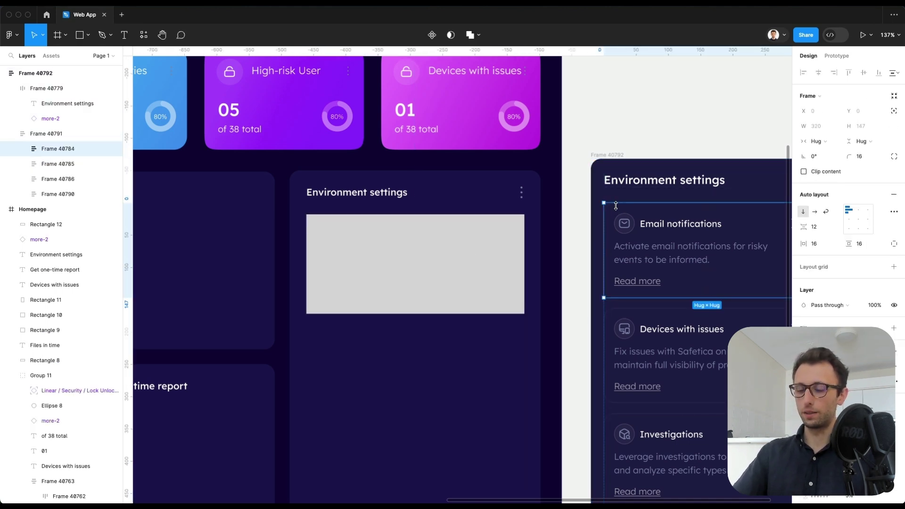
{"action": "left_click", "coordinate": [410, 236]}
{"action": "key", "text": "ctrl+alt+v"}
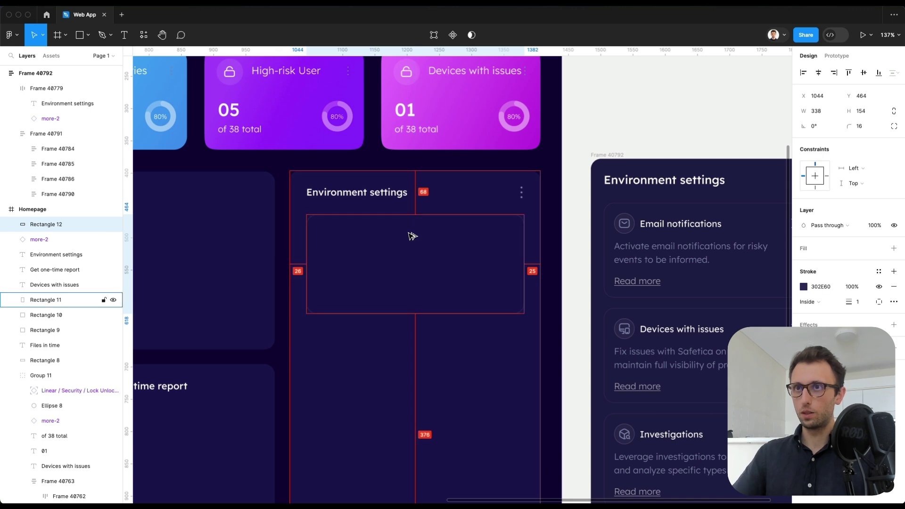
Lighten the outlined rectangle's stroke colour to 474572.
{"action": "left_click", "coordinate": [804, 286]}
{"action": "left_click_drag", "start_coordinate": [719, 320], "coordinate": [724, 327]}
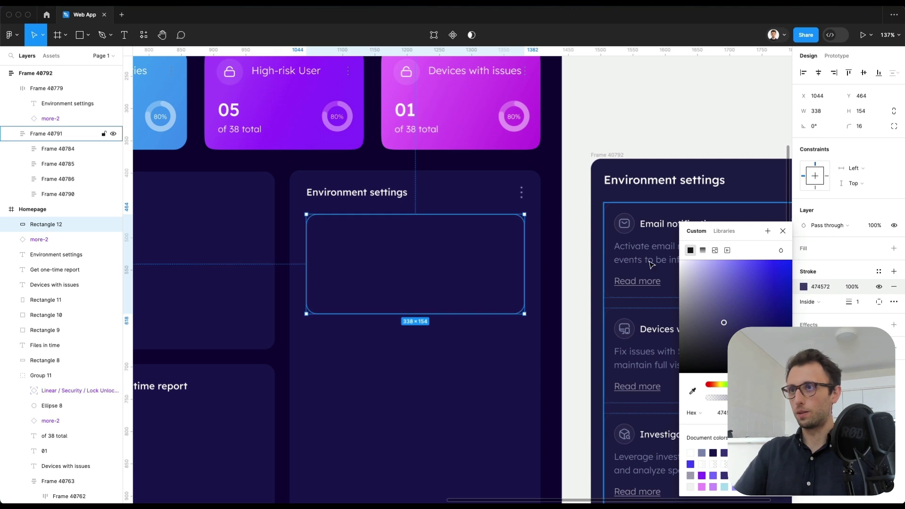
{"action": "left_click", "coordinate": [604, 127]}
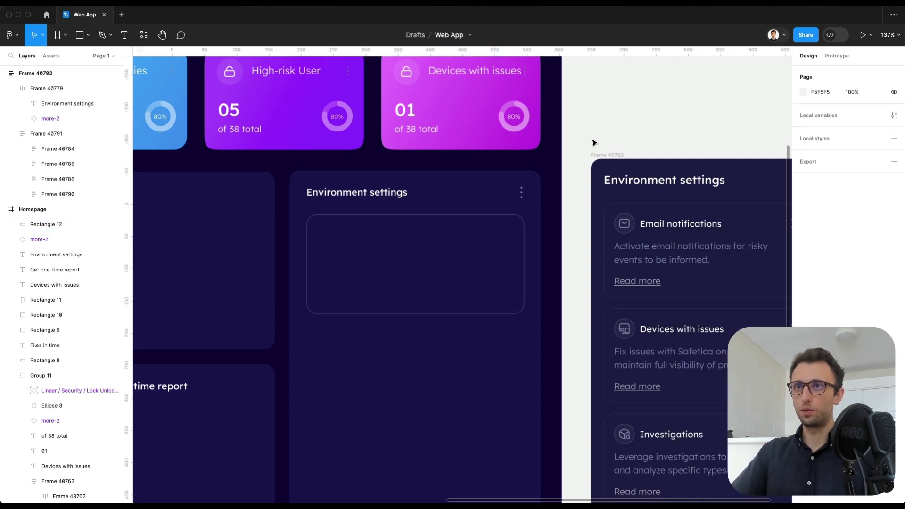
Copy the circled mail icon from the reference card into the outlined rectangle's upper-left corner at X 1062, Y 480.
{"action": "double_click", "coordinate": [630, 225]}
{"action": "double_click", "coordinate": [630, 226]}
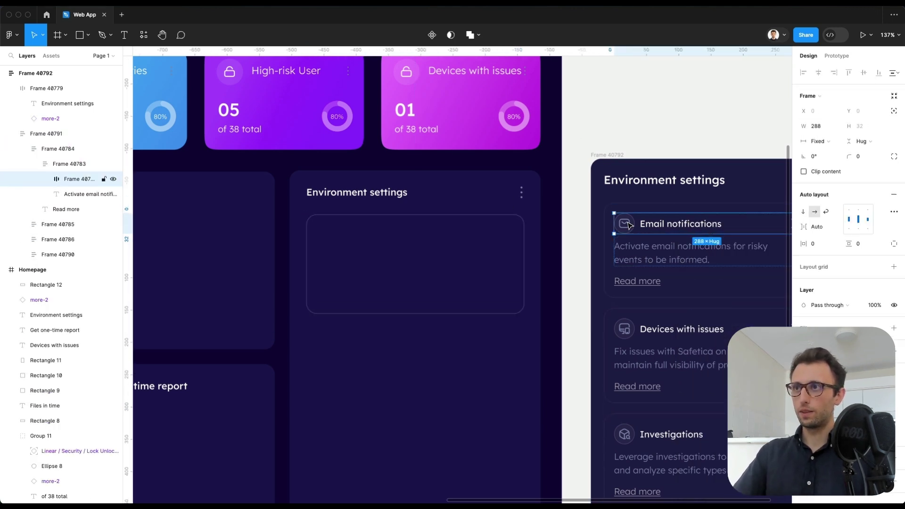
{"action": "double_click", "coordinate": [631, 225]}
{"action": "double_click", "coordinate": [630, 225]}
{"action": "left_click", "coordinate": [330, 224]}
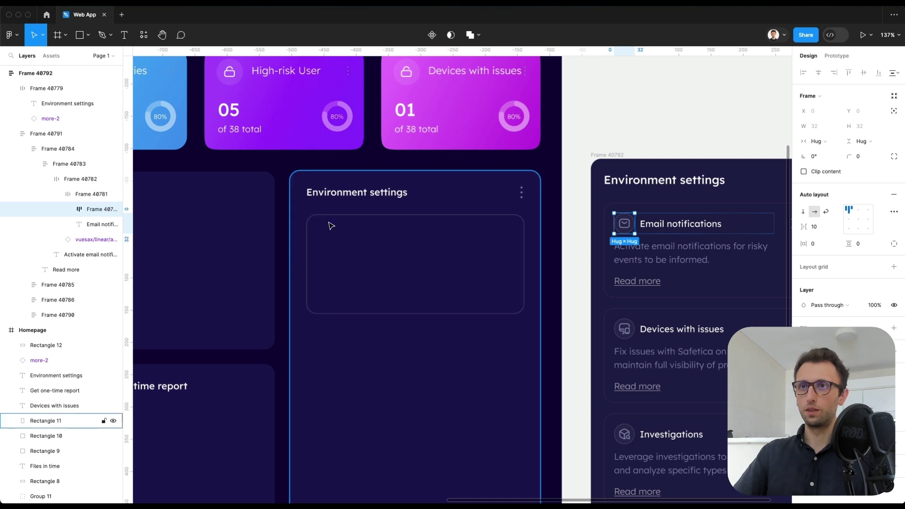
{"action": "left_click", "coordinate": [333, 221]}
{"action": "key", "text": "ctrl+v"}
{"action": "left_click_drag", "start_coordinate": [456, 278], "coordinate": [324, 235]}
{"action": "scroll", "coordinate": [325, 236], "scroll_direction": "up", "scroll_amount": 5}
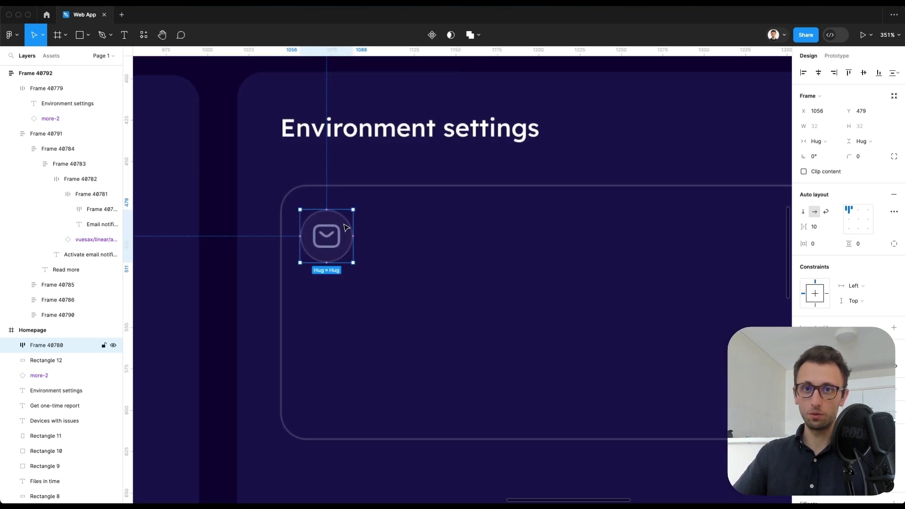
{"action": "scroll", "coordinate": [345, 228], "scroll_direction": "down", "scroll_amount": 5}
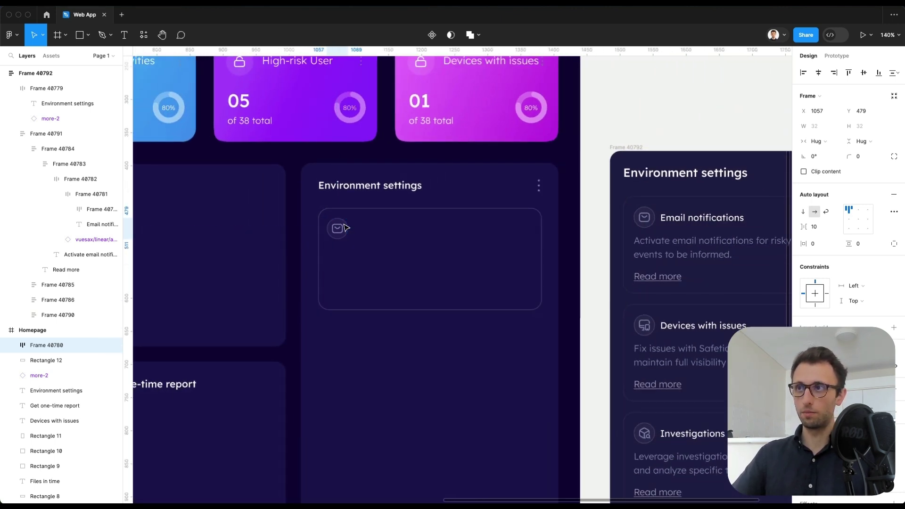
{"action": "left_click_drag", "start_coordinate": [344, 228], "coordinate": [348, 229]}
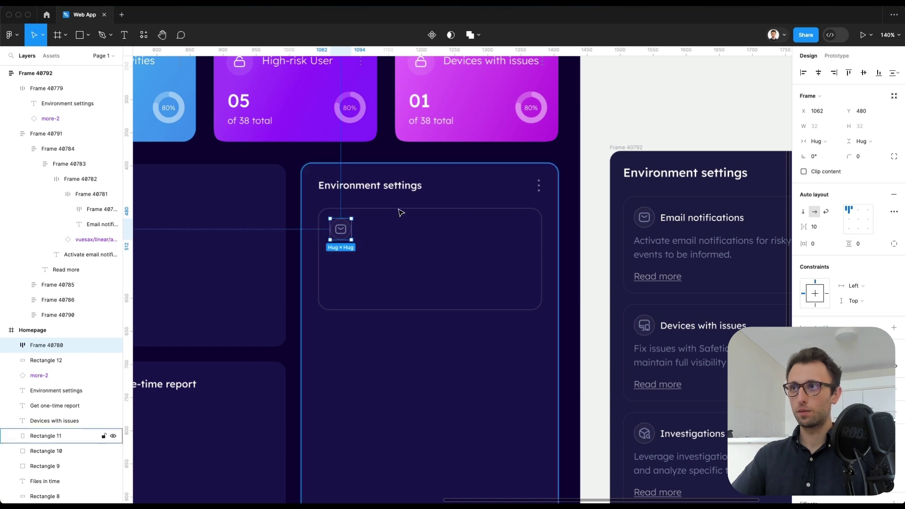
Duplicate the "Environment settings" heading beside the mail icon and change its text to "Email notifications".
{"action": "left_click_drag", "start_coordinate": [352, 189], "coordinate": [390, 234]}
{"action": "double_click", "coordinate": [391, 232]}
{"action": "type", "text": "Email"}
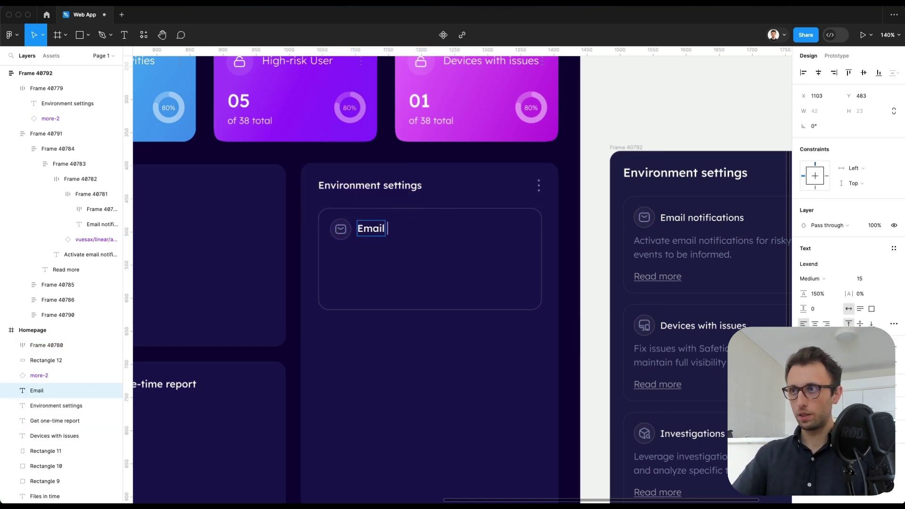
{"action": "type", "text": " notifications"}
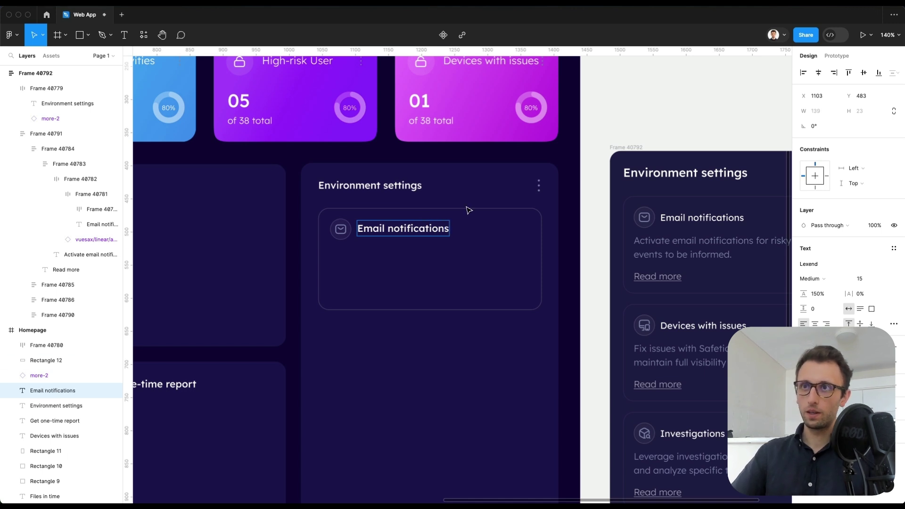
{"action": "key", "text": "Escape"}
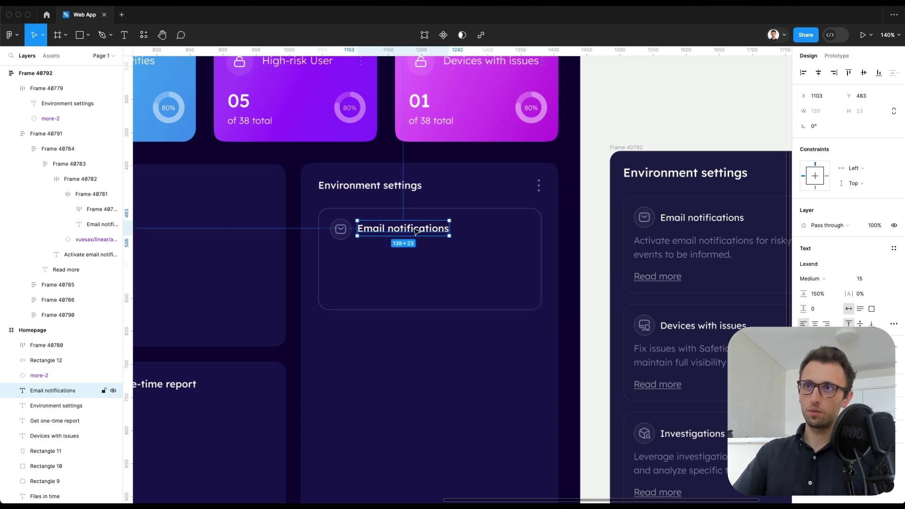
Set the "Email notifications" title's font size to 13 and nudge it to X 1104.
{"action": "left_click", "coordinate": [872, 282]}
{"action": "type", "text": "13"}
{"action": "key", "text": "Return"}
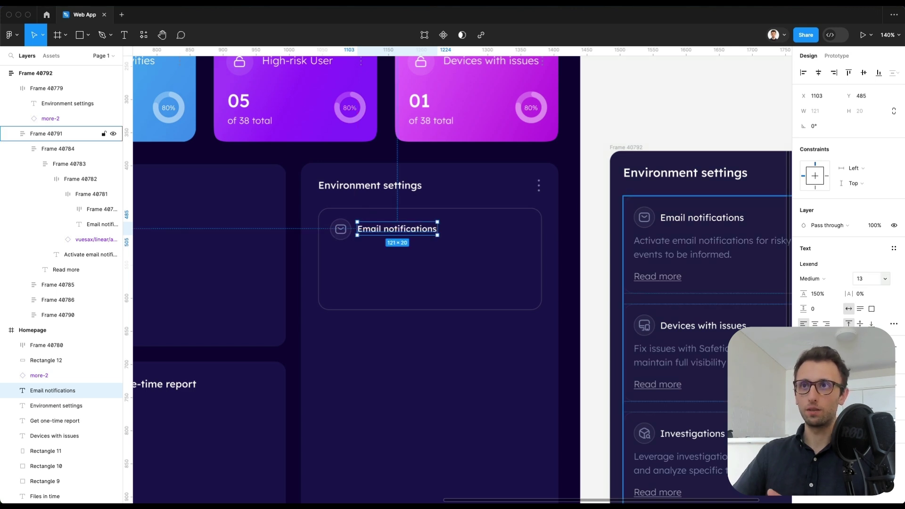
{"action": "key", "text": "Right"}
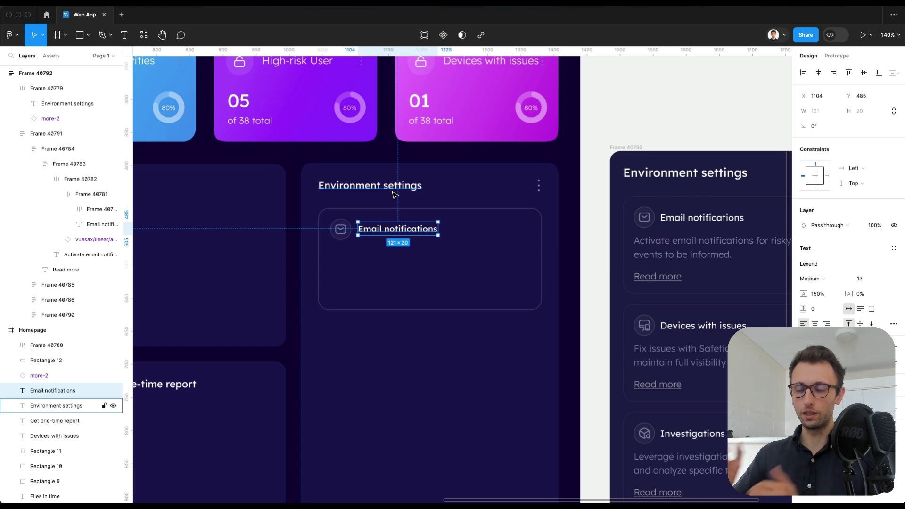
Duplicate the "Email notifications" title below the mail icon at X 1062, Y 521.
{"action": "scroll", "coordinate": [395, 195], "scroll_direction": "right", "scroll_amount": 2}
{"action": "left_click_drag", "start_coordinate": [380, 229], "coordinate": [353, 253]}
{"action": "scroll", "coordinate": [363, 247], "scroll_direction": "right", "scroll_amount": 3}
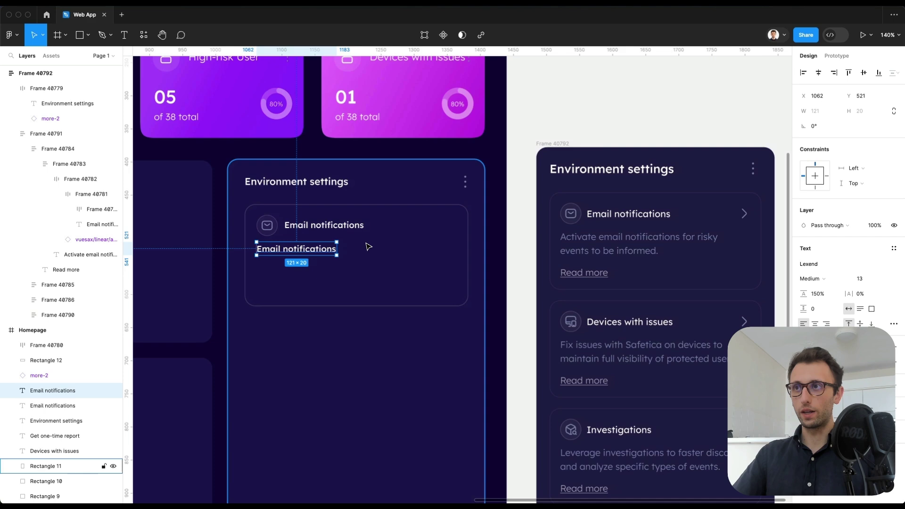
Replace the duplicate title with the reference text "Activate email notifications for risky events to be informed." and narrow it to 298 px.
{"action": "left_click", "coordinate": [626, 248]}
{"action": "double_click", "coordinate": [625, 248]}
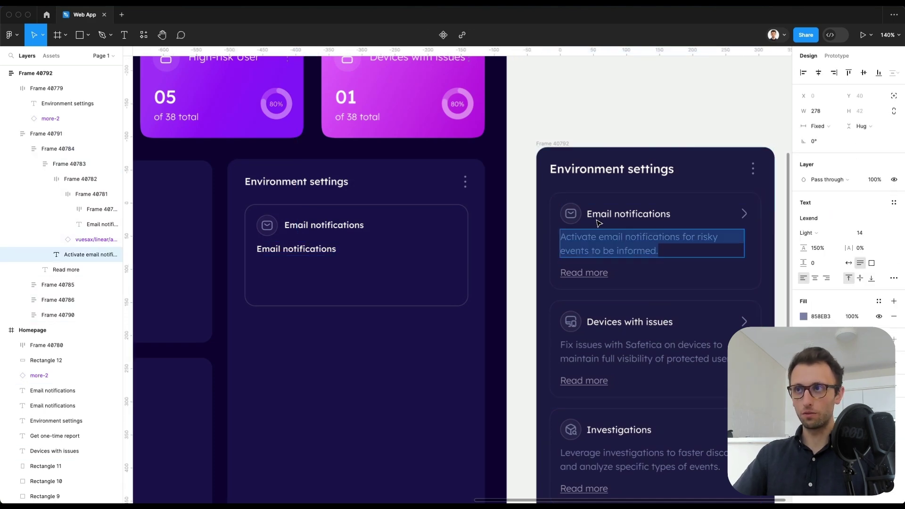
{"action": "left_click", "coordinate": [679, 125]}
{"action": "scroll", "coordinate": [740, 212], "scroll_direction": "up", "scroll_amount": 5}
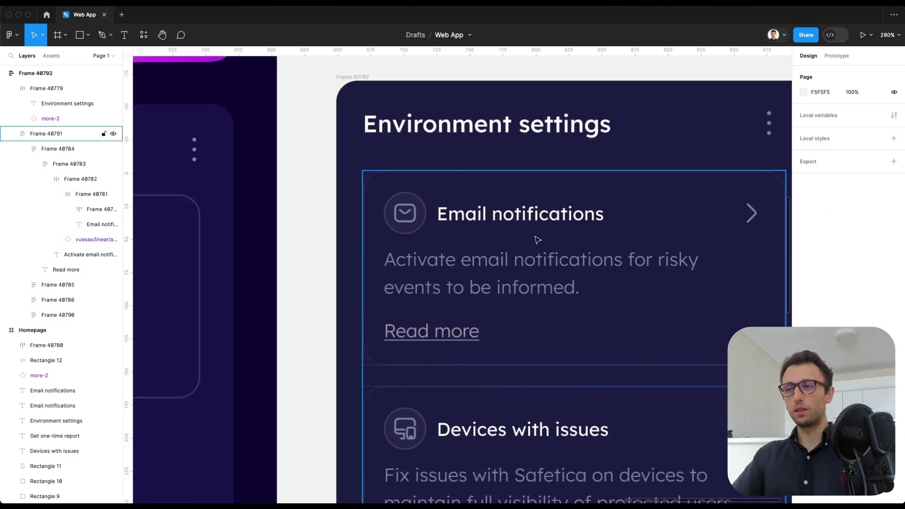
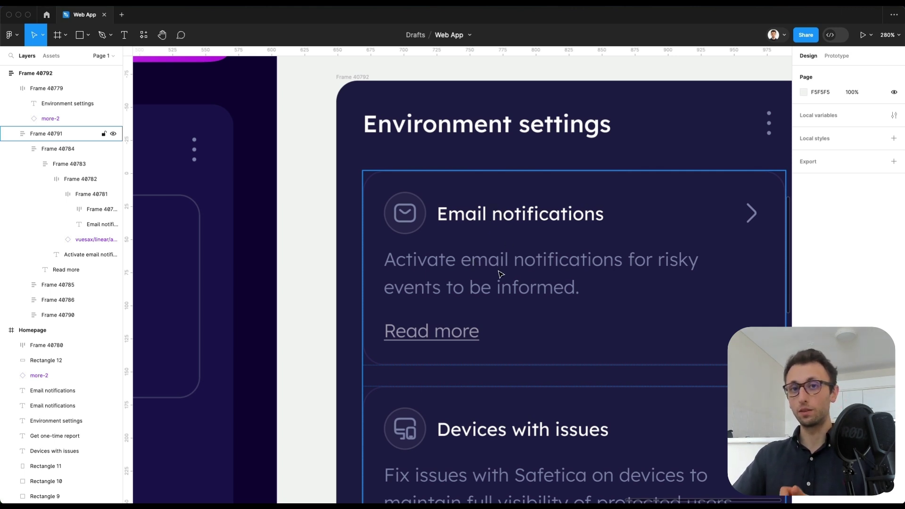
{"action": "scroll", "coordinate": [501, 275], "scroll_direction": "left", "scroll_amount": 10}
{"action": "scroll", "coordinate": [498, 272], "scroll_direction": "down", "scroll_amount": 3}
{"action": "double_click", "coordinate": [354, 279]}
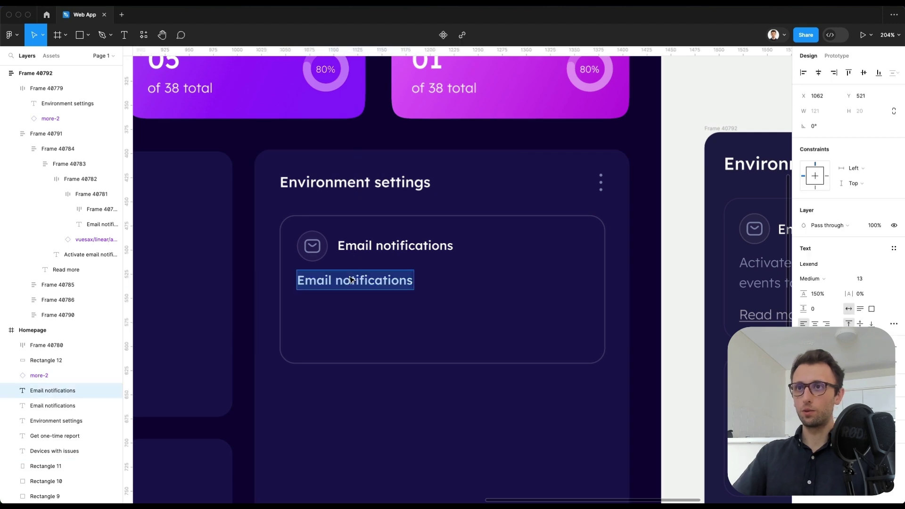
{"action": "type", "text": "Activate email notifications for risky events to be informed."}
{"action": "scroll", "coordinate": [356, 273], "scroll_direction": "right", "scroll_amount": 5}
{"action": "key", "text": "Escape"}
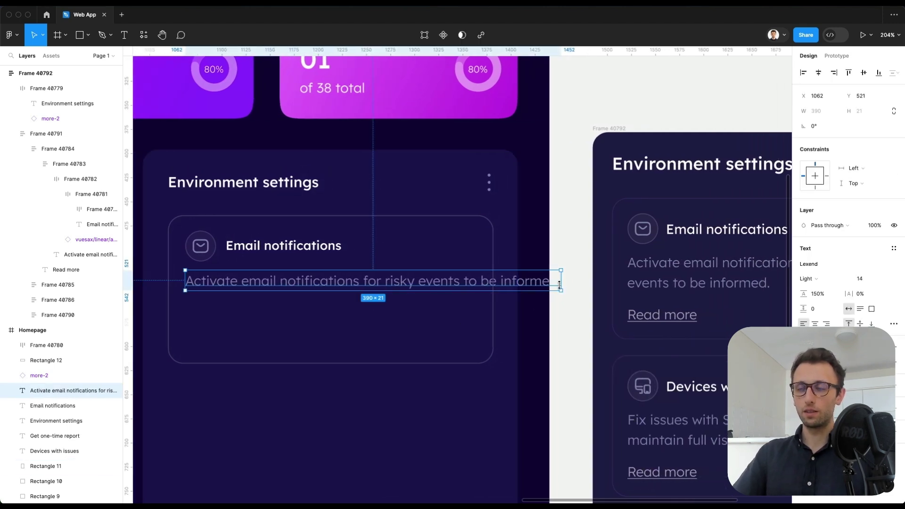
{"action": "left_click_drag", "start_coordinate": [559, 280], "coordinate": [473, 283]}
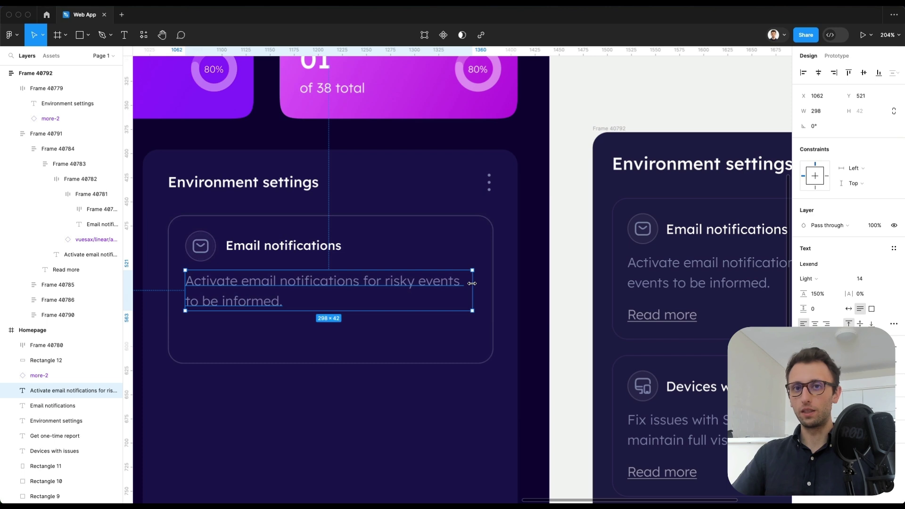
Duplicate the description below itself at Y 576 and change the copy's text to "Read more".
{"action": "left_click_drag", "start_coordinate": [274, 299], "coordinate": [264, 352]}
{"action": "double_click", "coordinate": [253, 335]}
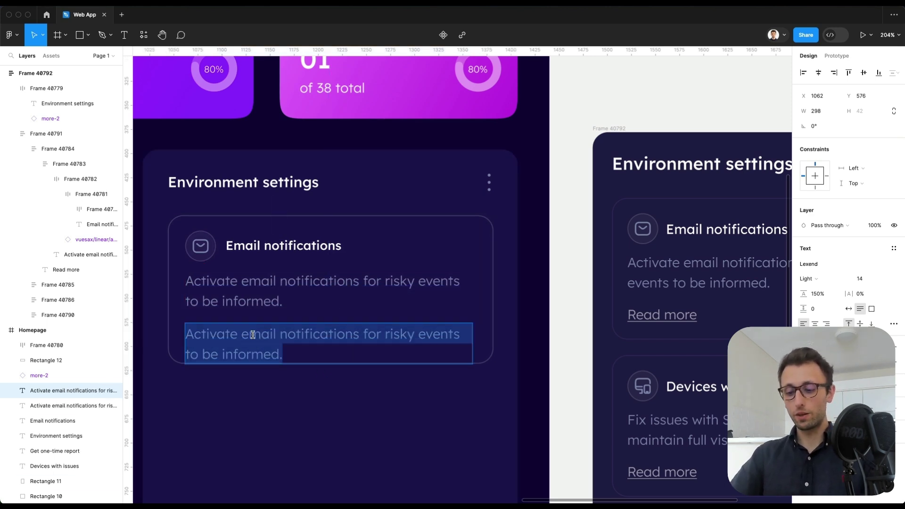
{"action": "type", "text": "Read more"}
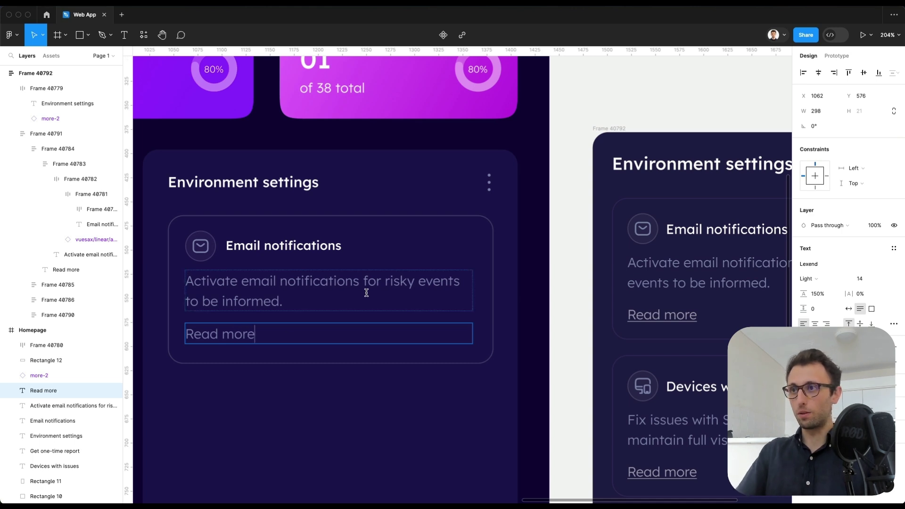
{"action": "key", "text": "Escape"}
Try to underline the "Read more" text.
{"action": "key", "text": "super+u"}
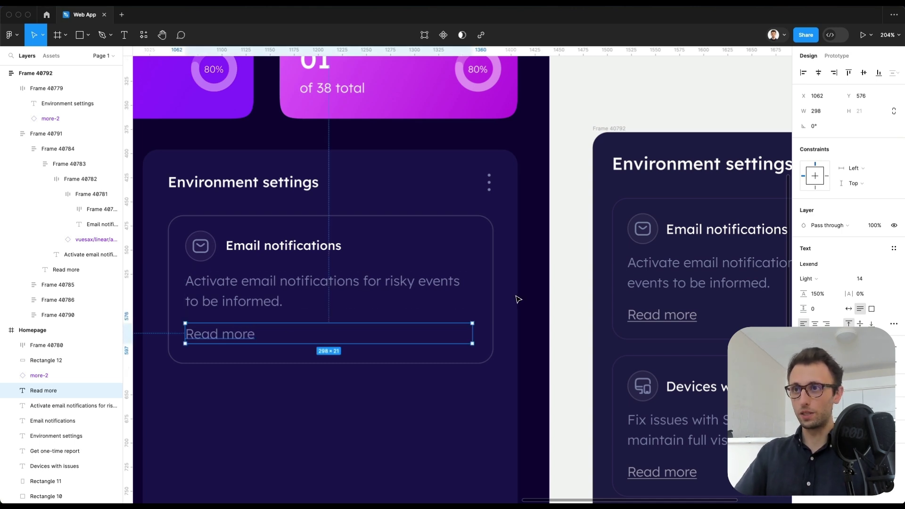
{"action": "left_click", "coordinate": [893, 324]}
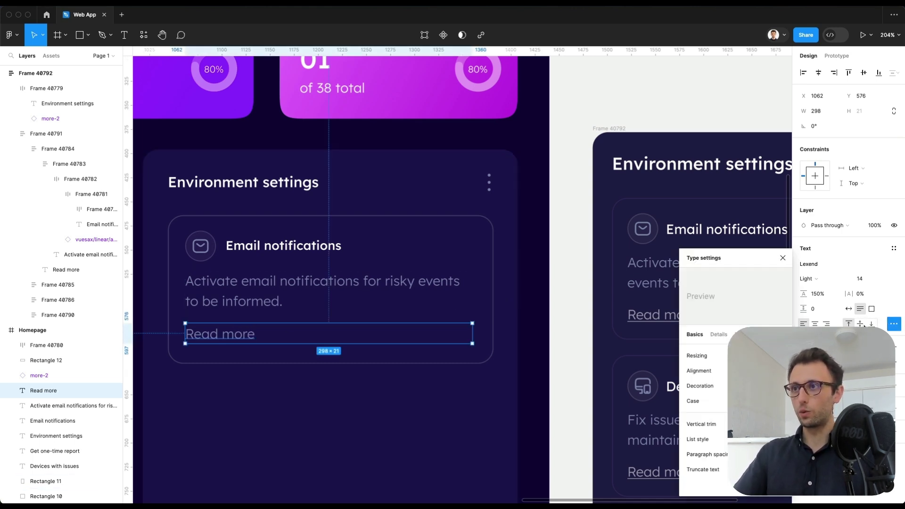
{"action": "left_click", "coordinate": [547, 354]}
{"action": "scroll", "coordinate": [547, 354], "scroll_direction": "down", "scroll_amount": 3}
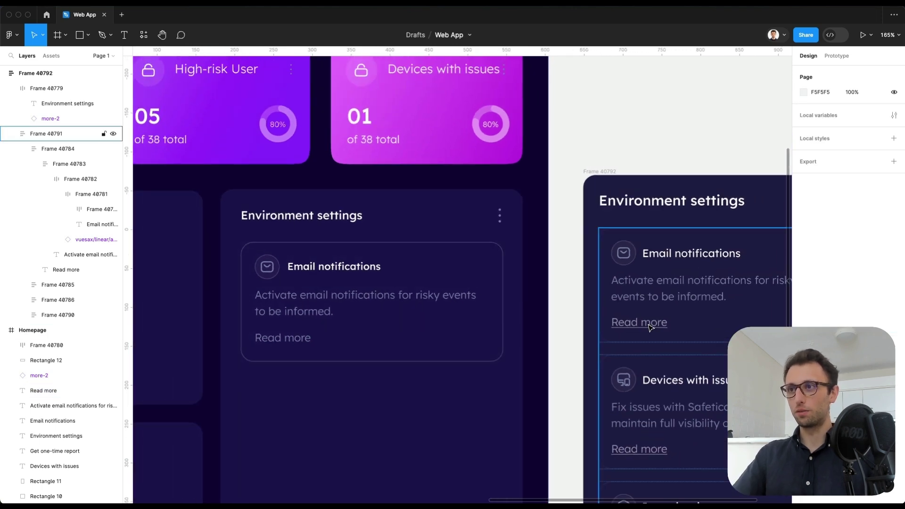
{"action": "scroll", "coordinate": [613, 330], "scroll_direction": "left", "scroll_amount": 5}
{"action": "left_click", "coordinate": [420, 338]}
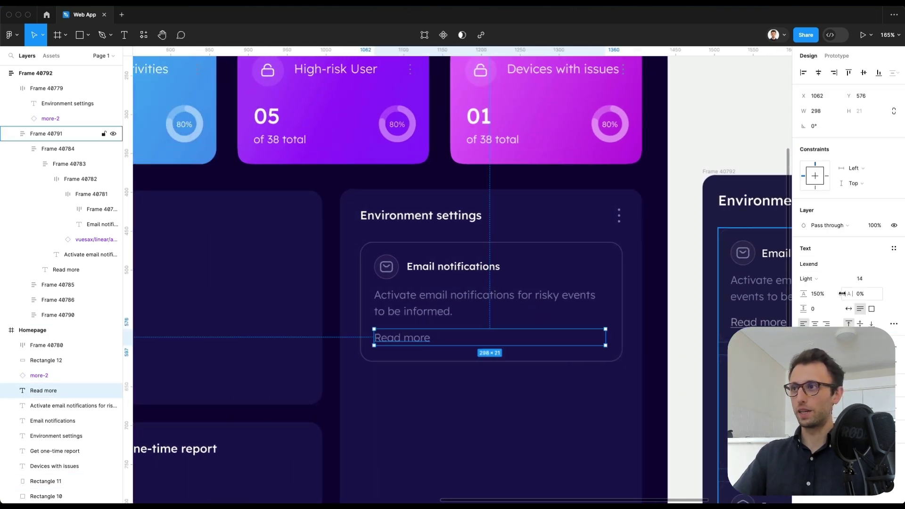
Duplicate the card outline, shrink the copy to 95 × 34 px around "Read more", and centre the text inside it at X 1071.
{"action": "scroll", "coordinate": [401, 356], "scroll_direction": "up", "scroll_amount": 5}
{"action": "left_click", "coordinate": [437, 366]}
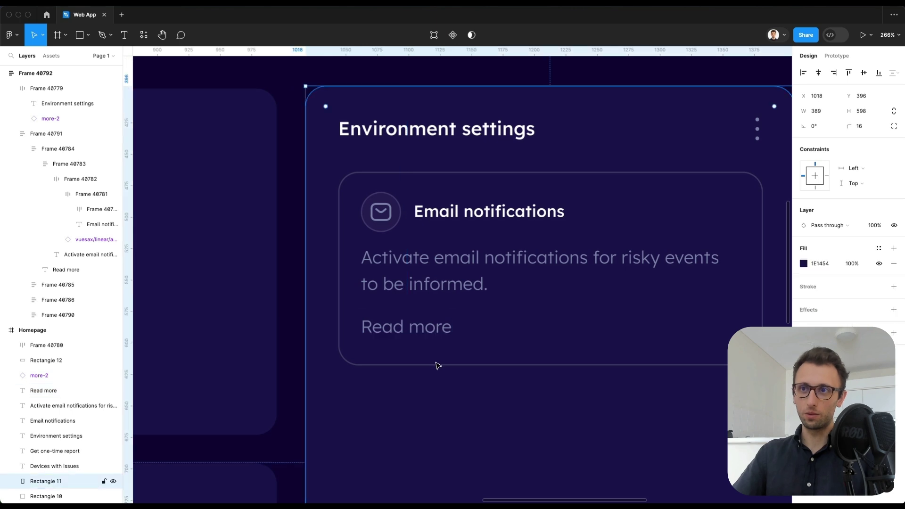
{"action": "key", "text": "ctrl+v"}
{"action": "left_click_drag", "start_coordinate": [762, 173], "coordinate": [459, 329]}
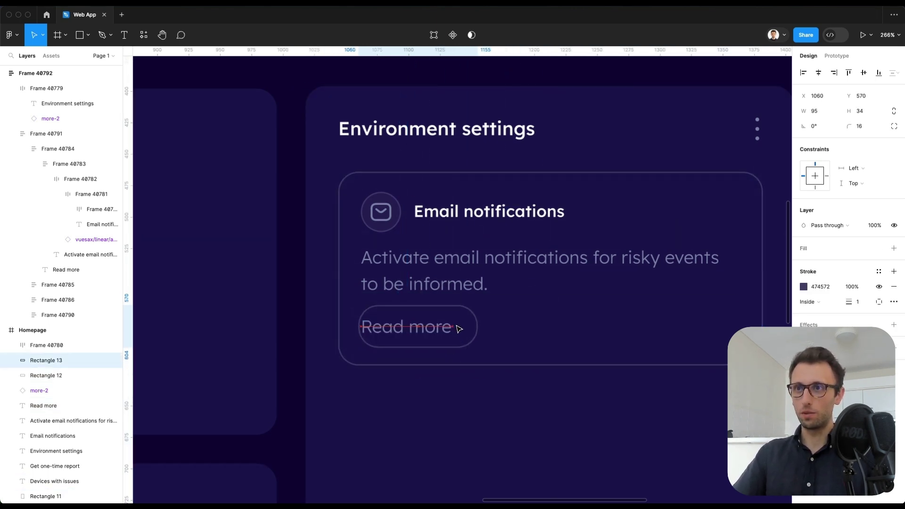
{"action": "left_click_drag", "start_coordinate": [404, 330], "coordinate": [414, 330]}
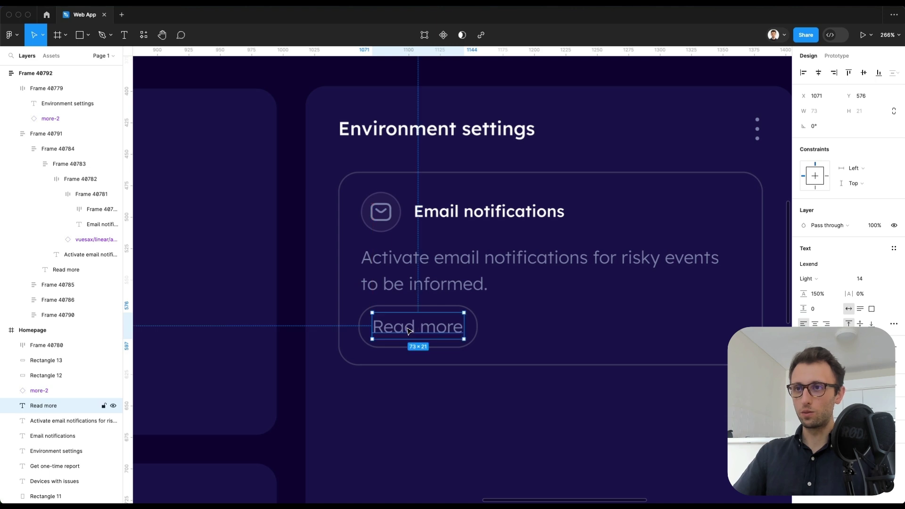
Set the "Read more" text colour to white (FFFFFF).
{"action": "left_click", "coordinate": [804, 363]}
{"action": "type", "text": "fff"}
{"action": "key", "text": "Return"}
{"action": "scroll", "coordinate": [587, 169], "scroll_direction": "down", "scroll_amount": 1}
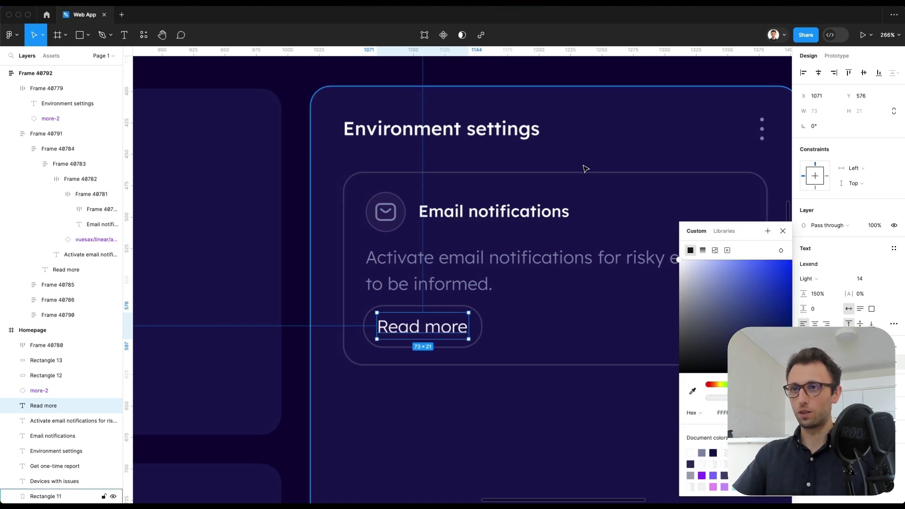
{"action": "key", "text": "Escape"}
Reduce the outline around "Read more" to 31 px high at Y 572 and set its corner radius to 78.
{"action": "left_click", "coordinate": [433, 310]}
{"action": "scroll", "coordinate": [438, 306], "scroll_direction": "up", "scroll_amount": 1}
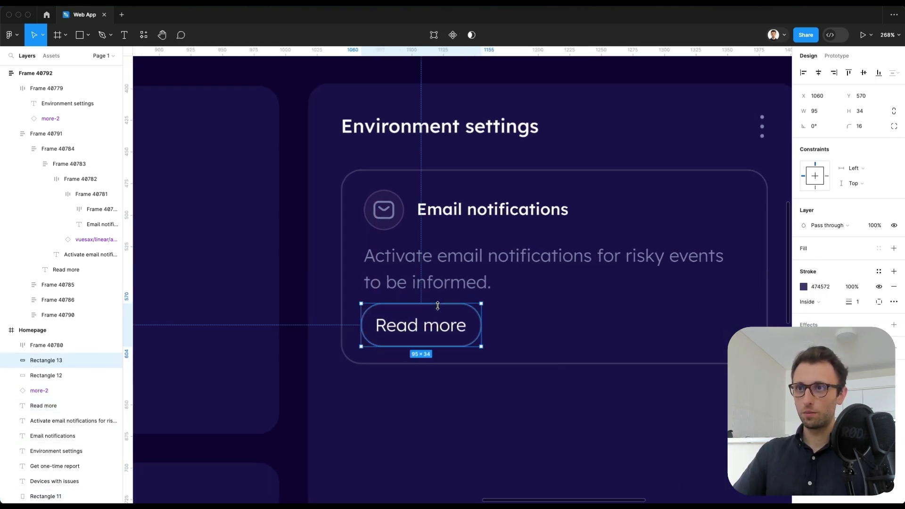
{"action": "left_click_drag", "start_coordinate": [440, 305], "coordinate": [440, 308]}
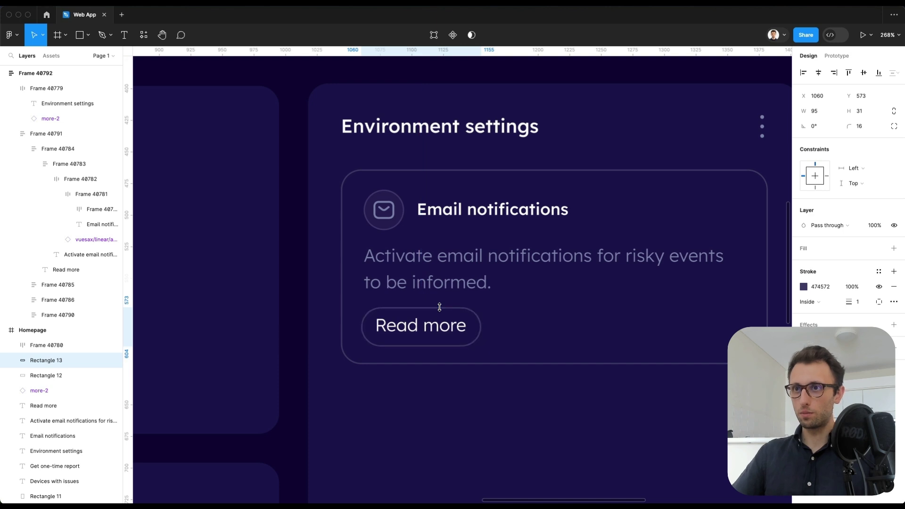
{"action": "left_click", "coordinate": [867, 127]}
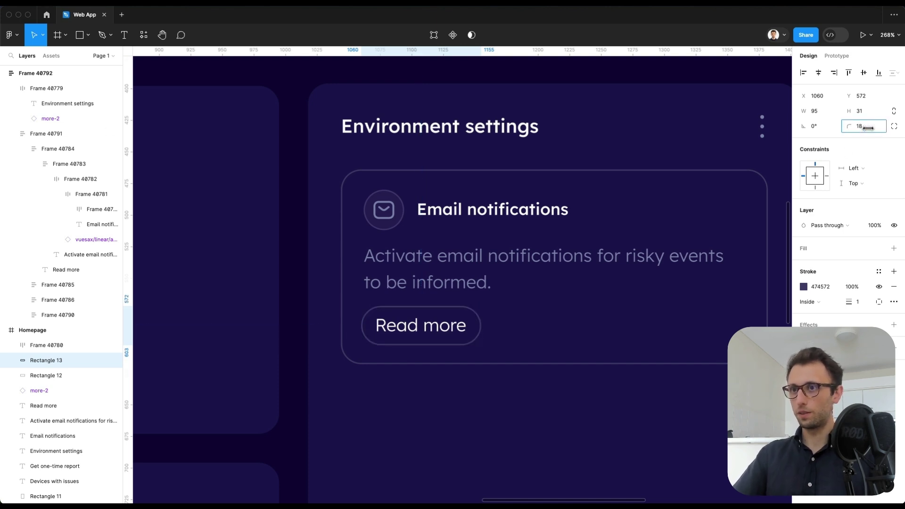
{"action": "type", "text": "78"}
{"action": "key", "text": "Return"}
Shift the "Read more" text and its outline 2 px right, and extend the surrounding card outline to 163 px high.
{"action": "left_click", "coordinate": [399, 325], "text": "shift"}
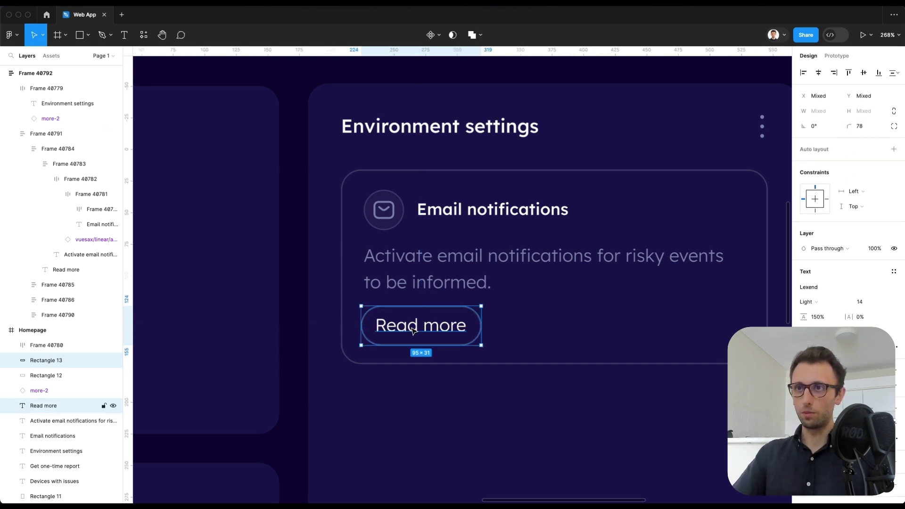
{"action": "scroll", "coordinate": [415, 330], "scroll_direction": "down", "scroll_amount": 1}
{"action": "scroll", "coordinate": [415, 330], "scroll_direction": "down", "scroll_amount": 5}
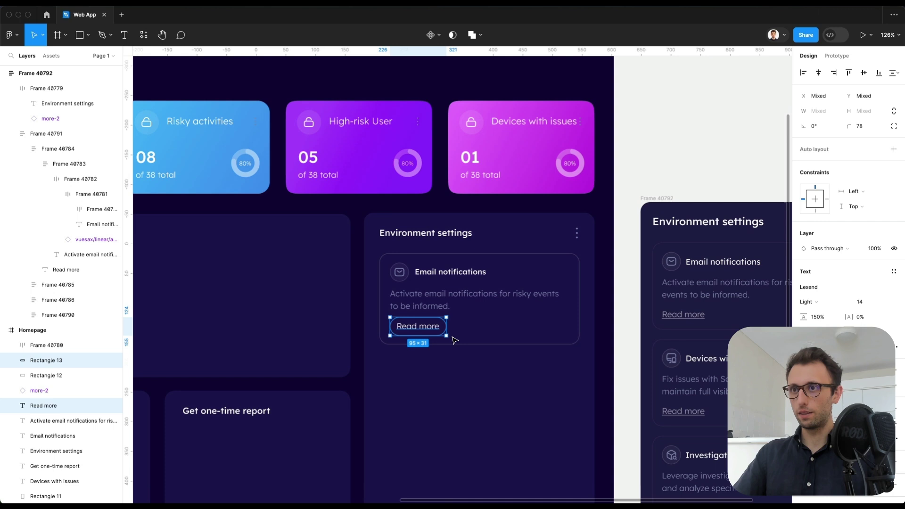
{"action": "left_click", "coordinate": [503, 347]}
Move the "Read more" text and its pill outline slightly down and group them as one button.
{"action": "left_click", "coordinate": [419, 331]}
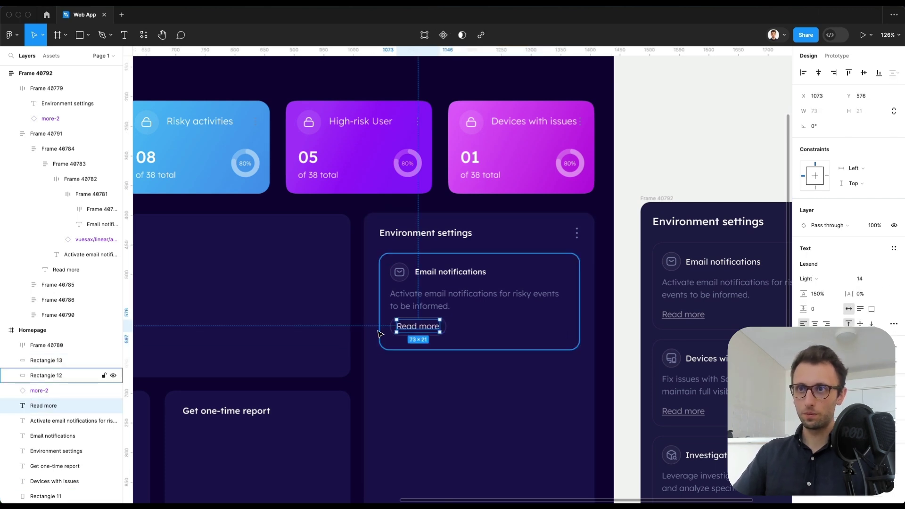
{"action": "left_click", "coordinate": [389, 327], "text": "shift"}
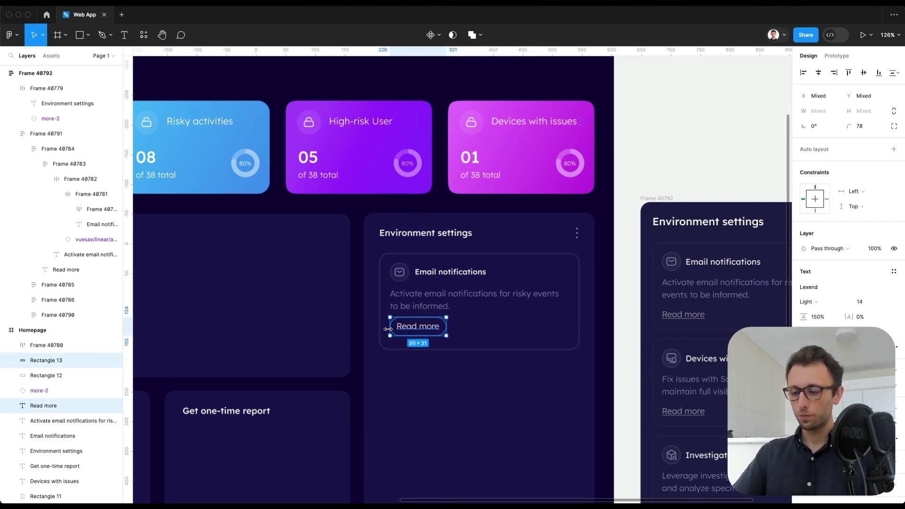
{"action": "key", "text": "ctrl+g"}
{"action": "left_click", "coordinate": [701, 133]}
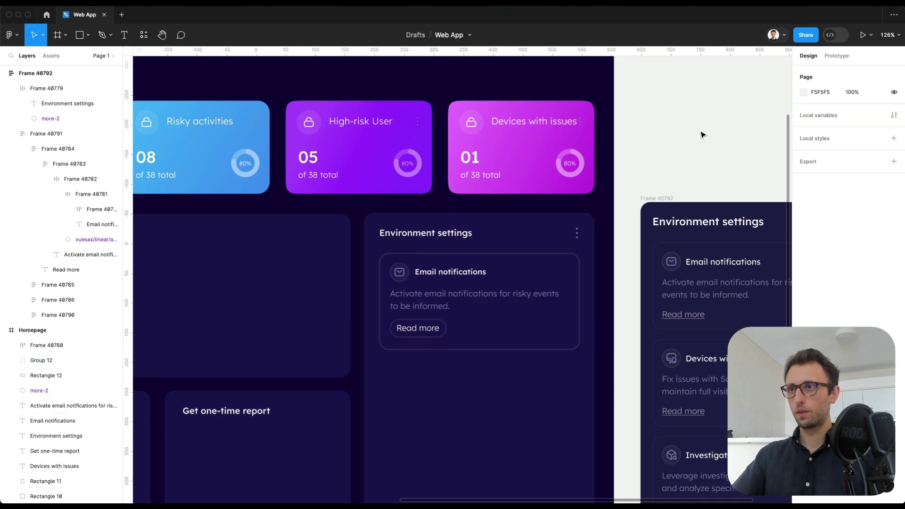
Set the card's "Email notifications" title to font size 14 and nudge it up to Y 484.
{"action": "scroll", "coordinate": [701, 133], "scroll_direction": "down", "scroll_amount": 3}
{"action": "left_click", "coordinate": [472, 180]}
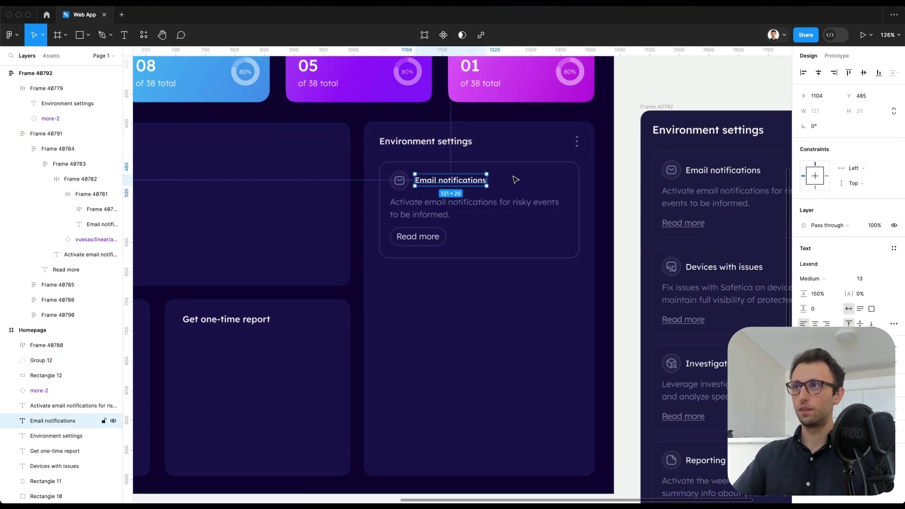
{"action": "left_click", "coordinate": [871, 276]}
{"action": "key", "text": "Up"}
{"action": "key", "text": "Up"}
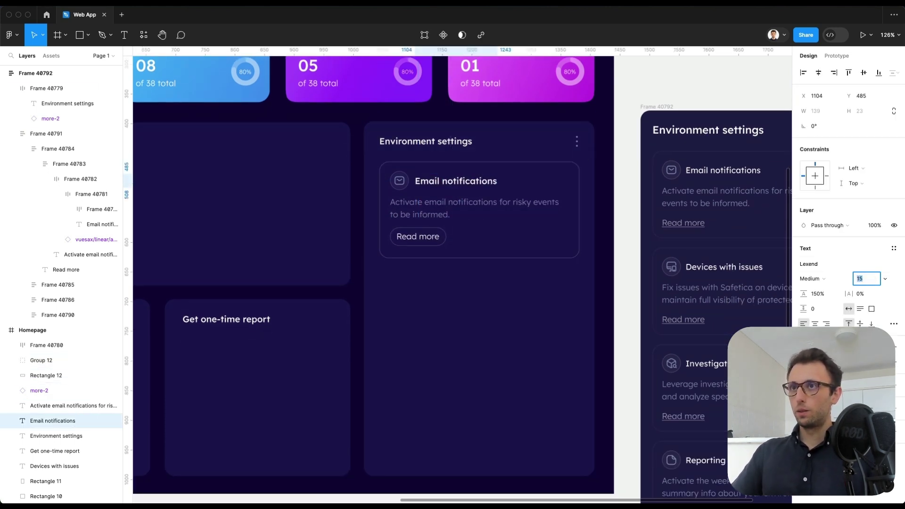
{"action": "key", "text": "Return"}
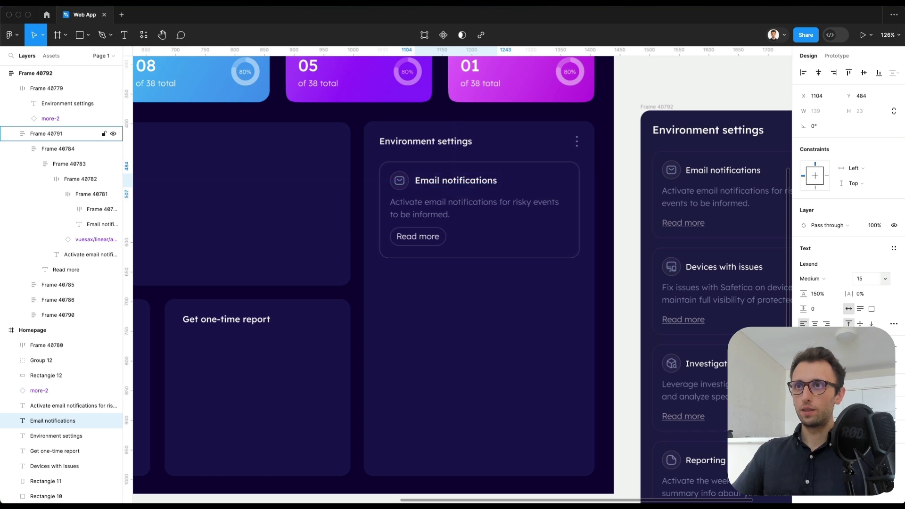
{"action": "left_click", "coordinate": [861, 279]}
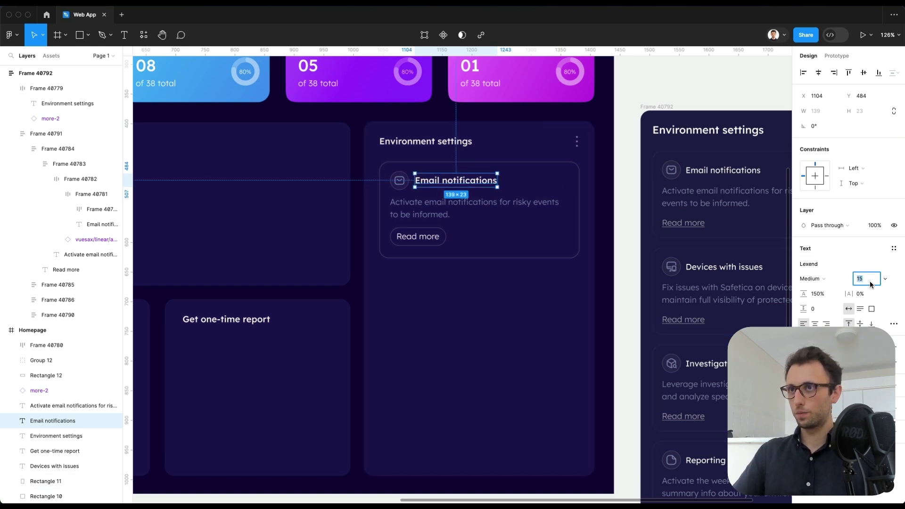
{"action": "key", "text": "Down"}
{"action": "left_click", "coordinate": [651, 71]}
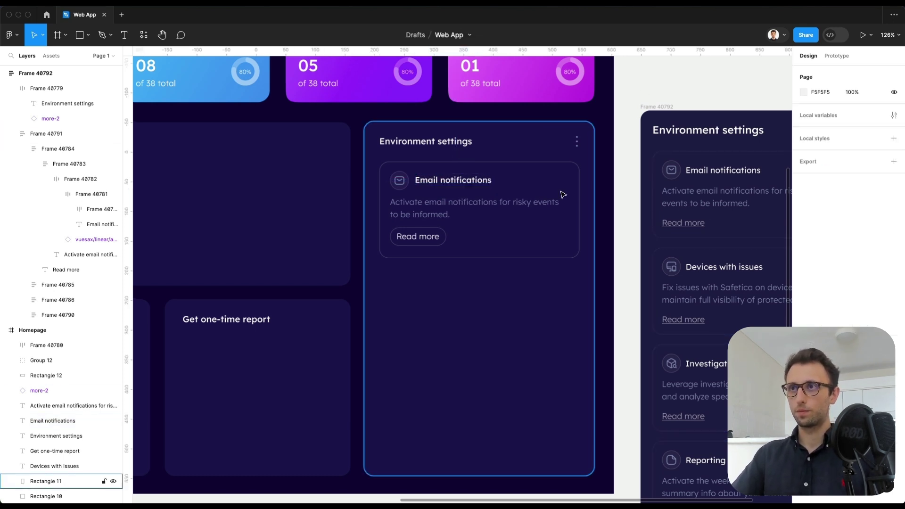
Group the Email notifications card's elements and stack two duplicates below it to fill the Environment settings panel.
{"action": "left_click_drag", "start_coordinate": [609, 165], "coordinate": [412, 260]}
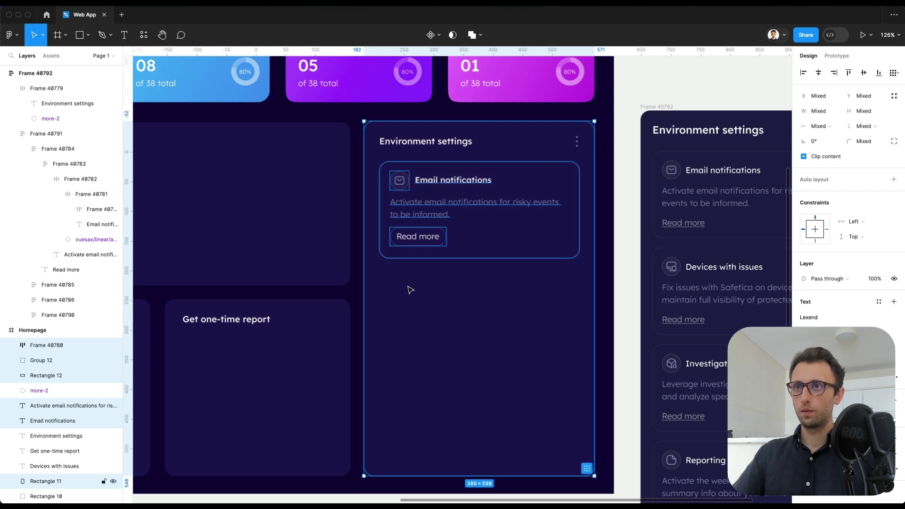
{"action": "key", "text": "super+g"}
{"action": "left_click_drag", "start_coordinate": [423, 214], "coordinate": [418, 318]}
{"action": "key", "text": "super+f"}
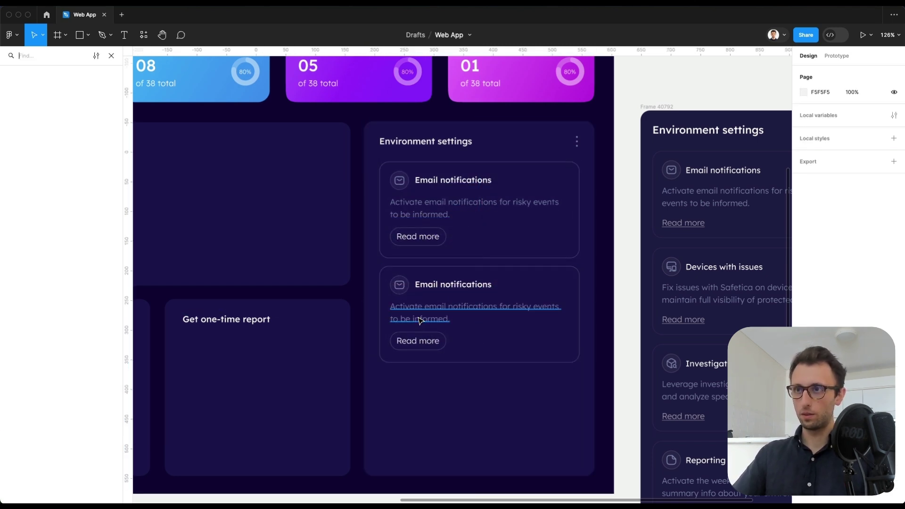
{"action": "left_click", "coordinate": [431, 287]}
{"action": "left_click_drag", "start_coordinate": [431, 287], "coordinate": [443, 389]}
{"action": "scroll", "coordinate": [443, 389], "scroll_direction": "down", "scroll_amount": 5}
{"action": "left_click", "coordinate": [638, 149]}
{"action": "scroll", "coordinate": [638, 149], "scroll_direction": "down", "scroll_amount": 2}
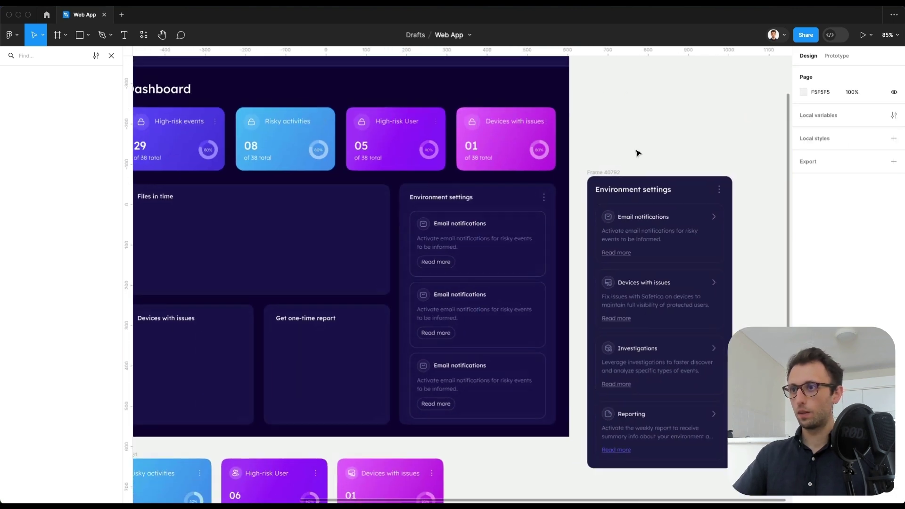
{"action": "scroll", "coordinate": [638, 152], "scroll_direction": "left", "scroll_amount": 3}
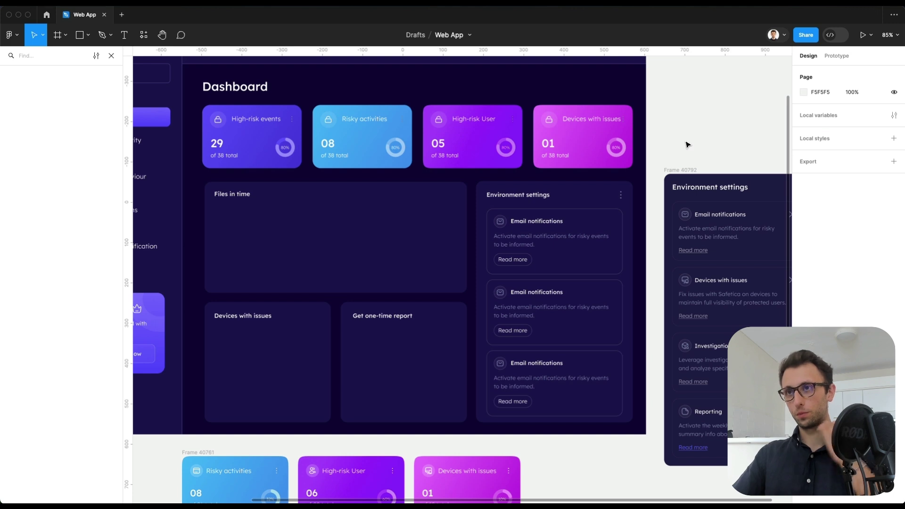
{"action": "scroll", "coordinate": [683, 147], "scroll_direction": "down", "scroll_amount": 3}
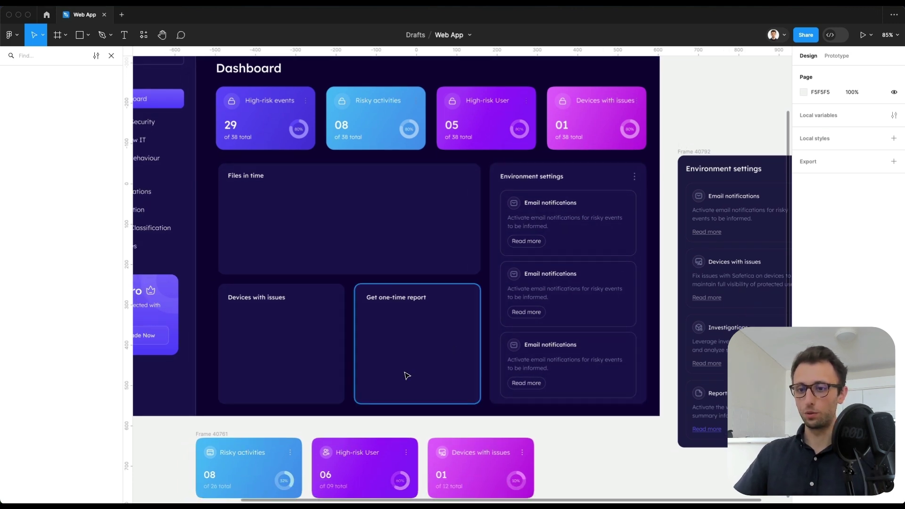
{"action": "double_click", "coordinate": [576, 190]}
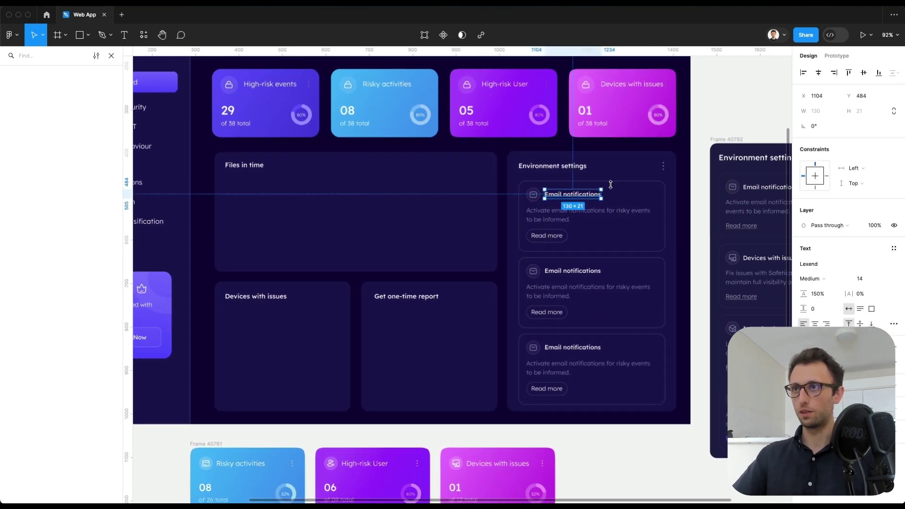
{"action": "left_click", "coordinate": [626, 185], "text": "shift"}
{"action": "key", "text": "c"}
{"action": "scroll", "coordinate": [556, 217], "scroll_direction": "down", "scroll_amount": 1}
{"action": "scroll", "coordinate": [555, 217], "scroll_direction": "down", "scroll_amount": 3}
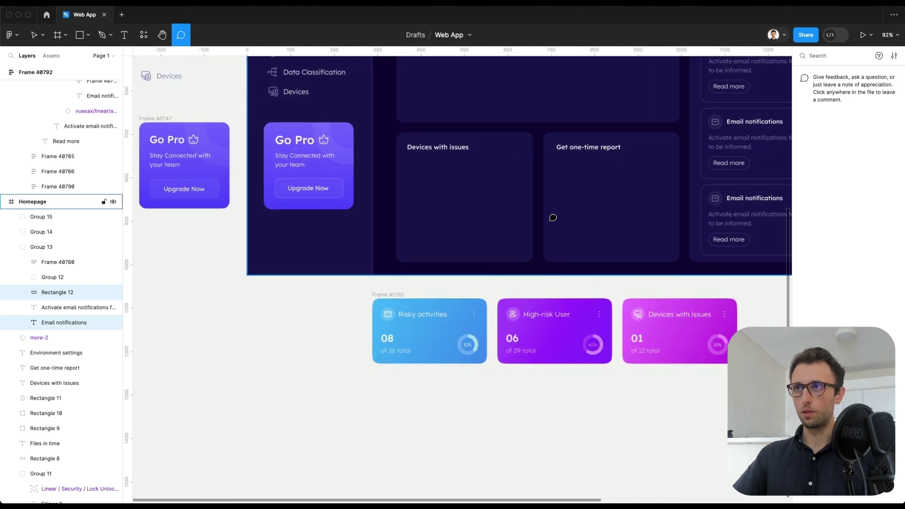
{"action": "scroll", "coordinate": [547, 219], "scroll_direction": "up", "scroll_amount": 3}
{"action": "scroll", "coordinate": [585, 198], "scroll_direction": "left", "scroll_amount": 1}
{"action": "key", "text": "v"}
{"action": "left_click", "coordinate": [642, 170]}
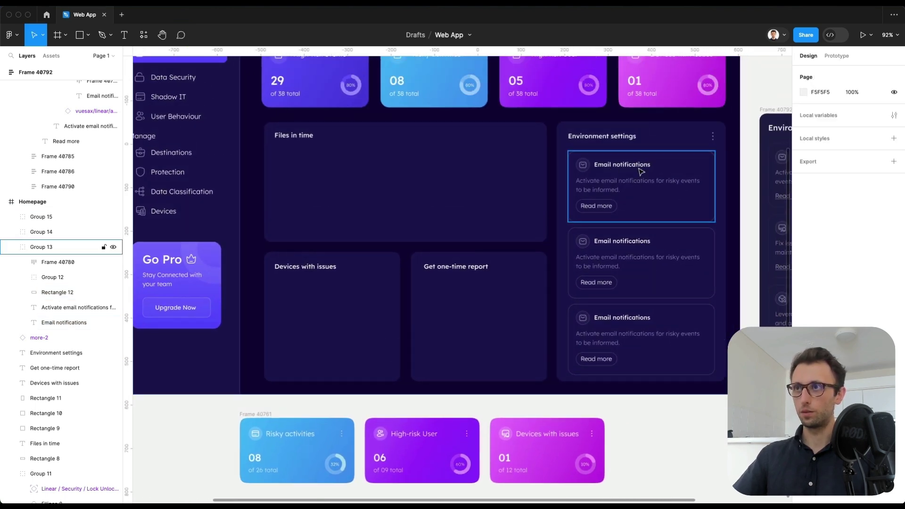
Copy the first card's title and outline and place them below the "Devices with issues" heading, with the outline at X 368, Y 753.
{"action": "double_click", "coordinate": [640, 166]}
{"action": "left_click", "coordinate": [680, 157], "text": "shift"}
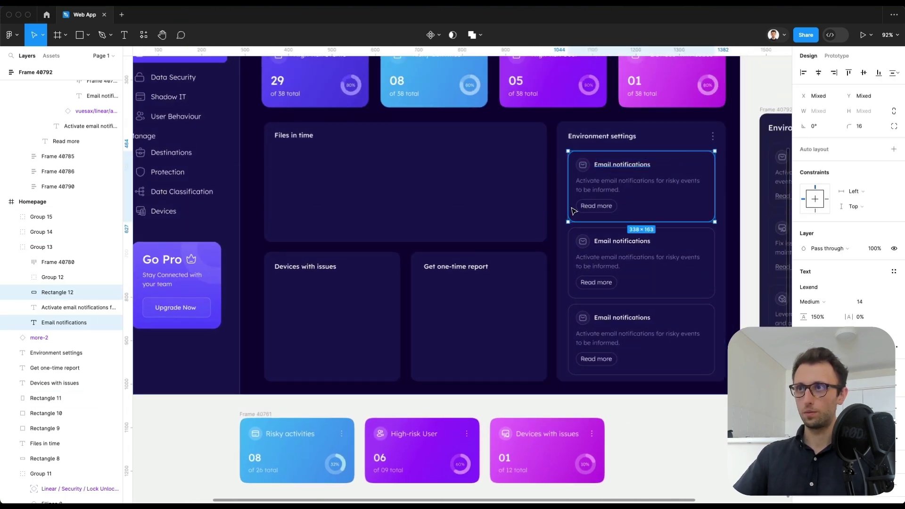
{"action": "scroll", "coordinate": [280, 309], "scroll_direction": "up", "scroll_amount": 5}
{"action": "key", "text": "ctrl+c"}
{"action": "key", "text": "ctrl+v"}
{"action": "left_click_drag", "start_coordinate": [439, 239], "coordinate": [369, 260]}
Replace the copied title with the reference text "What are quick Safetica NXT improvements?" and shorten it to "What are quick Safetica NXT?".
{"action": "left_click", "coordinate": [417, 270]}
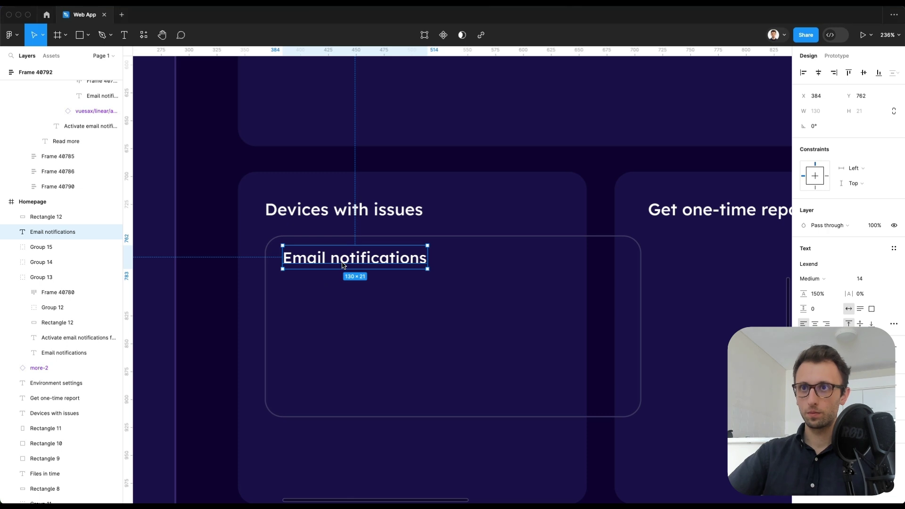
{"action": "key", "text": "Return"}
{"action": "key", "text": "super+v"}
{"action": "key", "text": "Escape"}
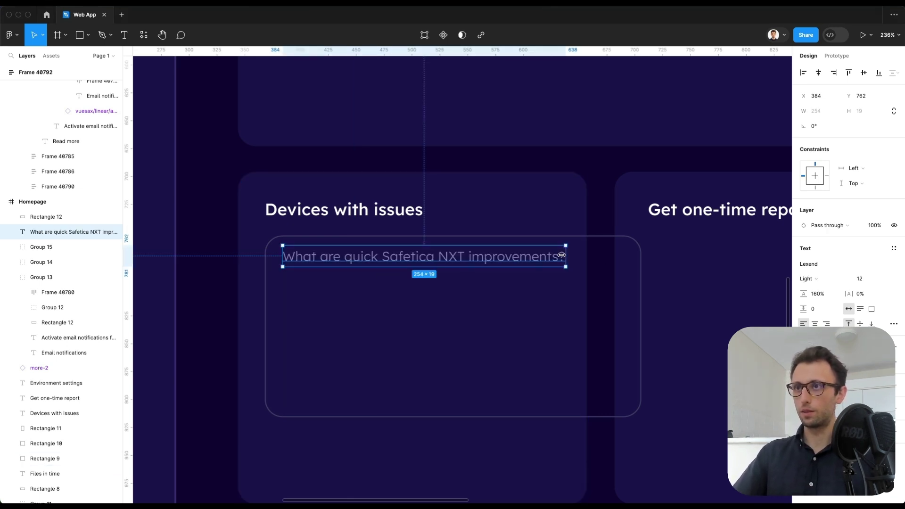
{"action": "key", "text": "Return"}
{"action": "double_click", "coordinate": [532, 257]}
{"action": "key", "text": "BackSpace"}
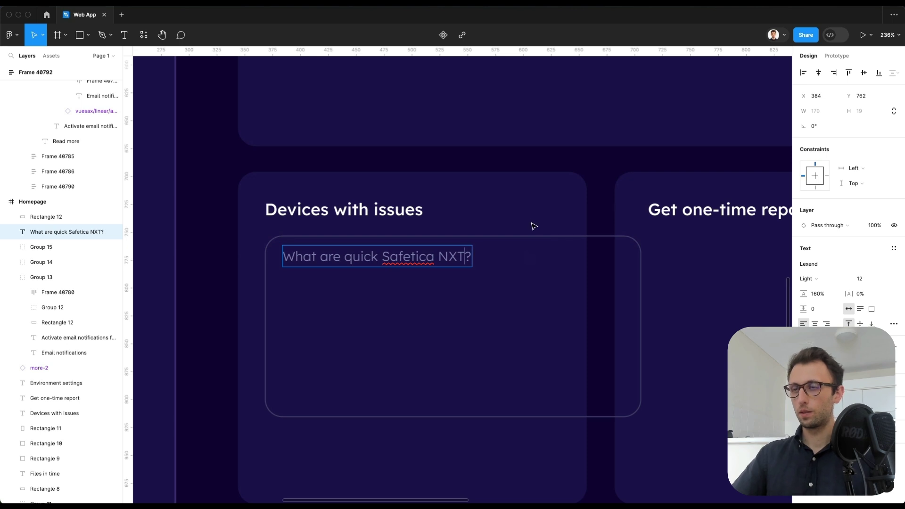
{"action": "key", "text": "Escape"}
Resize the outline around the "What are quick Safetica NXT?" text to 265 × 40 px.
{"action": "left_click", "coordinate": [633, 259]}
{"action": "left_click_drag", "start_coordinate": [634, 412], "coordinate": [559, 280]}
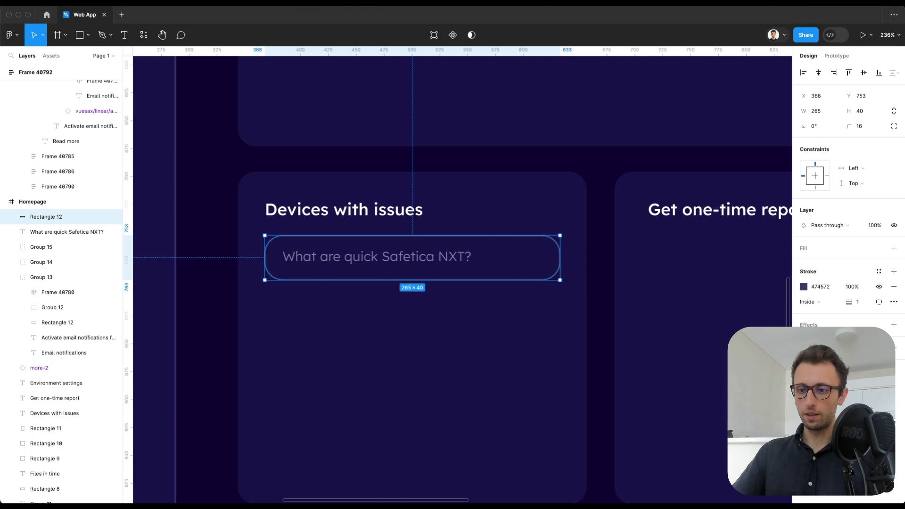
{"action": "left_click", "coordinate": [506, 242]}
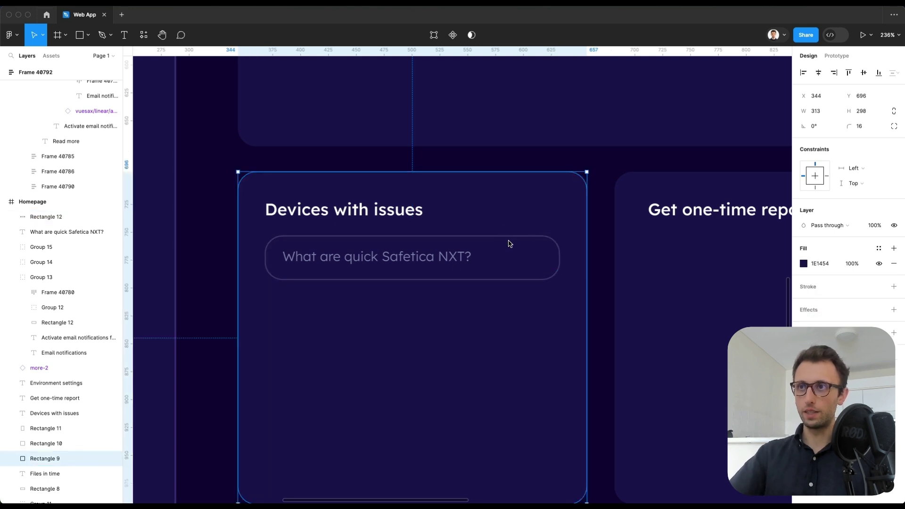
{"action": "left_click", "coordinate": [489, 242]}
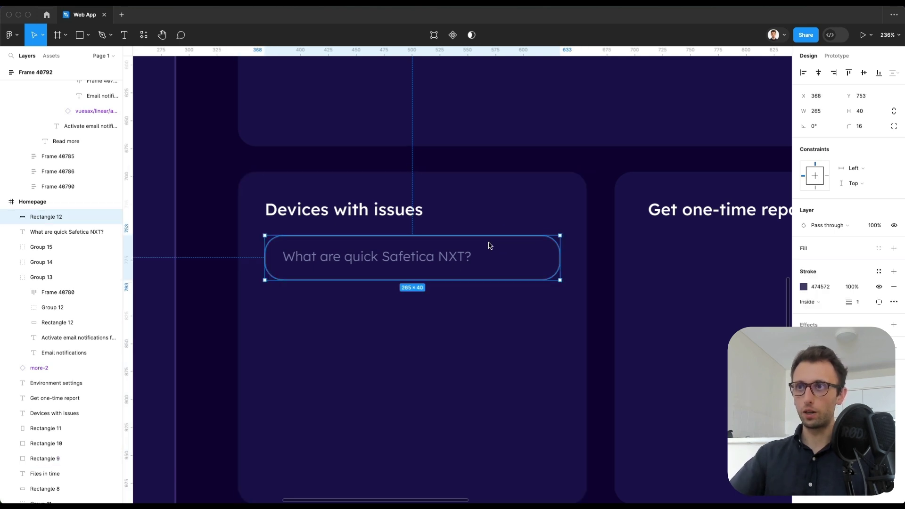
Paste the down chevron inside the field's right end at X 609, Y 771, and group it with the outline and question text.
{"action": "left_click", "coordinate": [474, 275]}
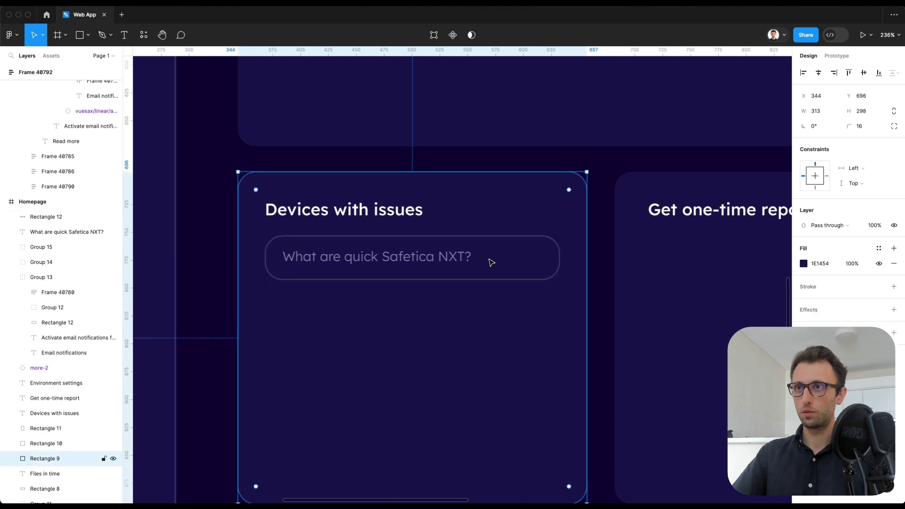
{"action": "key", "text": "ctrl+v"}
{"action": "left_click_drag", "start_coordinate": [458, 279], "coordinate": [541, 258]}
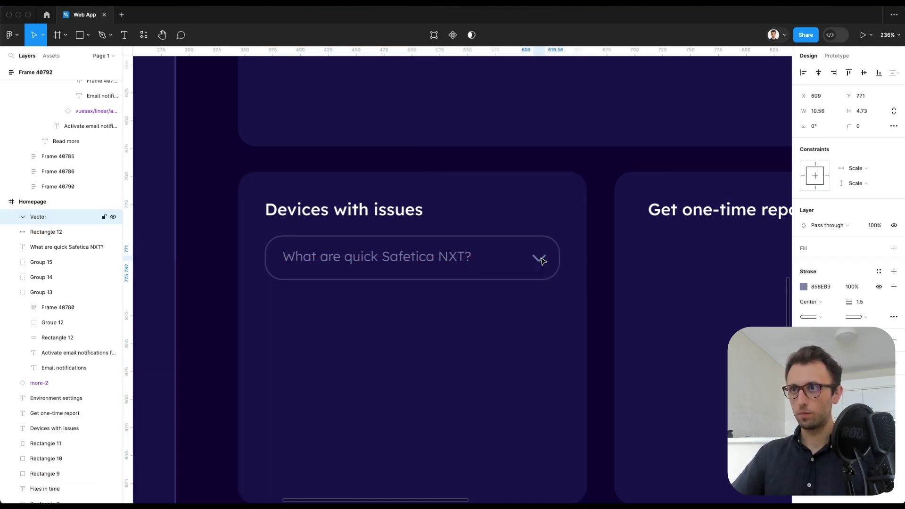
{"action": "left_click", "coordinate": [426, 237], "text": "shift"}
{"action": "key", "text": "super+g"}
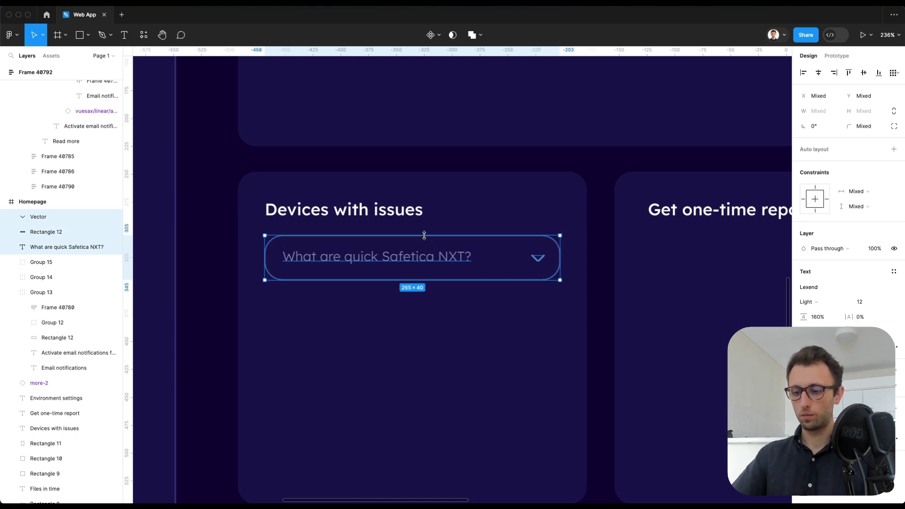
Duplicate the question field group downward until five fields stack below the "Devices with issues" heading, spaced 48 px from top to top.
{"action": "scroll", "coordinate": [426, 235], "scroll_direction": "down", "scroll_amount": 5}
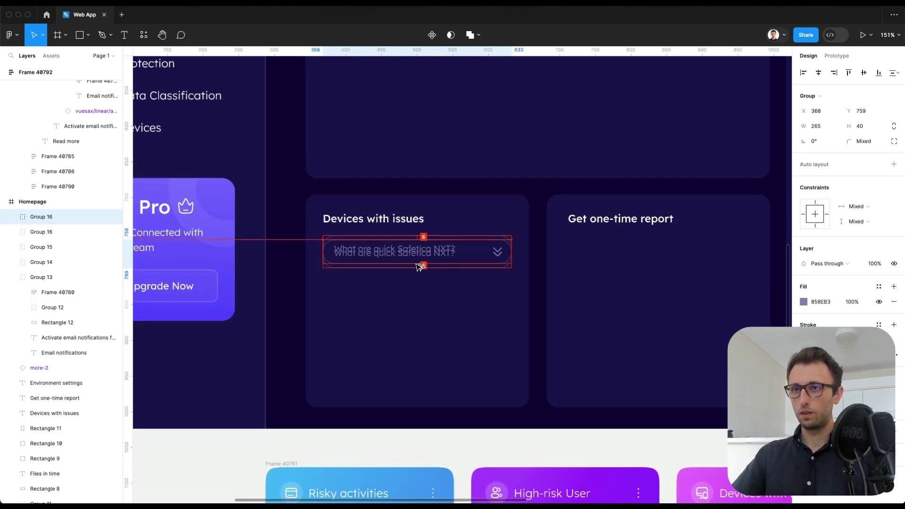
{"action": "left_click_drag", "start_coordinate": [417, 255], "coordinate": [409, 289]}
{"action": "key", "text": "super+d"}
{"action": "key", "text": "super+d"}
{"action": "key", "text": "super+d"}
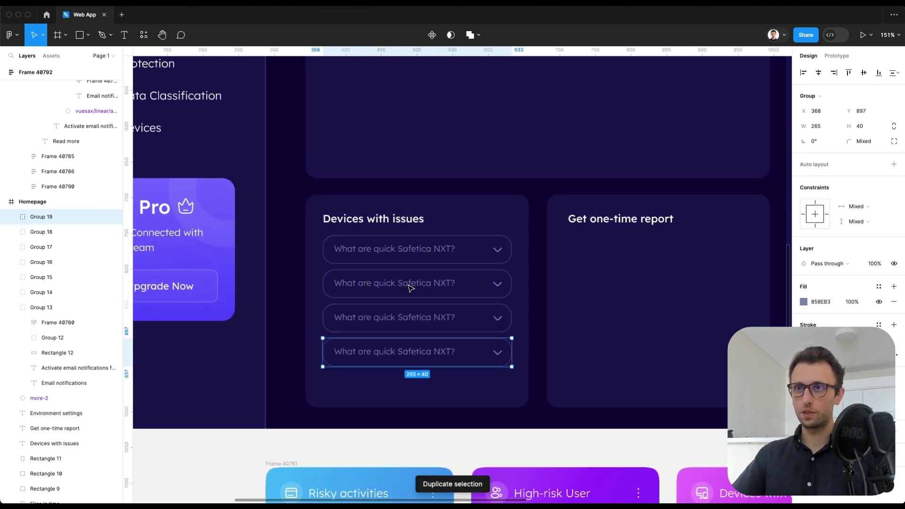
{"action": "scroll", "coordinate": [410, 288], "scroll_direction": "down", "scroll_amount": 3}
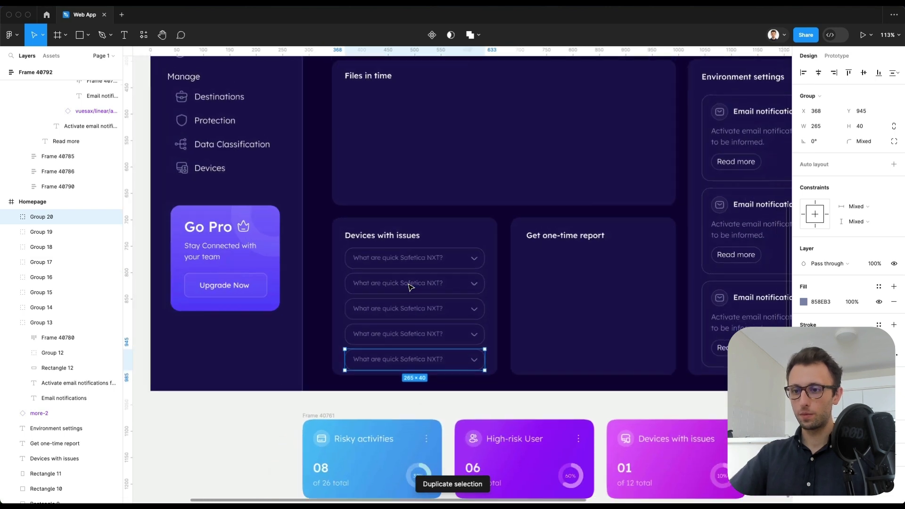
{"action": "scroll", "coordinate": [410, 288], "scroll_direction": "down", "scroll_amount": 1}
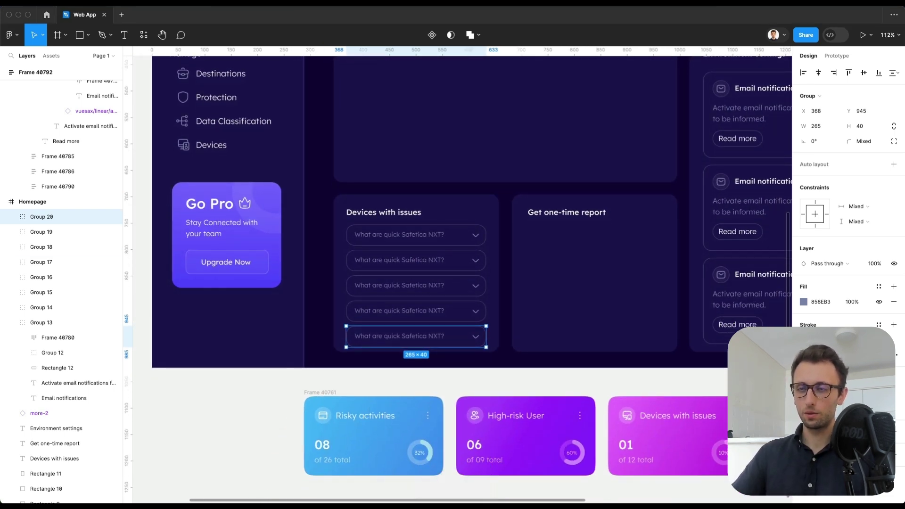
Replace the question text in the second and fourth fields with "Sustaining company dynamism?".
{"action": "double_click", "coordinate": [410, 259]}
{"action": "key", "text": "super+v"}
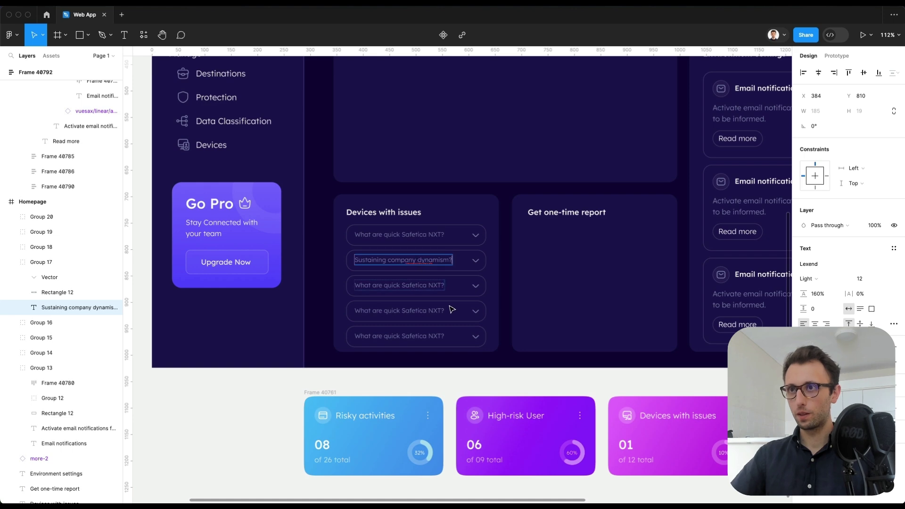
{"action": "double_click", "coordinate": [432, 309]}
{"action": "key", "text": "super+v"}
{"action": "key", "text": "Escape"}
Delete the fifth question field at the bottom of the "Devices with issues" panel.
{"action": "left_click", "coordinate": [441, 337]}
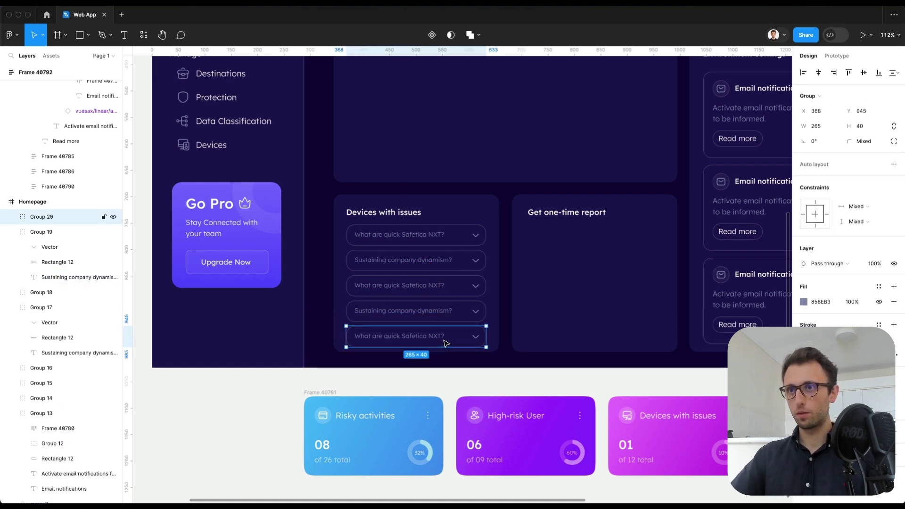
{"action": "key", "text": "BackSpace"}
{"action": "scroll", "coordinate": [447, 343], "scroll_direction": "down", "scroll_amount": 2}
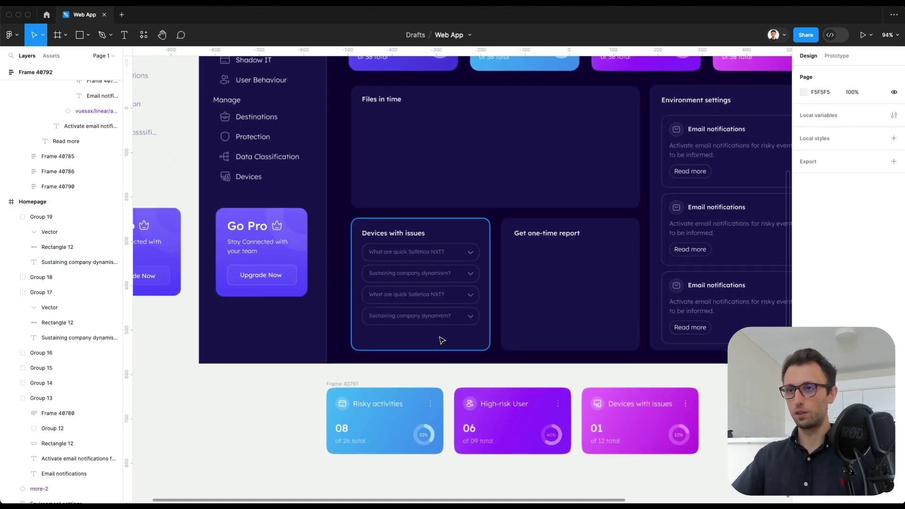
Select the four question field groups and move them down together by about 5 px.
{"action": "scroll", "coordinate": [427, 322], "scroll_direction": "up", "scroll_amount": 5, "text": "ctrl"}
{"action": "left_click", "coordinate": [364, 178]}
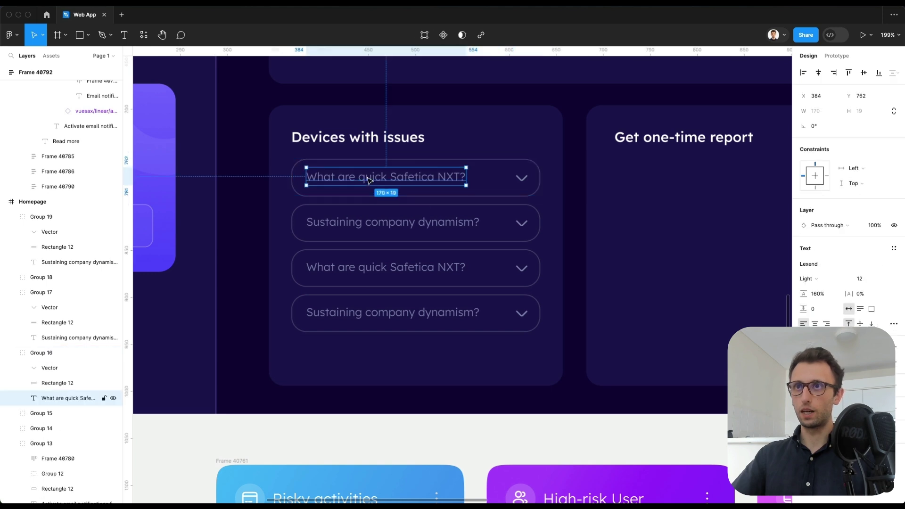
{"action": "left_click", "coordinate": [429, 177]}
{"action": "left_click", "coordinate": [429, 177]}
{"action": "left_click", "coordinate": [420, 221], "text": "shift"}
{"action": "left_click", "coordinate": [414, 265], "text": "shift"}
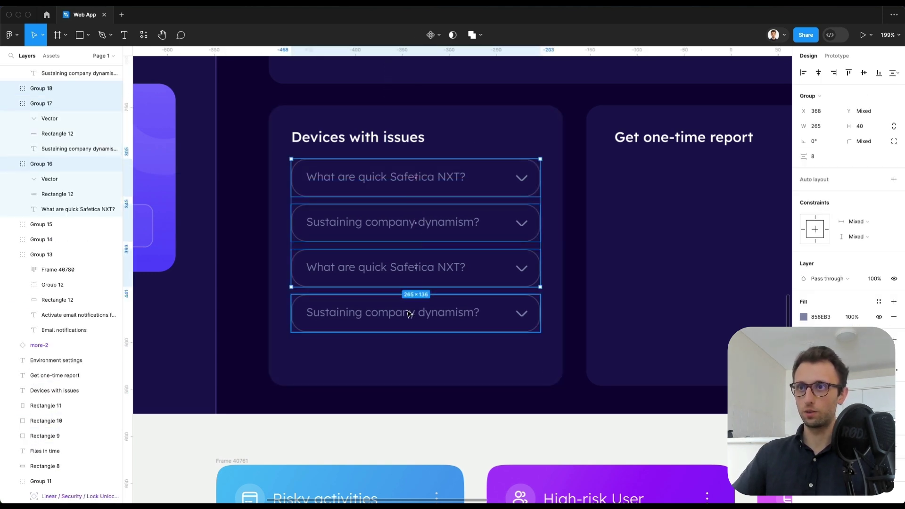
{"action": "left_click", "coordinate": [408, 313], "text": "shift"}
{"action": "left_click_drag", "start_coordinate": [409, 313], "coordinate": [408, 318]}
Copy the last field's question text, place the copy below the fields, and change it to "View All +".
{"action": "left_click", "coordinate": [407, 317]}
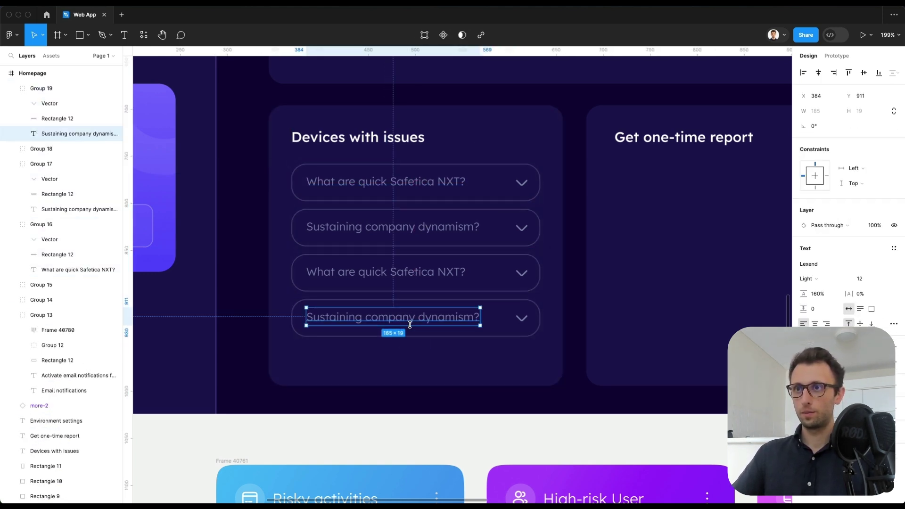
{"action": "left_click", "coordinate": [438, 368]}
{"action": "key", "text": "ctrl+v"}
{"action": "left_click_drag", "start_coordinate": [454, 278], "coordinate": [410, 361]}
{"action": "key", "text": "Return"}
{"action": "type", "text": "Vi"}
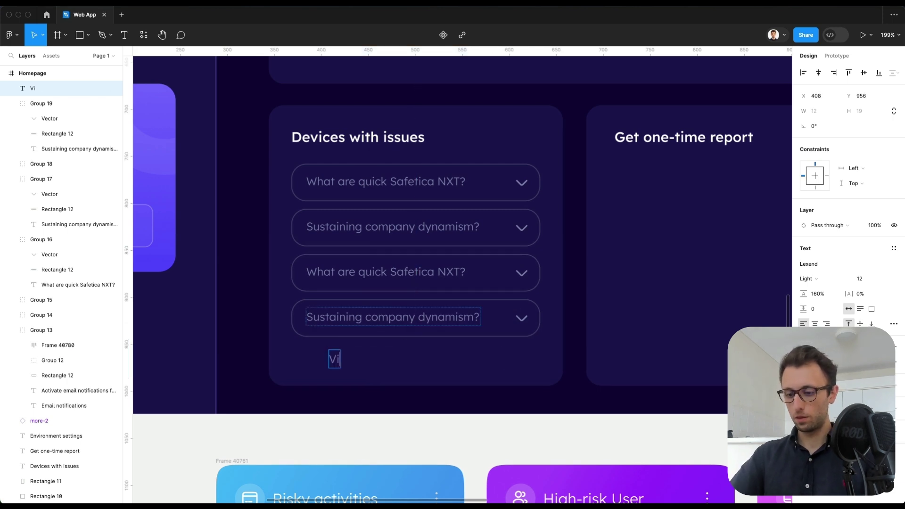
{"action": "type", "text": "ew more"}
{"action": "key", "text": "alt+shift+Left"}
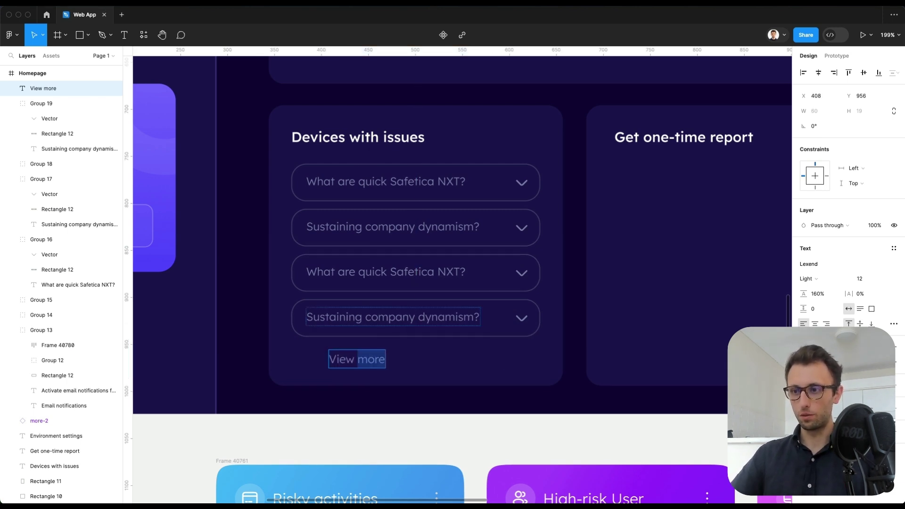
{"action": "type", "text": "All +"}
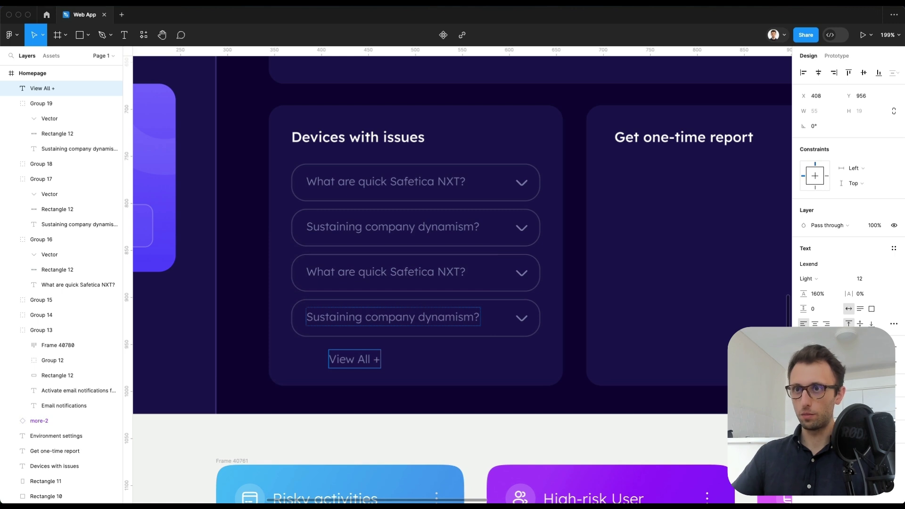
Centre the "View All +" text horizontally in the panel at X 473, Y 956, and set its weight to Regular.
{"action": "key", "text": "ctrl+a"}
{"action": "key", "text": "Escape"}
{"action": "left_click_drag", "start_coordinate": [353, 361], "coordinate": [415, 363]}
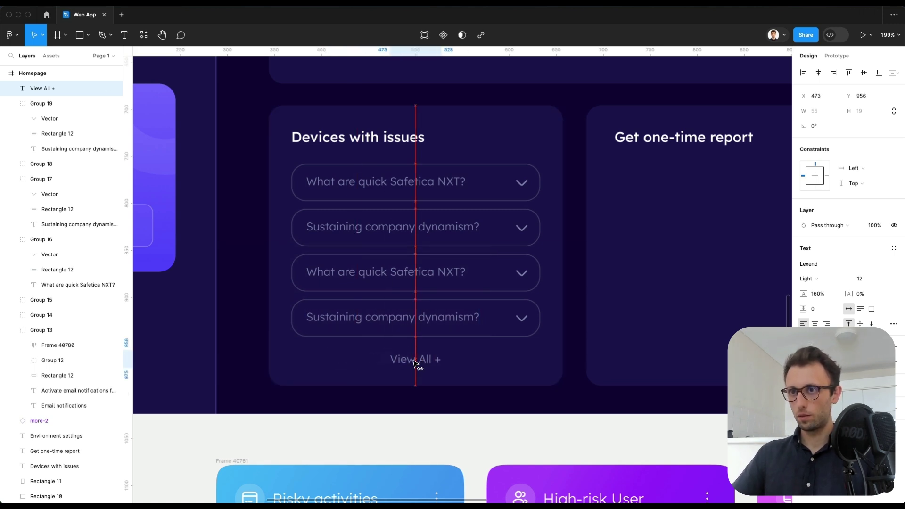
{"action": "left_click", "coordinate": [807, 279]}
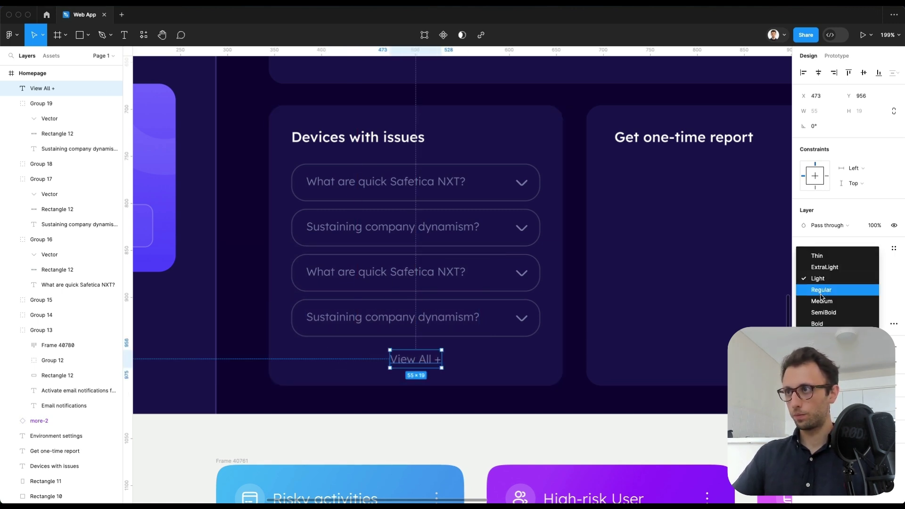
{"action": "left_click", "coordinate": [820, 292]}
{"action": "left_click_drag", "start_coordinate": [431, 363], "coordinate": [428, 363]}
{"action": "key", "text": "Escape"}
Move the large "Dashboard" heading above the statistics cards up slightly to Y 131.
{"action": "scroll", "coordinate": [474, 407], "scroll_direction": "down", "scroll_amount": 10}
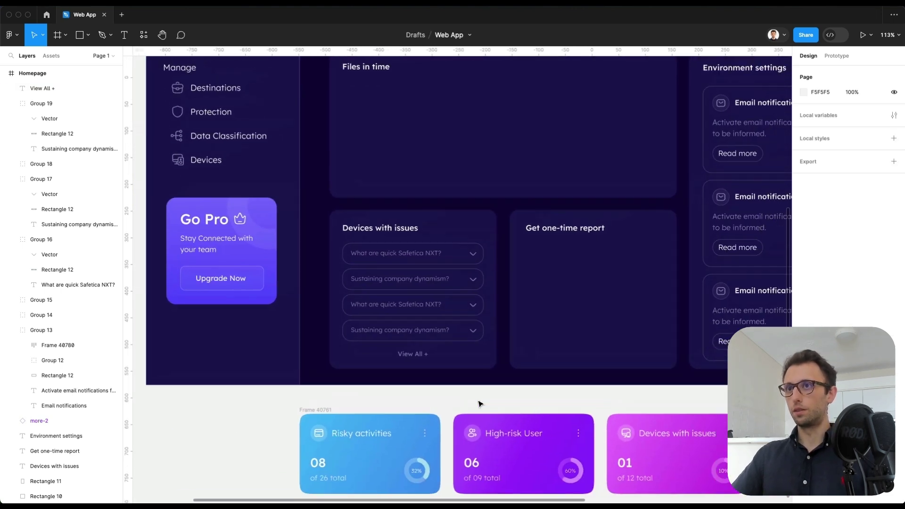
{"action": "scroll", "coordinate": [480, 404], "scroll_direction": "down", "scroll_amount": 3}
{"action": "scroll", "coordinate": [480, 404], "scroll_direction": "up", "scroll_amount": 2}
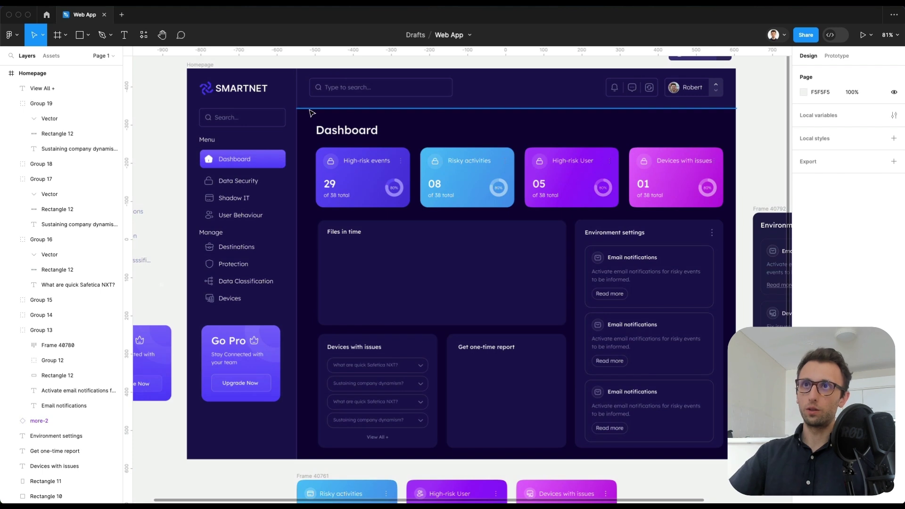
{"action": "left_click", "coordinate": [345, 132]}
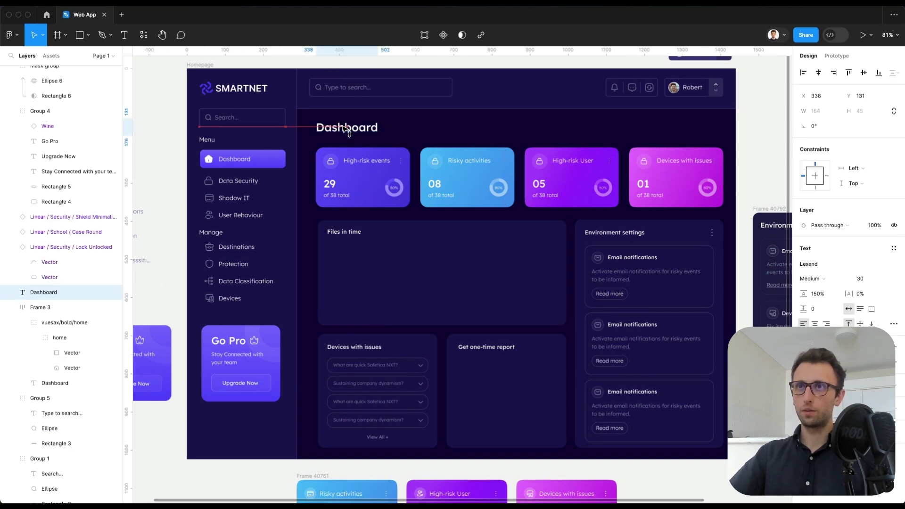
{"action": "key", "text": "Escape"}
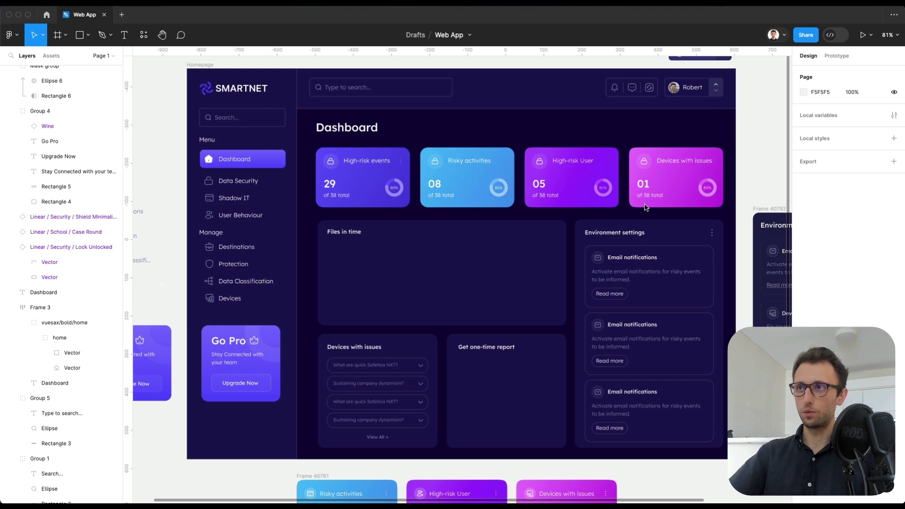
Paste the "Add policy" button and place it above the Devices with issues card at X 1277, Y 134, level with the Dashboard heading.
{"action": "key", "text": "ctrl+v"}
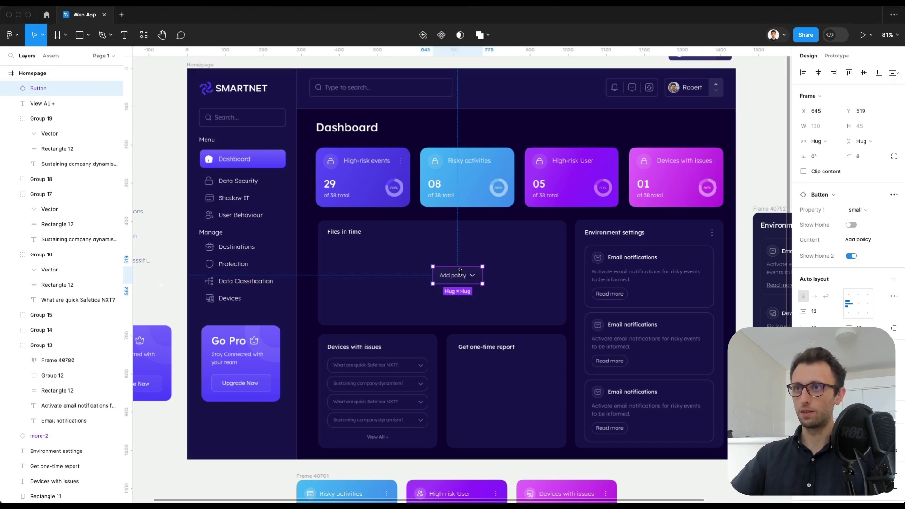
{"action": "left_click_drag", "start_coordinate": [451, 269], "coordinate": [692, 136]}
{"action": "key", "text": "shift+2"}
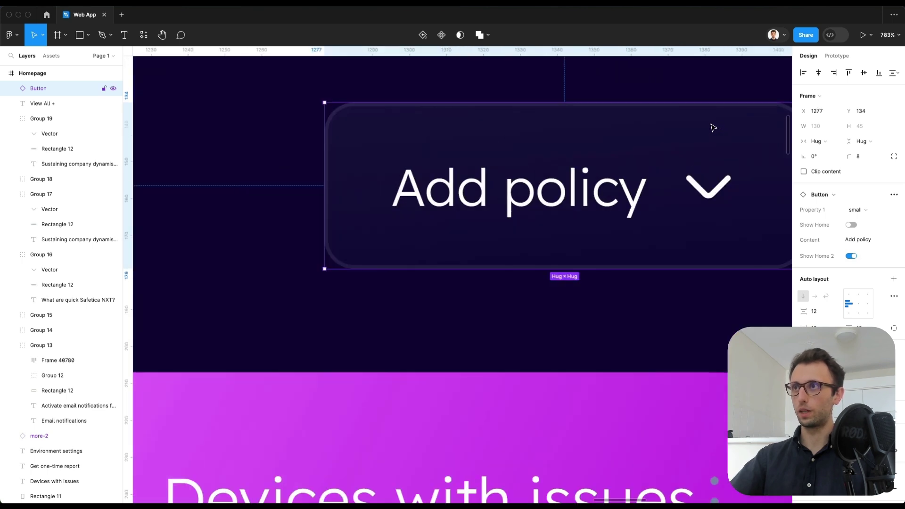
{"action": "scroll", "coordinate": [696, 133], "scroll_direction": "down", "scroll_amount": 5}
{"action": "left_click", "coordinate": [754, 126]}
{"action": "scroll", "coordinate": [738, 136], "scroll_direction": "down", "scroll_amount": 3}
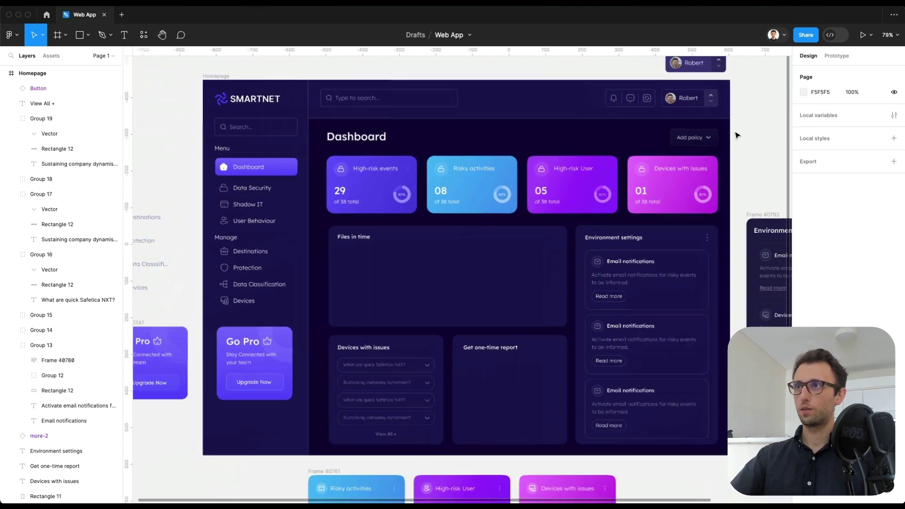
{"action": "scroll", "coordinate": [738, 136], "scroll_direction": "right", "scroll_amount": 3}
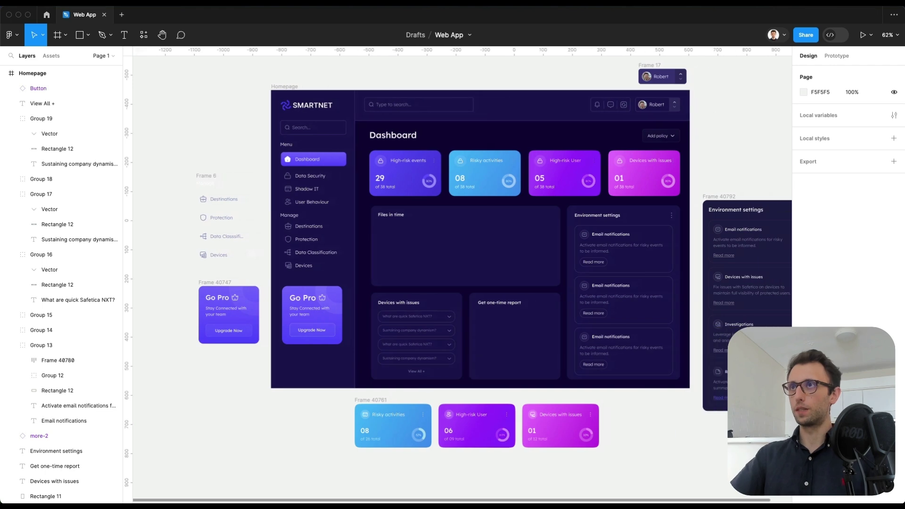
{"action": "left_click", "coordinate": [611, 1]}
{"action": "left_click", "coordinate": [622, 34]}
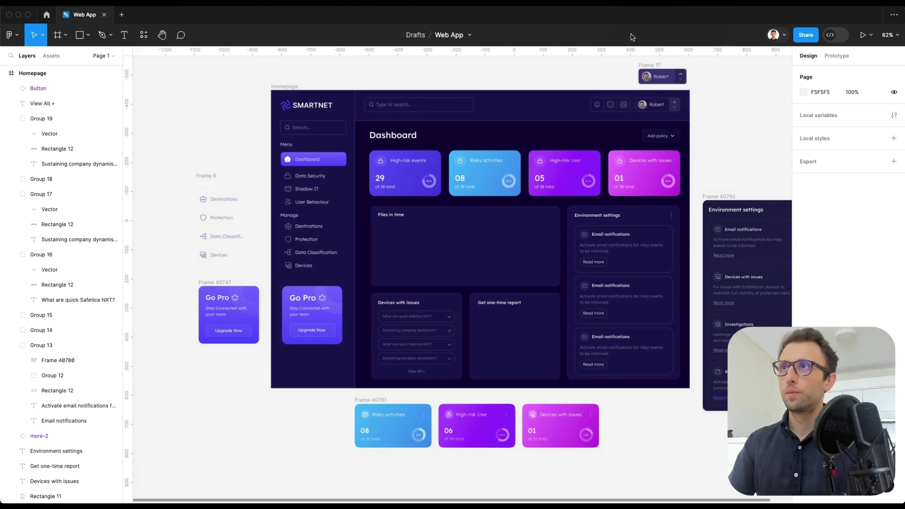
Draw a 597 px wide horizontal line just below the "Files in time" heading, starting at X 370.
{"action": "scroll", "coordinate": [471, 166], "scroll_direction": "up", "scroll_amount": 5}
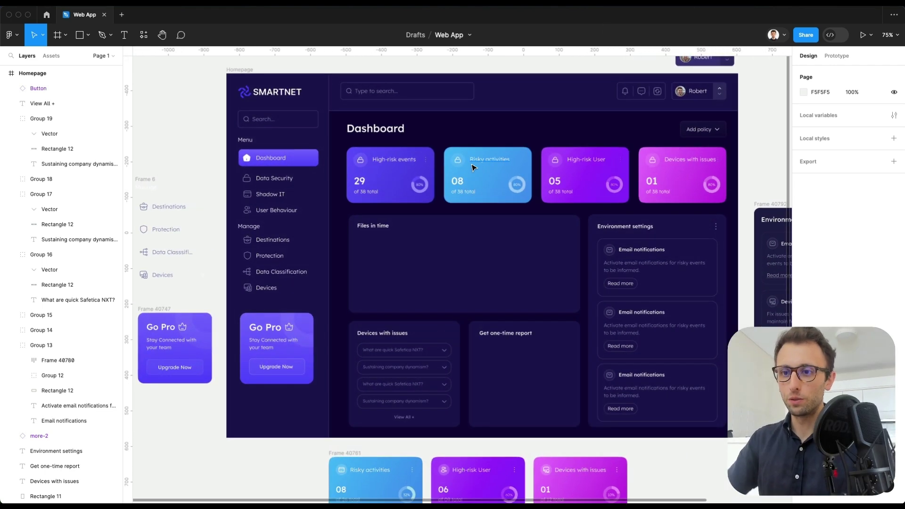
{"action": "scroll", "coordinate": [470, 178], "scroll_direction": "down", "scroll_amount": 2}
{"action": "scroll", "coordinate": [442, 196], "scroll_direction": "up", "scroll_amount": 5}
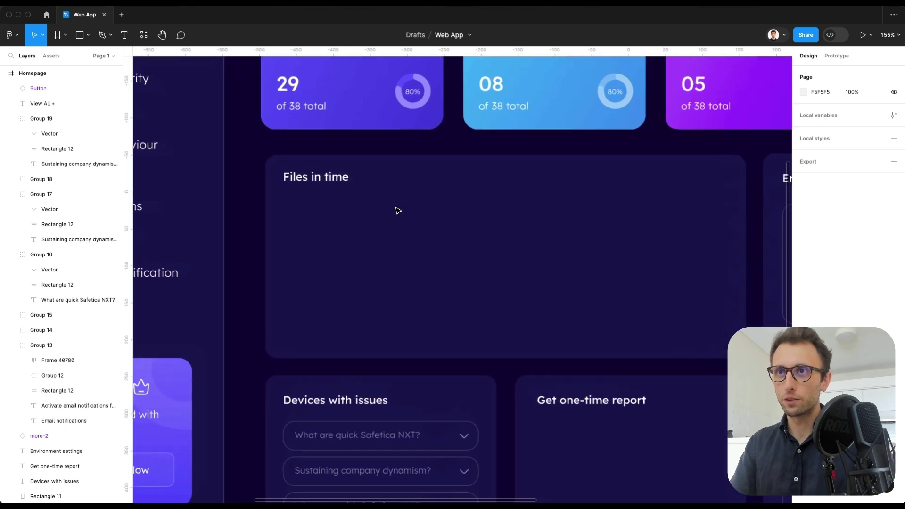
{"action": "left_click", "coordinate": [400, 208]}
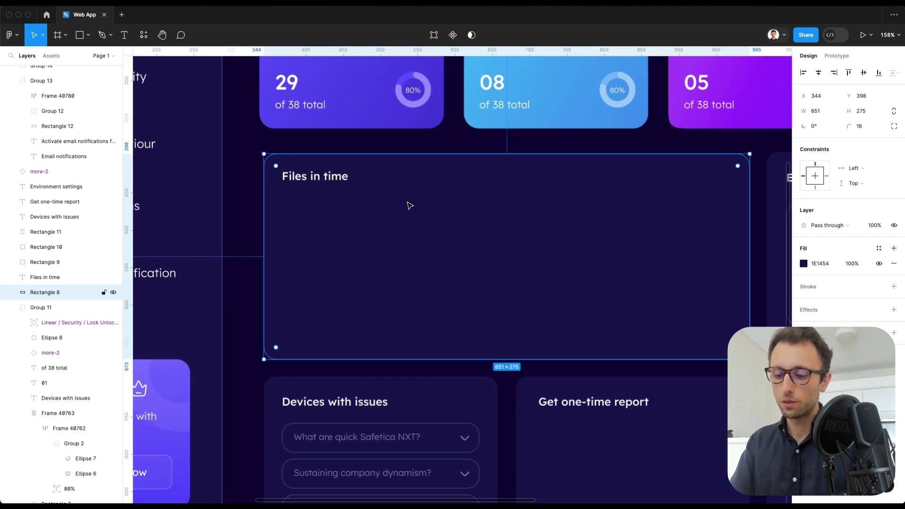
{"action": "key", "text": "l"}
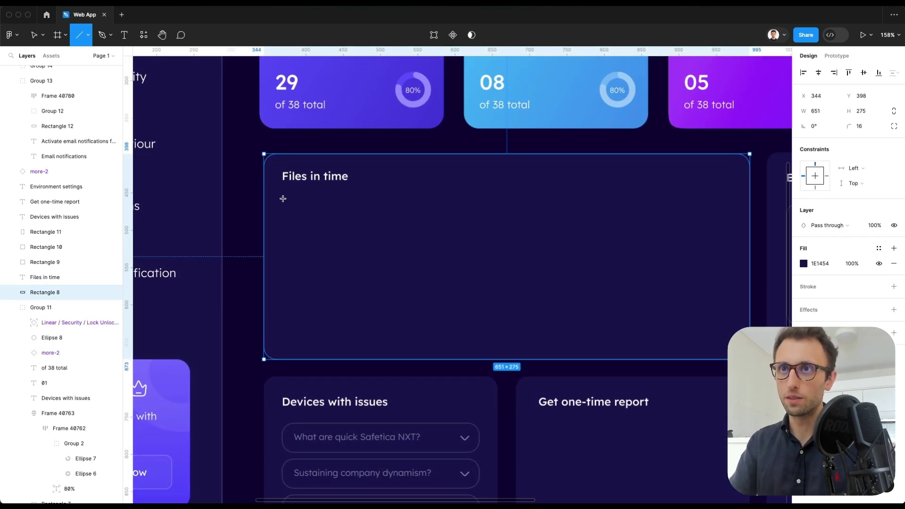
{"action": "left_click_drag", "start_coordinate": [283, 199], "coordinate": [730, 208]}
Duplicate the line downward at 30 px spacing until six lines fill the "Files in time" panel, the lowest at Y 607.
{"action": "left_click_drag", "start_coordinate": [578, 202], "coordinate": [572, 225]}
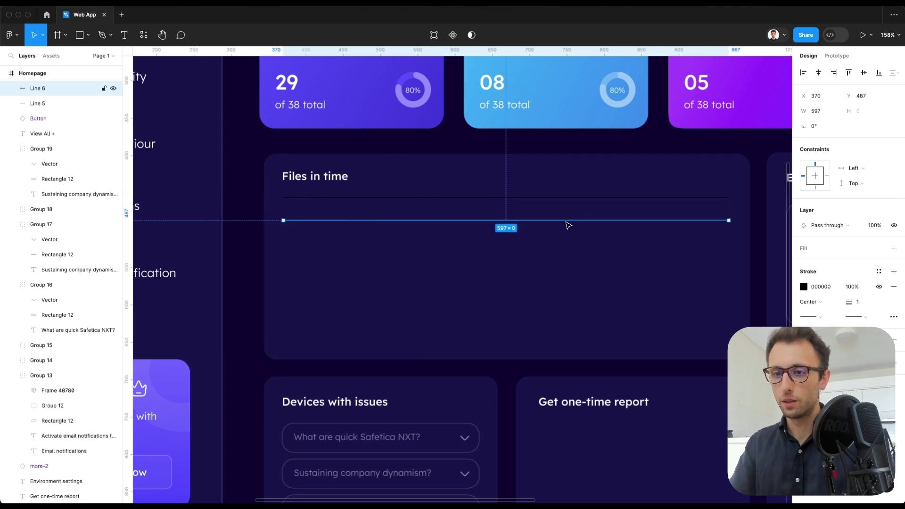
{"action": "key", "text": "super+d"}
{"action": "key", "text": "super+d"}
{"action": "key", "text": "super+d"}
{"action": "key", "text": "super+d"}
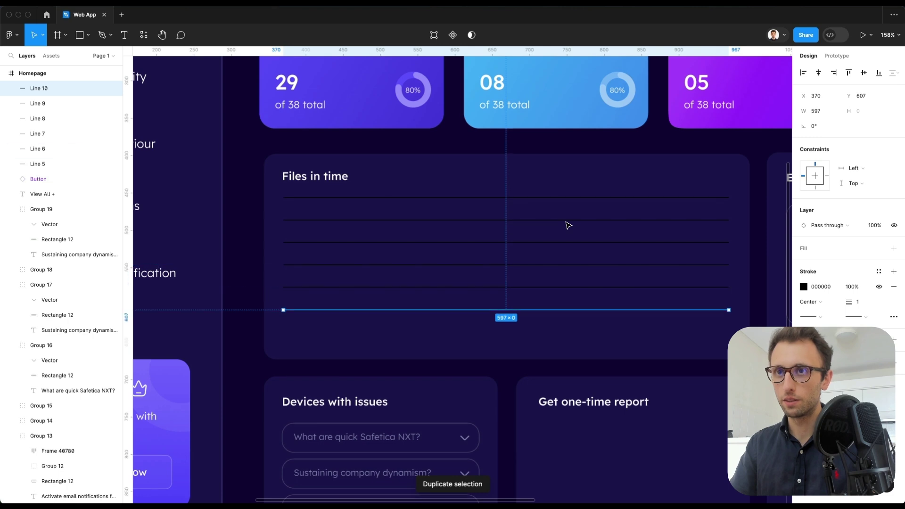
Select all six chart lines and set their stroke to white (FFFFFF), sampled from the "Devices with issues" heading.
{"action": "left_click", "coordinate": [362, 287], "text": "shift"}
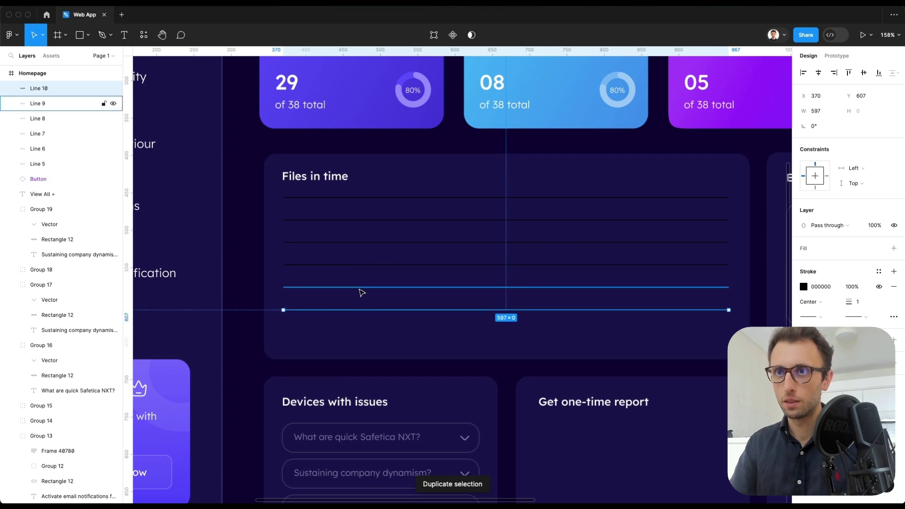
{"action": "left_click", "coordinate": [358, 265], "text": "shift"}
{"action": "left_click", "coordinate": [361, 242], "text": "shift"}
{"action": "left_click", "coordinate": [364, 219], "text": "shift"}
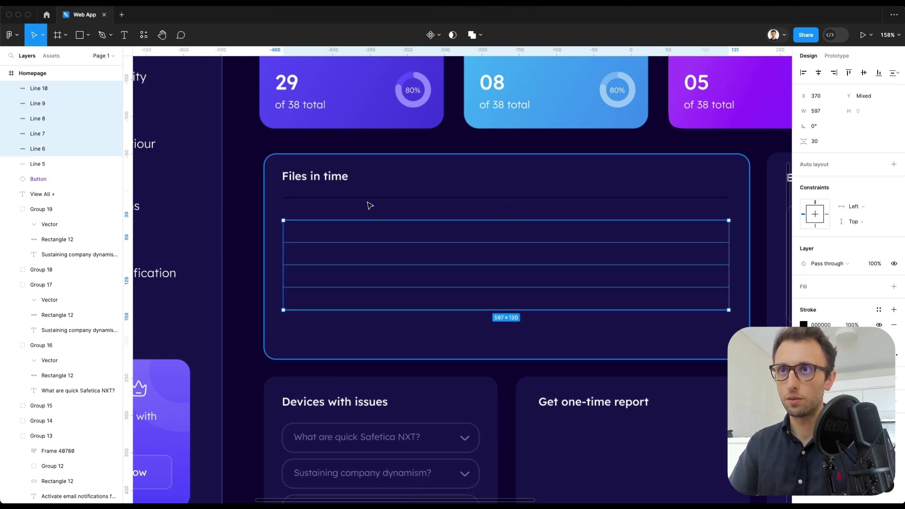
{"action": "left_click", "coordinate": [368, 198], "text": "shift"}
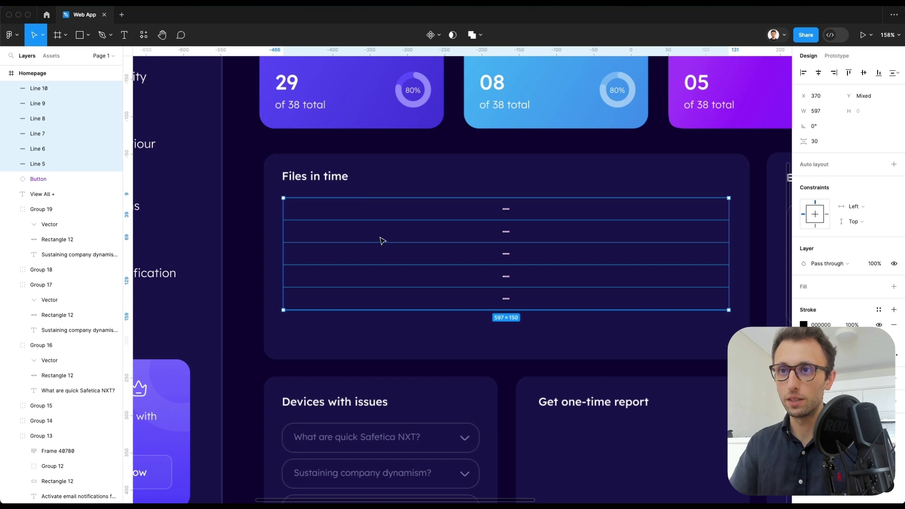
{"action": "key", "text": "i"}
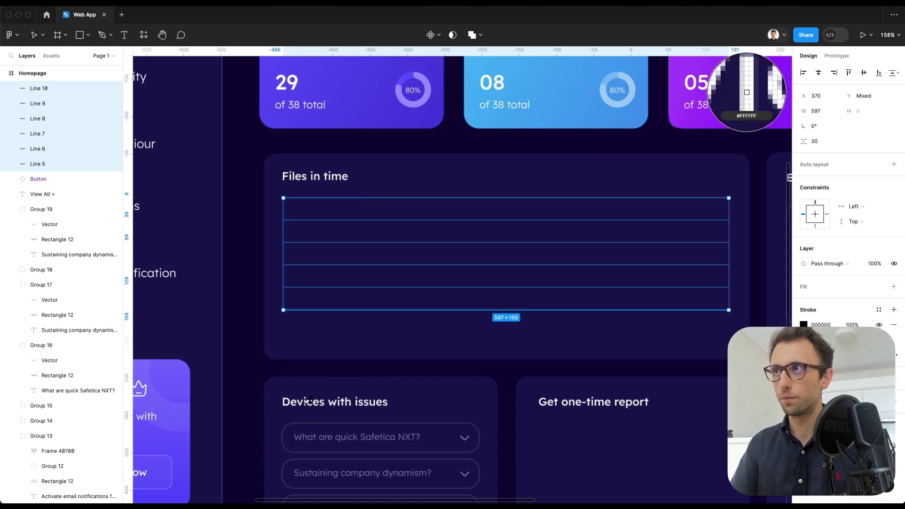
{"action": "left_click", "coordinate": [307, 404]}
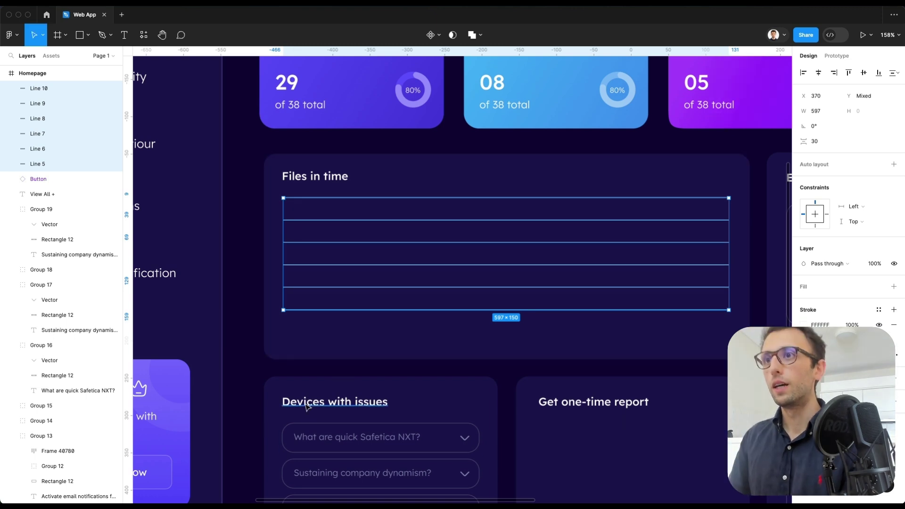
Space the six chart lines 35 px apart vertically and set their stroke to the sampled color 474572.
{"action": "left_click_drag", "start_coordinate": [803, 141], "coordinate": [807, 142]}
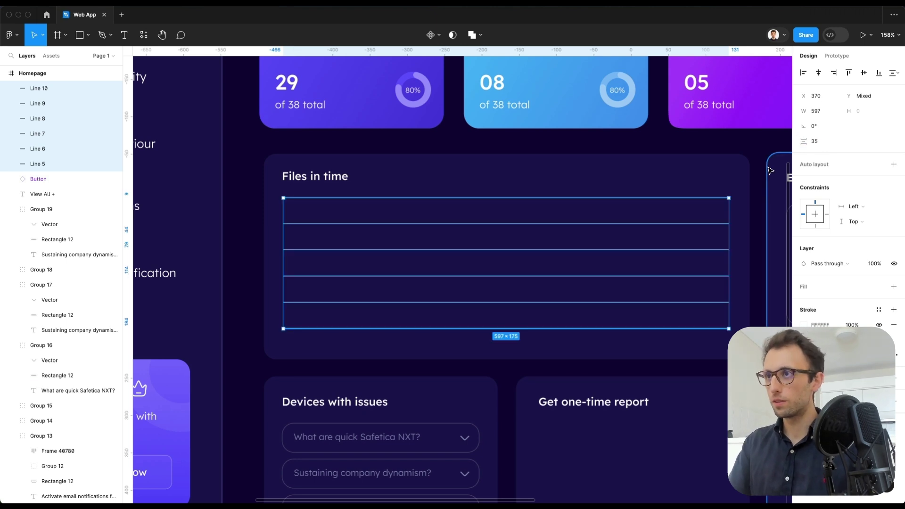
{"action": "left_click", "coordinate": [804, 325]}
{"action": "scroll", "coordinate": [404, 350], "scroll_direction": "down", "scroll_amount": 2}
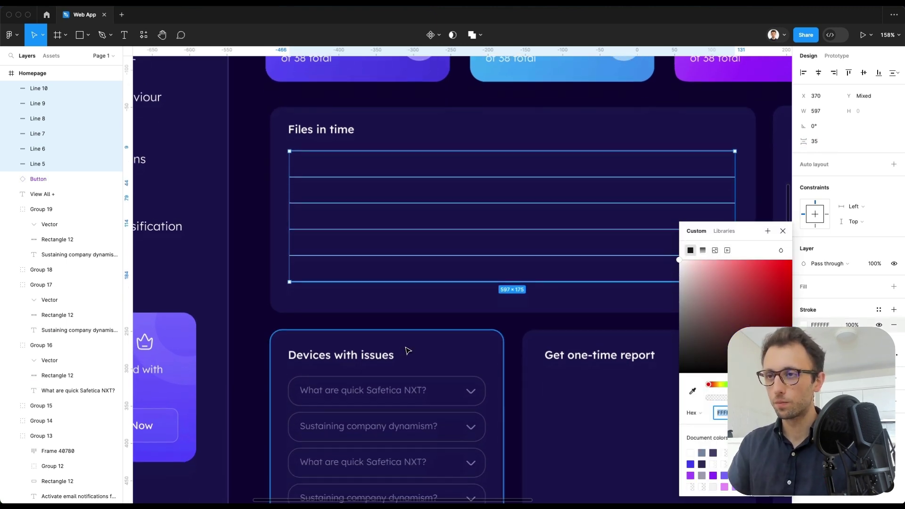
{"action": "key", "text": "i"}
{"action": "left_click", "coordinate": [747, 92]}
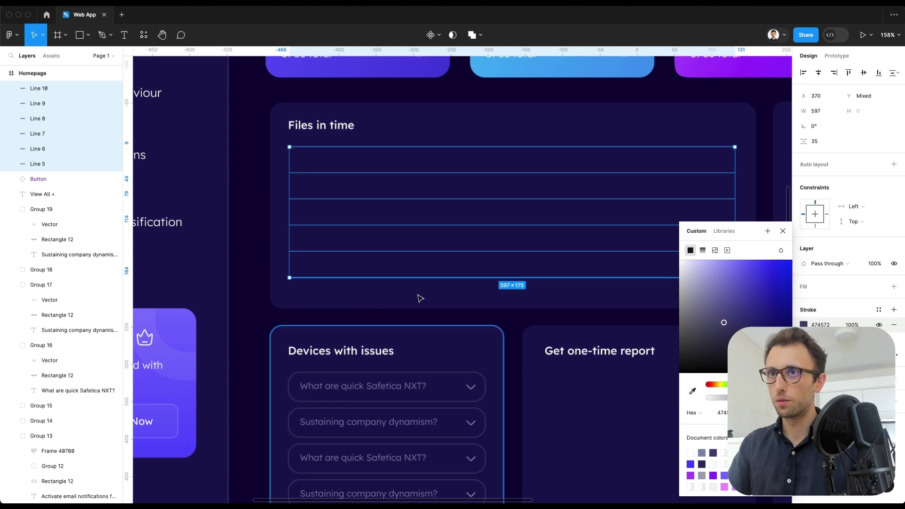
Shorten the six chart lines from their left ends to 574 px wide, starting at X 393, and make their strokes dashed.
{"action": "left_click_drag", "start_coordinate": [291, 221], "coordinate": [306, 219]}
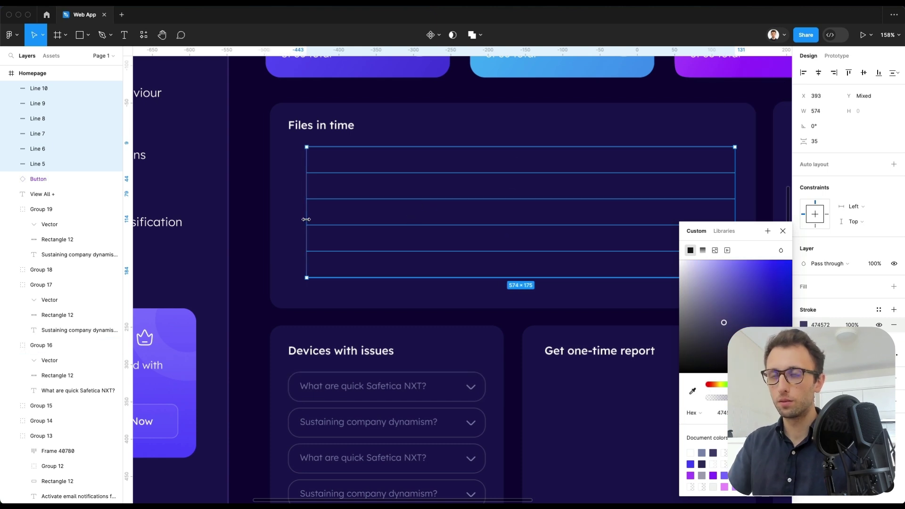
{"action": "left_click", "coordinate": [896, 356]}
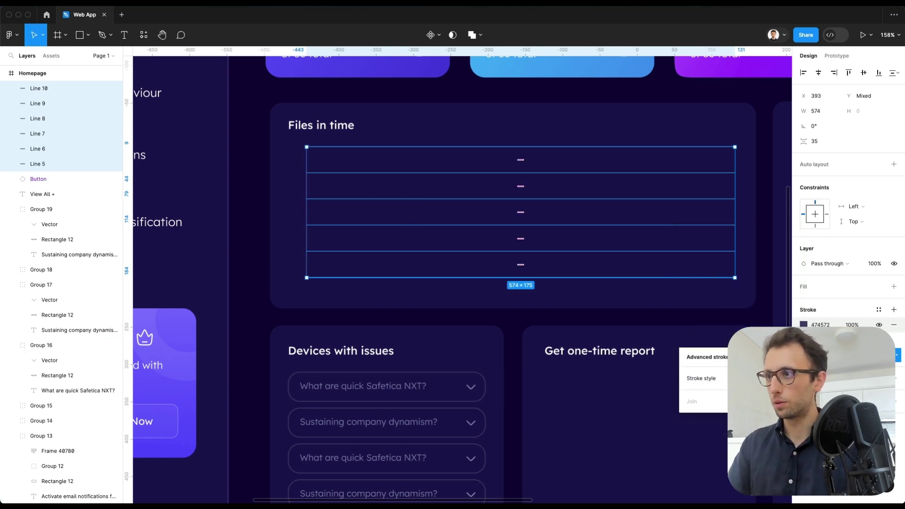
{"action": "left_click", "coordinate": [750, 390]}
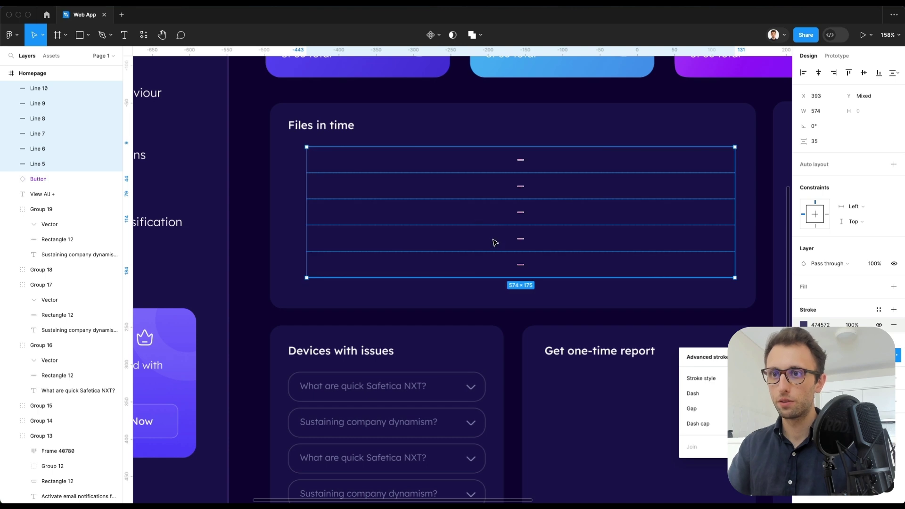
{"action": "left_click", "coordinate": [313, 185]}
{"action": "scroll", "coordinate": [309, 187], "scroll_direction": "up", "scroll_amount": 5}
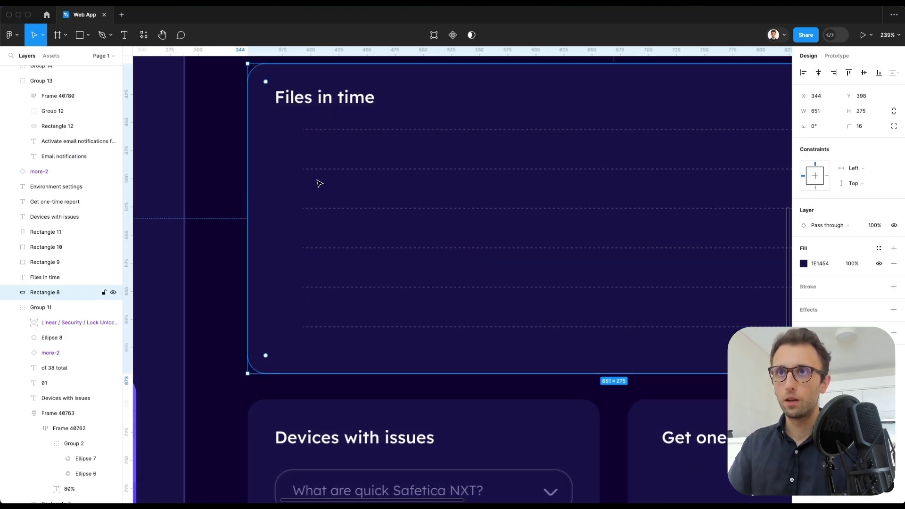
{"action": "scroll", "coordinate": [318, 182], "scroll_direction": "down", "scroll_amount": 3}
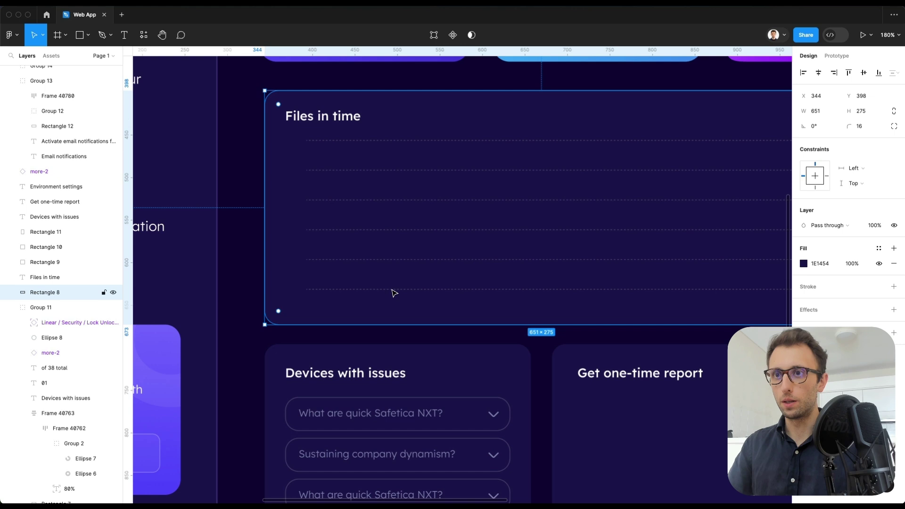
Copy the "What are quick Safetica NXT?" text to the left of the lowest chart line and change it to "0".
{"action": "left_click", "coordinate": [376, 418], "text": "super"}
{"action": "key", "text": "super+c"}
{"action": "left_click", "coordinate": [309, 261]}
{"action": "key", "text": "super+v"}
{"action": "scroll", "coordinate": [312, 262], "scroll_direction": "up", "scroll_amount": 3}
{"action": "scroll", "coordinate": [314, 265], "scroll_direction": "up", "scroll_amount": 5}
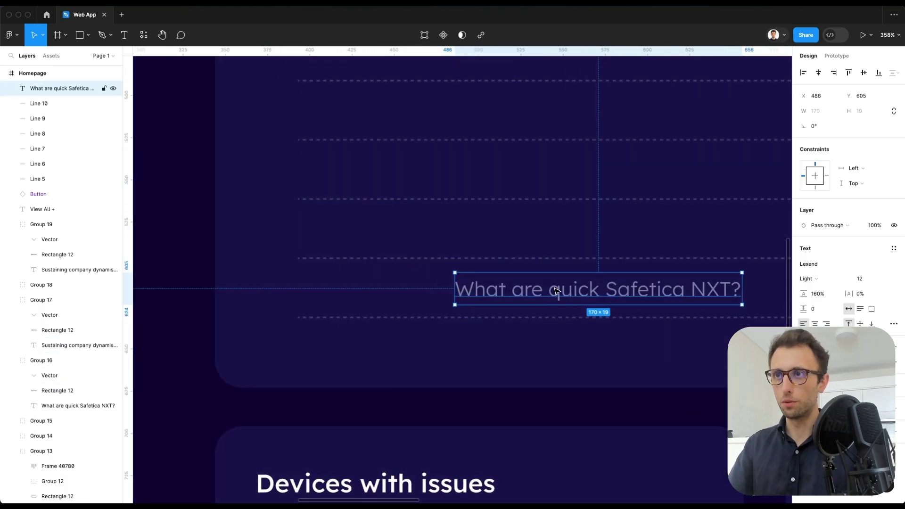
{"action": "left_click_drag", "start_coordinate": [555, 291], "coordinate": [347, 319]}
{"action": "double_click", "coordinate": [347, 320]}
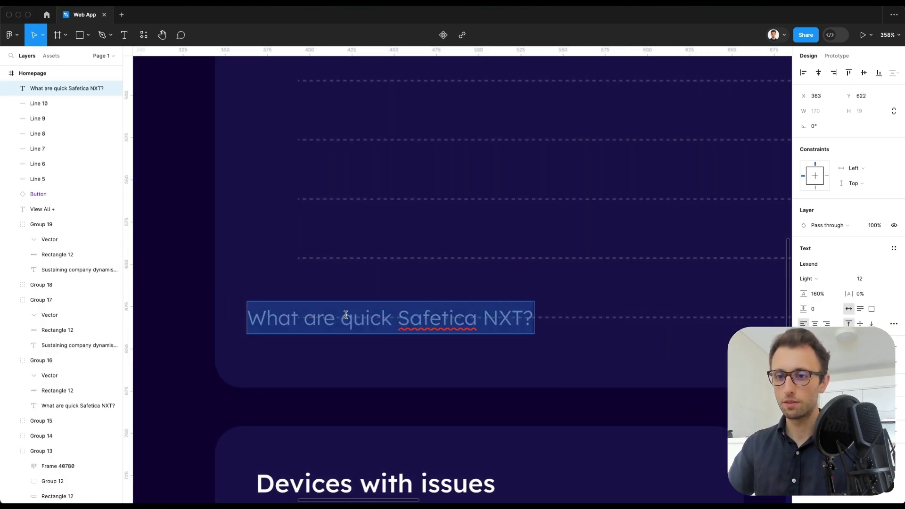
{"action": "type", "text": "0"}
{"action": "key", "text": "Escape"}
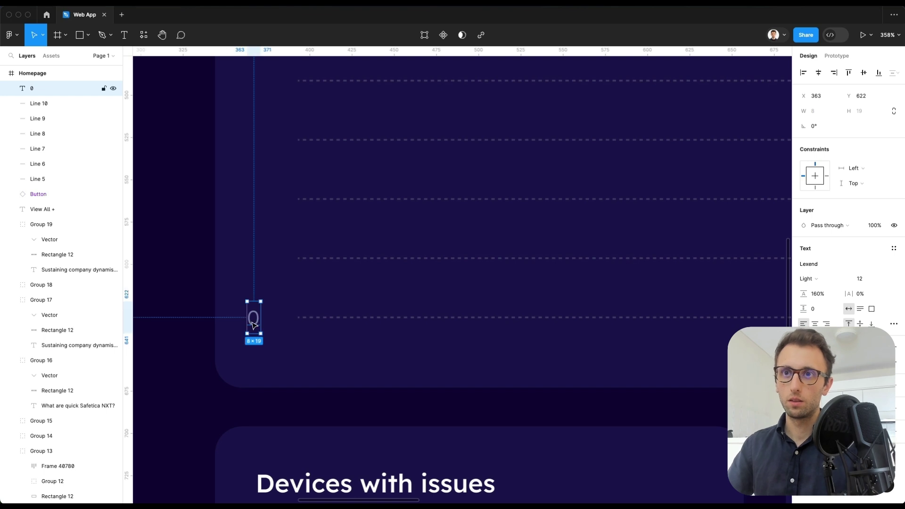
Duplicate the "0" axis label up to the next dashed line at Y 587 and change the copy to "1k".
{"action": "left_click_drag", "start_coordinate": [254, 319], "coordinate": [279, 262]}
{"action": "double_click", "coordinate": [282, 266]}
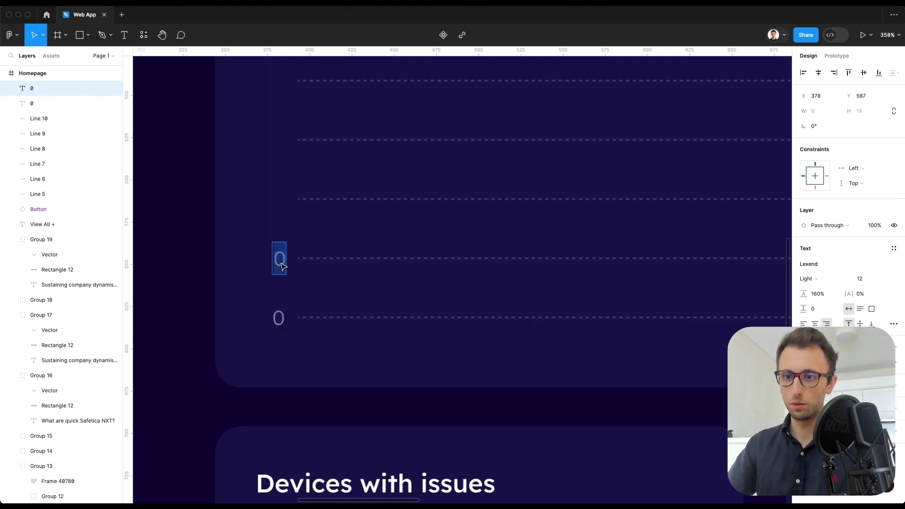
{"action": "type", "text": "1k"}
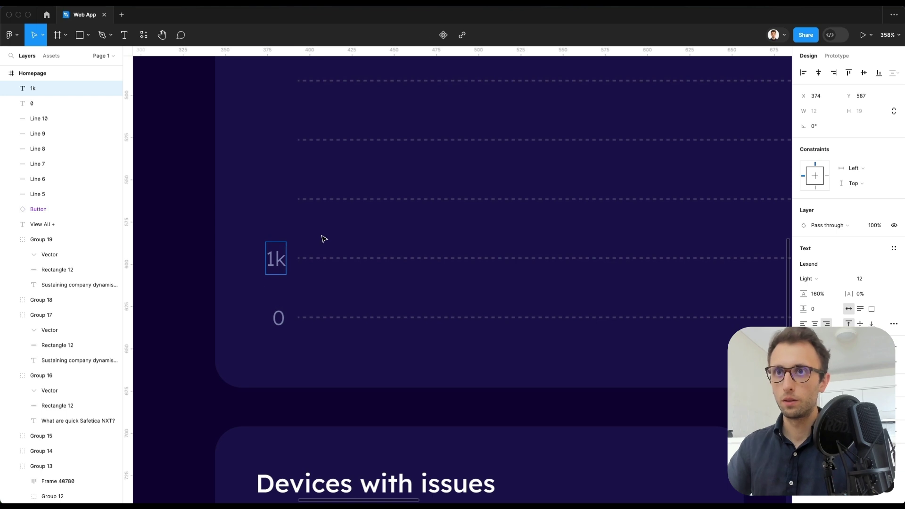
{"action": "key", "text": "Escape"}
Duplicate the "1k" label upward at 35 px spacing until every remaining chart line has one, the highest at Y 447.
{"action": "scroll", "coordinate": [320, 238], "scroll_direction": "up", "scroll_amount": 3}
{"action": "scroll", "coordinate": [298, 299], "scroll_direction": "down", "scroll_amount": 3}
{"action": "left_click_drag", "start_coordinate": [294, 302], "coordinate": [289, 260]}
{"action": "key", "text": "ctrl+d"}
{"action": "key", "text": "ctrl+d"}
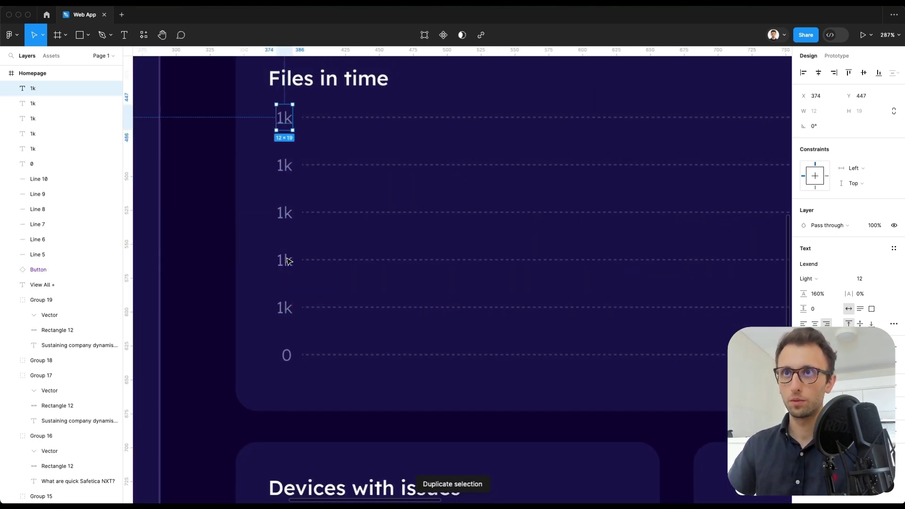
Change the four upper copies of the axis label to "2k", "3k", "4k" and "5k", from lowest to highest.
{"action": "left_click", "coordinate": [287, 260]}
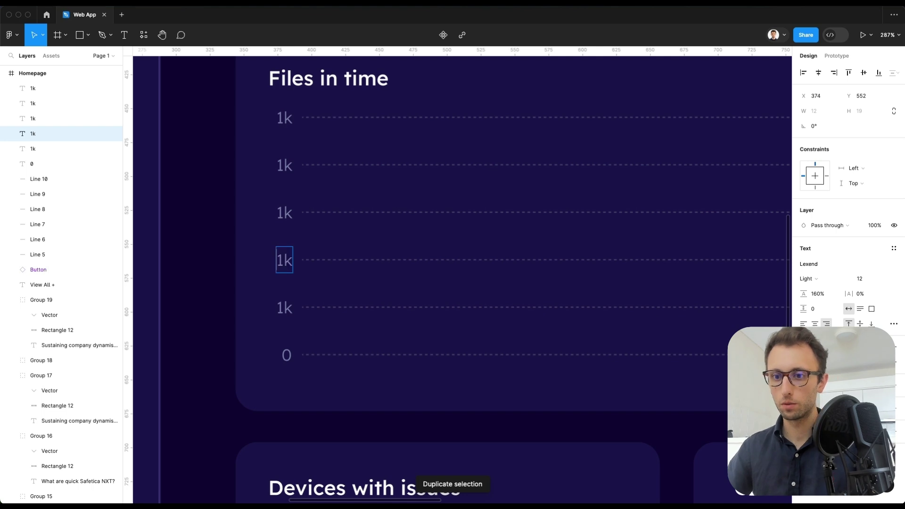
{"action": "type", "text": "2"}
{"action": "left_click", "coordinate": [279, 209]}
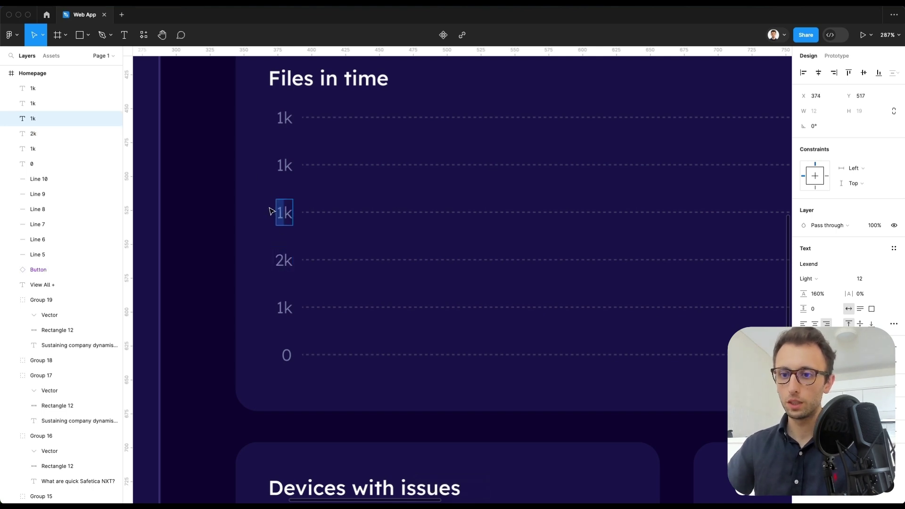
{"action": "type", "text": "3"}
{"action": "left_click_drag", "start_coordinate": [282, 161], "coordinate": [264, 166]}
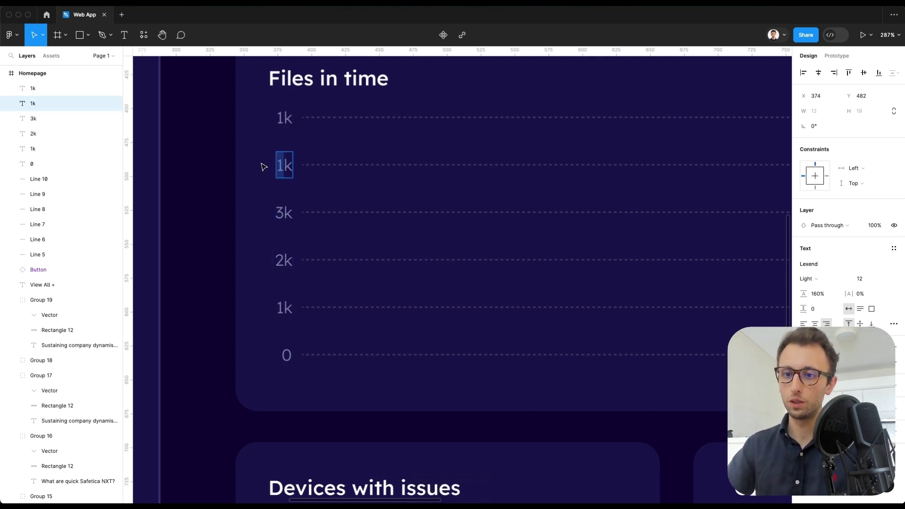
{"action": "type", "text": "4"}
{"action": "left_click_drag", "start_coordinate": [283, 113], "coordinate": [297, 299]}
{"action": "type", "text": "5"}
{"action": "scroll", "coordinate": [335, 178], "scroll_direction": "down", "scroll_amount": 4}
{"action": "key", "text": "Escape"}
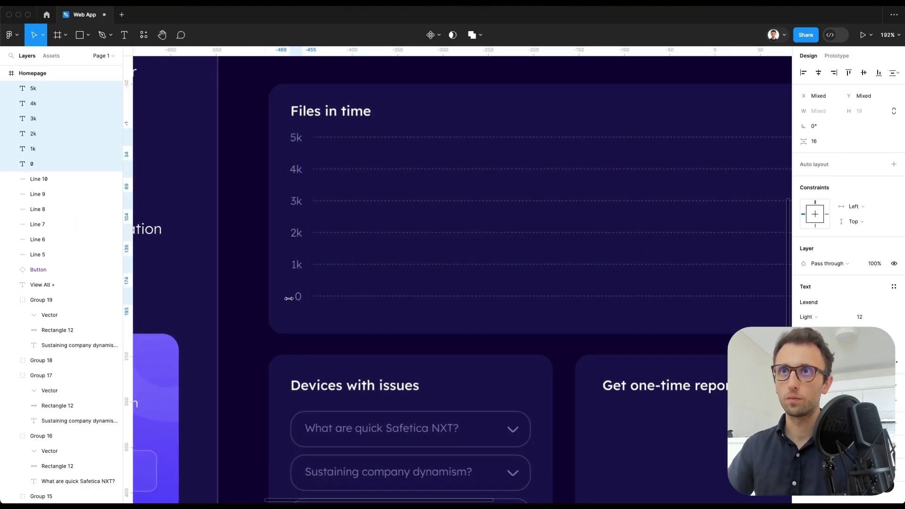
{"action": "left_click", "coordinate": [254, 289]}
Duplicate the "0" axis label and place the copy below the start of the lowest chart line at X 393, Y 639.
{"action": "scroll", "coordinate": [255, 289], "scroll_direction": "right", "scroll_amount": 1}
{"action": "scroll", "coordinate": [255, 289], "scroll_direction": "up", "scroll_amount": 1}
{"action": "scroll", "coordinate": [255, 289], "scroll_direction": "right", "scroll_amount": 1}
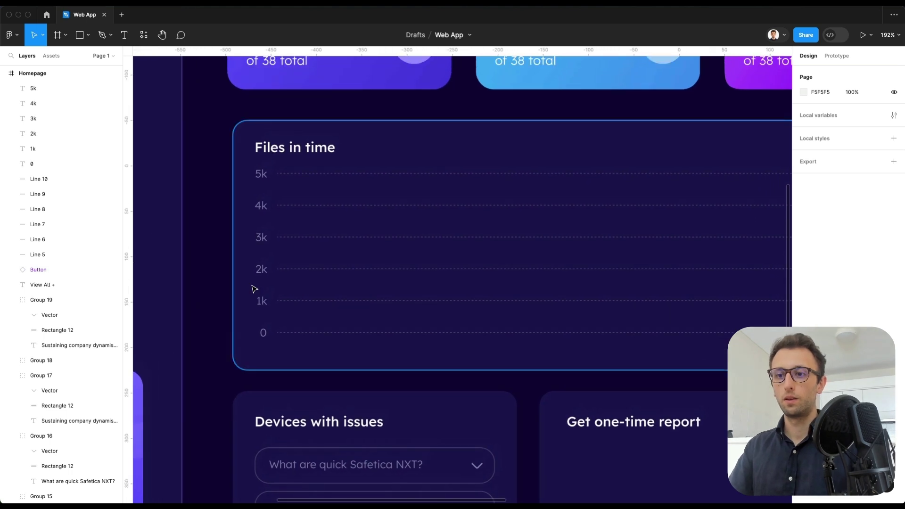
{"action": "left_click", "coordinate": [264, 332]}
{"action": "left_click_drag", "start_coordinate": [265, 333], "coordinate": [283, 352]}
{"action": "scroll", "coordinate": [283, 352], "scroll_direction": "down", "scroll_amount": 2}
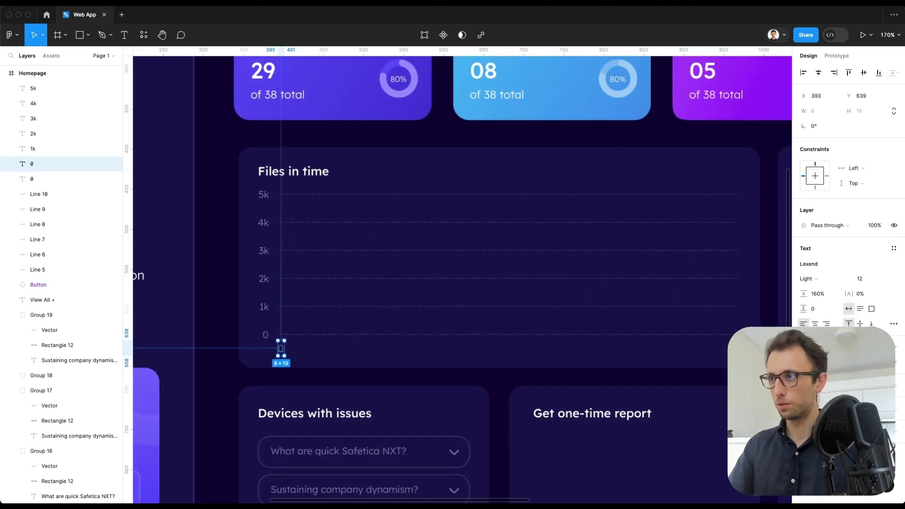
Duplicate the "0" below the chart rightward at 39 px spacing until the row holds thirteen labels.
{"action": "left_click_drag", "start_coordinate": [282, 353], "coordinate": [314, 354]}
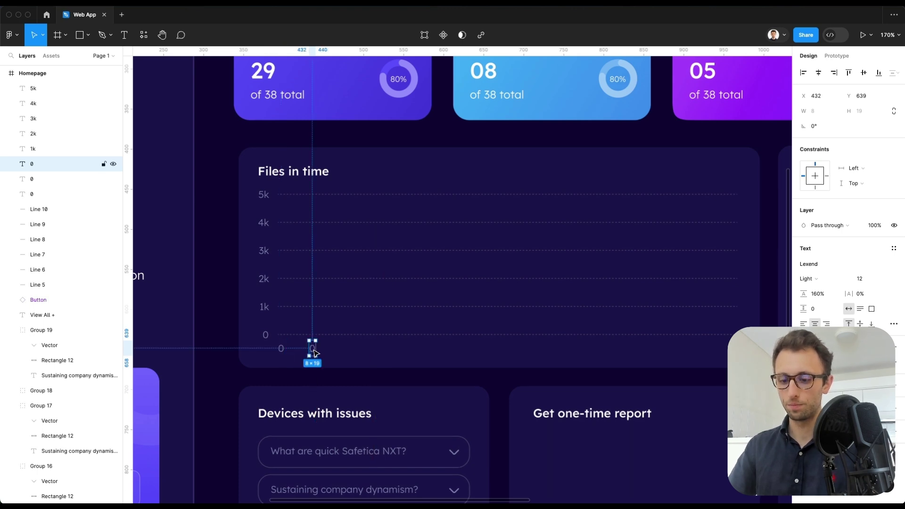
{"action": "key", "text": "super+d"}
{"action": "key", "text": "super+d"}
{"action": "key", "text": "super+d"}
{"action": "key", "text": "super+d"}
{"action": "key", "text": "super+d"}
{"action": "key", "text": "super+d"}
{"action": "key", "text": "super+d"}
{"action": "key", "text": "super+d"}
{"action": "key", "text": "super+d"}
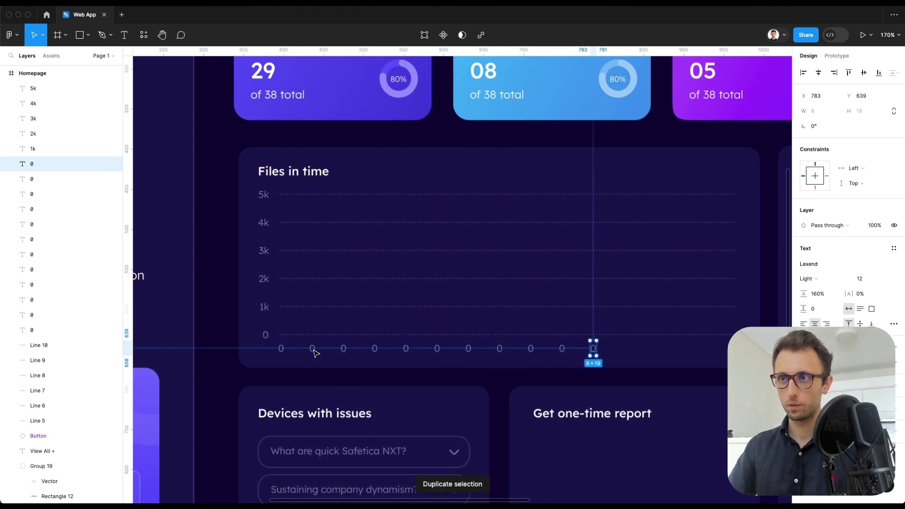
{"action": "key", "text": "super+d"}
{"action": "key", "text": "super+d"}
Change the first six labels of the row below the chart to "Jan", "Feb", "Mar", "Apr", "May" and "Jun".
{"action": "left_click", "coordinate": [281, 349]}
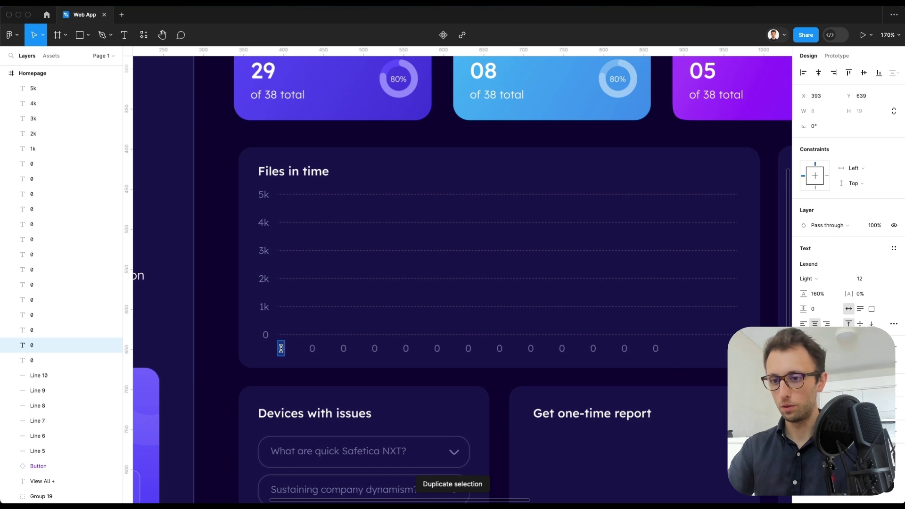
{"action": "type", "text": "Jan"}
{"action": "left_click", "coordinate": [312, 347]}
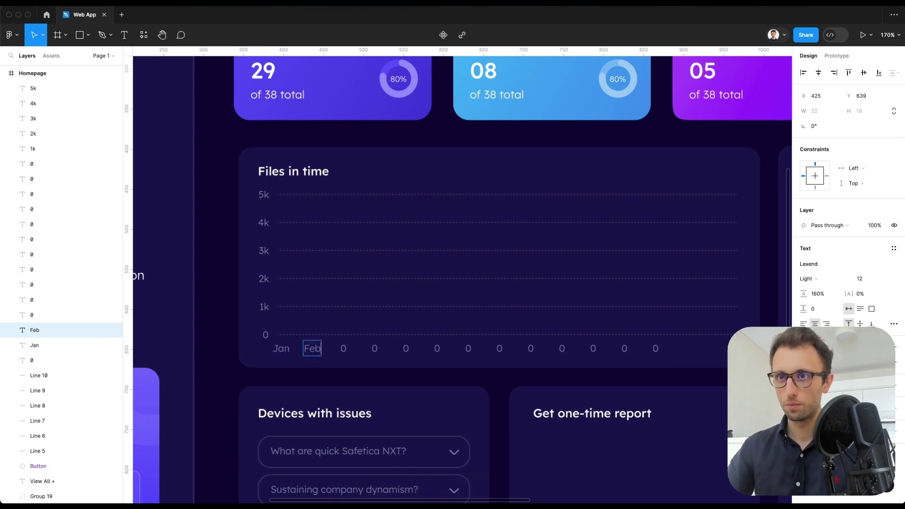
{"action": "double_click", "coordinate": [344, 349]}
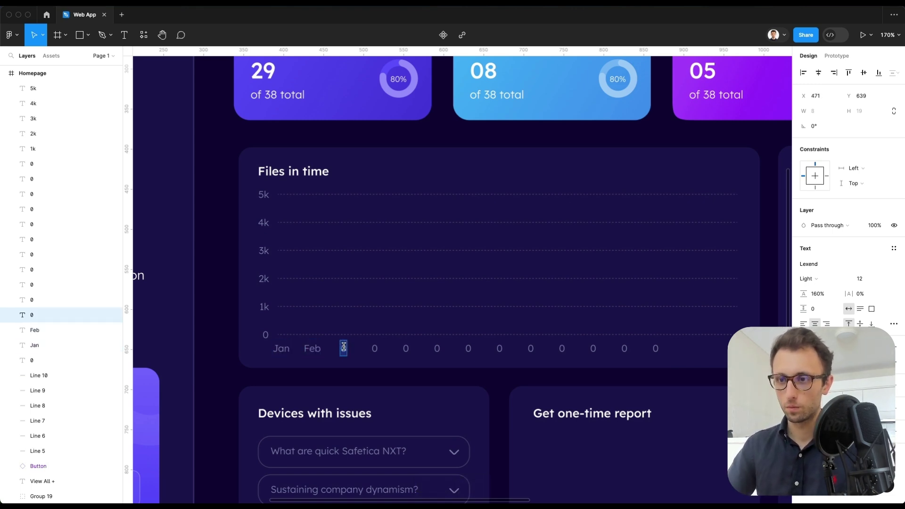
{"action": "double_click", "coordinate": [373, 349]}
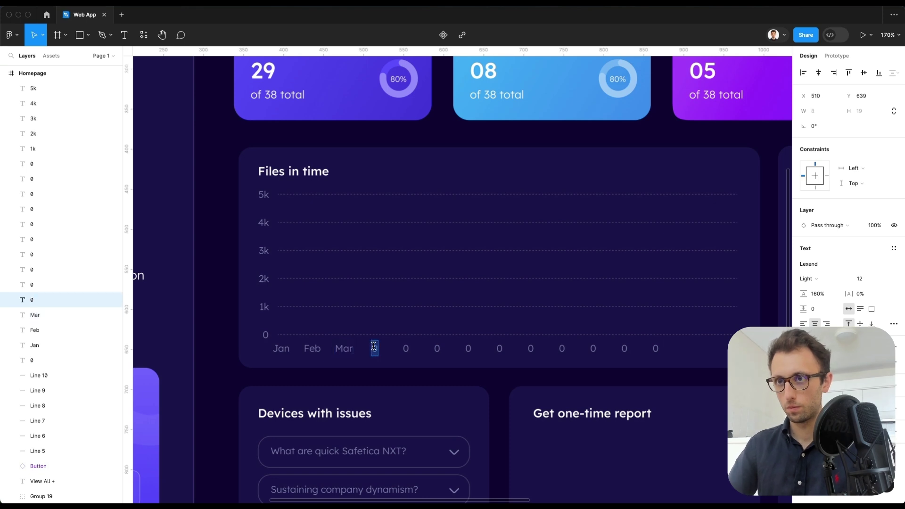
{"action": "double_click", "coordinate": [405, 347]}
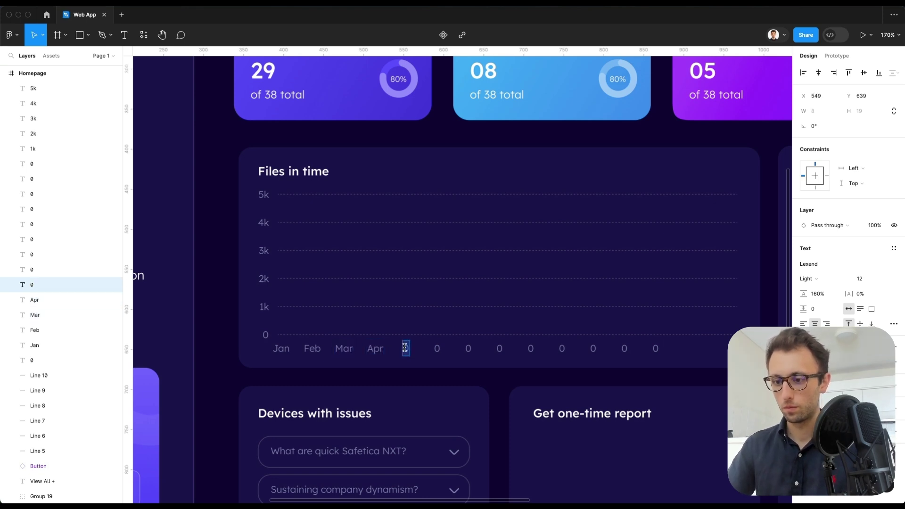
{"action": "double_click", "coordinate": [438, 348]}
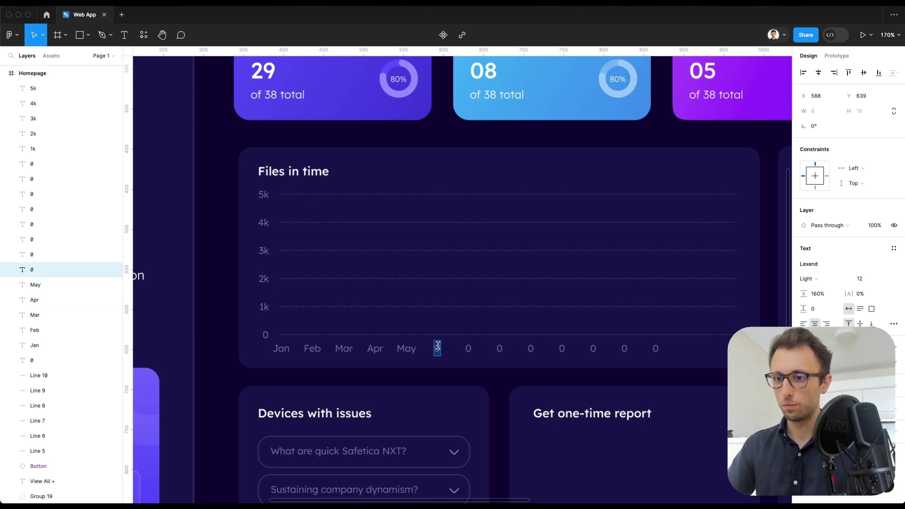
Change the next six labels of the row to "Jul", "Aug", "Sep", "Oct", "Nov" and "Dec".
{"action": "double_click", "coordinate": [470, 348]}
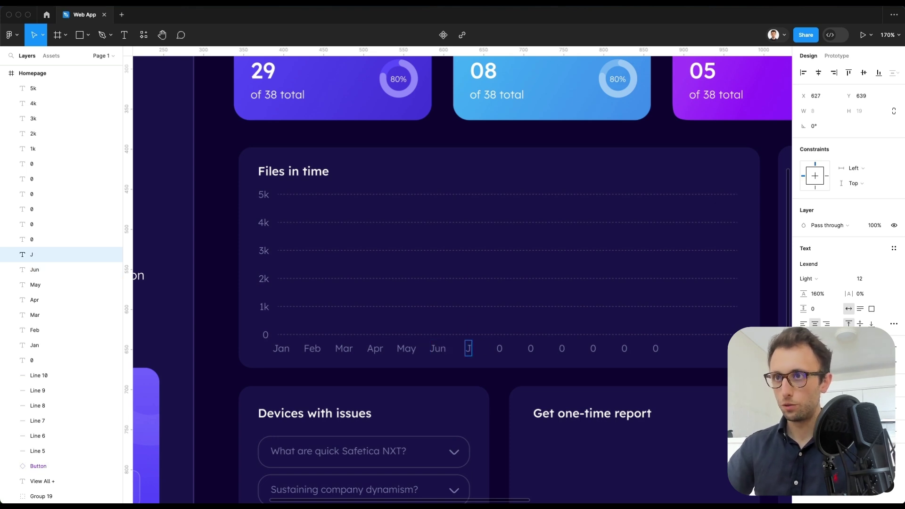
{"action": "left_click", "coordinate": [497, 350]}
{"action": "type", "text": "Aug"}
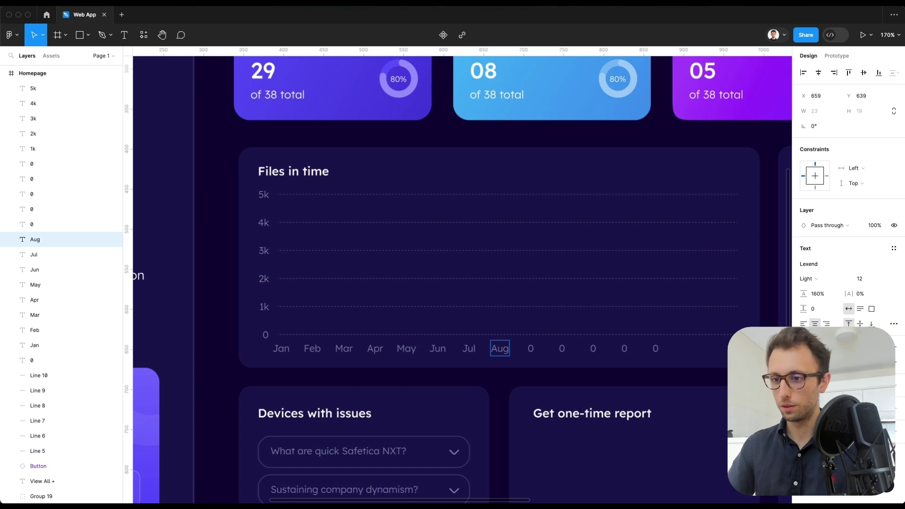
{"action": "double_click", "coordinate": [532, 349]}
{"action": "type", "text": "Sep"}
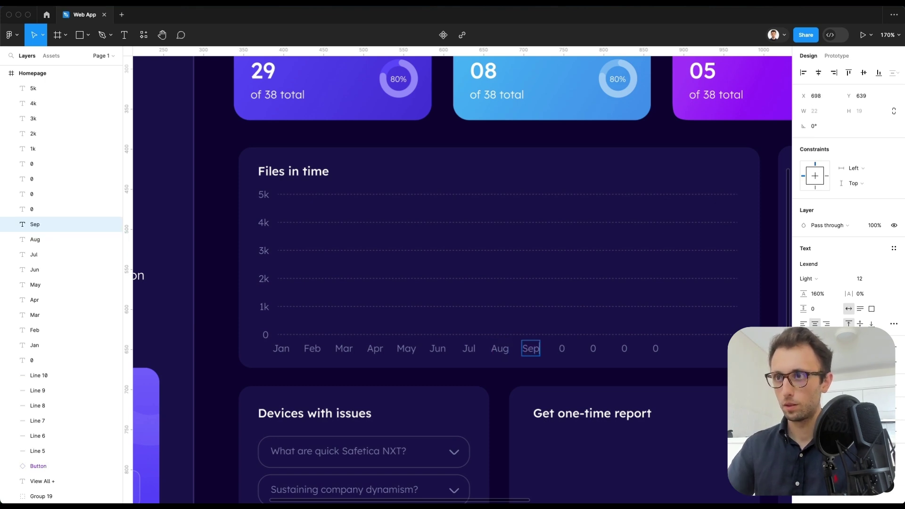
{"action": "double_click", "coordinate": [564, 349]}
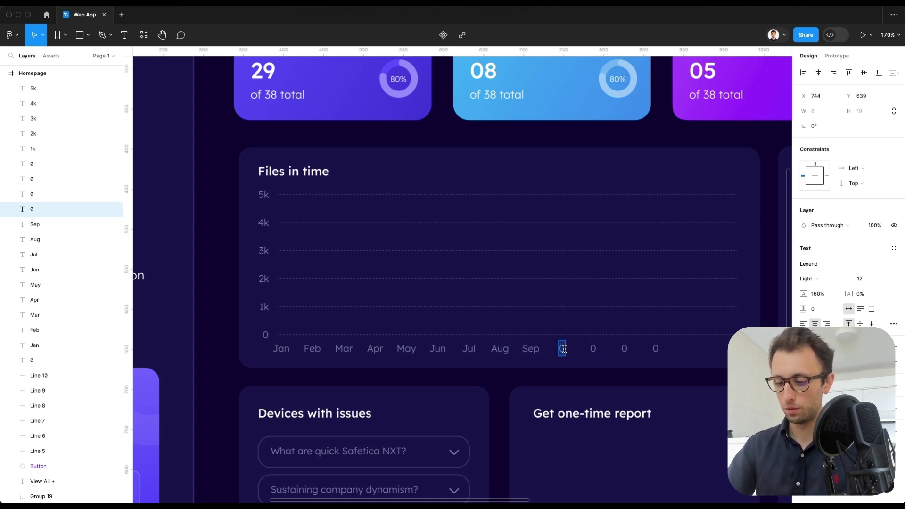
{"action": "double_click", "coordinate": [593, 349]}
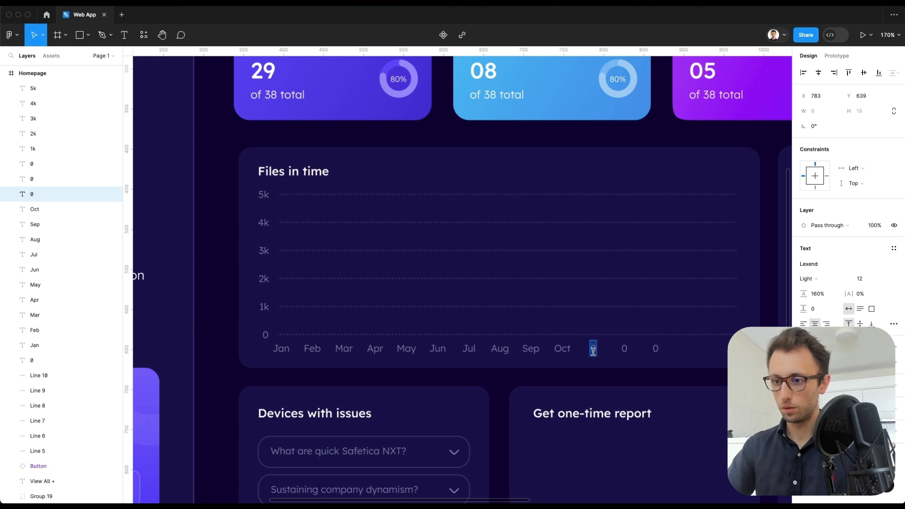
{"action": "double_click", "coordinate": [622, 349]}
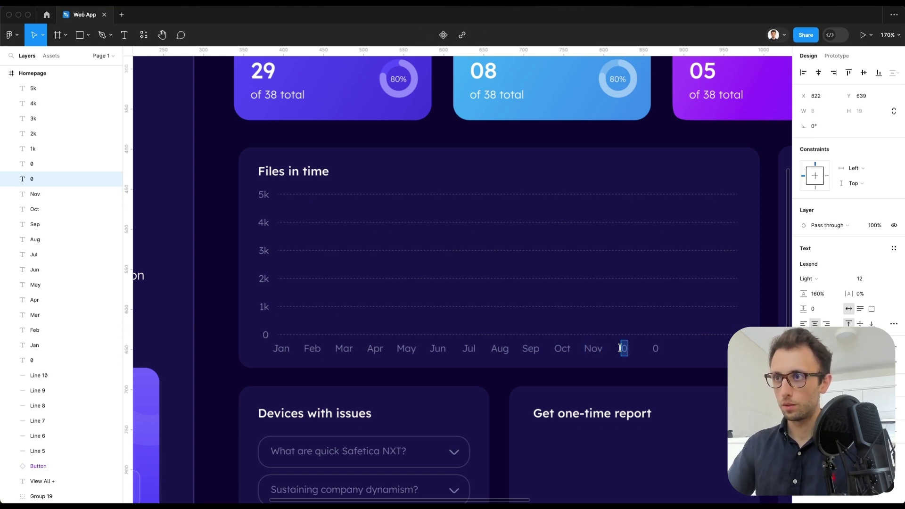
Delete the surplus "0" label after "Dec".
{"action": "left_click", "coordinate": [662, 354]}
{"action": "left_click", "coordinate": [655, 350]}
{"action": "key", "text": "Delete"}
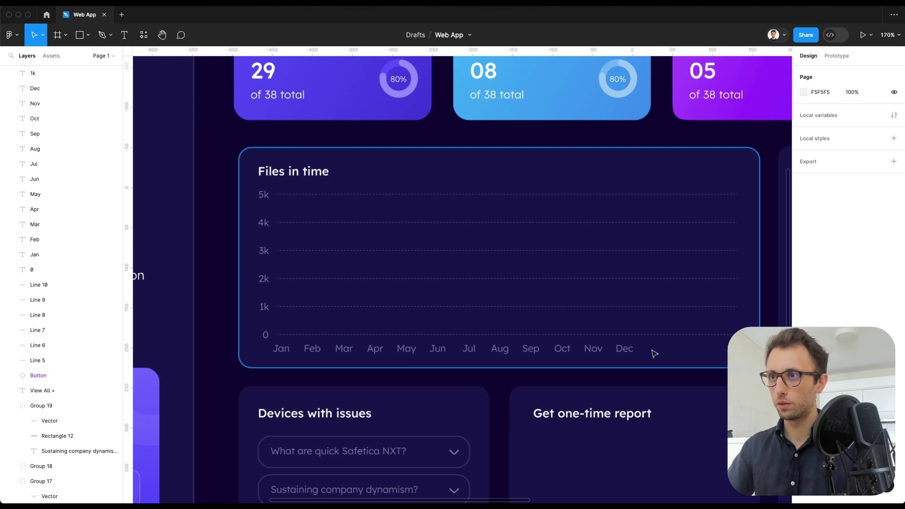
Move "Dec" to the far end of the grid lines and distribute the twelve month labels evenly with horizontal spacing.
{"action": "left_click_drag", "start_coordinate": [624, 350], "coordinate": [214, 359]}
{"action": "scroll", "coordinate": [722, 351], "scroll_direction": "right", "scroll_amount": 3}
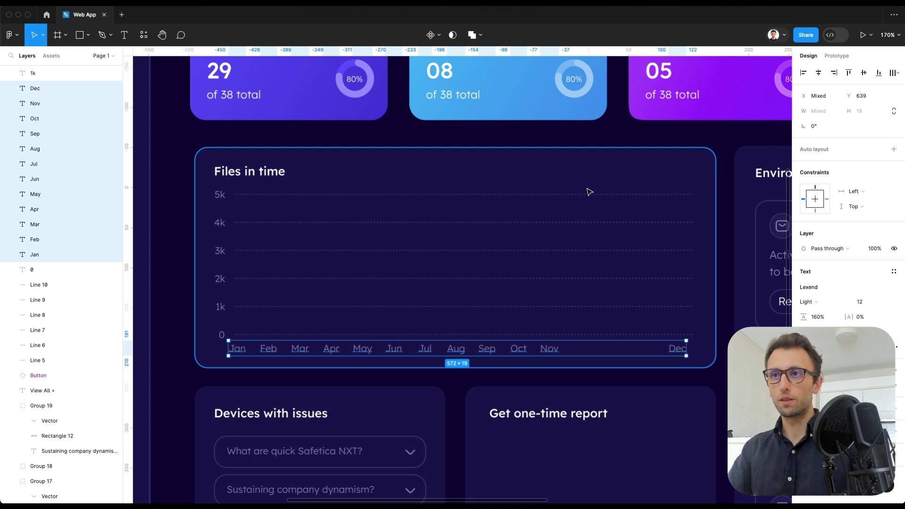
{"action": "left_click", "coordinate": [894, 73]}
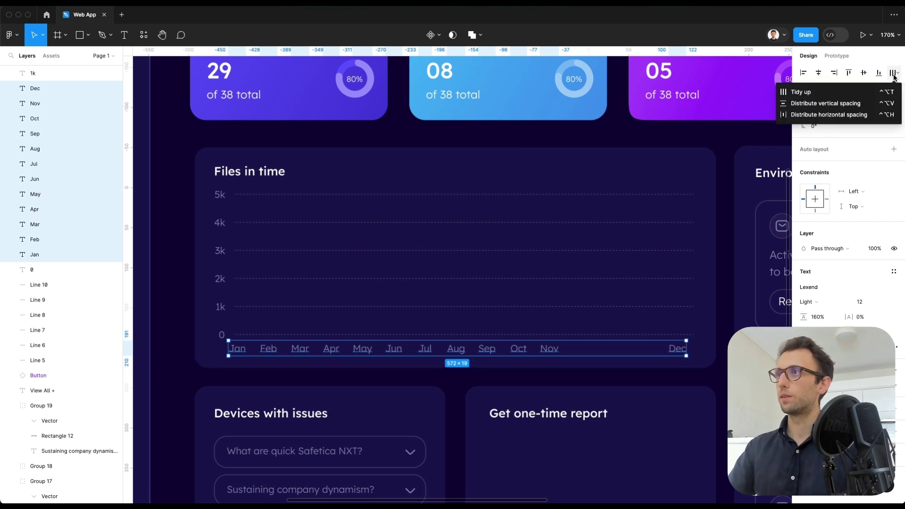
{"action": "left_click", "coordinate": [842, 115]}
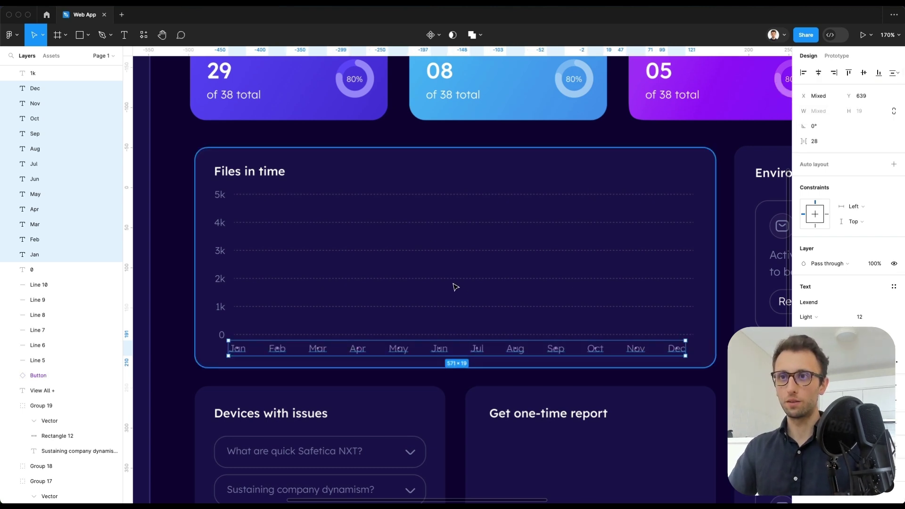
Nudge the row of month labels down 2 px to Y 641.
{"action": "key", "text": "Down"}
{"action": "key", "text": "Down"}
{"action": "key", "text": "Down"}
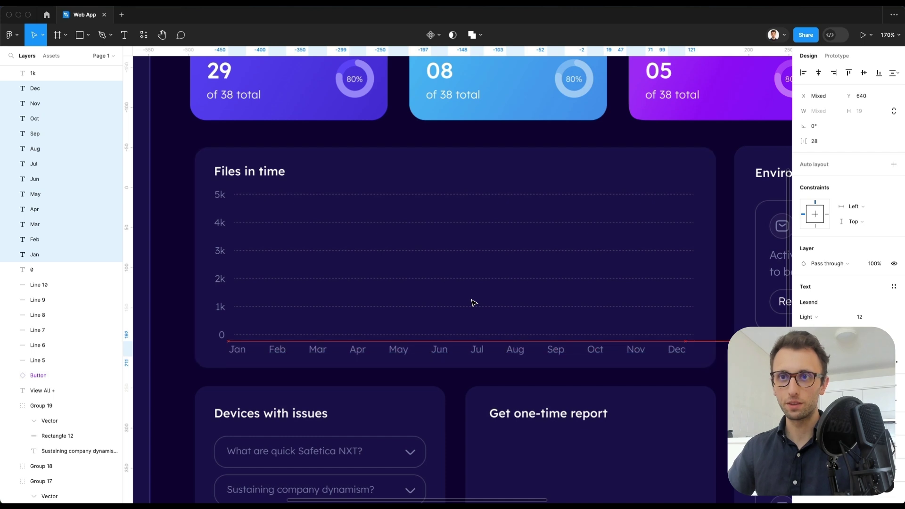
{"action": "key", "text": "Up"}
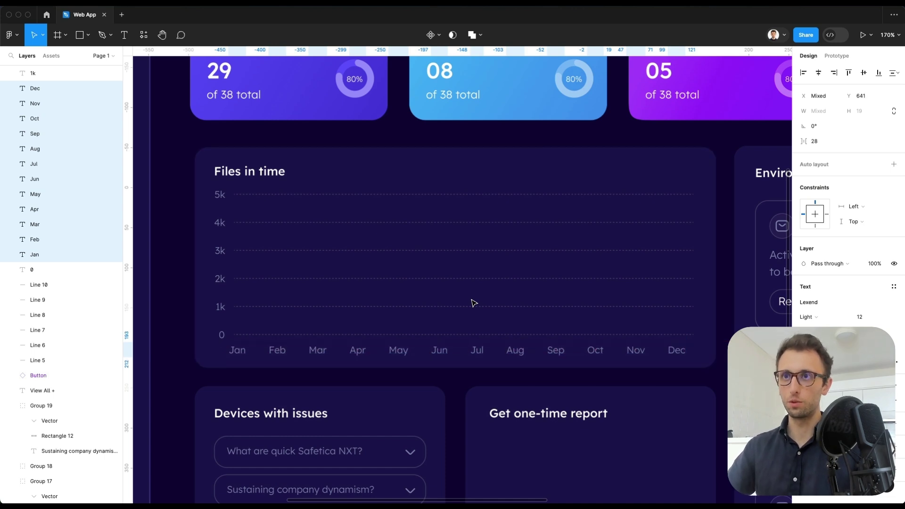
Draw an open wavy curve about 488 by 65 px with the Pen tool, starting above Jan and cresting near May and Nov.
{"action": "left_click", "coordinate": [450, 288]}
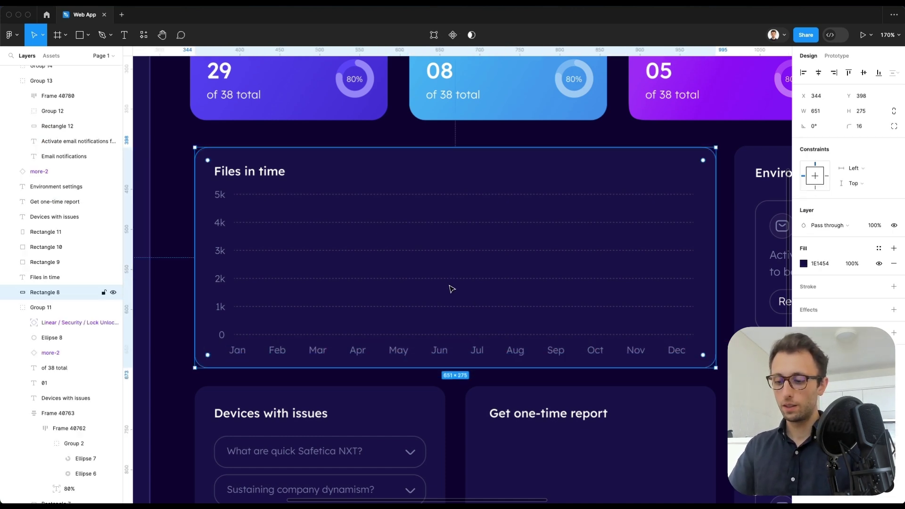
{"action": "key", "text": "p"}
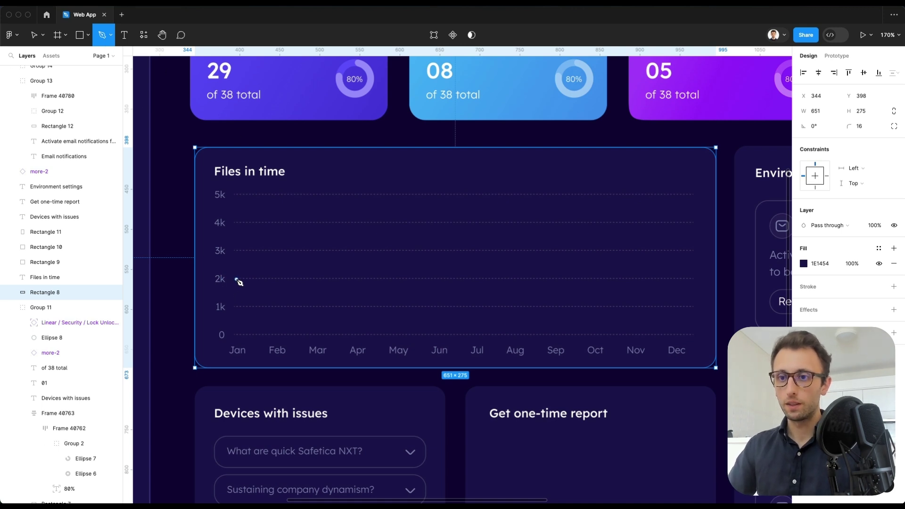
{"action": "left_click", "coordinate": [235, 275]}
{"action": "left_click_drag", "start_coordinate": [406, 241], "coordinate": [495, 241]}
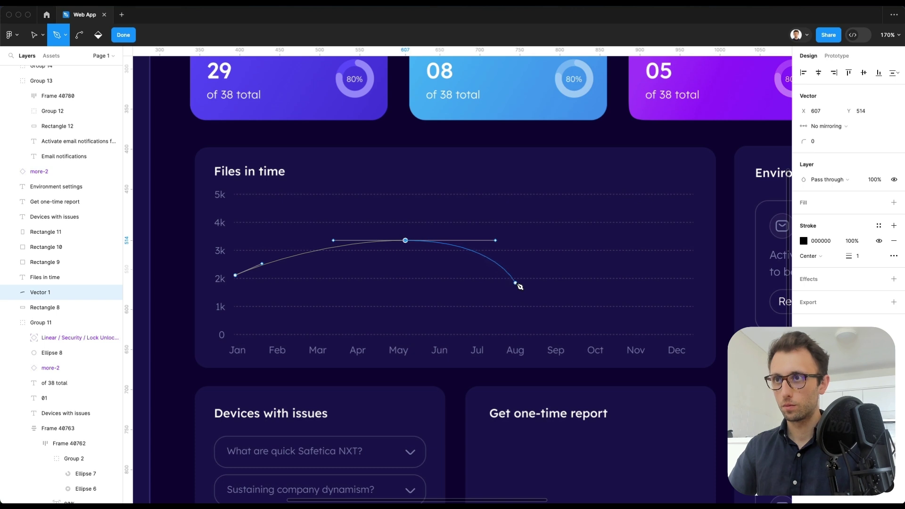
{"action": "left_click_drag", "start_coordinate": [534, 286], "coordinate": [601, 286]}
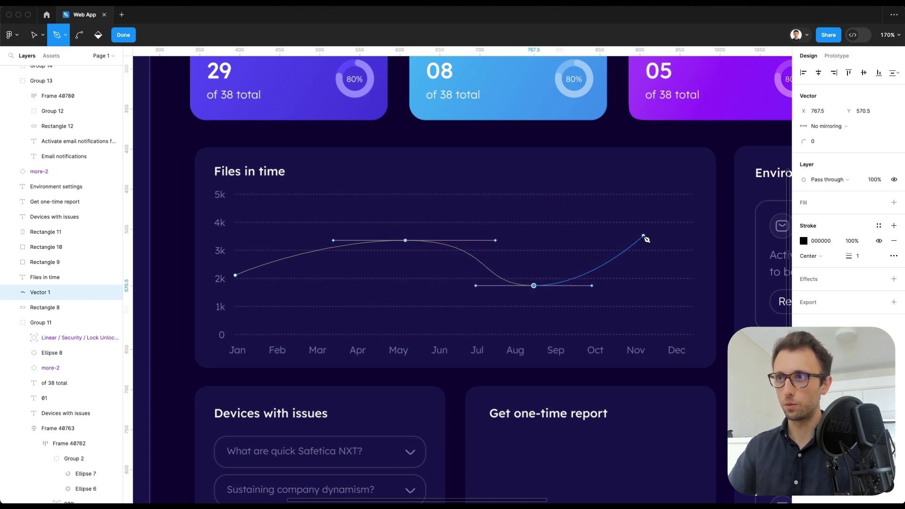
{"action": "left_click_drag", "start_coordinate": [625, 234], "coordinate": [693, 235]}
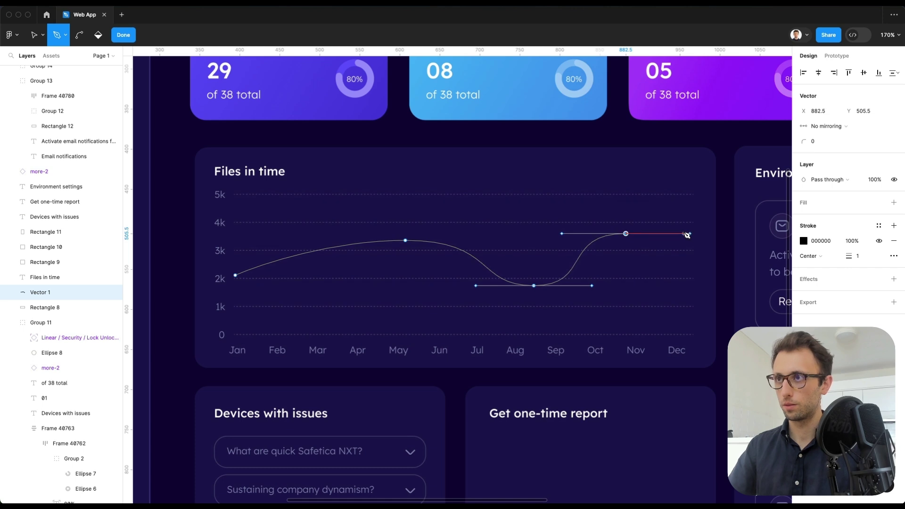
{"action": "key", "text": "Return"}
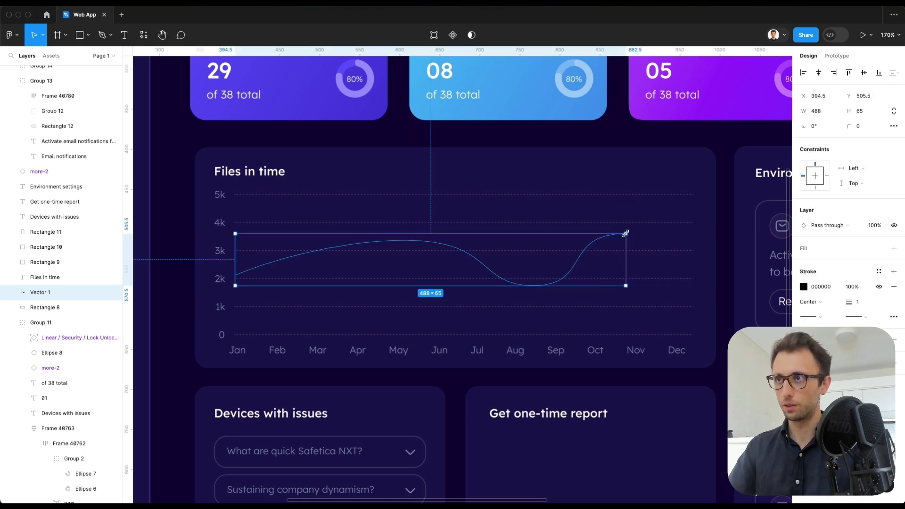
Extend the curve's end point to the end of the grid lines and shift its first crest to above Apr.
{"action": "double_click", "coordinate": [606, 237]}
{"action": "left_click_drag", "start_coordinate": [626, 233], "coordinate": [694, 235]}
{"action": "left_click_drag", "start_coordinate": [405, 241], "coordinate": [366, 240]}
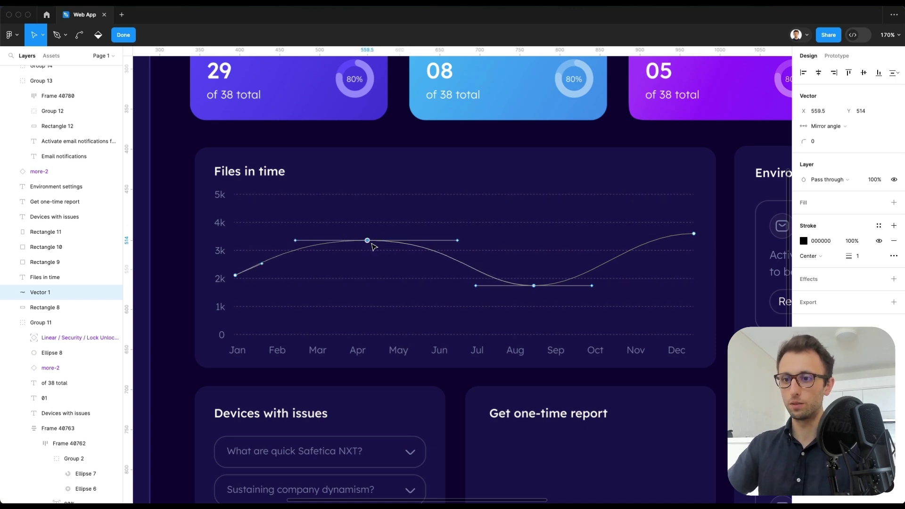
{"action": "key", "text": "Escape"}
{"action": "key", "text": "Escape"}
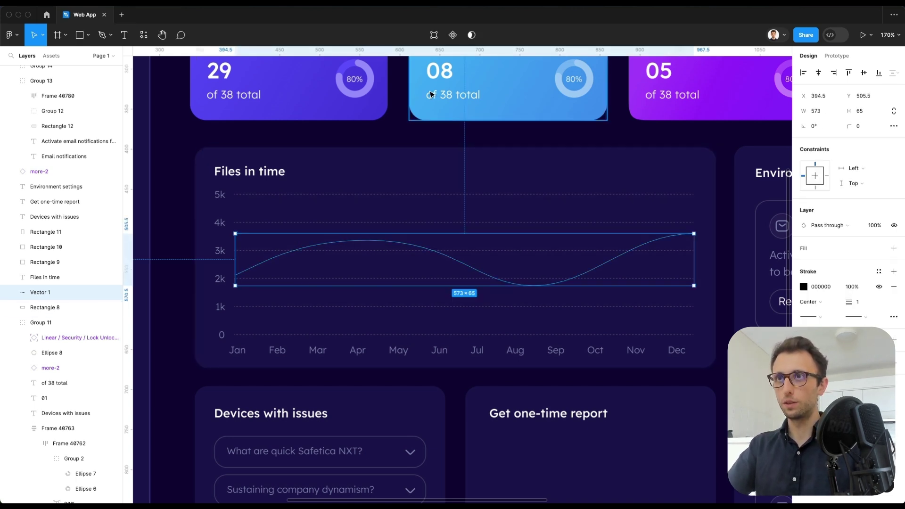
Set the curve's stroke to light blue 48B1F6 with a thickness of 1.5.
{"action": "type", "text": "2"}
{"action": "key", "text": "Return"}
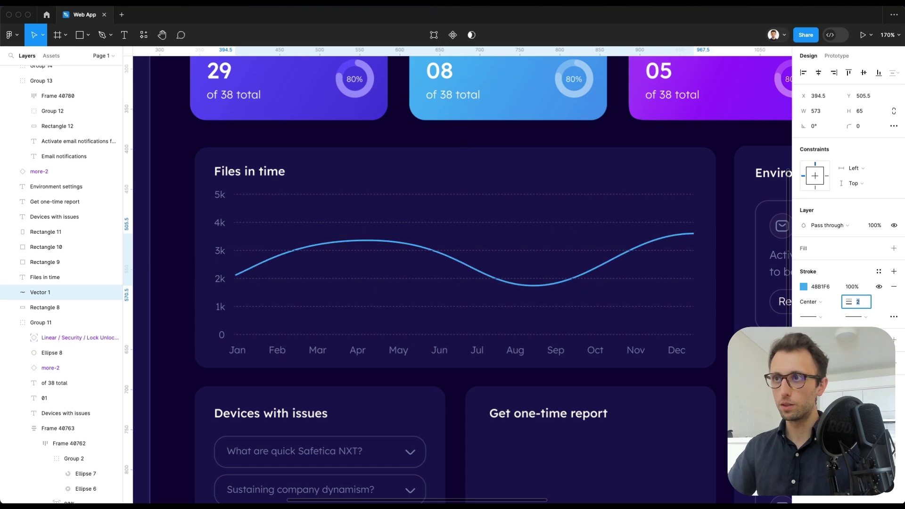
{"action": "type", "text": "1"}
{"action": "key", "text": "Return"}
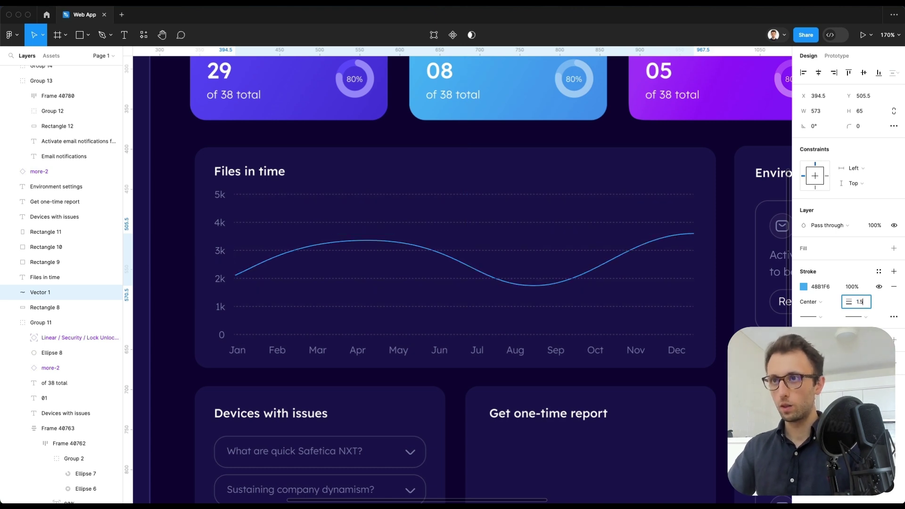
{"action": "key", "text": "Return"}
{"action": "scroll", "coordinate": [451, 279], "scroll_direction": "up", "scroll_amount": 1}
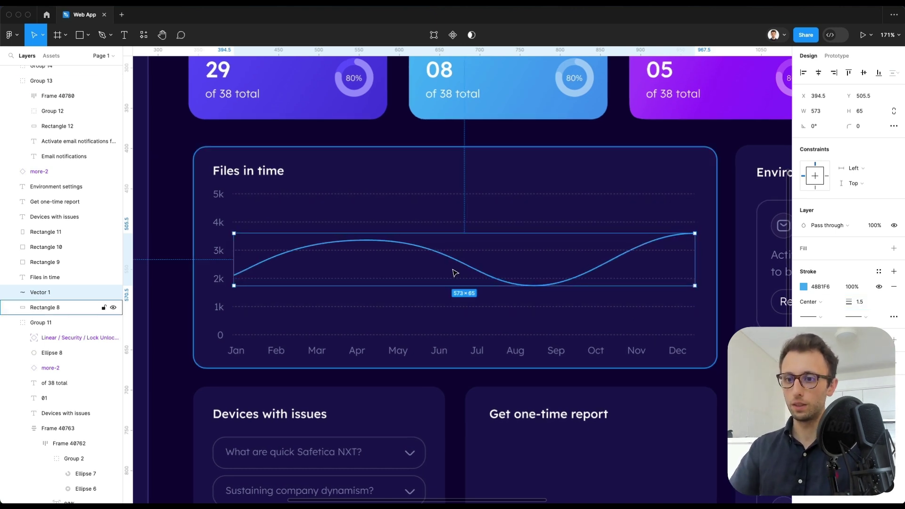
Duplicate the blue curve, flip the copy vertically and move it slightly down so that it crosses the original.
{"action": "key", "text": "super+d"}
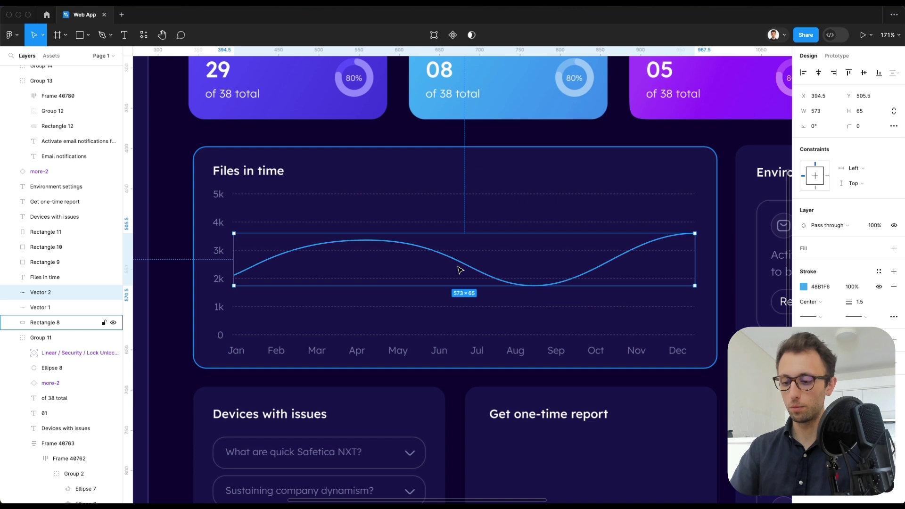
{"action": "key", "text": "shift+v"}
{"action": "mouse_move", "coordinate": [461, 271]}
{"action": "left_mouse_down"}
{"action": "mouse_move", "coordinate": [471, 265]}
{"action": "mouse_move", "coordinate": [471, 300]}
{"action": "mouse_move", "coordinate": [469, 265]}
{"action": "left_mouse_up"}
{"action": "left_click", "coordinate": [432, 273]}
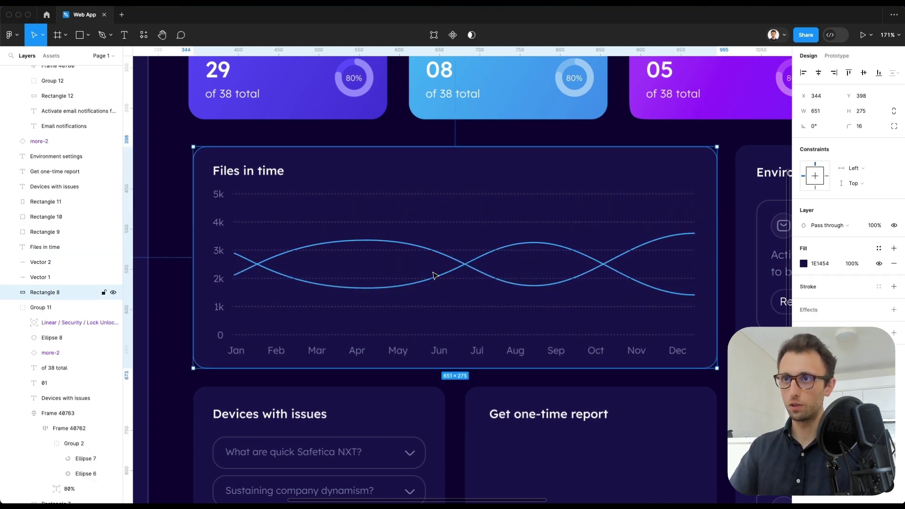
Lower the flipped curve's starting point to just above the 0 line and adjust its handle for a smooth rise.
{"action": "double_click", "coordinate": [440, 278]}
{"action": "left_click", "coordinate": [448, 269]}
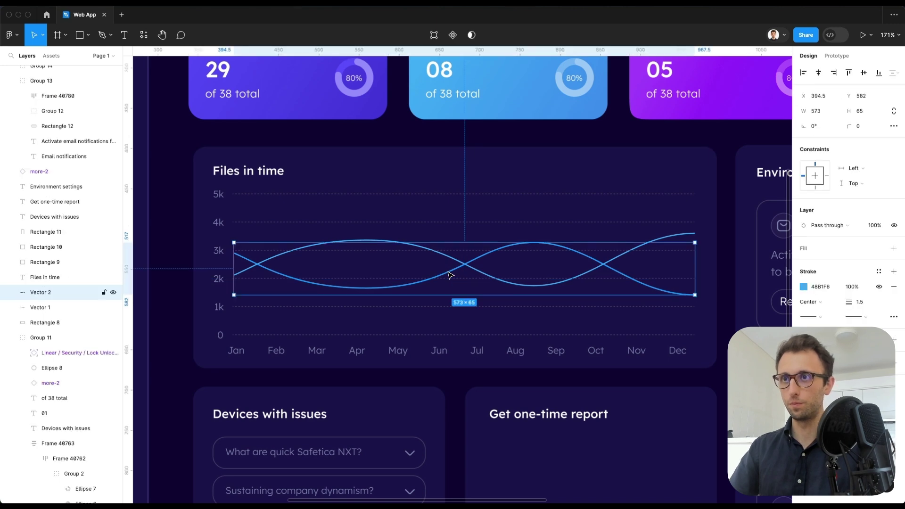
{"action": "double_click", "coordinate": [448, 268]}
{"action": "left_click_drag", "start_coordinate": [235, 255], "coordinate": [265, 296]}
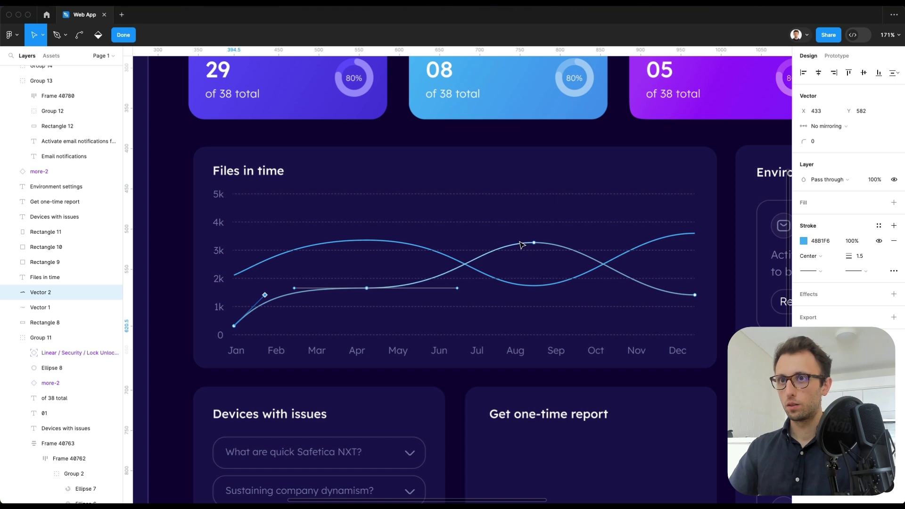
{"action": "left_click_drag", "start_coordinate": [264, 296], "coordinate": [252, 306]}
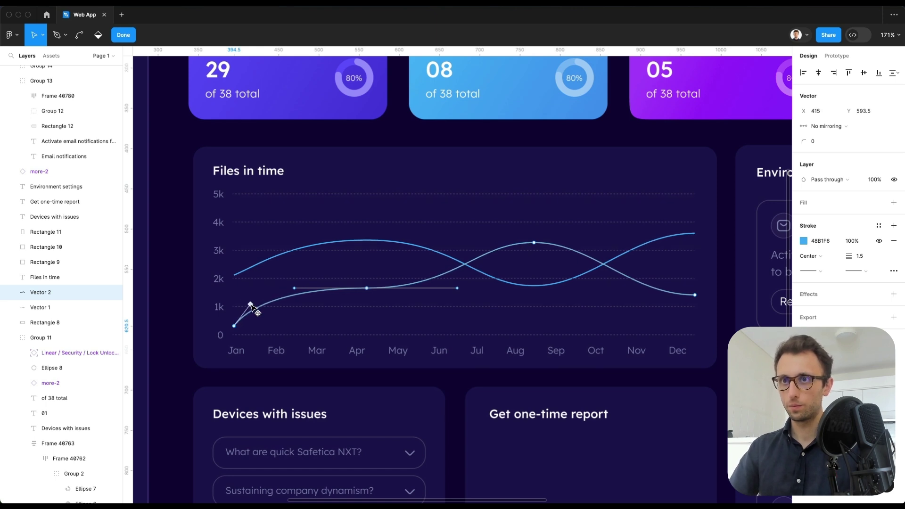
Recolour the flipped curve's stroke with purple AA42FE sampled from the High-risk User card.
{"action": "key", "text": "Escape"}
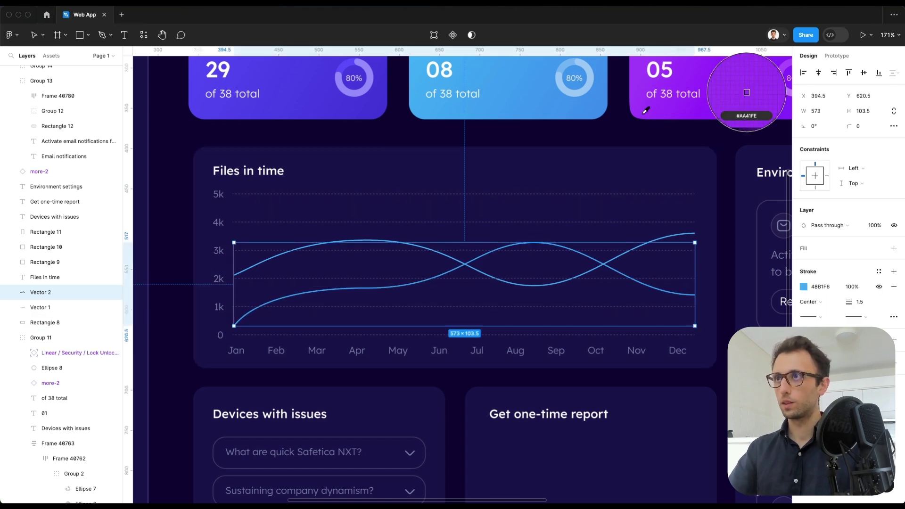
{"action": "key", "text": "Escape"}
{"action": "scroll", "coordinate": [618, 146], "scroll_direction": "down", "scroll_amount": 2}
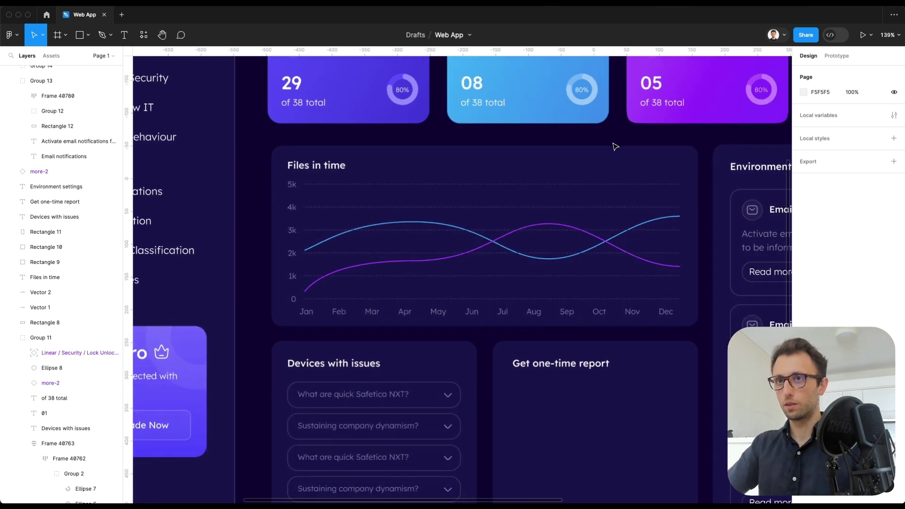
Move the purple curve's starting point down 10 px onto the 0 line and lengthen its handle to steepen the rise.
{"action": "left_click", "coordinate": [330, 277]}
{"action": "left_click", "coordinate": [342, 274]}
{"action": "double_click", "coordinate": [342, 274]}
{"action": "scroll", "coordinate": [342, 274], "scroll_direction": "down", "scroll_amount": 1}
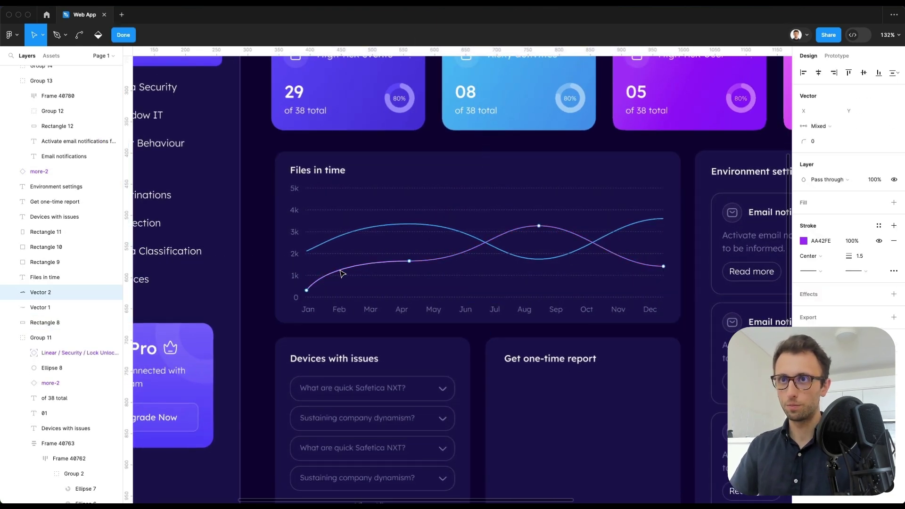
{"action": "left_click", "coordinate": [307, 291]}
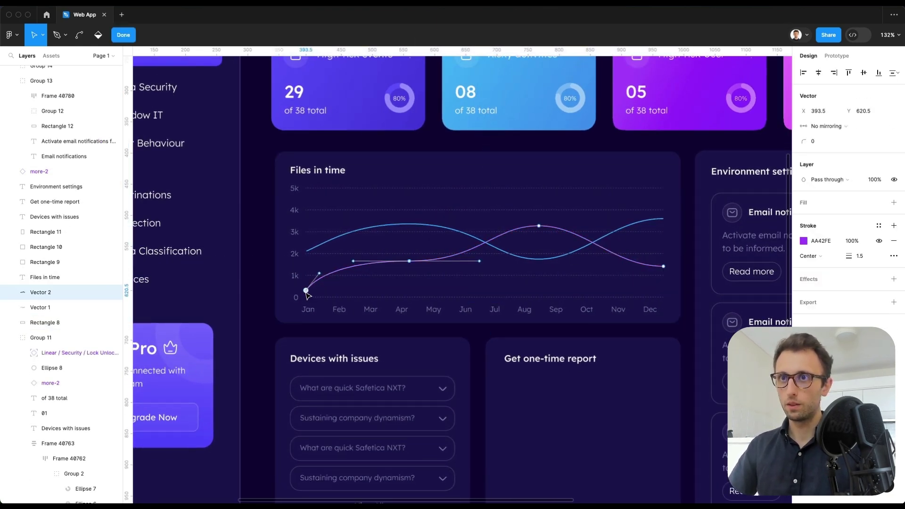
{"action": "key", "text": "shift+Down"}
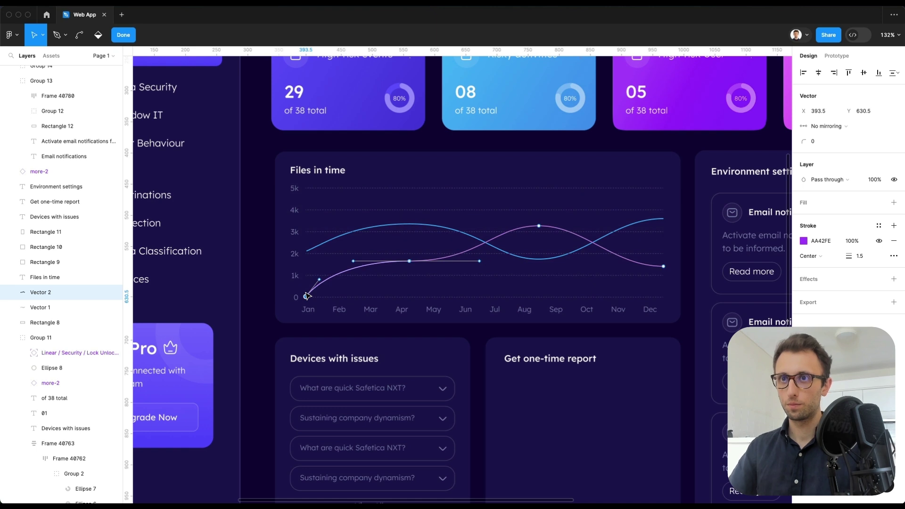
{"action": "left_click_drag", "start_coordinate": [319, 279], "coordinate": [326, 270]}
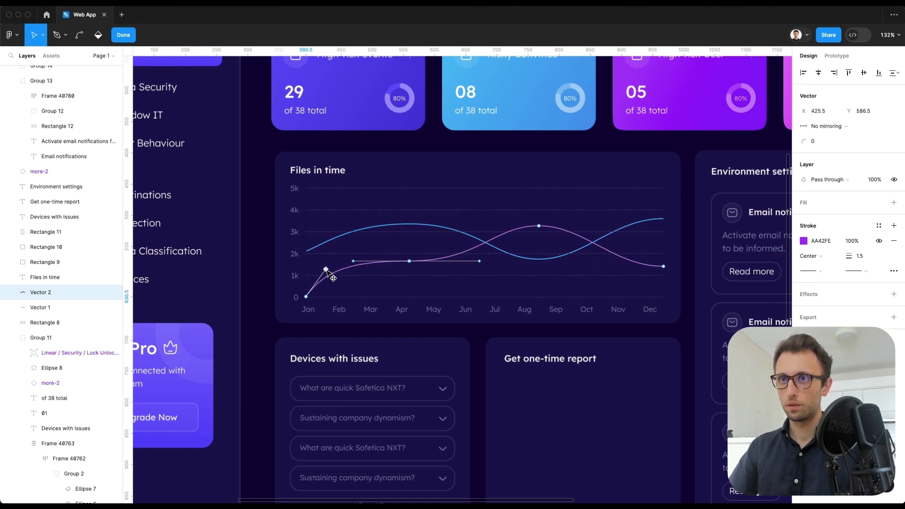
{"action": "key", "text": "Escape"}
{"action": "key", "text": "Escape"}
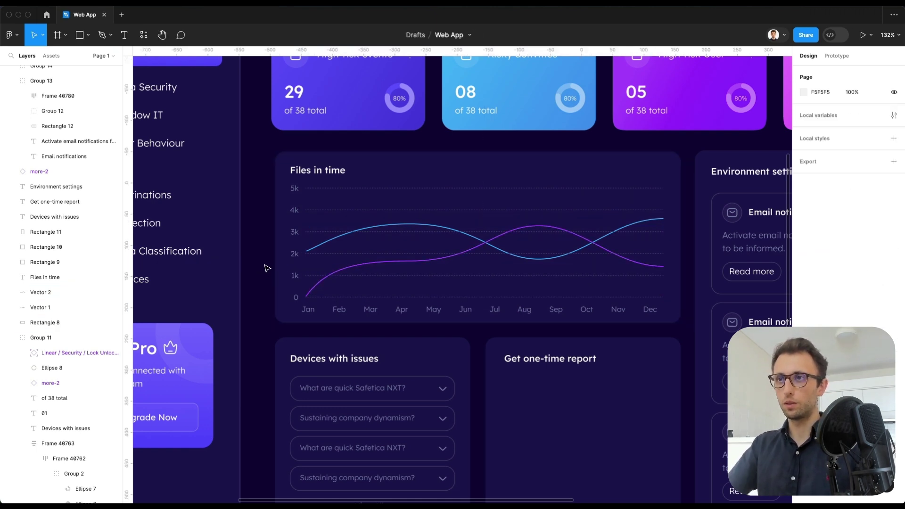
Bring both curves forward in the layer order to directly beneath the dashed grid lines, above the Button layer.
{"action": "scroll", "coordinate": [191, 320], "scroll_direction": "down", "scroll_amount": 5}
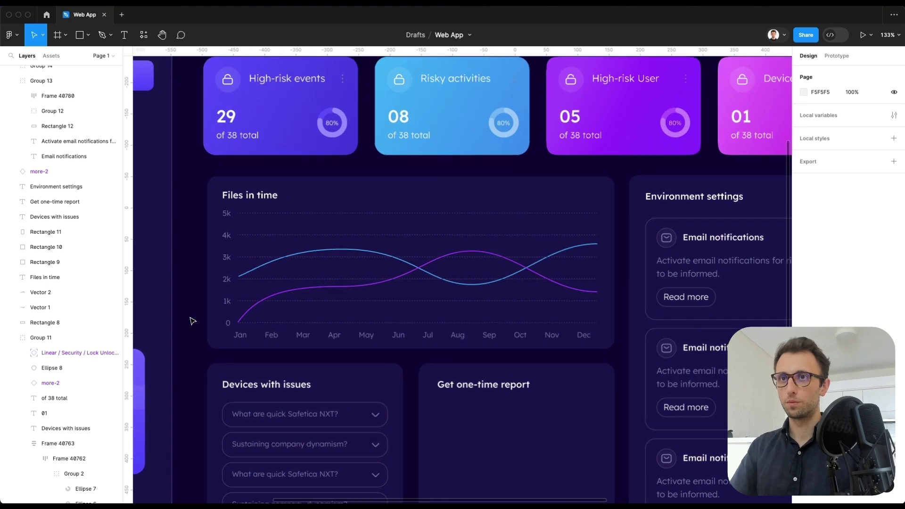
{"action": "left_click", "coordinate": [384, 274]}
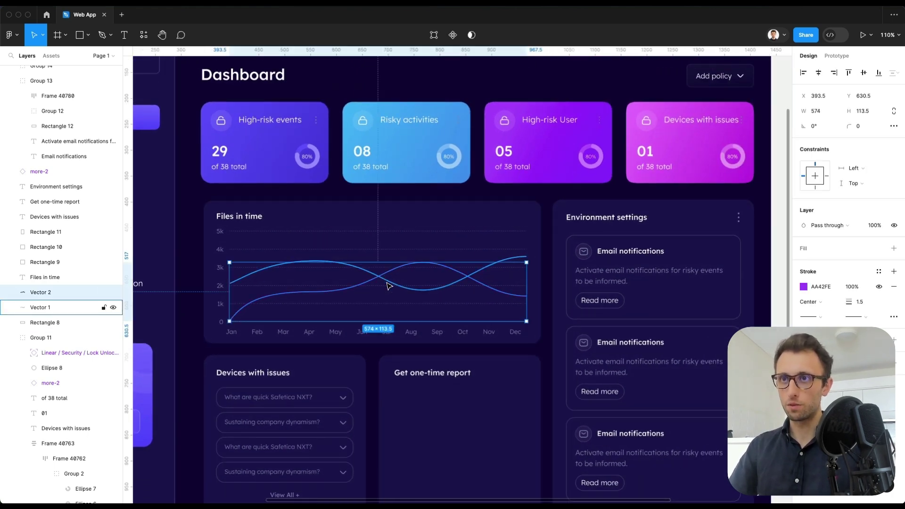
{"action": "left_click", "coordinate": [389, 284], "text": "shift"}
{"action": "key", "text": "ctrl+bracketright"}
{"action": "key", "text": "ctrl+bracketright"}
{"action": "key", "text": "ctrl+bracketright"}
{"action": "key", "text": "ctrl+bracketright"}
{"action": "key", "text": "ctrl+bracketright"}
{"action": "key", "text": "ctrl+bracketright"}
{"action": "key", "text": "ctrl+bracketright"}
{"action": "key", "text": "ctrl+bracketright"}
{"action": "key", "text": "ctrl+bracketright"}
{"action": "key", "text": "ctrl+bracketright"}
{"action": "key", "text": "ctrl+bracketright"}
{"action": "key", "text": "ctrl+bracketright"}
{"action": "key", "text": "ctrl+bracketright"}
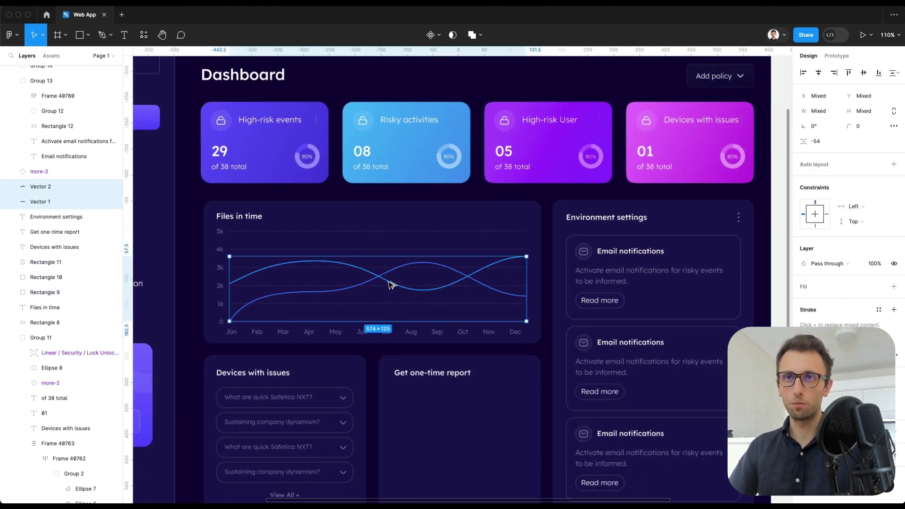
{"action": "key", "text": "ctrl+bracketright"}
{"action": "key", "text": "ctrl+bracketright"}
{"action": "key", "text": "ctrl+bracketright"}
{"action": "key", "text": "ctrl+bracketright"}
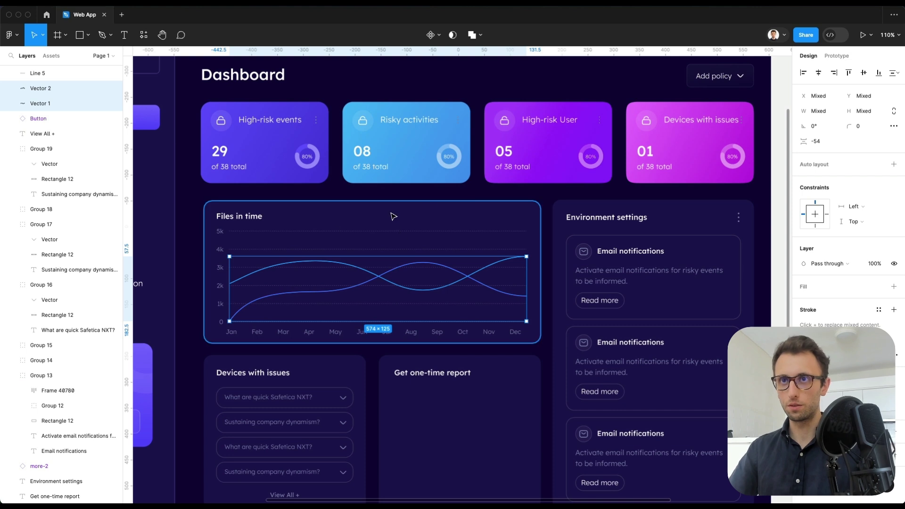
{"action": "left_click", "coordinate": [469, 200]}
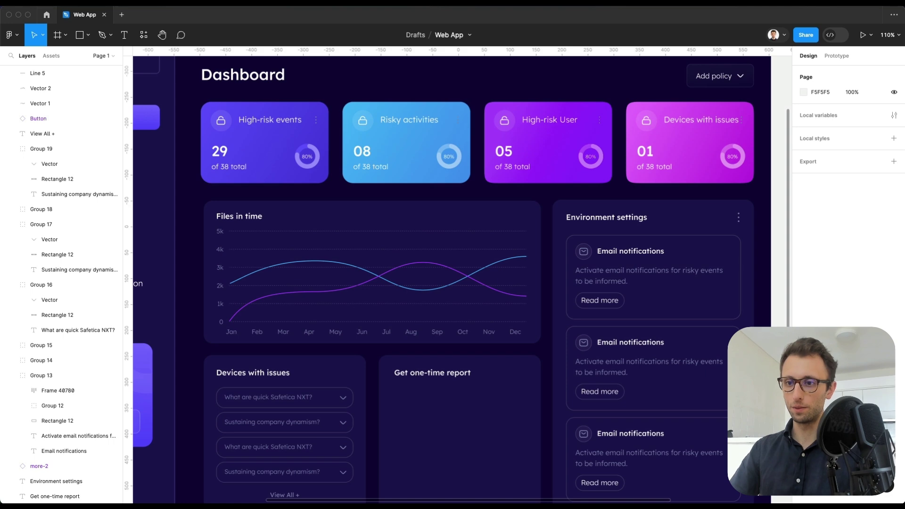
Paste the "$3,900 July" tooltip card into the chart and place it centred above the purple curve's peak at about X 720, Y 441.
{"action": "left_click", "coordinate": [430, 267]}
{"action": "scroll", "coordinate": [424, 259], "scroll_direction": "up", "scroll_amount": 5}
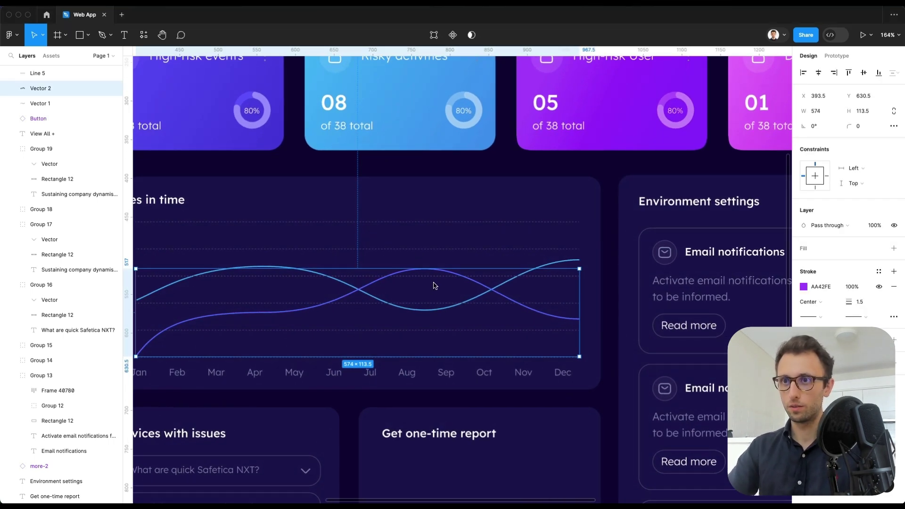
{"action": "key", "text": "ctrl+v"}
{"action": "left_click_drag", "start_coordinate": [218, 111], "coordinate": [410, 338]}
Draw an 8 × 8 circle at the purple curve's peak beneath the tooltip pointer and fill it white FFFFFF.
{"action": "scroll", "coordinate": [512, 362], "scroll_direction": "down", "scroll_amount": 5}
{"action": "scroll", "coordinate": [512, 362], "scroll_direction": "right", "scroll_amount": 4}
{"action": "scroll", "coordinate": [415, 365], "scroll_direction": "up", "scroll_amount": 6}
{"action": "key", "text": "o"}
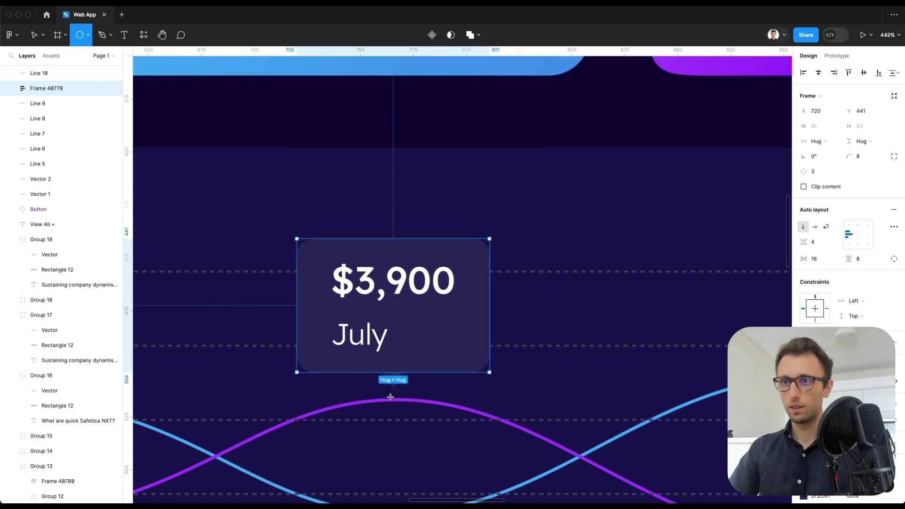
{"action": "mouse_move", "coordinate": [386, 407]}
{"action": "left_mouse_down"}
{"action": "mouse_move", "coordinate": [403, 389]}
{"action": "mouse_move", "coordinate": [397, 400]}
{"action": "left_mouse_up"}
{"action": "key", "text": "i"}
{"action": "left_click", "coordinate": [420, 400]}
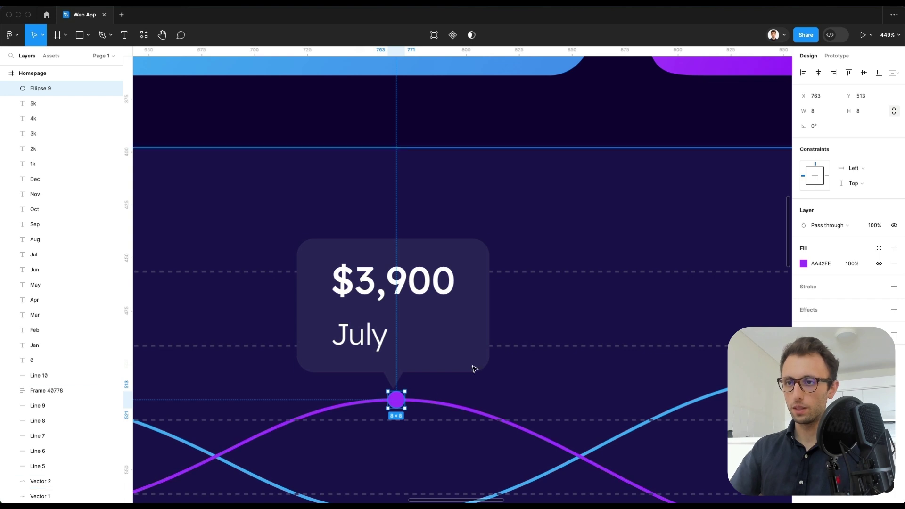
{"action": "left_click", "coordinate": [804, 263]}
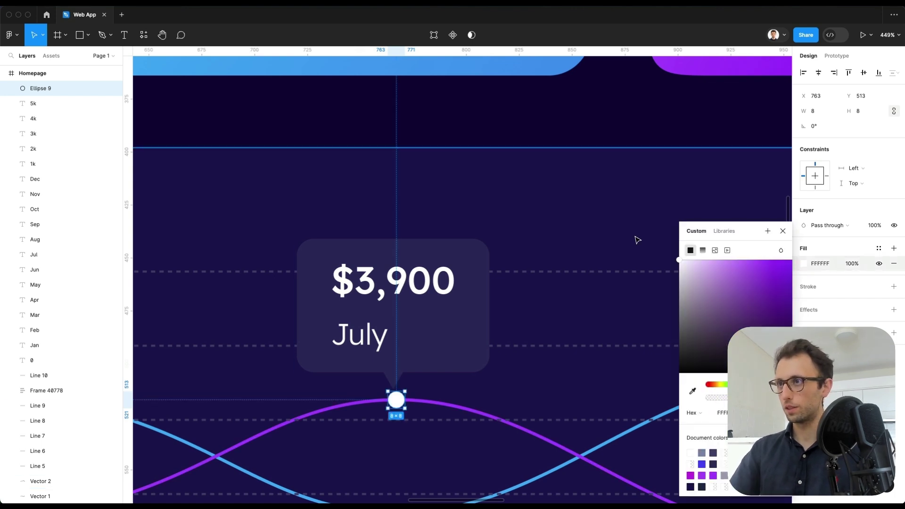
{"action": "left_click", "coordinate": [679, 260]}
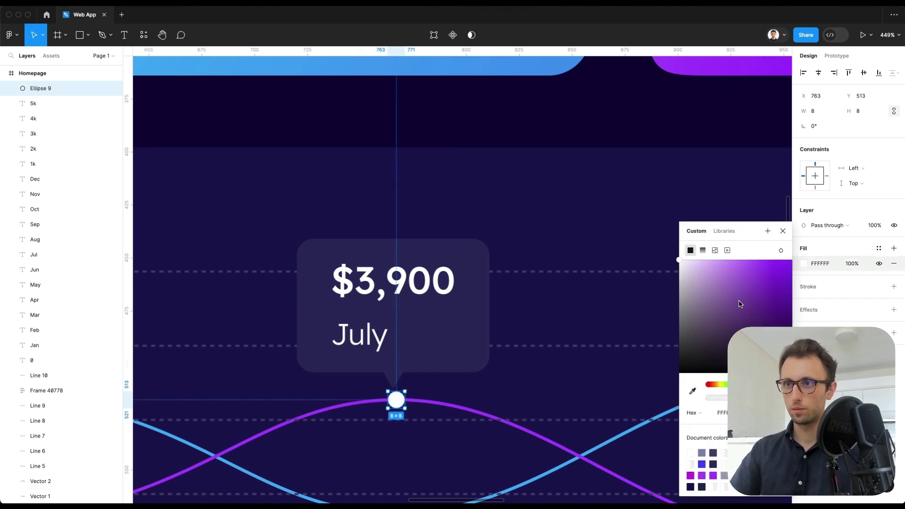
Give the peak circle an inside stroke of 1.5 in purple AA42FE sampled from the curve.
{"action": "left_click", "coordinate": [812, 284]}
{"action": "left_click", "coordinate": [811, 286]}
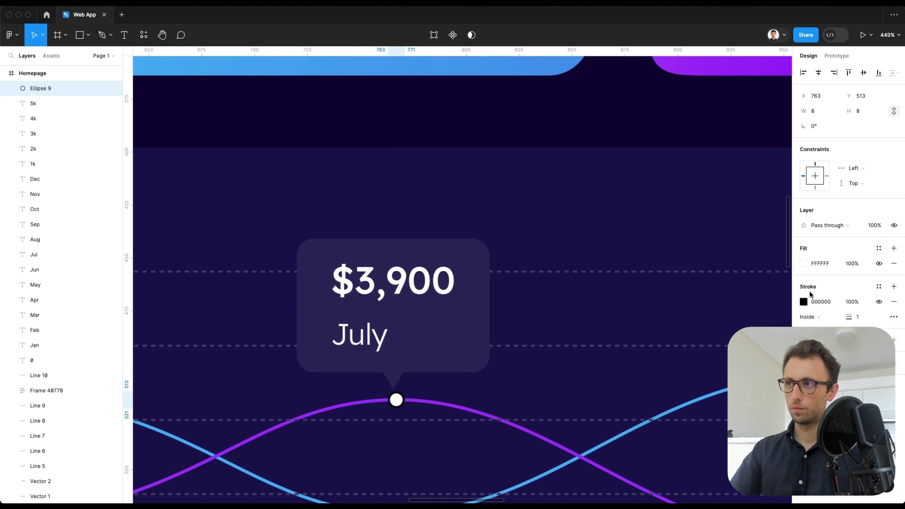
{"action": "left_click", "coordinate": [803, 302]}
{"action": "left_click", "coordinate": [693, 391]}
{"action": "left_click", "coordinate": [434, 399]}
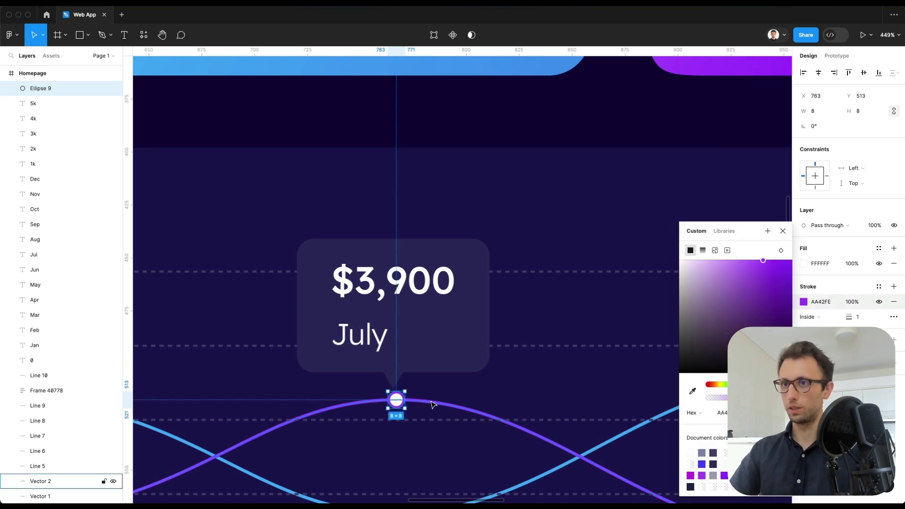
{"action": "left_click", "coordinate": [858, 315]}
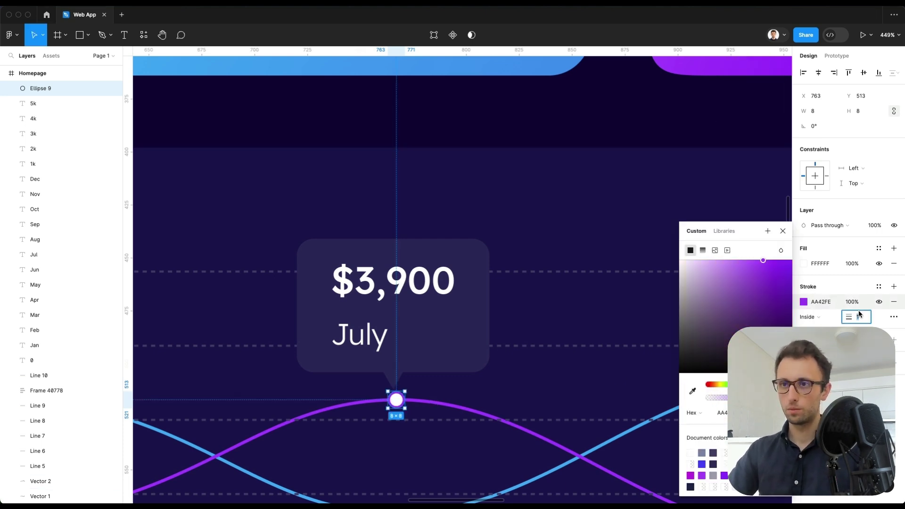
{"action": "type", "text": "2"}
{"action": "key", "text": "Return"}
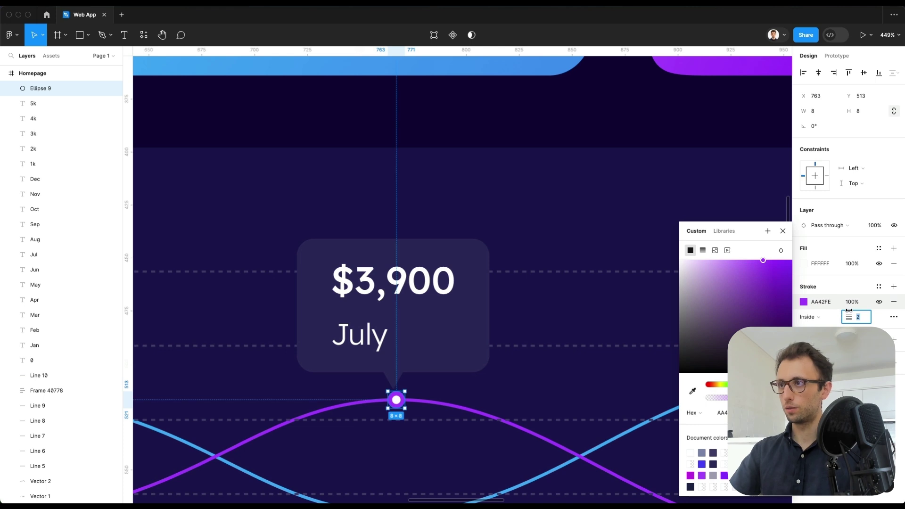
{"action": "type", "text": "1.5"}
{"action": "key", "text": "Return"}
Enlarge the peak circle to 10 × 10 and move the "$3,900 July" tooltip card up 2 px to Y 439.
{"action": "scroll", "coordinate": [371, 324], "scroll_direction": "down", "scroll_amount": 5}
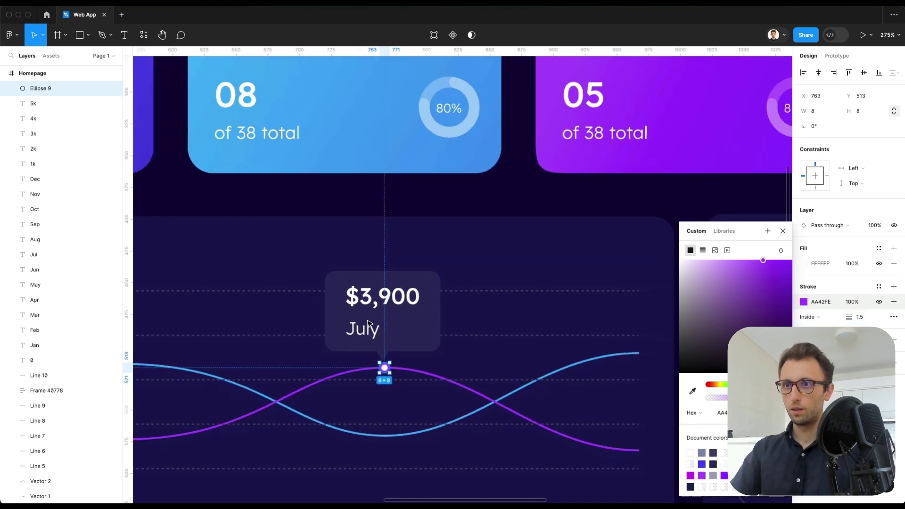
{"action": "scroll", "coordinate": [373, 364], "scroll_direction": "up", "scroll_amount": 6}
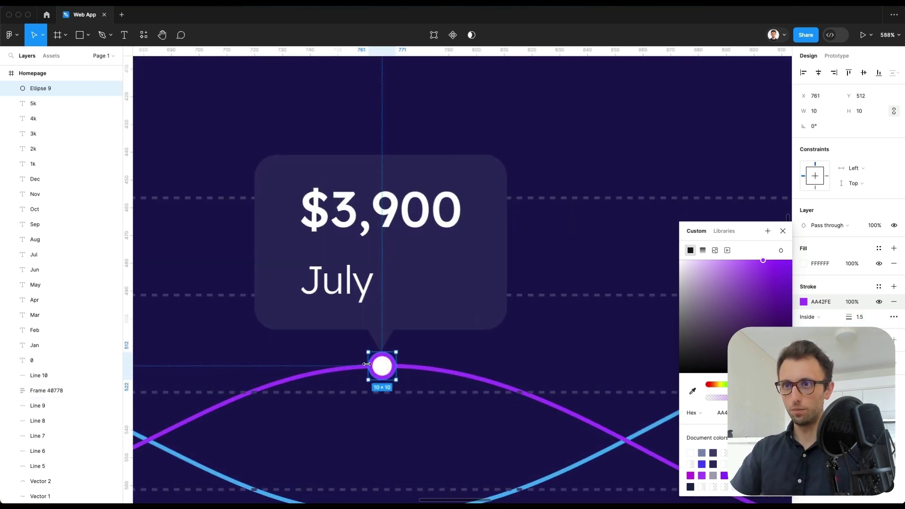
{"action": "left_click", "coordinate": [416, 316]}
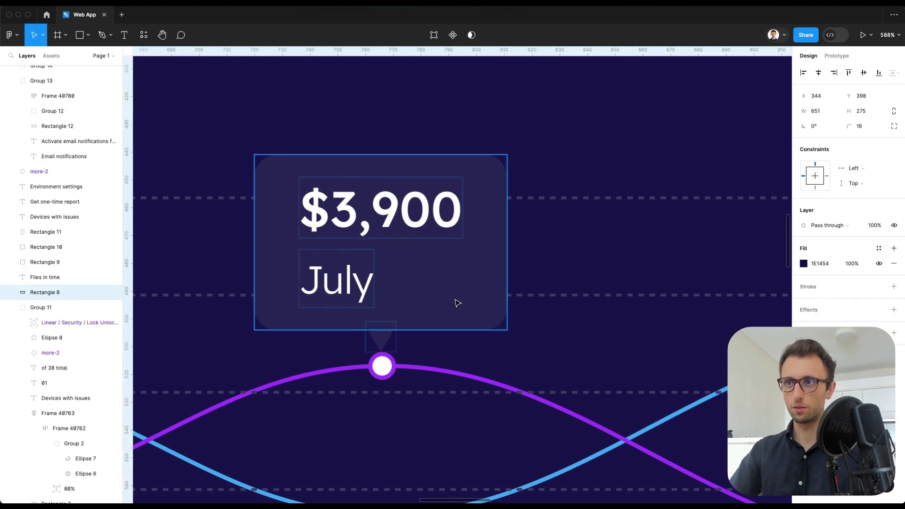
{"action": "key", "text": "Right"}
{"action": "key", "text": "Up"}
{"action": "key", "text": "Up"}
{"action": "key", "text": "Left"}
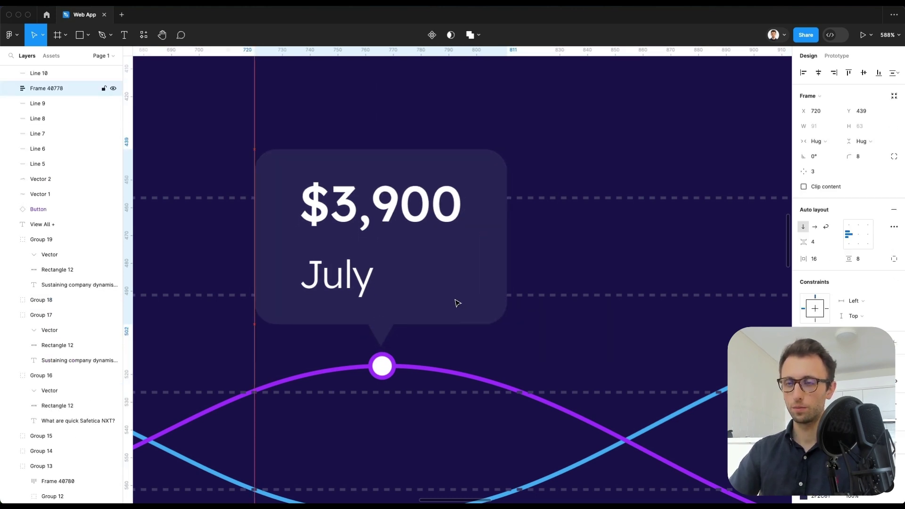
{"action": "scroll", "coordinate": [457, 301], "scroll_direction": "down", "scroll_amount": 10}
{"action": "key", "text": "Escape"}
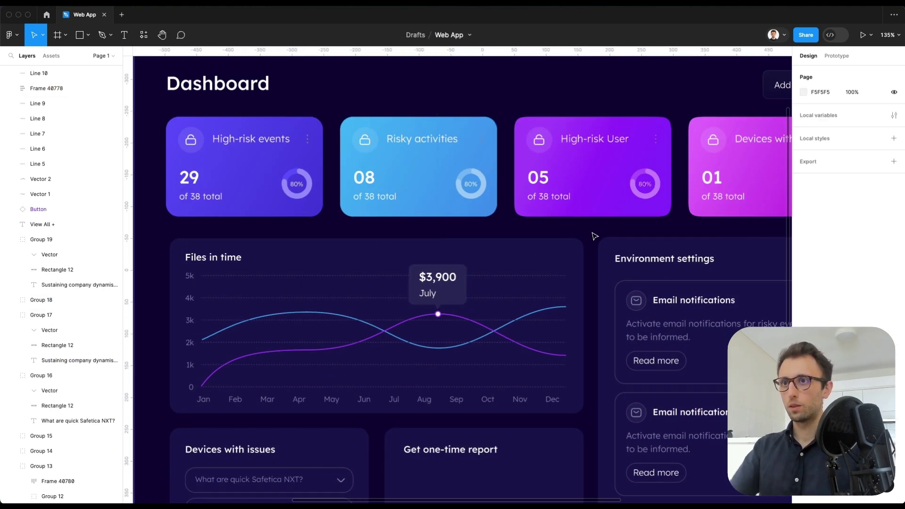
Copy the Jan axis label from the Files in time chart into the Get one-time report card's lower-left area at about X 712, Y 952.
{"action": "scroll", "coordinate": [584, 243], "scroll_direction": "down", "scroll_amount": 5}
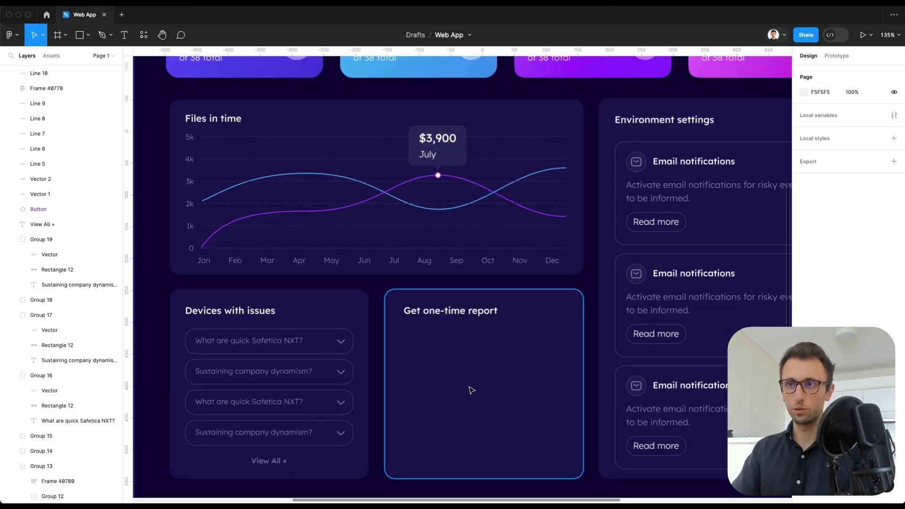
{"action": "scroll", "coordinate": [472, 389], "scroll_direction": "down", "scroll_amount": 1}
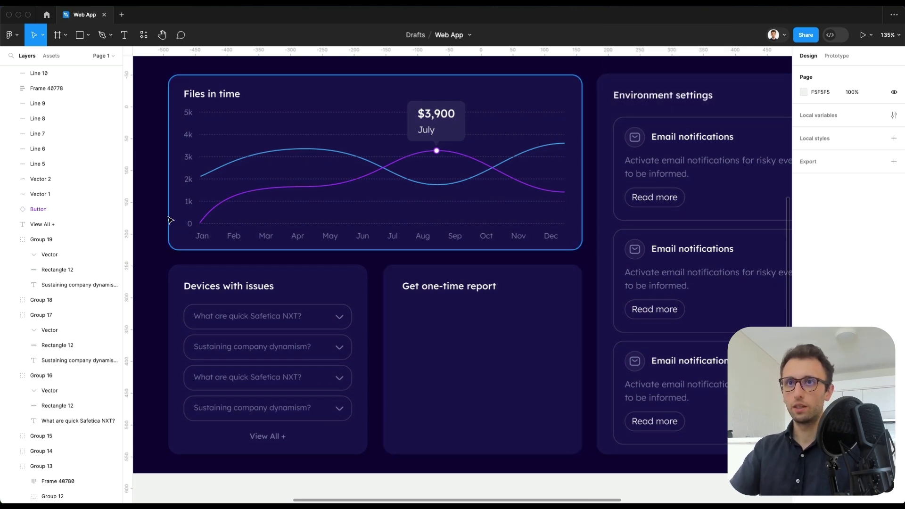
{"action": "left_click", "coordinate": [202, 236]}
{"action": "left_click_drag", "start_coordinate": [202, 237], "coordinate": [416, 443]}
Copy the chart's dashed 0 line into the report card, make it vertical at 176 long, and place it above the label at X 724.
{"action": "left_click", "coordinate": [285, 223]}
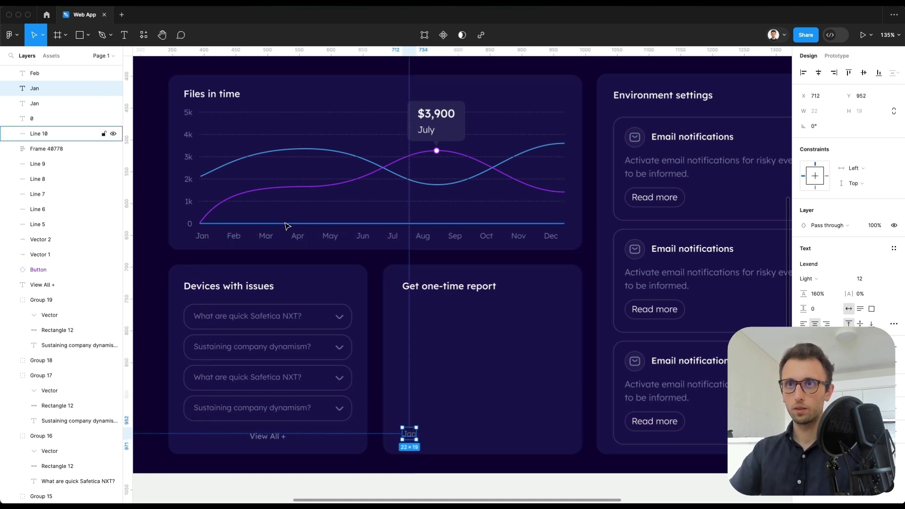
{"action": "left_click_drag", "start_coordinate": [286, 224], "coordinate": [508, 415]}
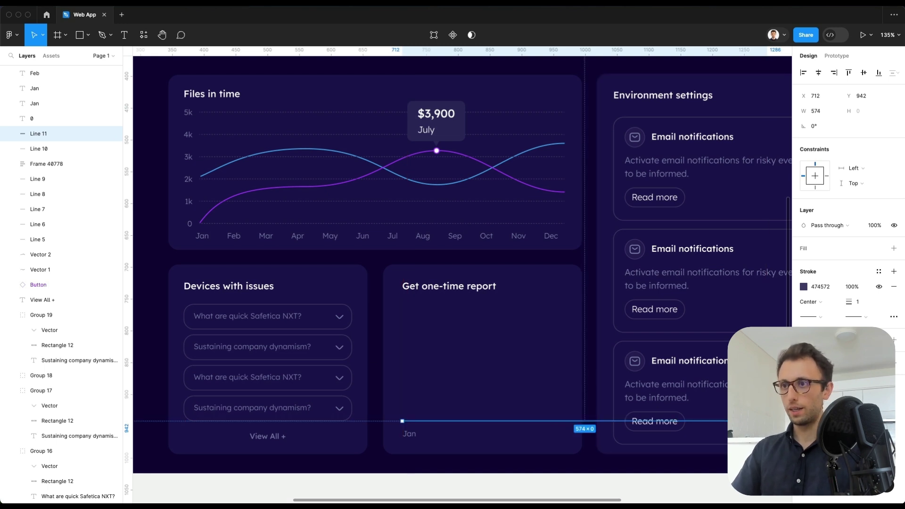
{"action": "left_click_drag", "start_coordinate": [776, 421], "coordinate": [402, 309]}
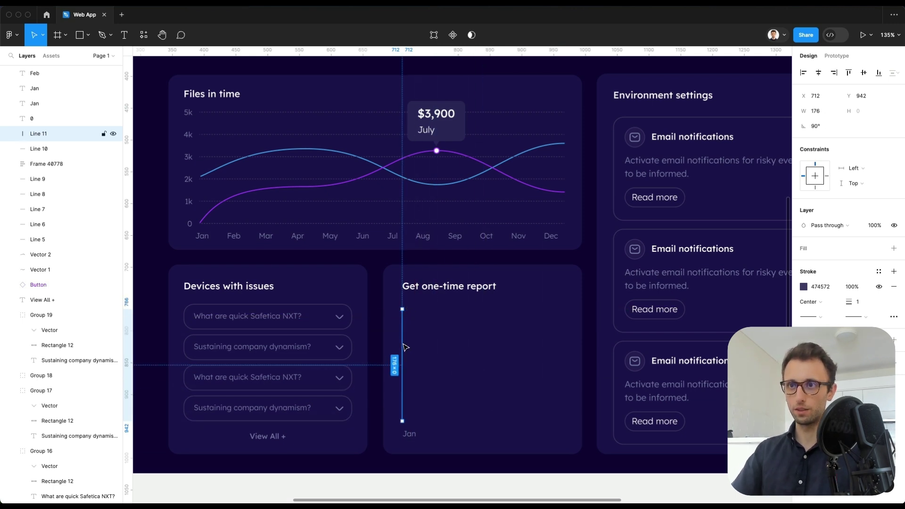
{"action": "left_click_drag", "start_coordinate": [404, 396], "coordinate": [405, 398]}
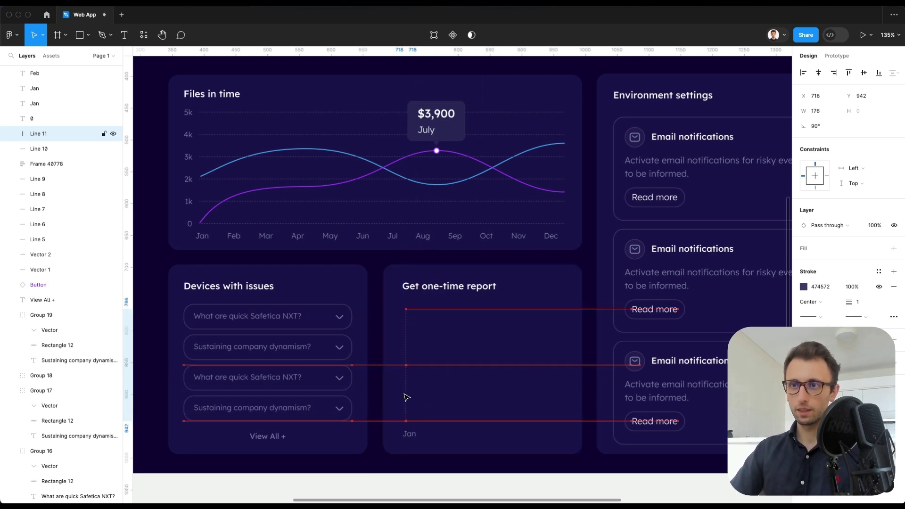
{"action": "key", "text": "Right"}
{"action": "key", "text": "Right"}
{"action": "key", "text": "Right"}
{"action": "key", "text": "Right"}
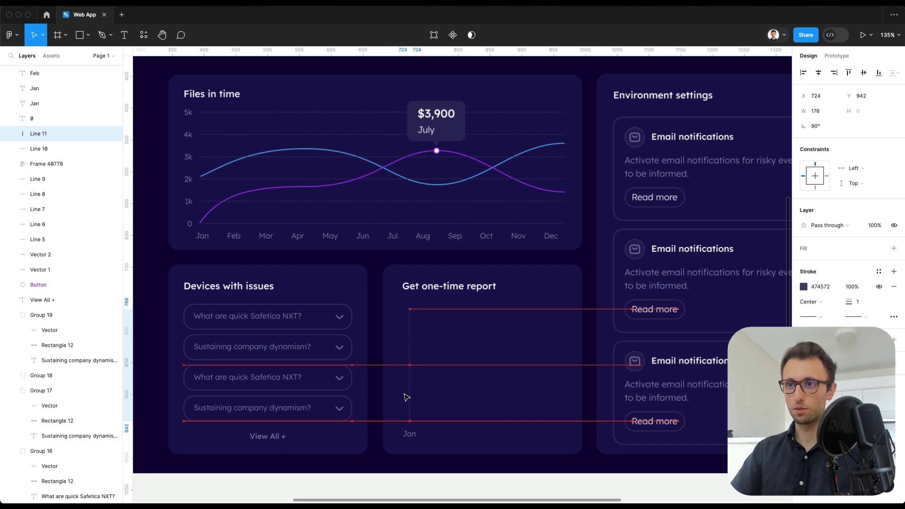
Duplicate the vertical dashed line with its Jan label across the report card to get eight columns spaced 33 px apart.
{"action": "left_click", "coordinate": [409, 433], "text": "shift"}
{"action": "left_click_drag", "start_coordinate": [410, 396], "coordinate": [431, 396]}
{"action": "key", "text": "super+d"}
{"action": "key", "text": "super+d"}
{"action": "key", "text": "super+d"}
{"action": "key", "text": "super+d"}
{"action": "key", "text": "super+d"}
{"action": "key", "text": "super+d"}
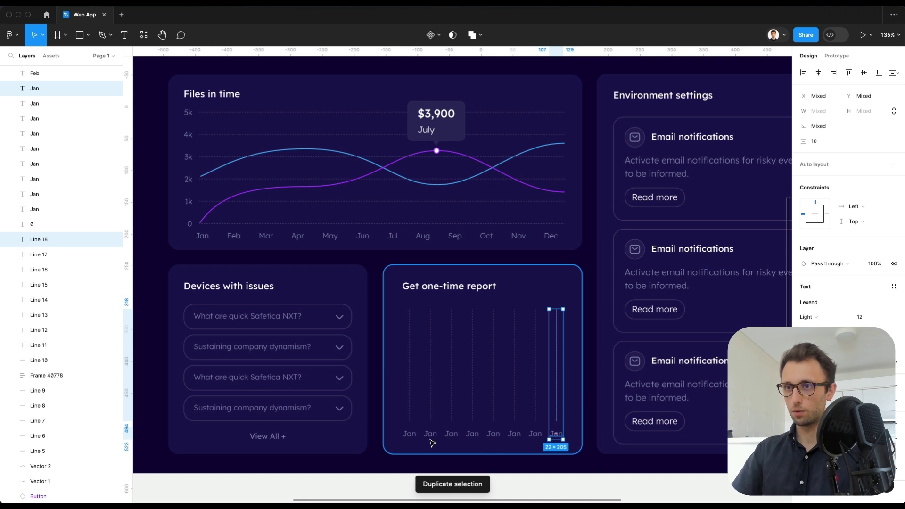
Change the report card's eight axis labels to 21, 22, 23, 24, 25, 26, 27 and 29, in order.
{"action": "left_click", "coordinate": [410, 433]}
{"action": "type", "text": "21"}
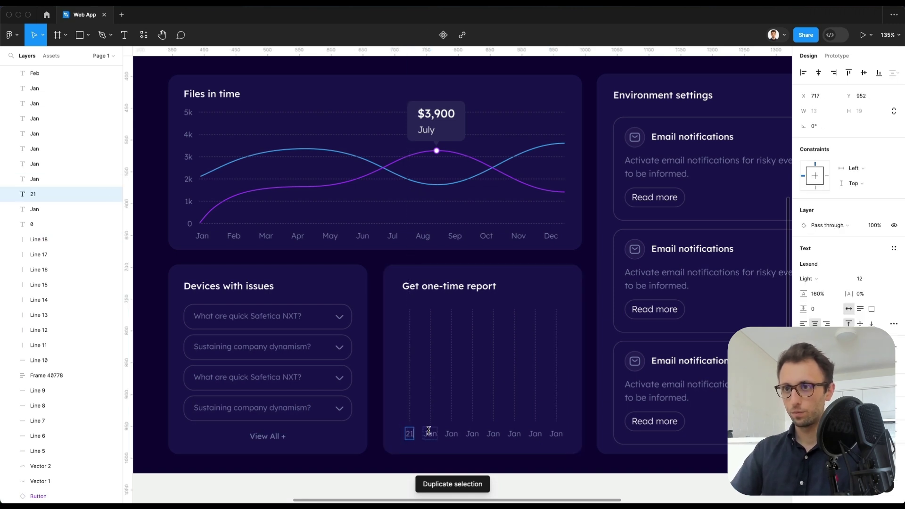
{"action": "double_click", "coordinate": [428, 430]}
{"action": "type", "text": "22"}
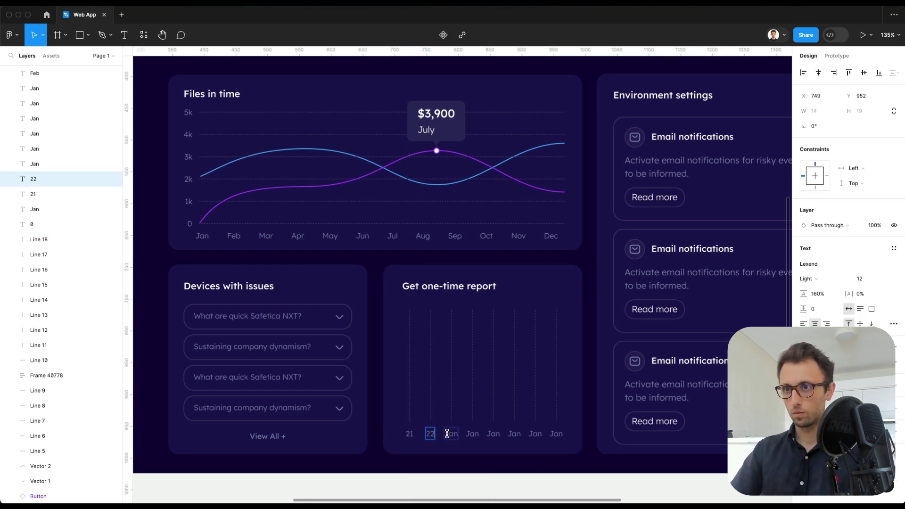
{"action": "double_click", "coordinate": [447, 434]}
{"action": "type", "text": "23"}
{"action": "double_click", "coordinate": [471, 434]}
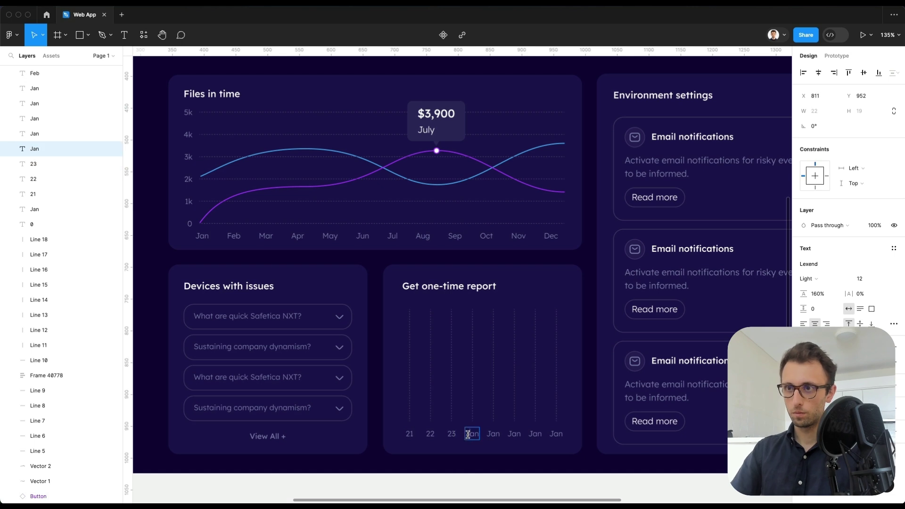
{"action": "type", "text": "24"}
{"action": "double_click", "coordinate": [495, 432]}
{"action": "type", "text": "25"}
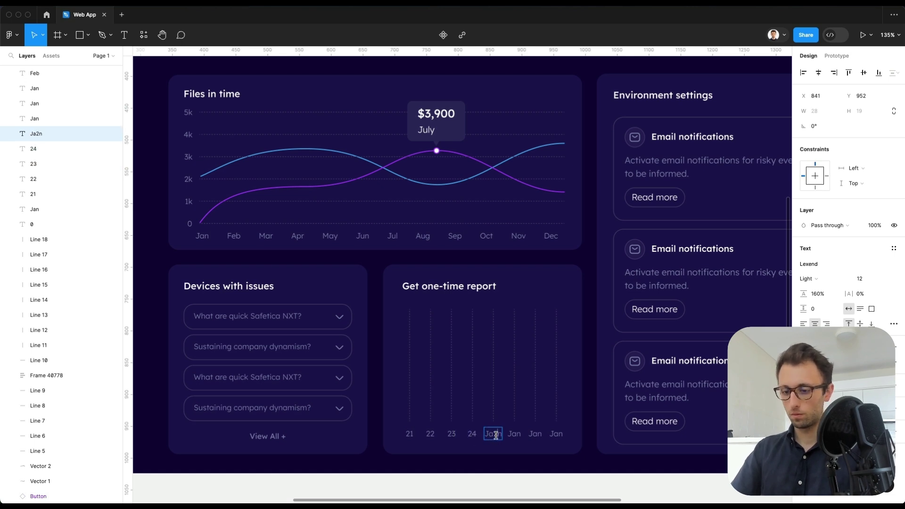
{"action": "key", "text": "ctrl+a"}
{"action": "type", "text": "25"}
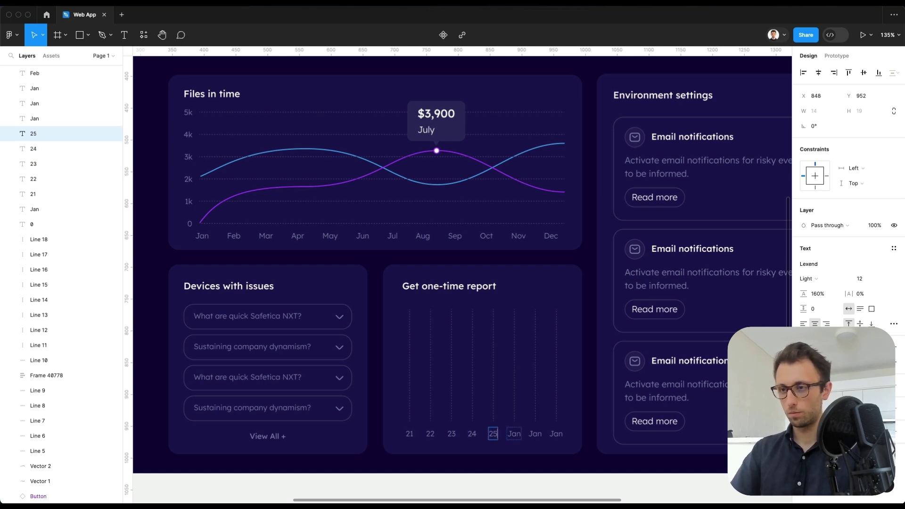
{"action": "double_click", "coordinate": [517, 433]}
{"action": "type", "text": "26"}
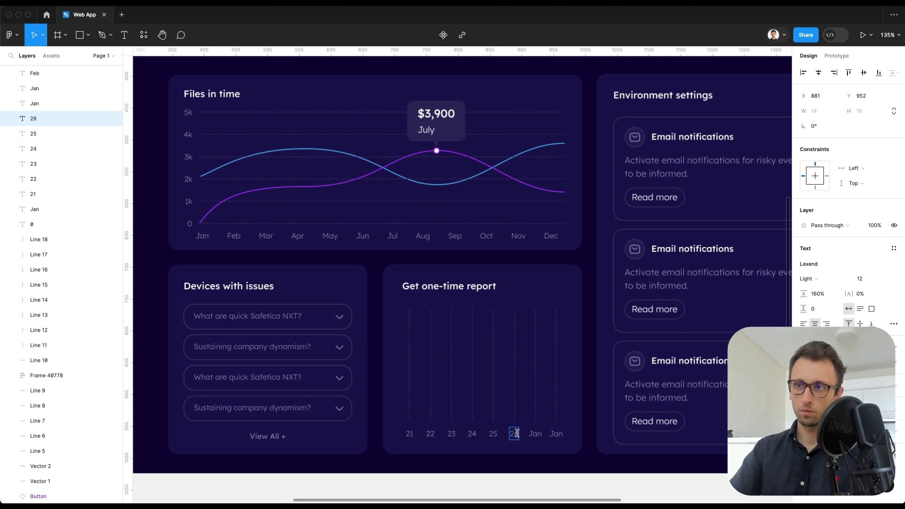
{"action": "double_click", "coordinate": [532, 432]}
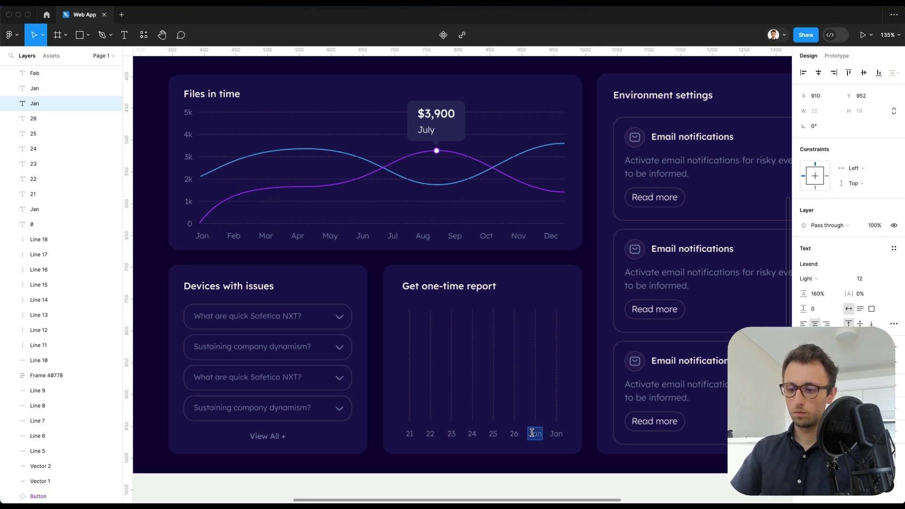
{"action": "left_click", "coordinate": [556, 435]}
{"action": "type", "text": "29"}
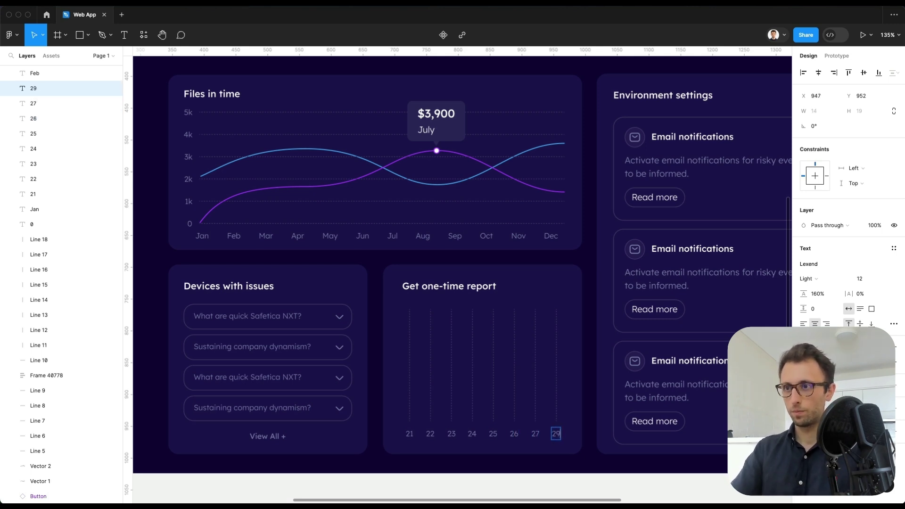
{"action": "left_click", "coordinate": [548, 463]}
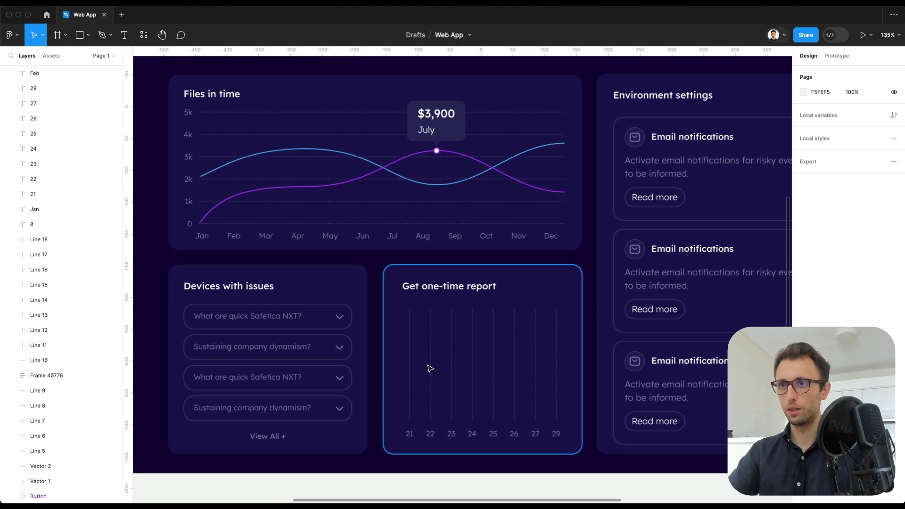
Paste the purple gradient area shape into the Get one-time report card and fit it to 256 × 107 at X 712, Y 832.
{"action": "left_click", "coordinate": [412, 365]}
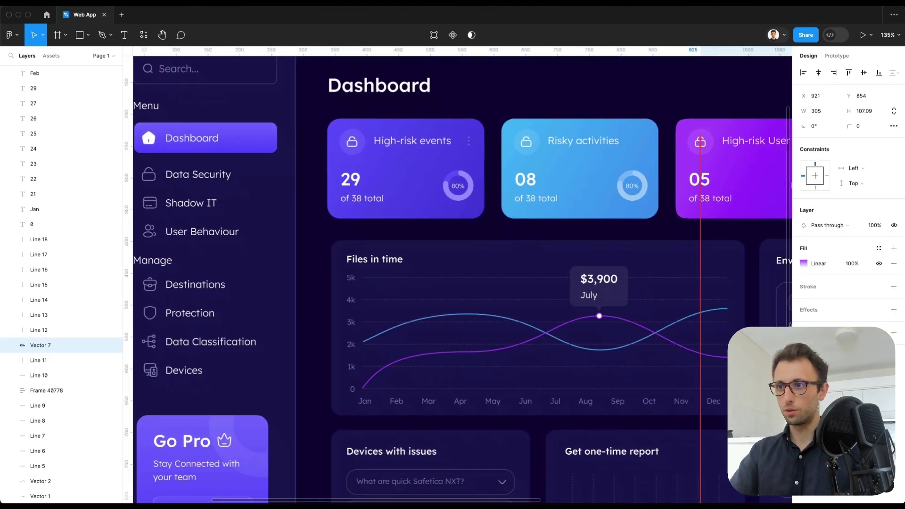
{"action": "left_click_drag", "start_coordinate": [773, 495], "coordinate": [574, 433]}
{"action": "left_click_drag", "start_coordinate": [662, 422], "coordinate": [631, 422]}
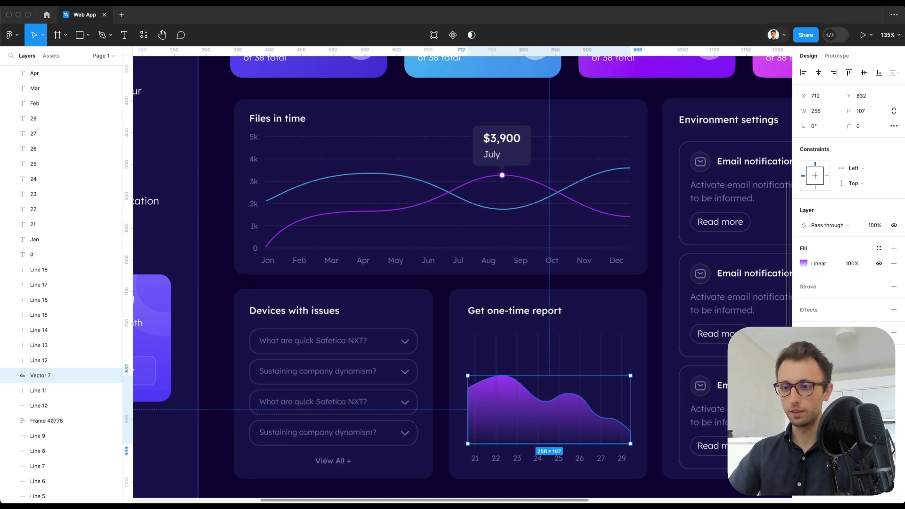
Paste the date range text "1 Mar 2023 - 31 Mar 2023" and place it directly under the Get one-time report title.
{"action": "left_click", "coordinate": [520, 313]}
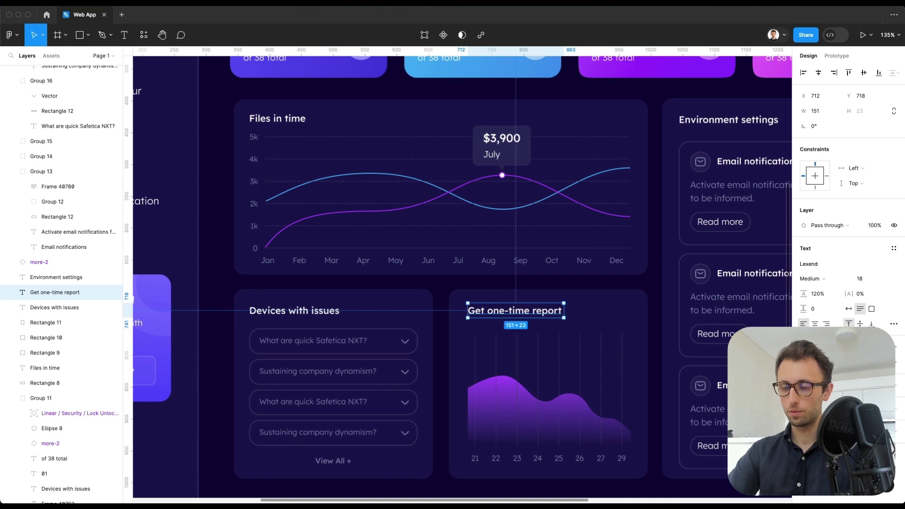
{"action": "left_click", "coordinate": [569, 290]}
{"action": "left_click", "coordinate": [545, 315]}
{"action": "key", "text": "ctrl+v"}
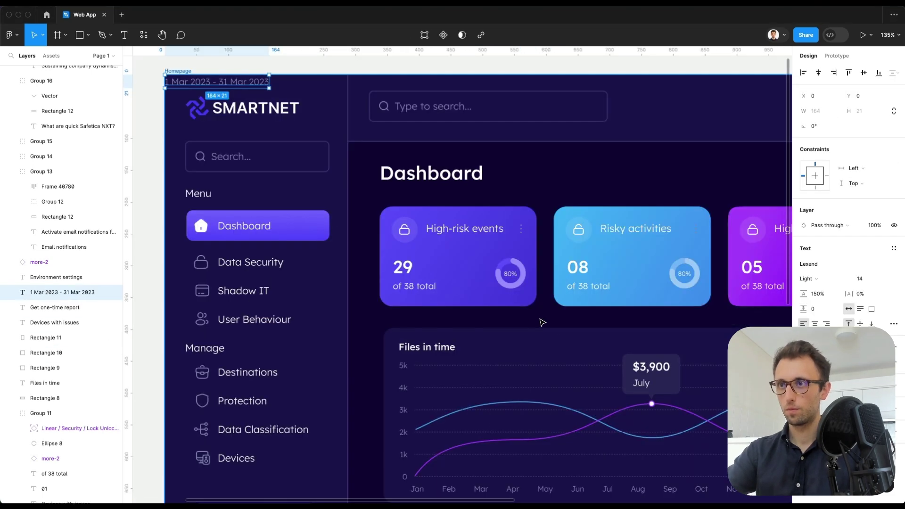
{"action": "left_click_drag", "start_coordinate": [257, 83], "coordinate": [553, 339]}
Shorten the report chart's eight vertical dashed lines to 156 and spread them 36 px apart, starting at the area shape's left edge.
{"action": "left_click", "coordinate": [595, 373]}
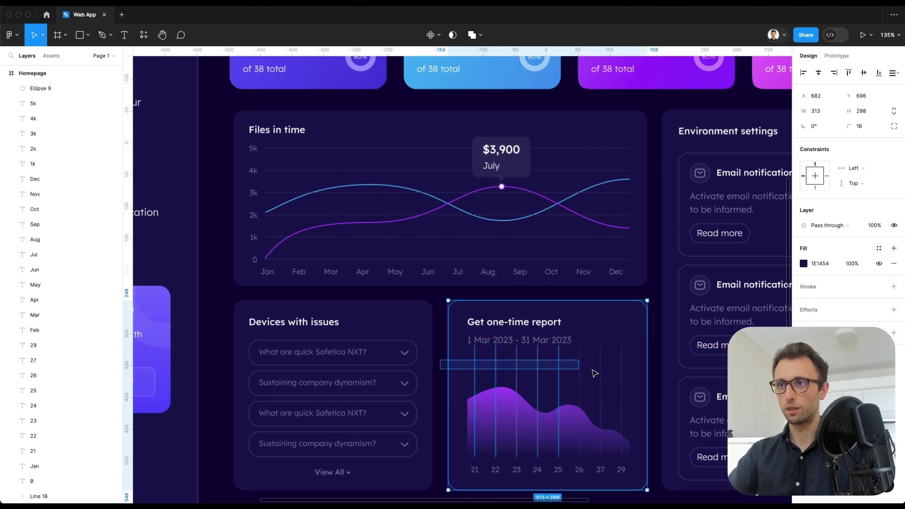
{"action": "left_click_drag", "start_coordinate": [595, 374], "coordinate": [635, 367]}
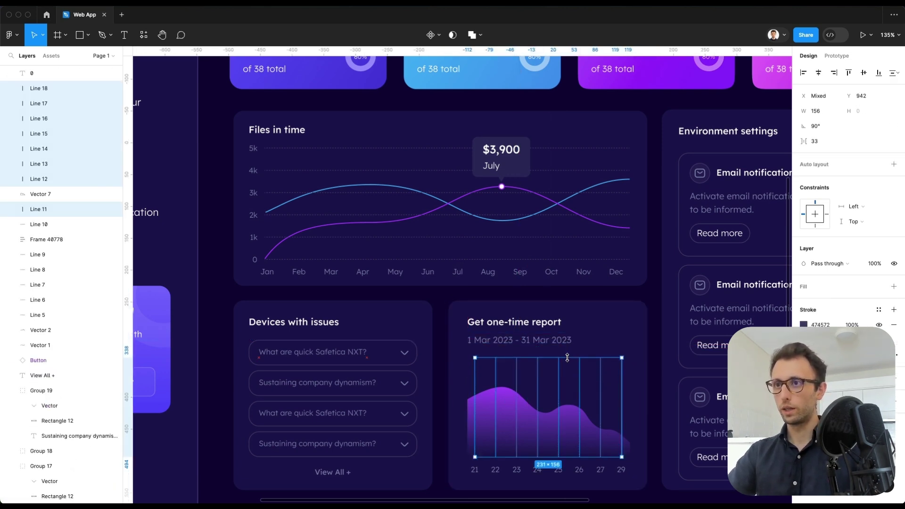
{"action": "mouse_move", "coordinate": [484, 407]}
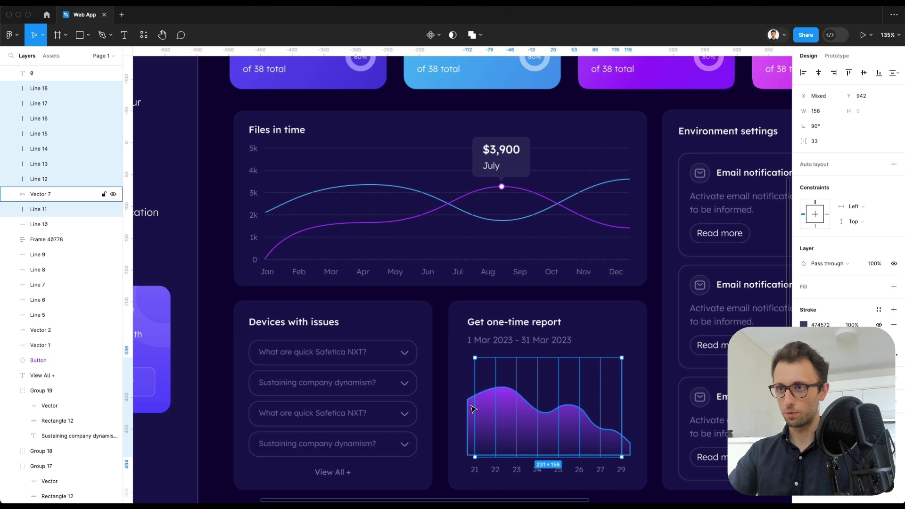
{"action": "left_click_drag", "start_coordinate": [484, 407], "coordinate": [500, 398]}
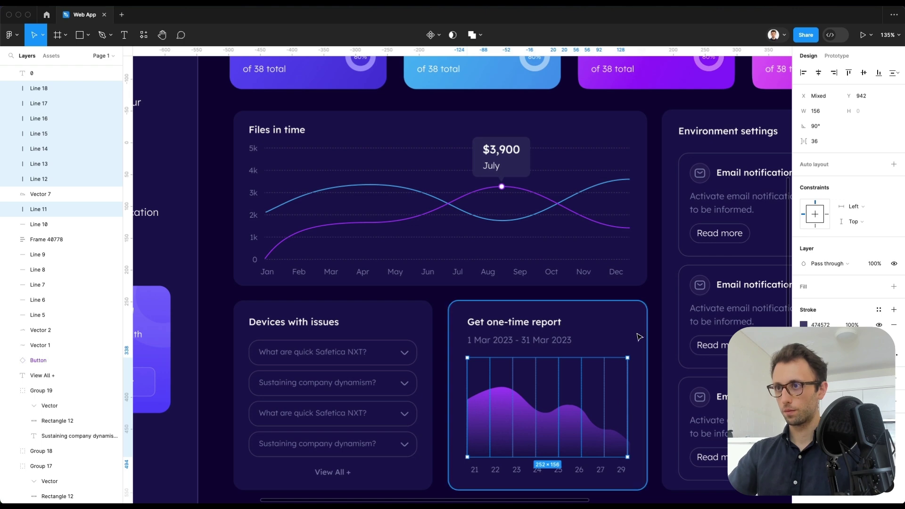
{"action": "left_click", "coordinate": [654, 313]}
{"action": "scroll", "coordinate": [654, 313], "scroll_direction": "down", "scroll_amount": 10}
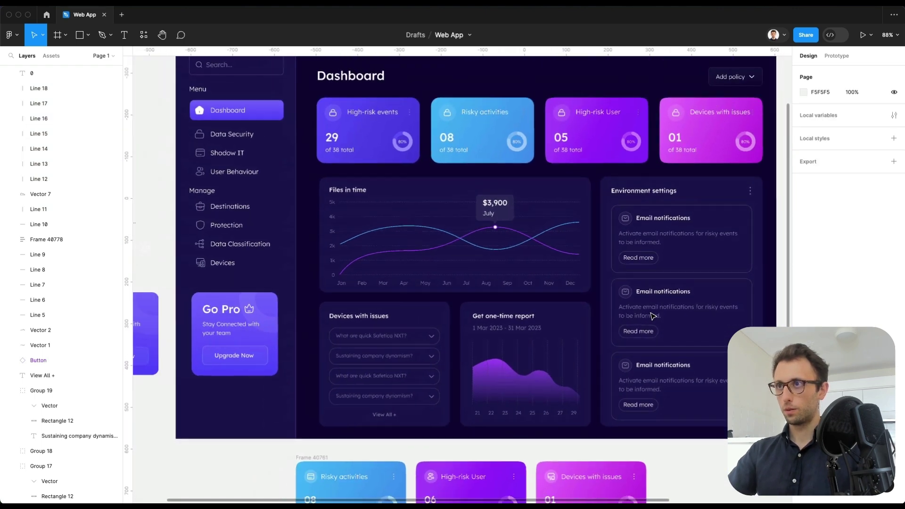
{"action": "scroll", "coordinate": [654, 313], "scroll_direction": "up", "scroll_amount": 2}
{"action": "scroll", "coordinate": [653, 312], "scroll_direction": "right", "scroll_amount": 2}
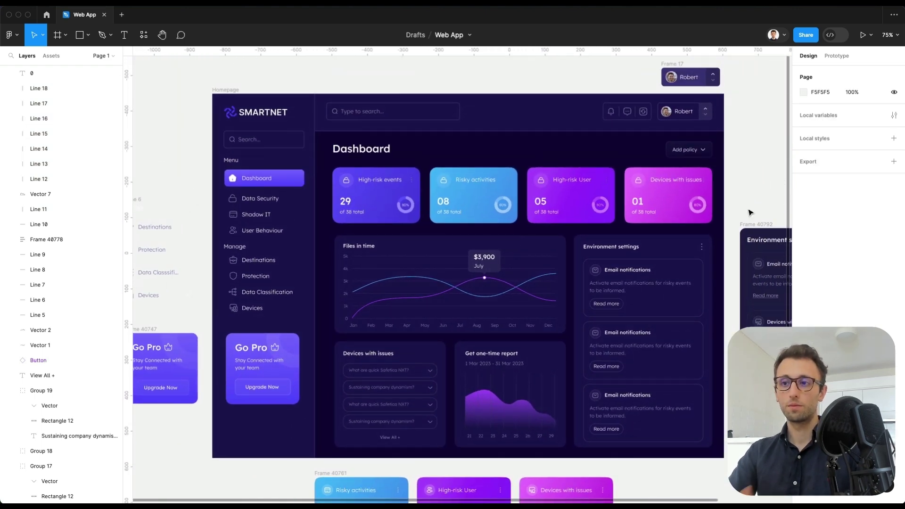